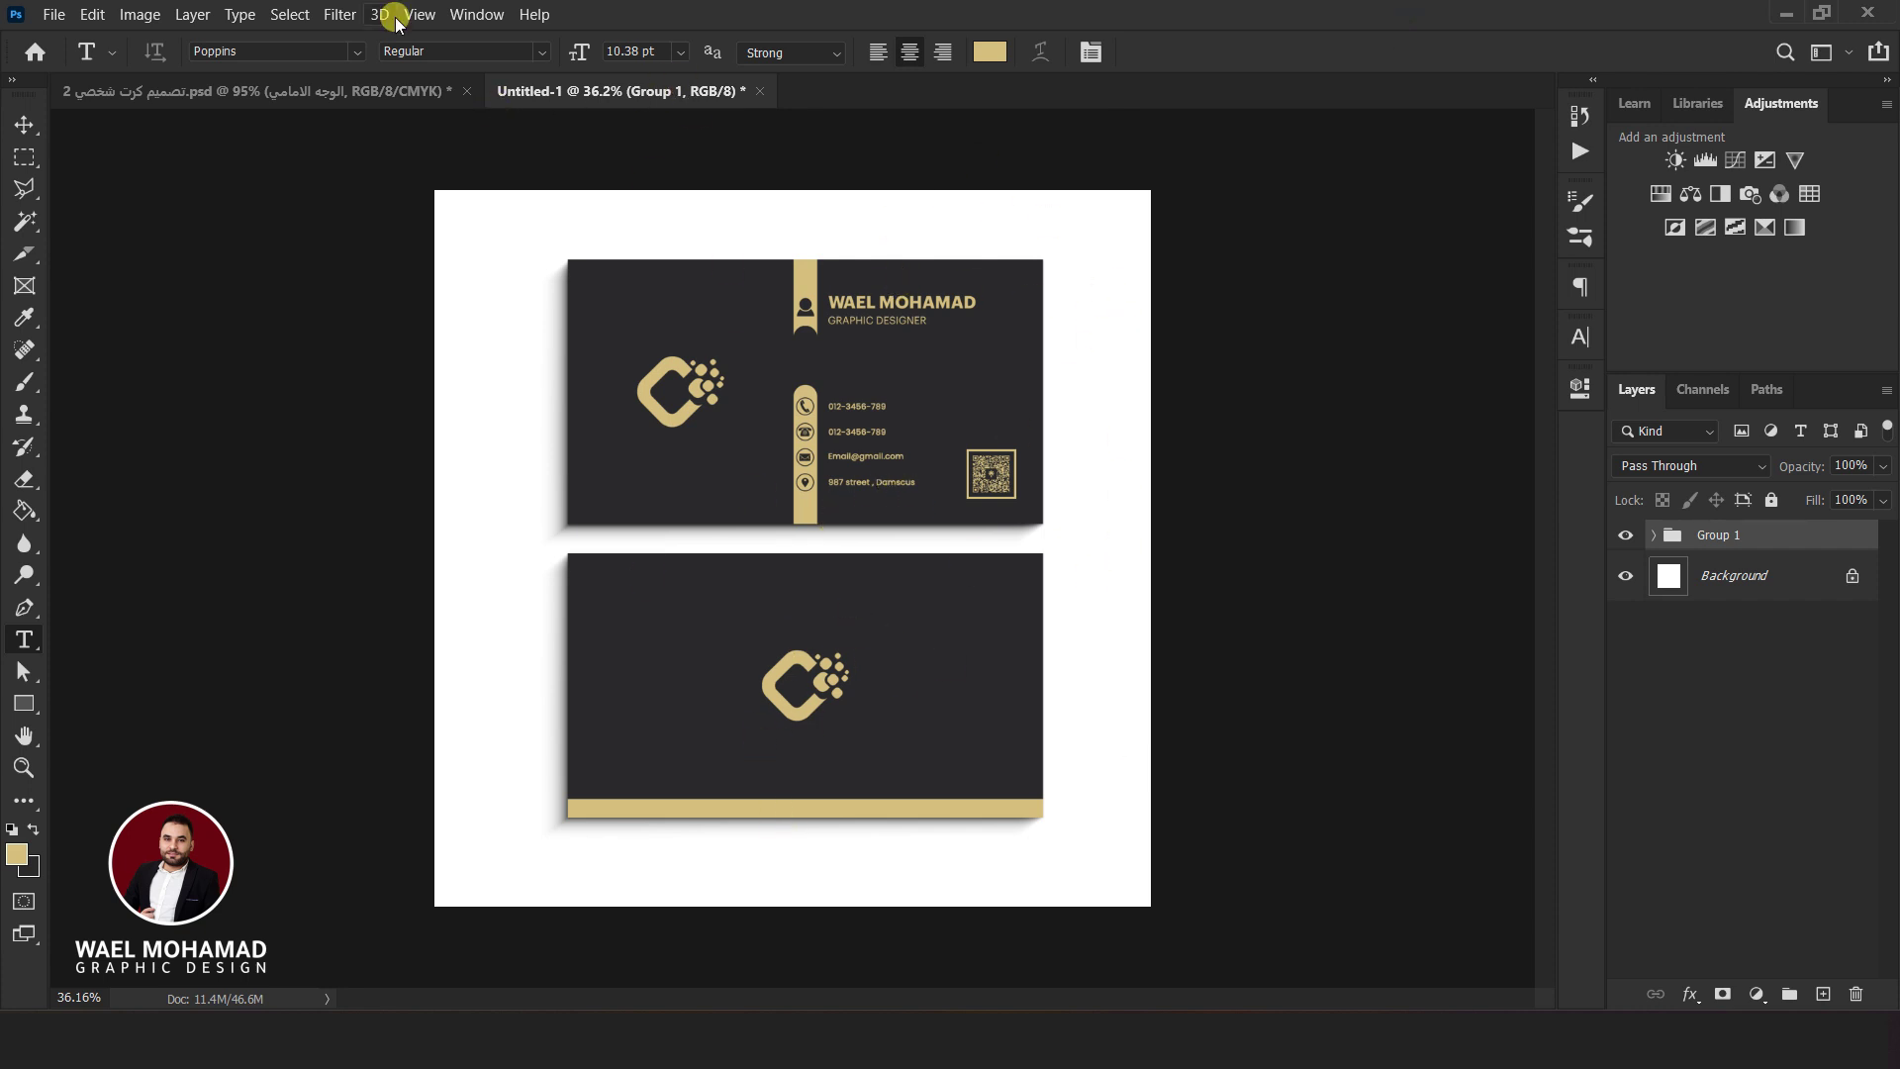
Open the New Document dialog with Ctrl+N
key(ctrl+n)
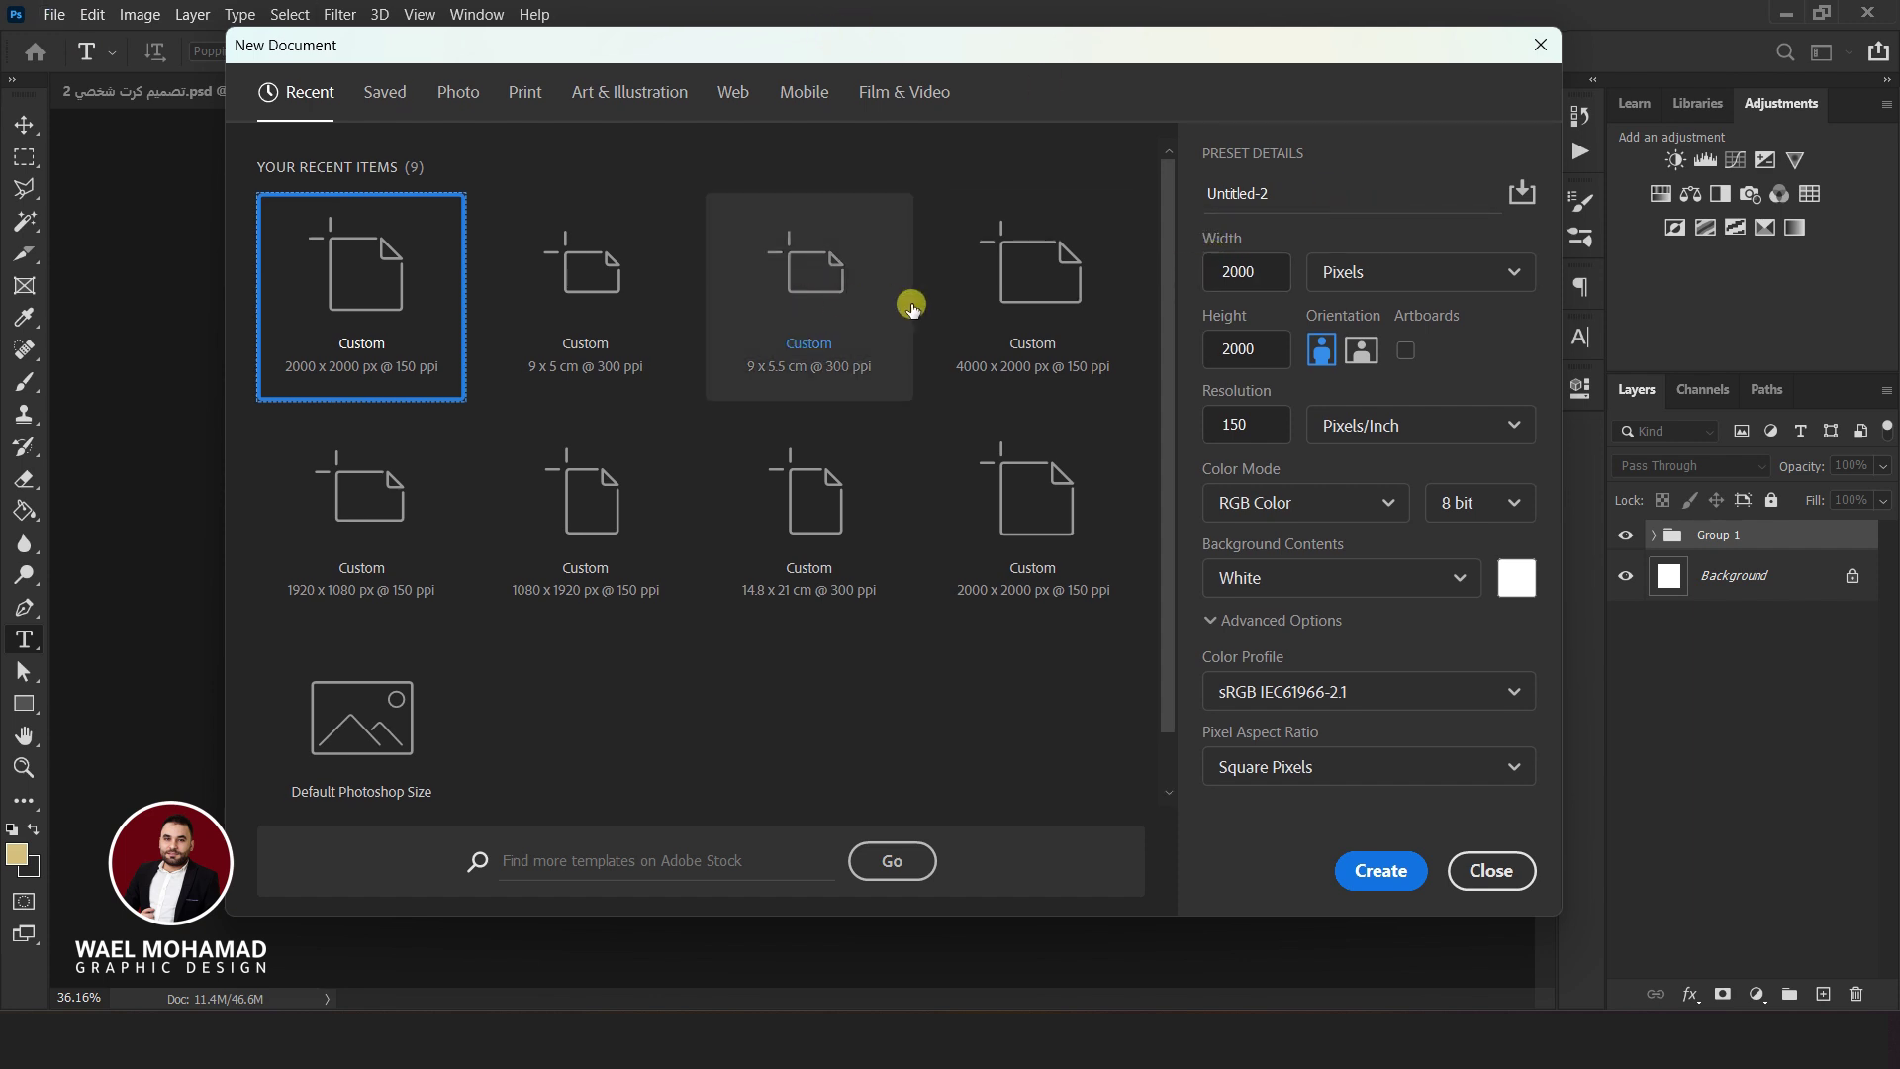
Create a 9 x 5 cm, 300 ppi document from the recent preset, keeping RGB Color mode
key(Right)
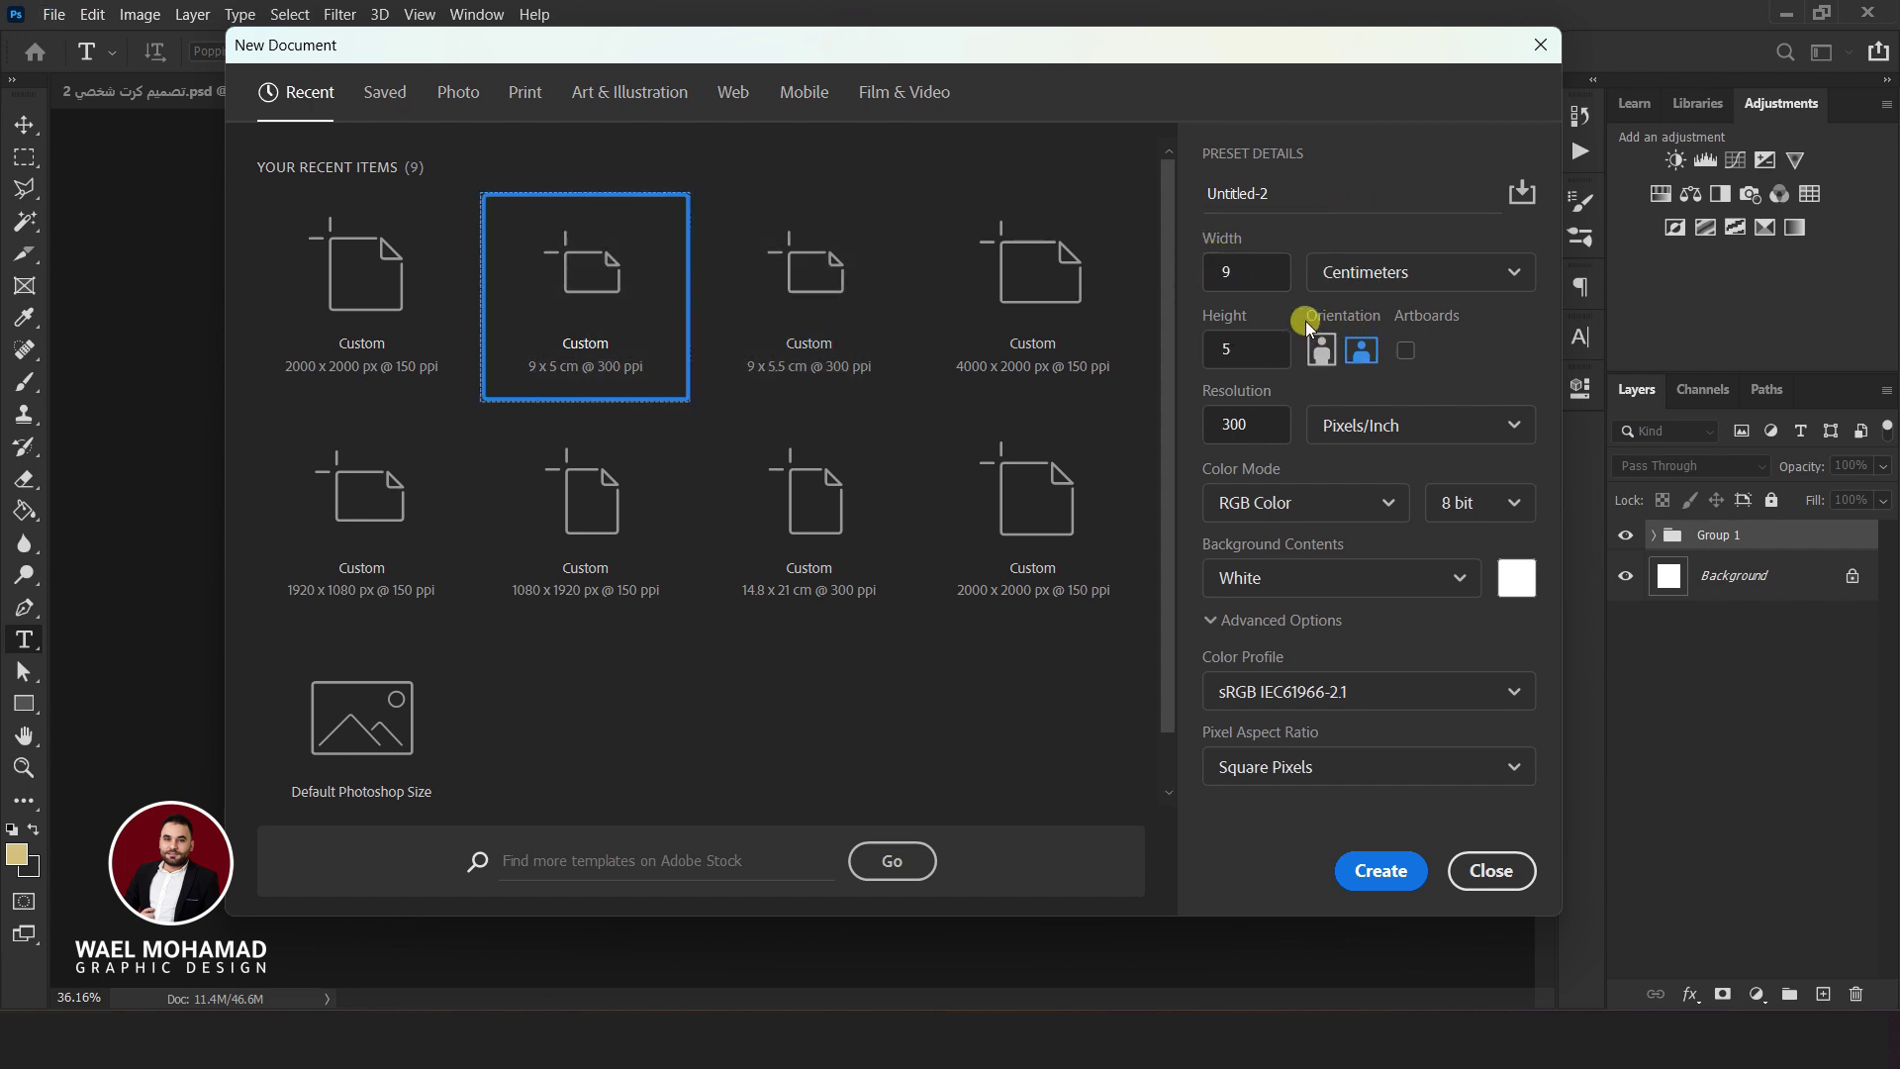
click(1427, 271)
click(1416, 413)
click(1211, 431)
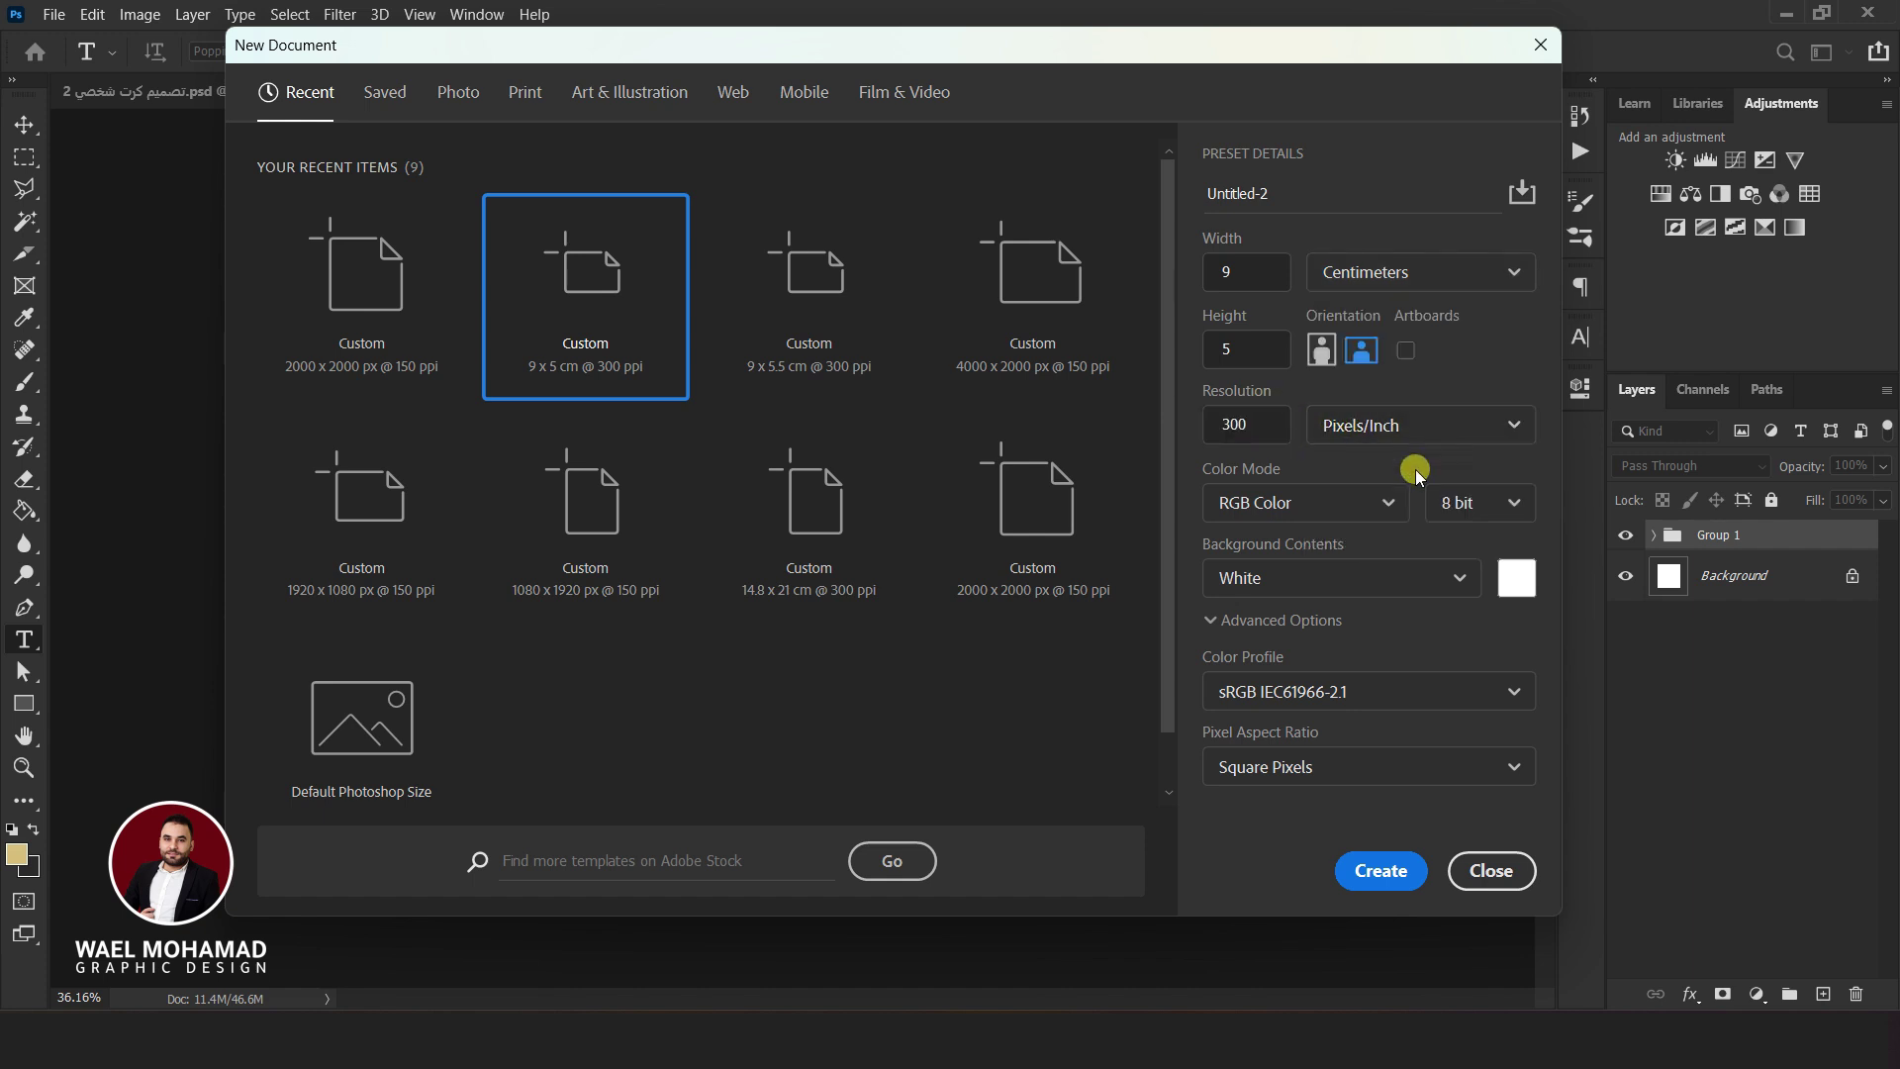
click(1323, 507)
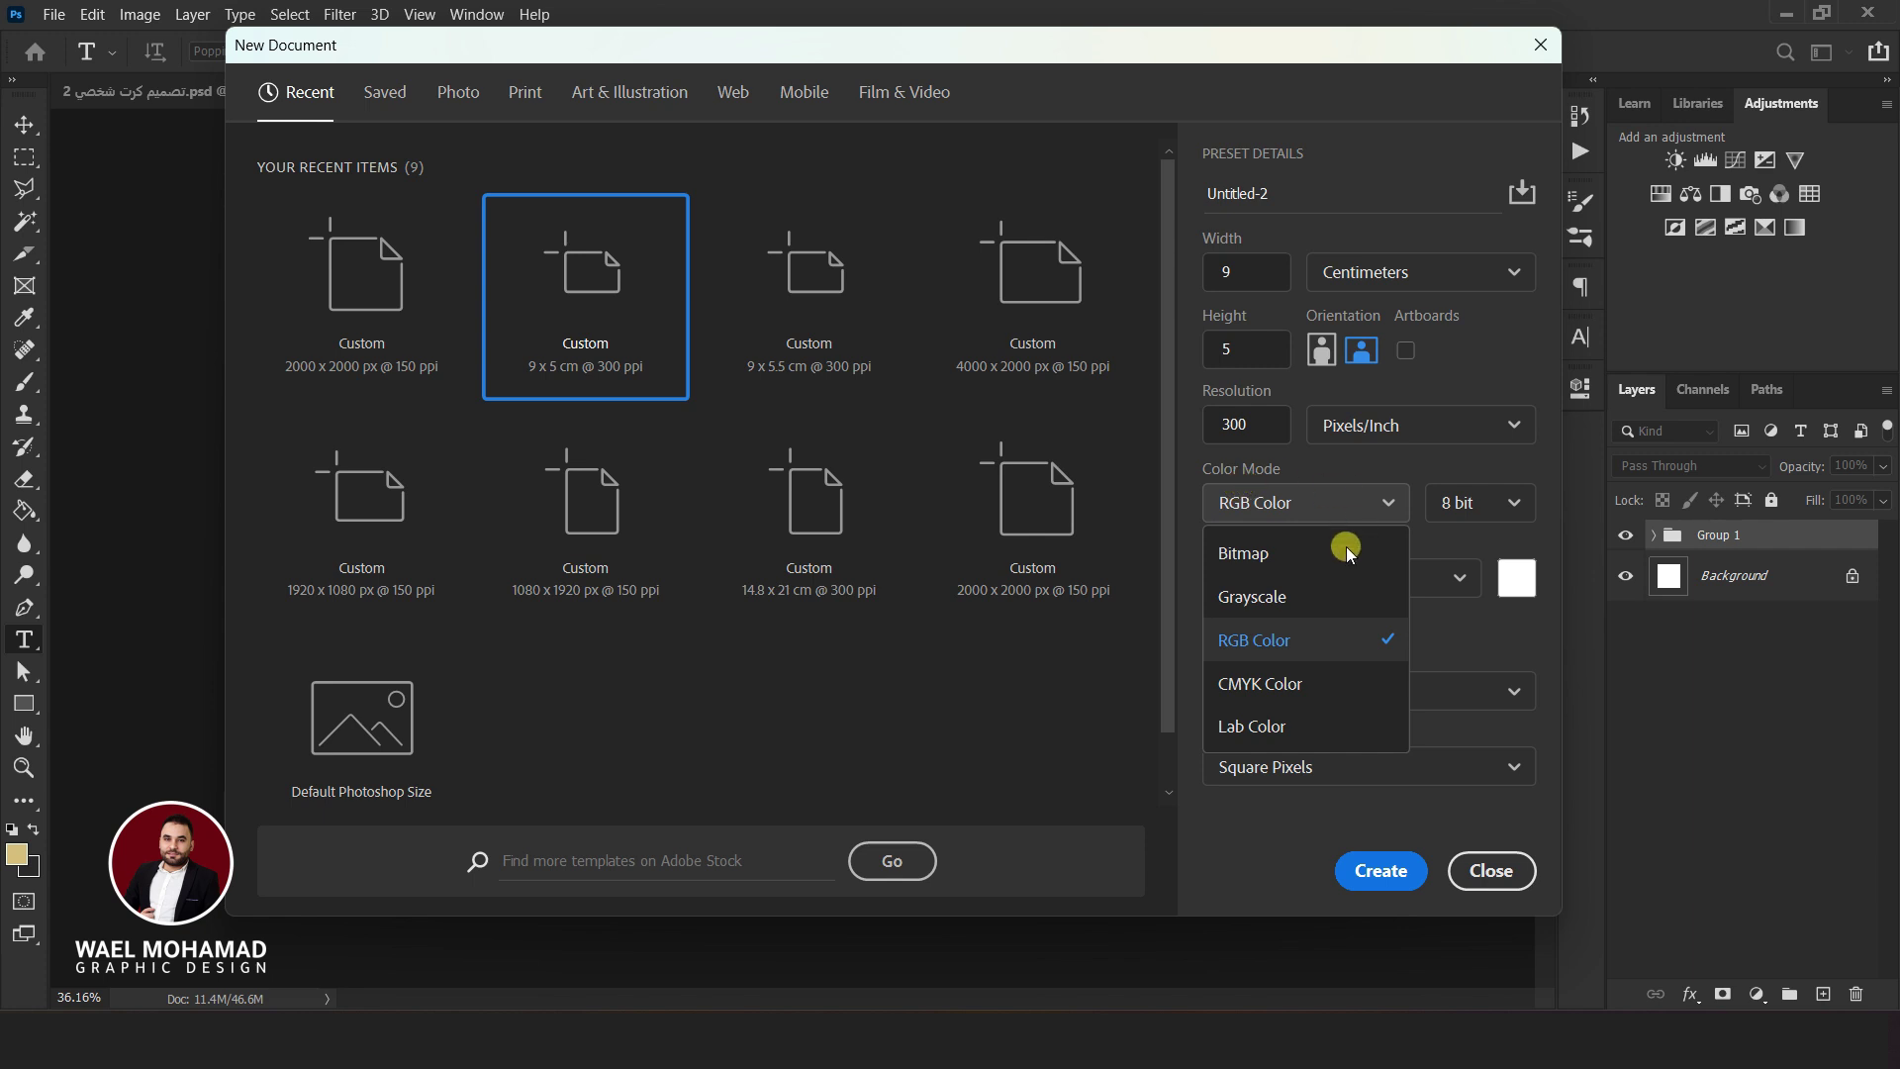
click(1299, 685)
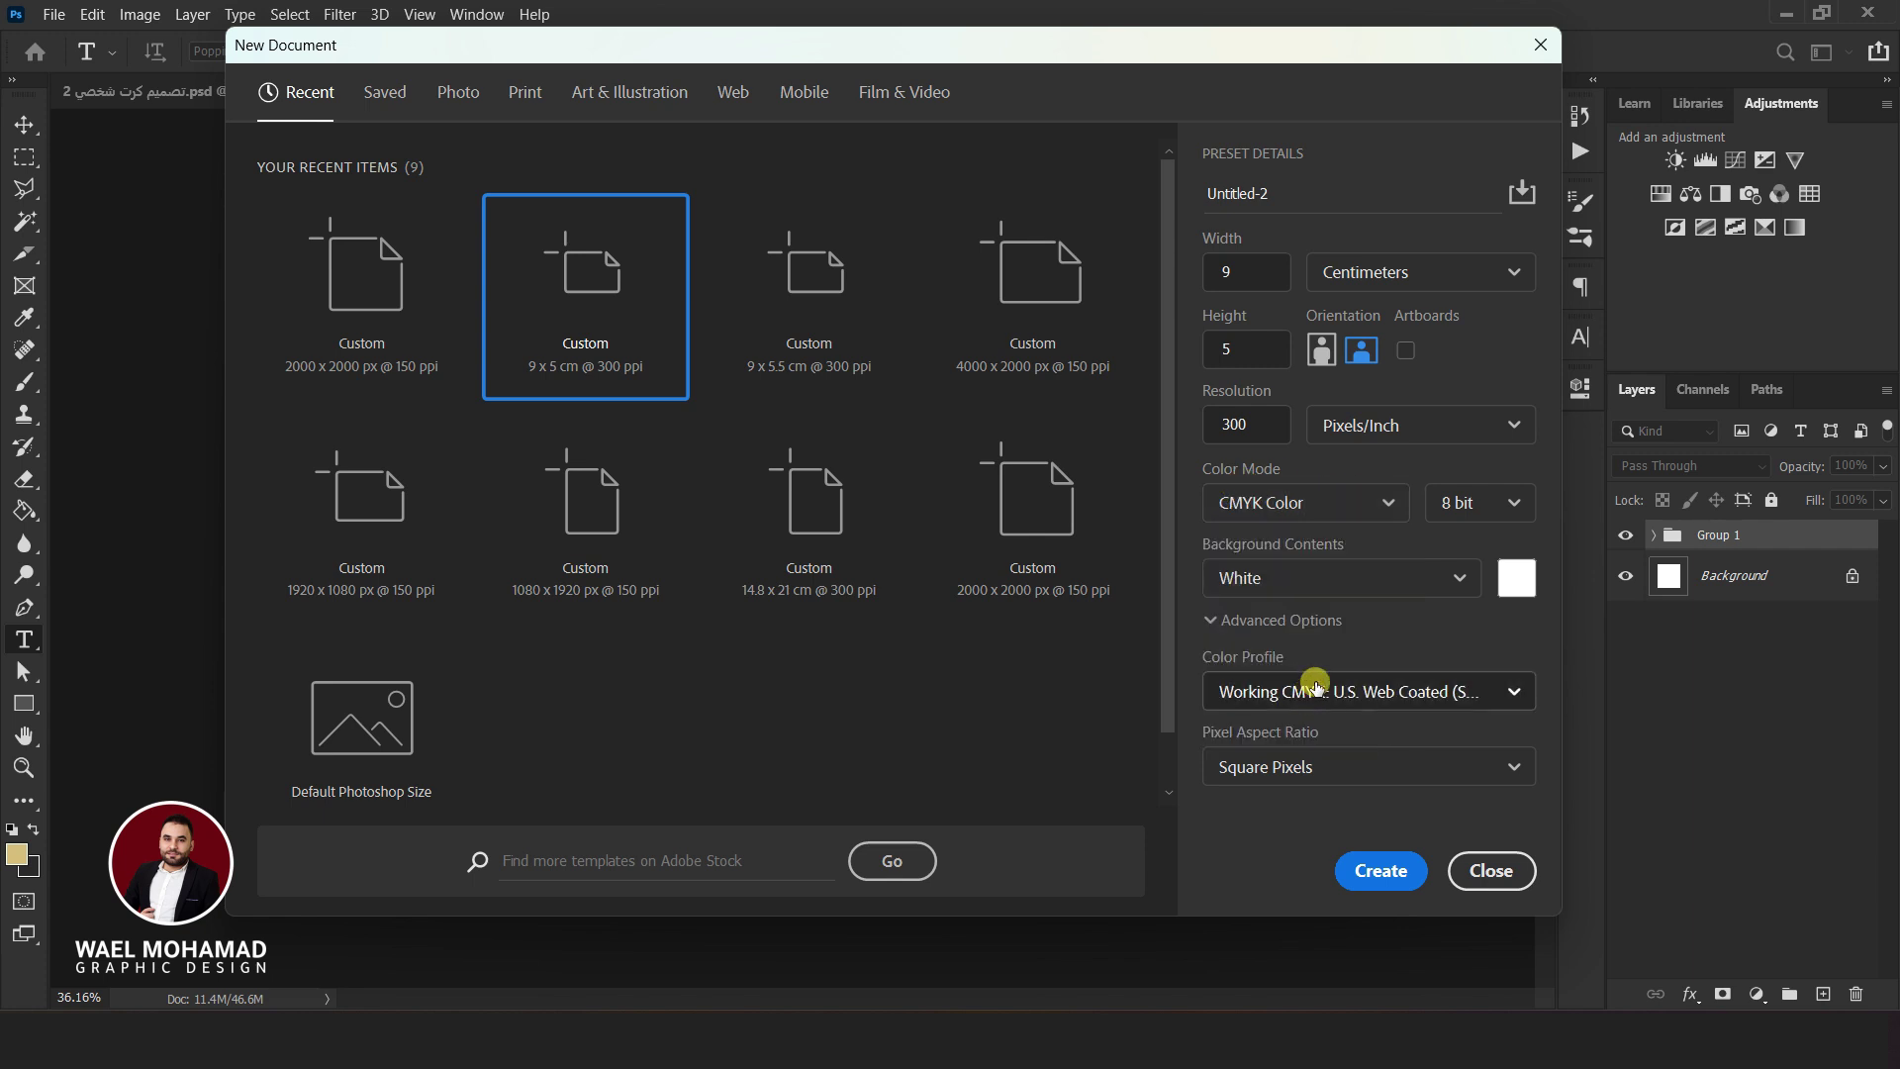
click(1266, 507)
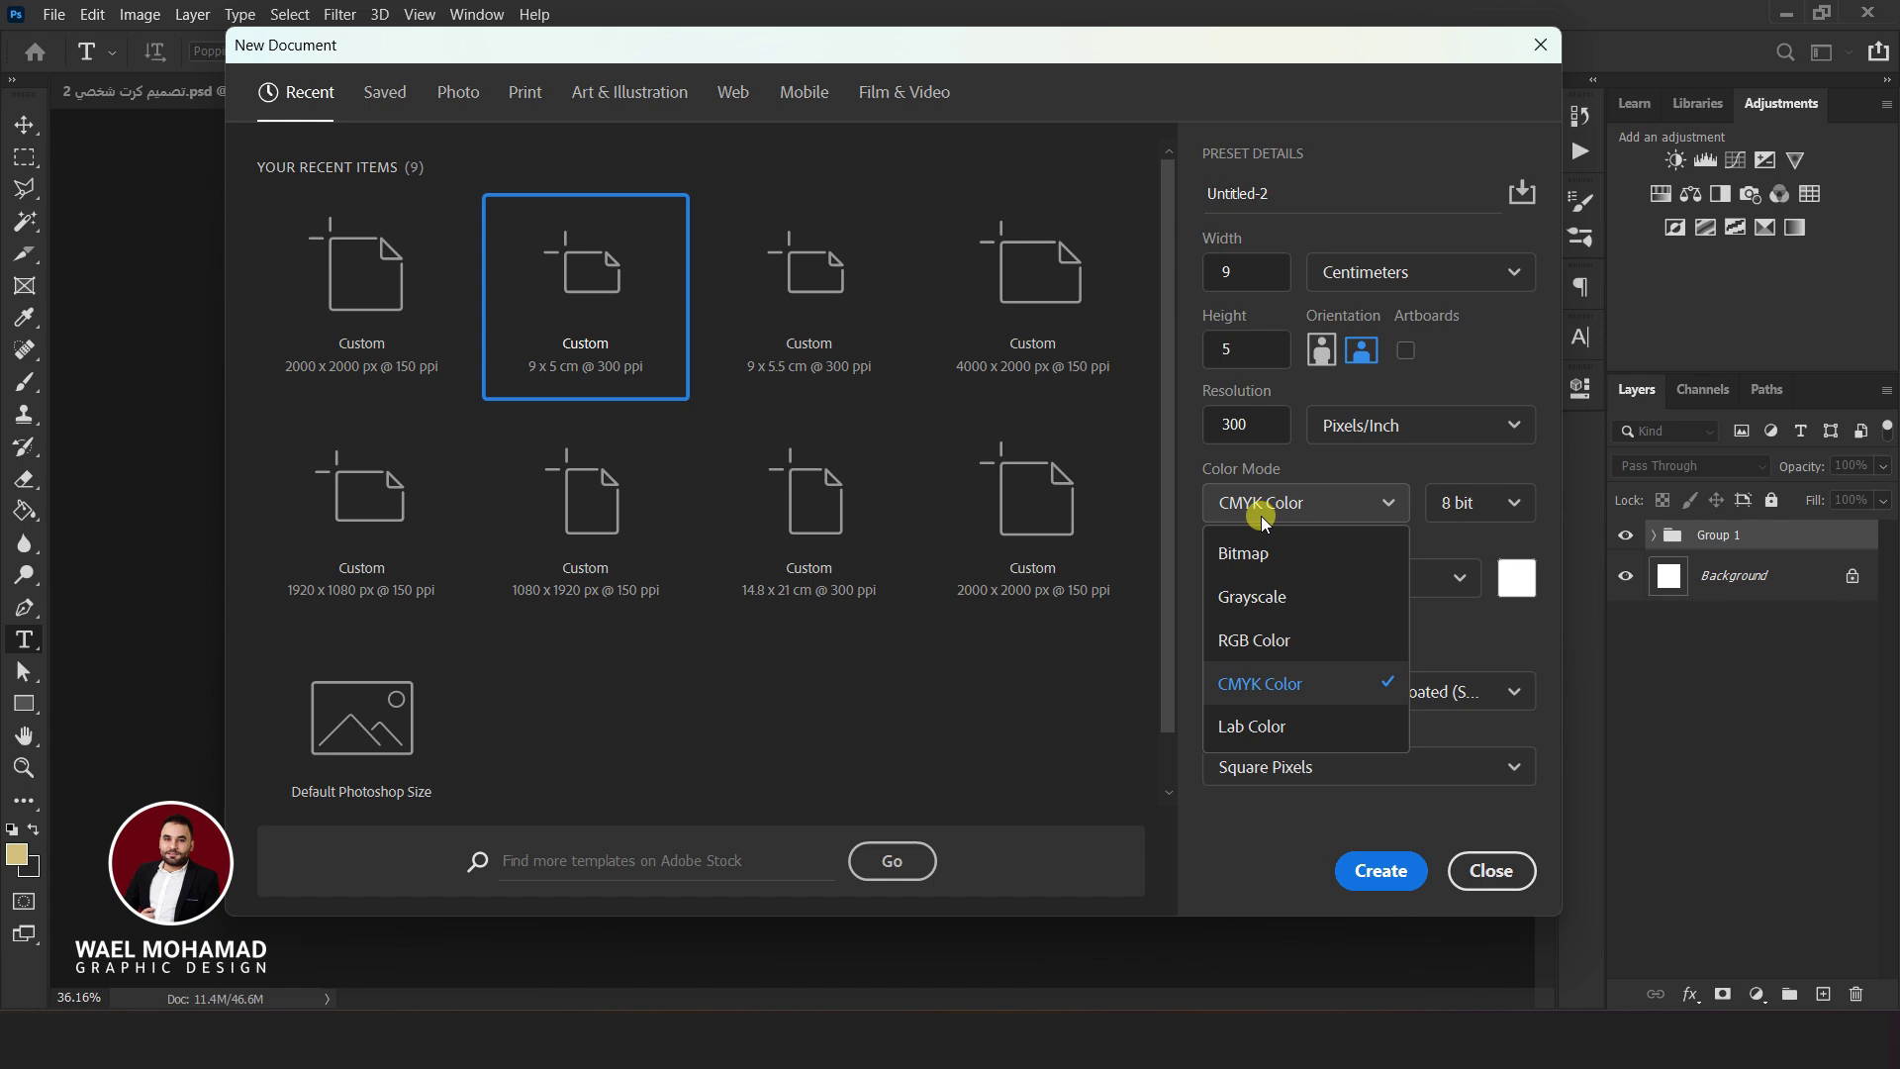
click(1257, 641)
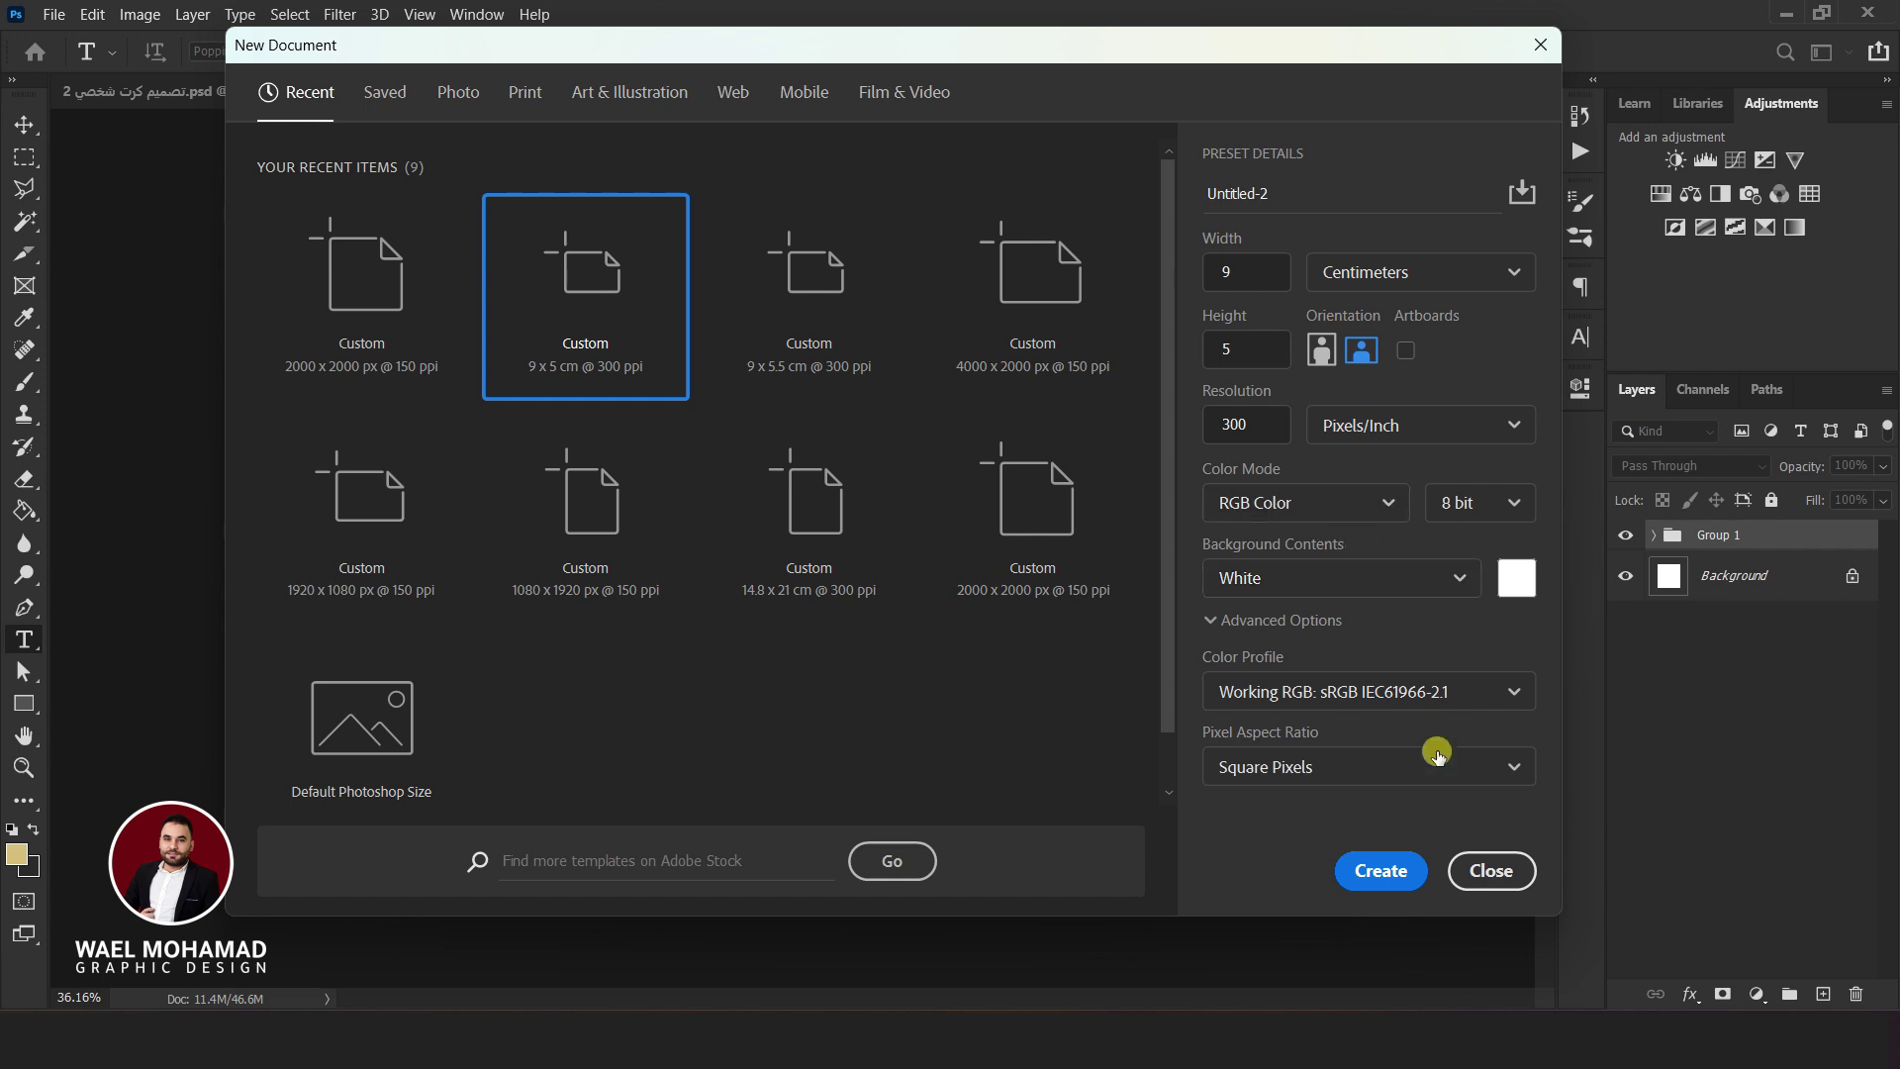
click(1383, 871)
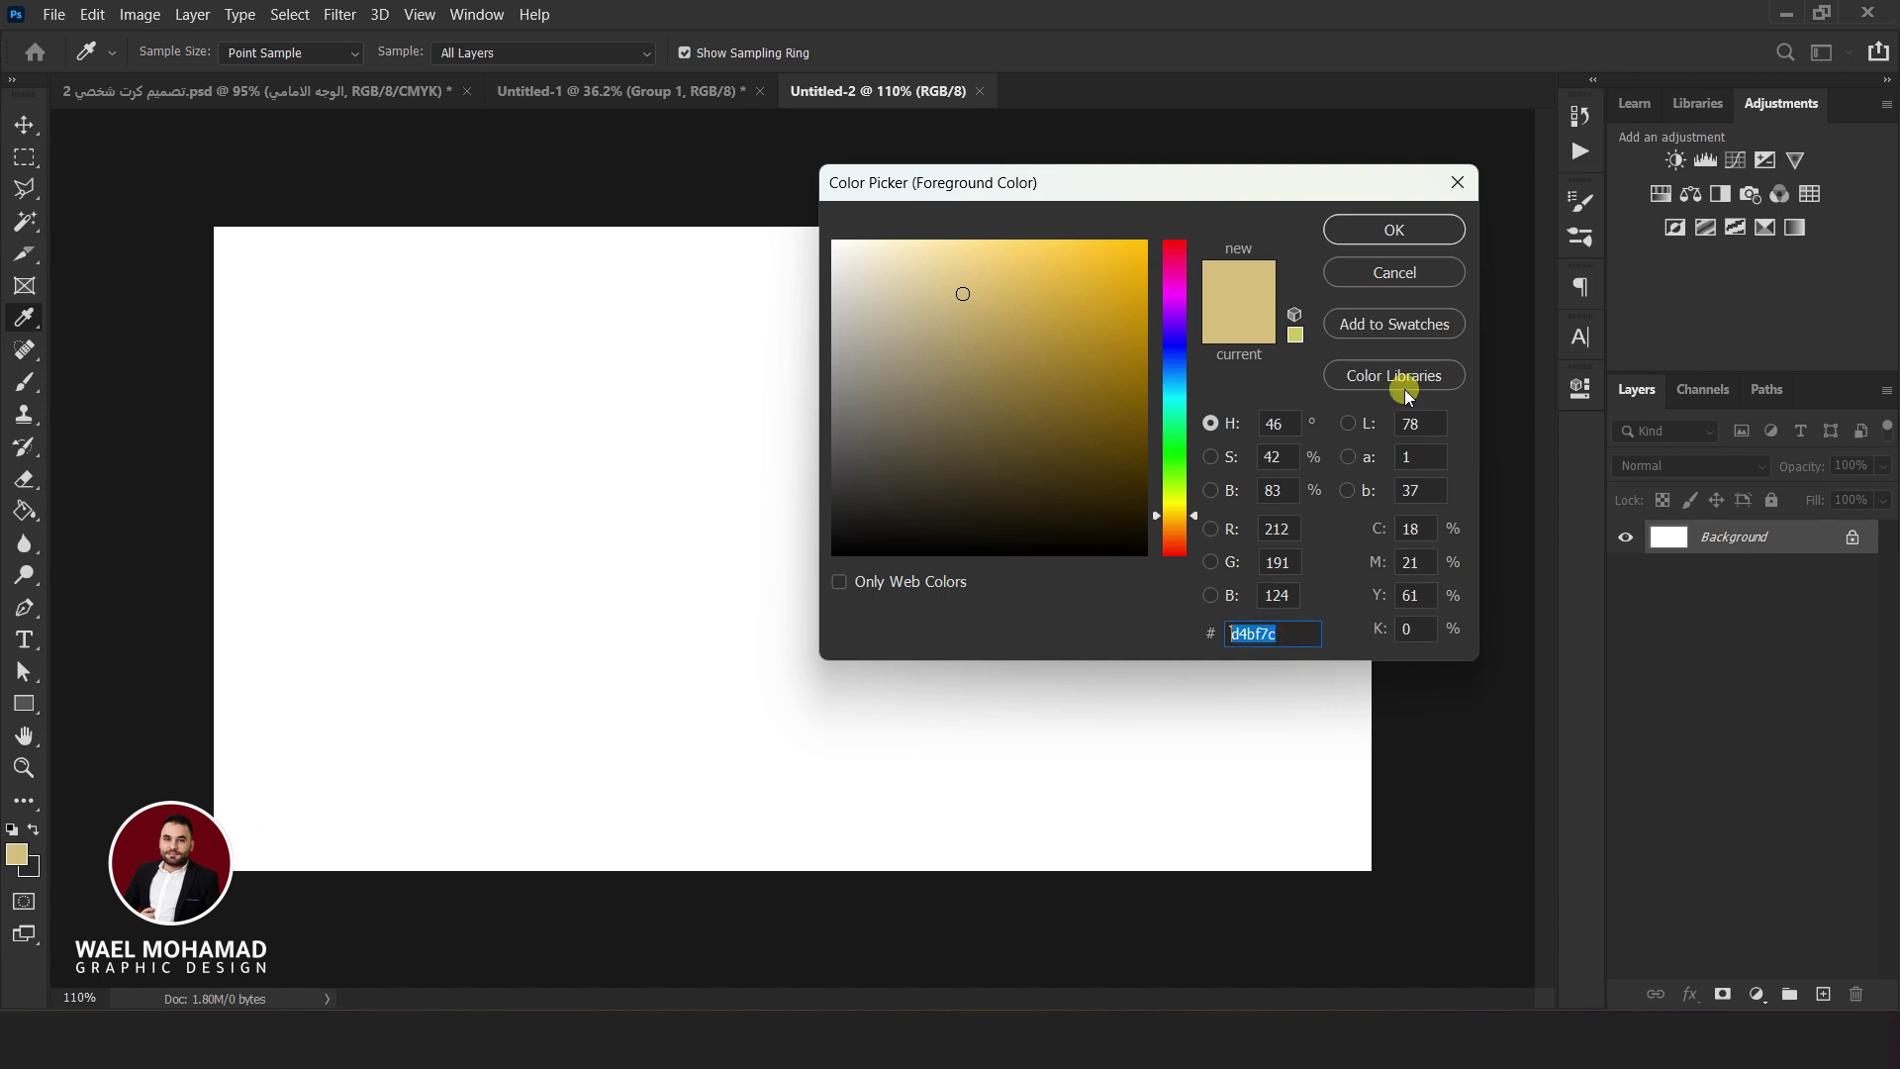
Check the tan d4bf7c foreground colour and the background colour swatch
click(1444, 225)
click(29, 867)
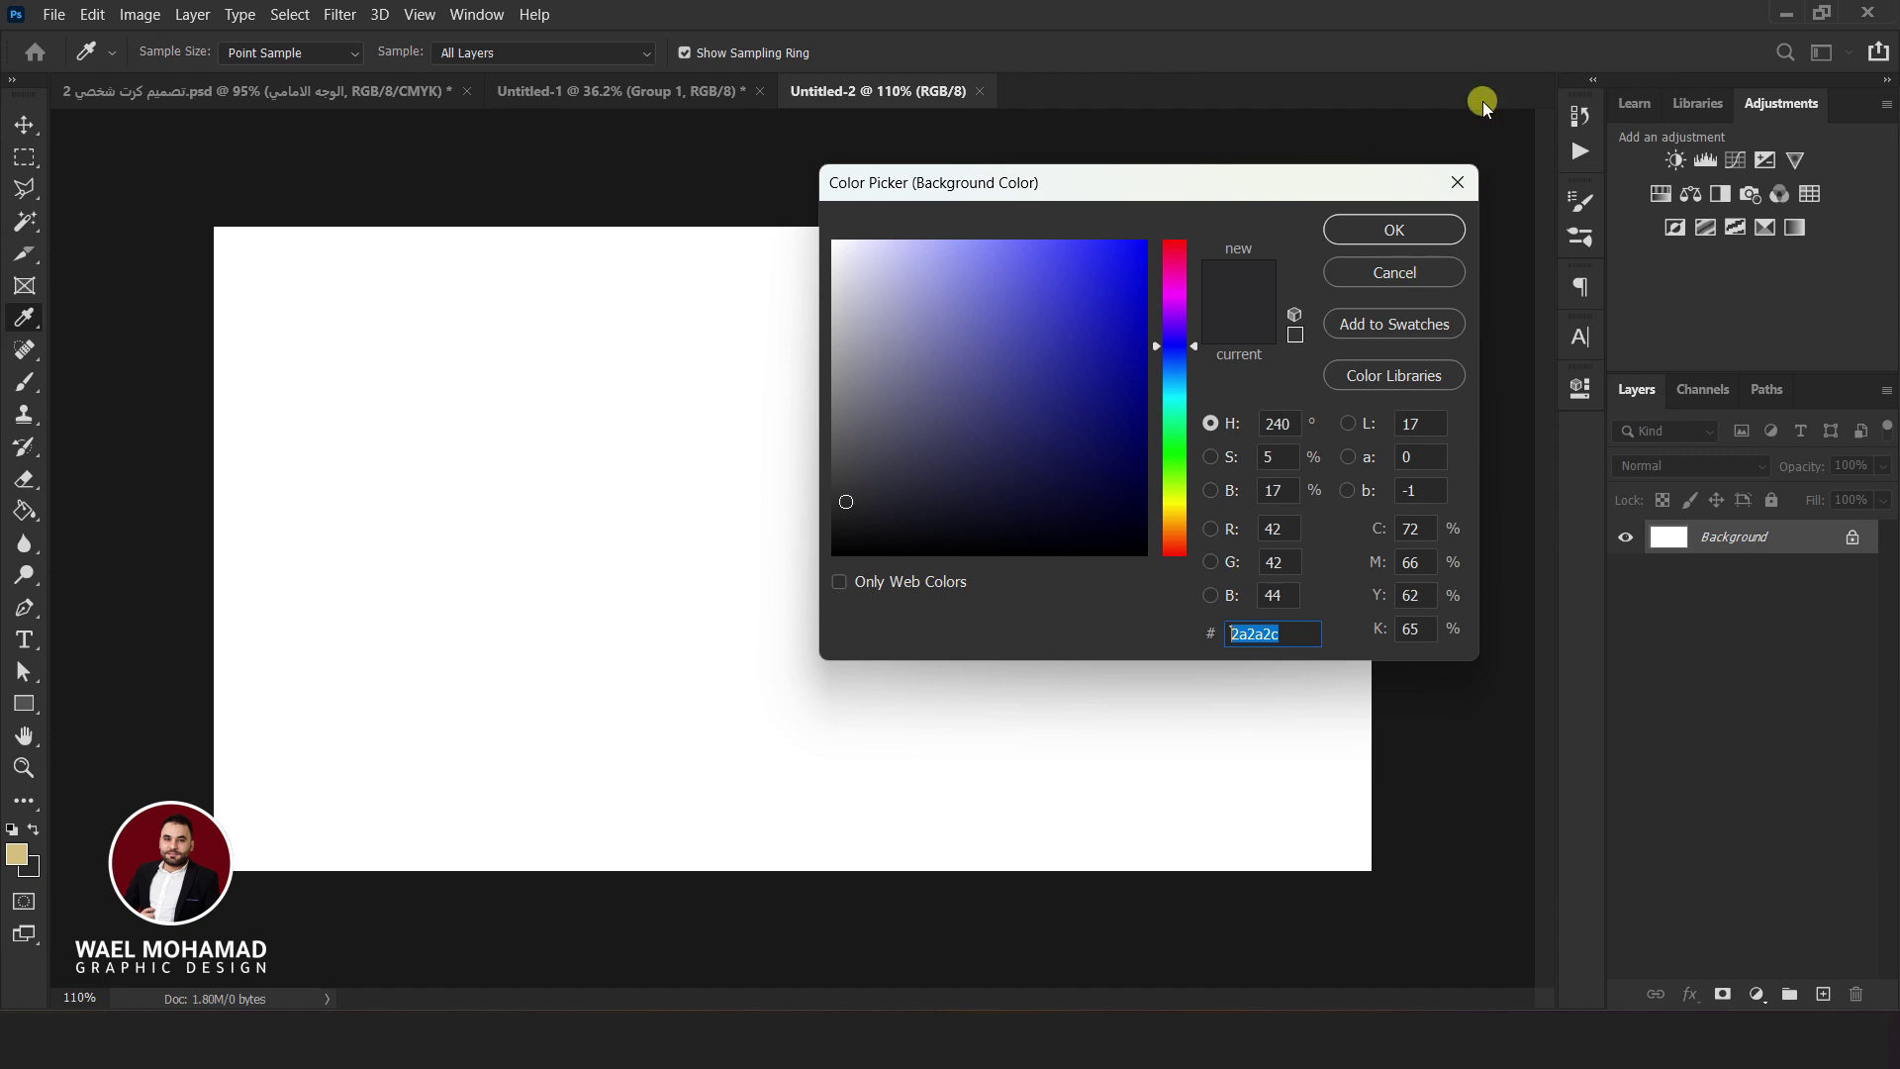
click(1459, 217)
Add a dark grey #2a2a2c Solid Color fill layer over the white Background
click(1756, 994)
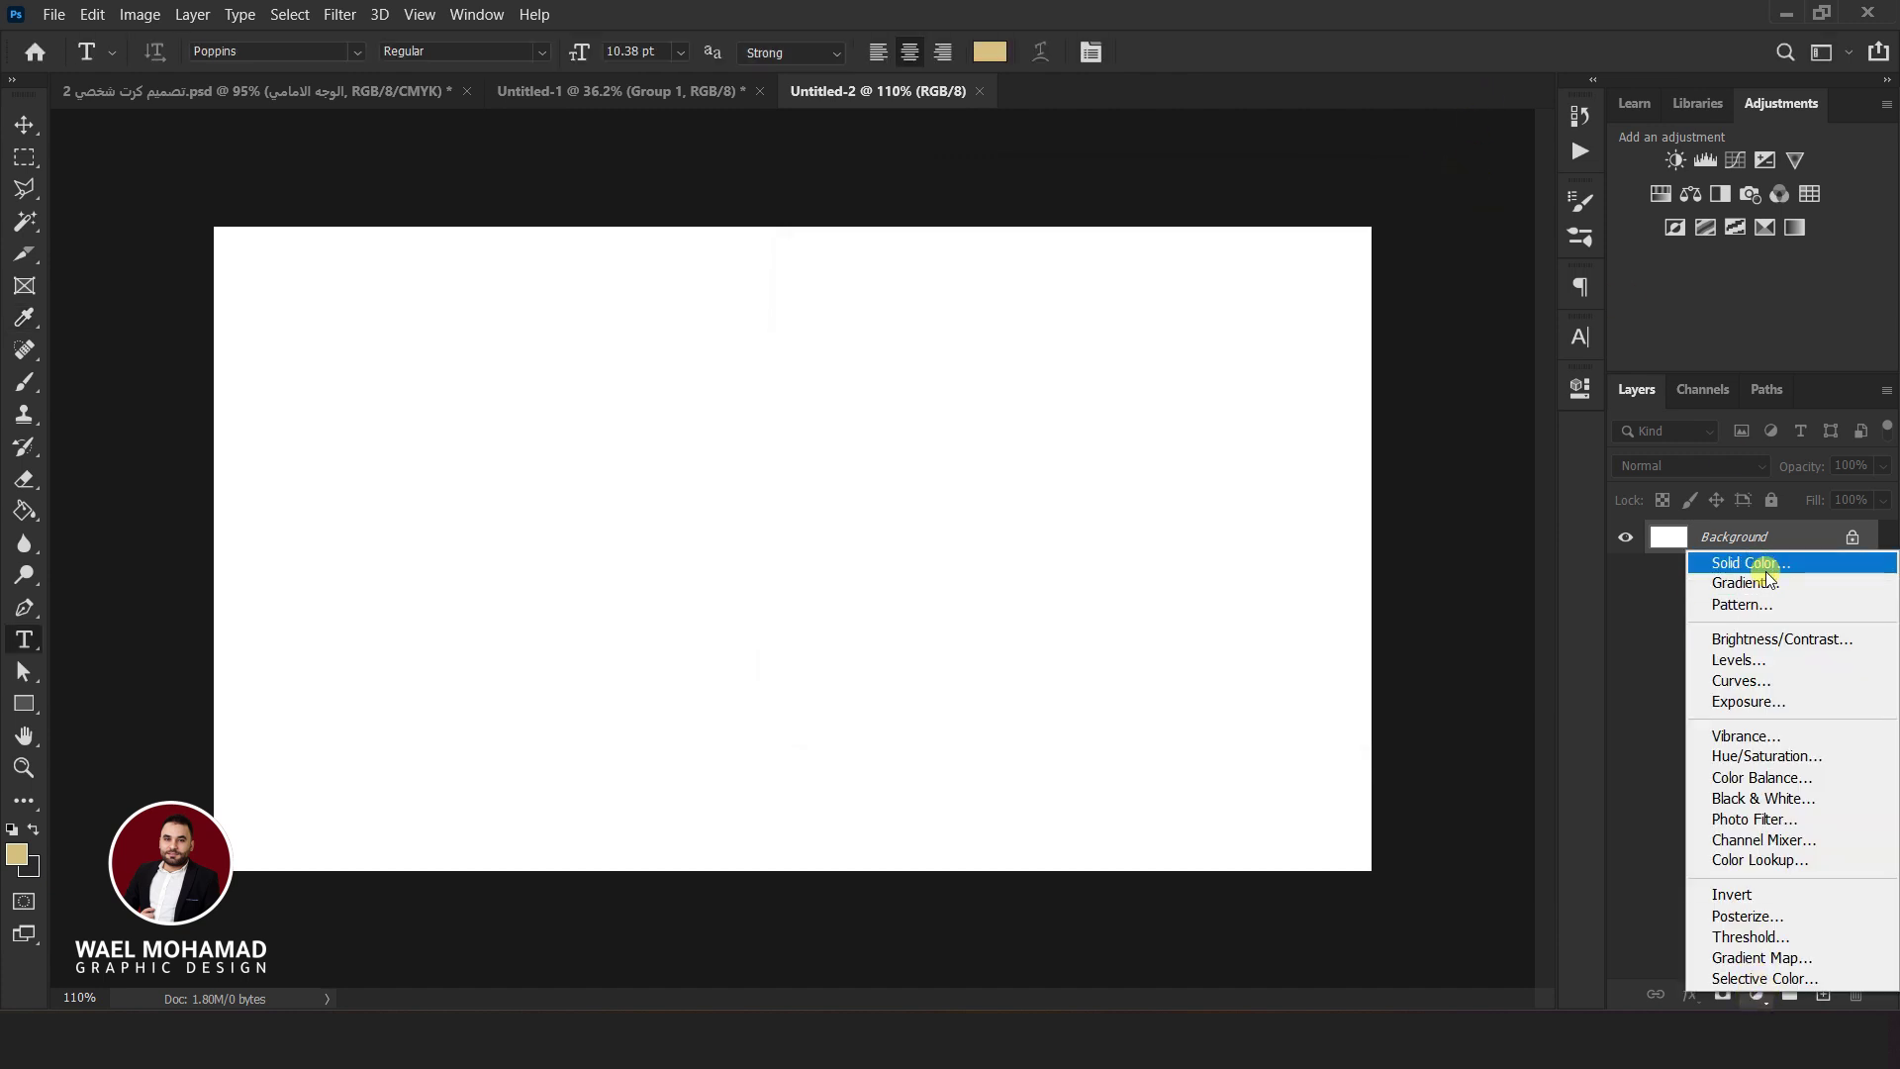
click(1722, 563)
click(24, 871)
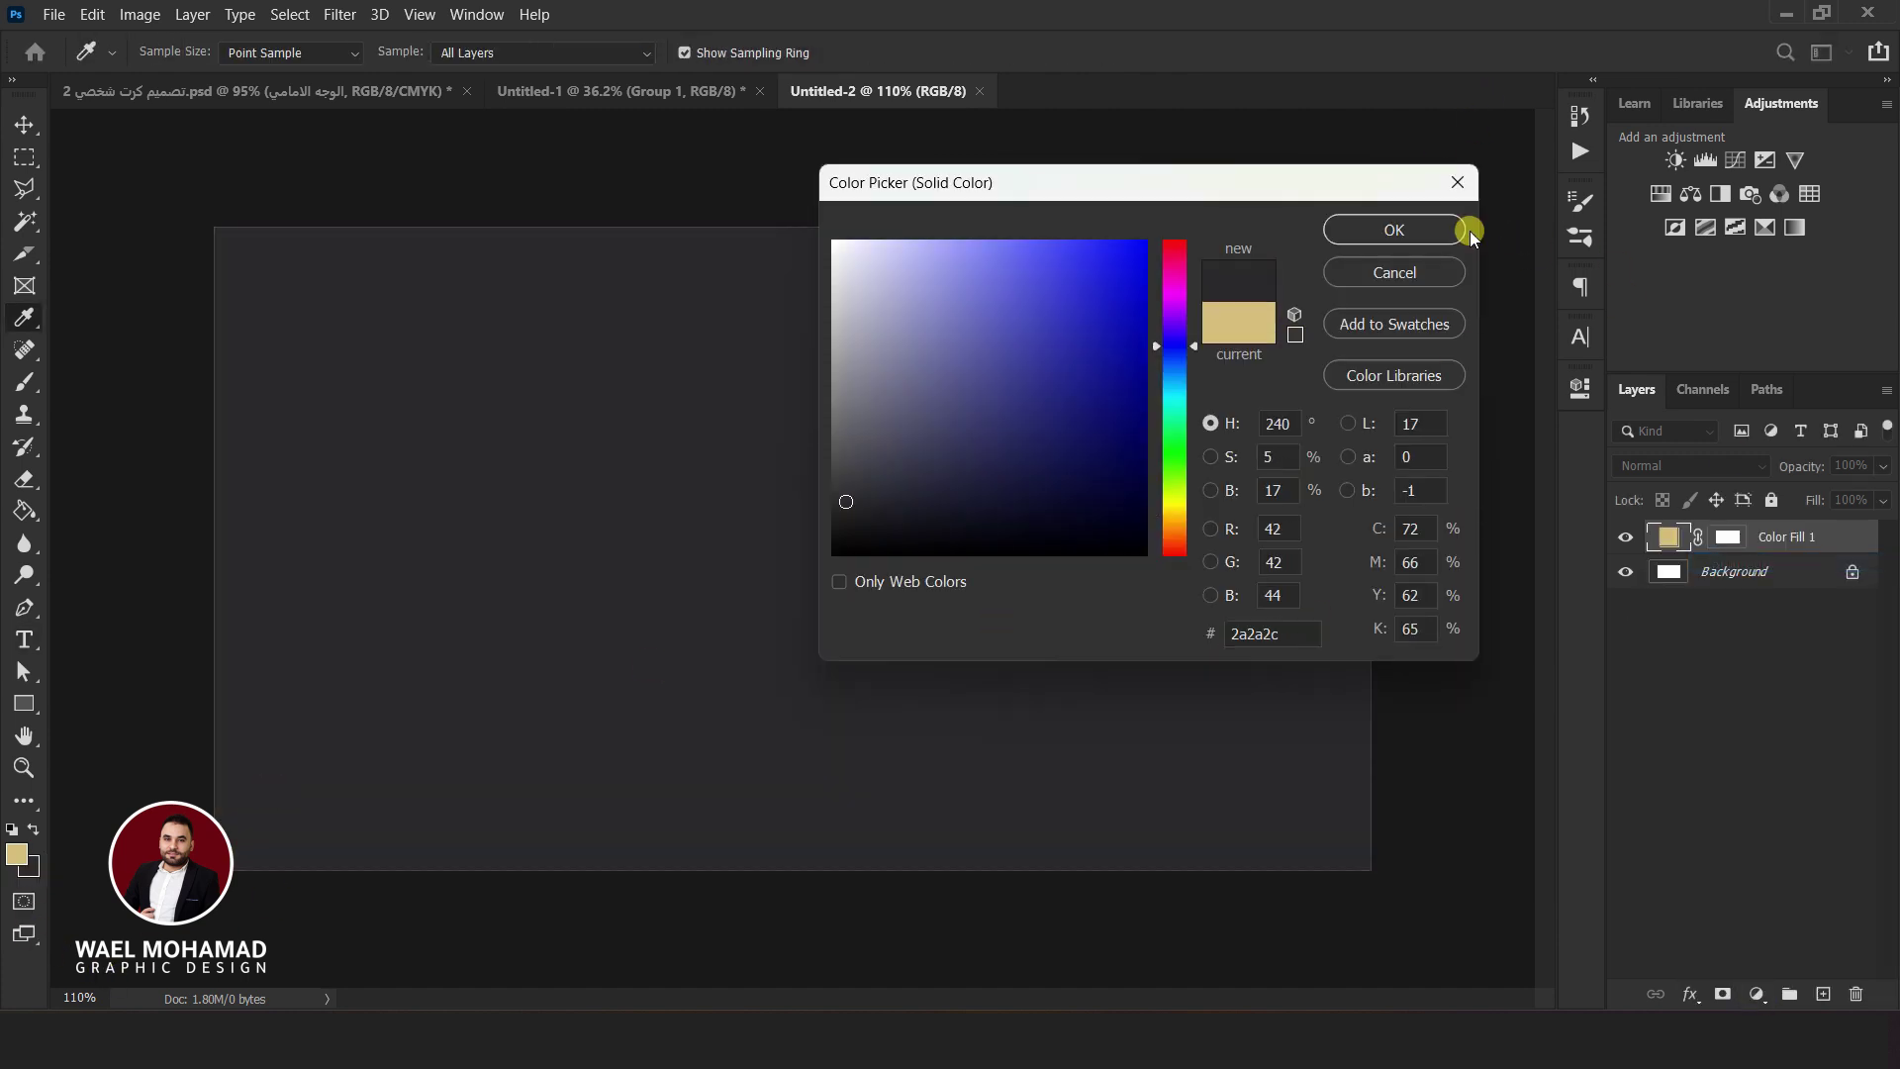
click(1408, 233)
key(t)
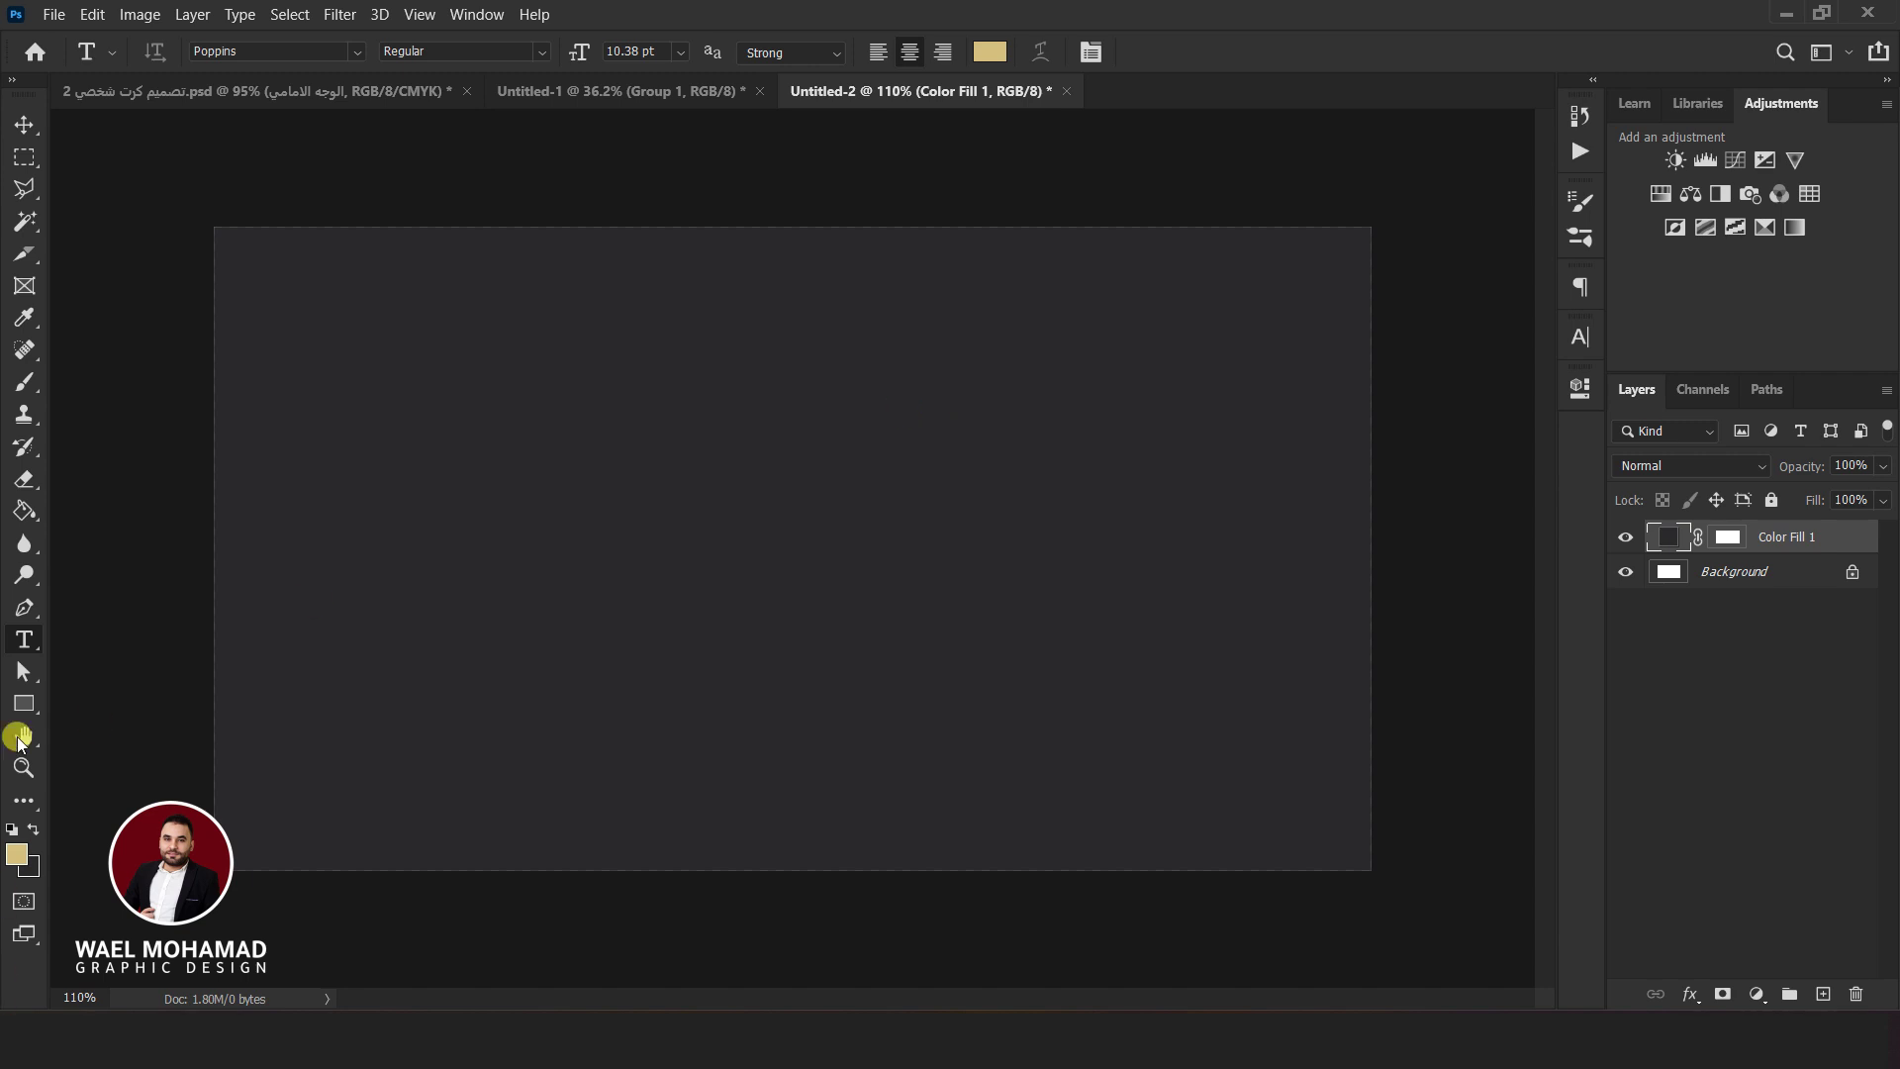
click(27, 704)
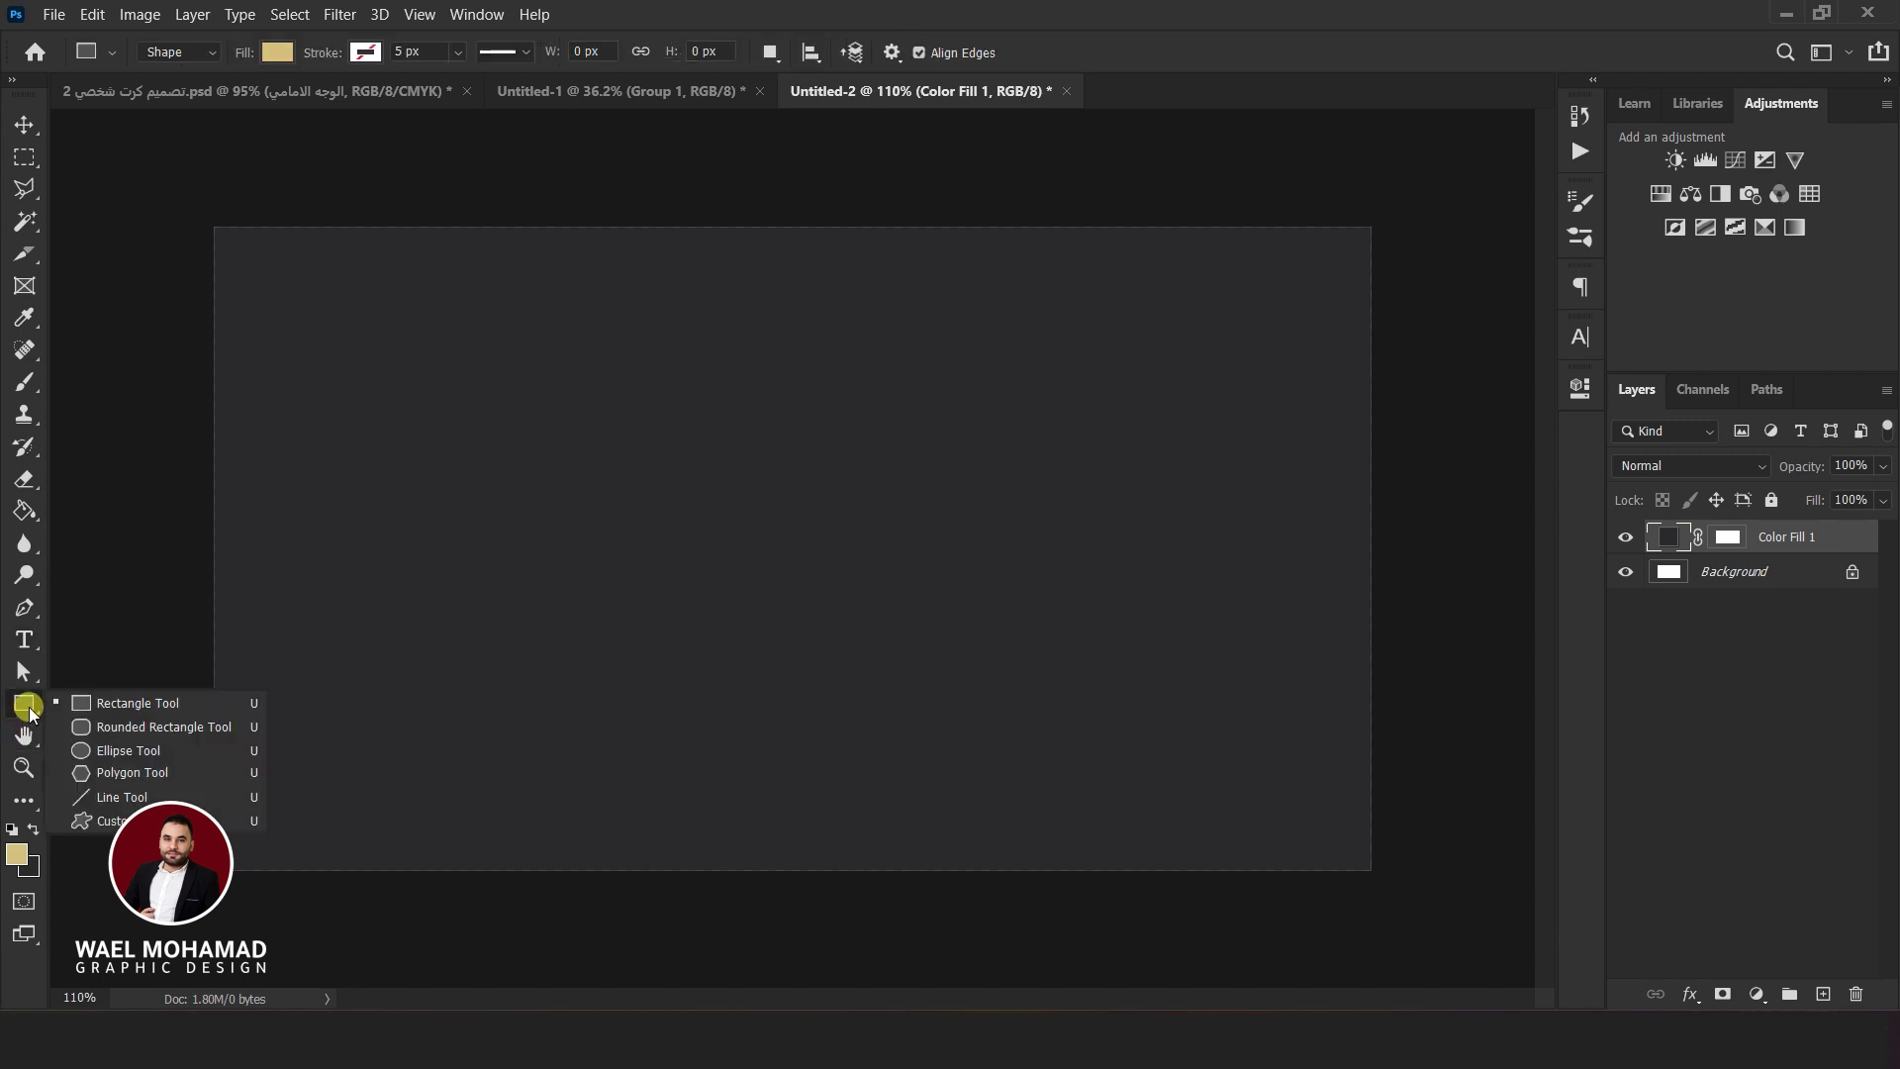
Draw a tall rectangle up from the bottom edge with 30.5 px corner radii
click(127, 702)
drag(752, 536, 817, 934)
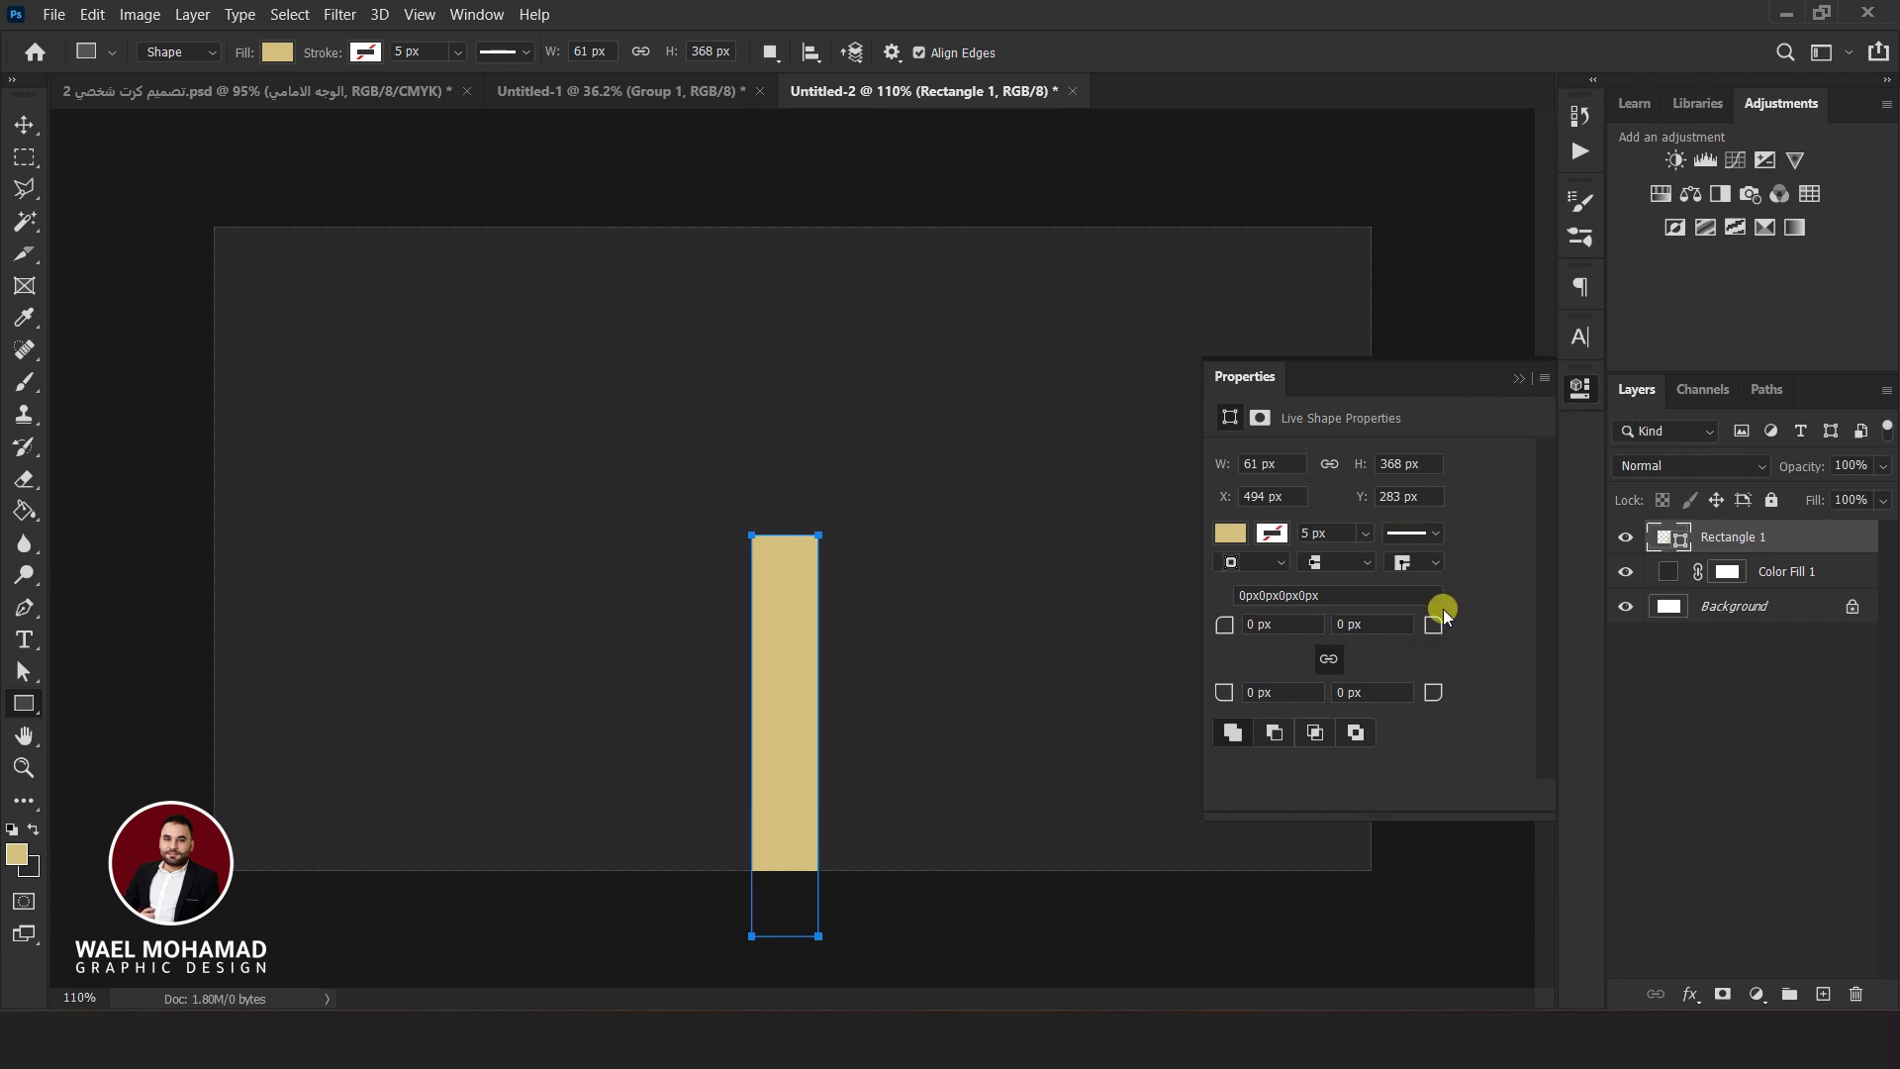
drag(1438, 626, 1532, 632)
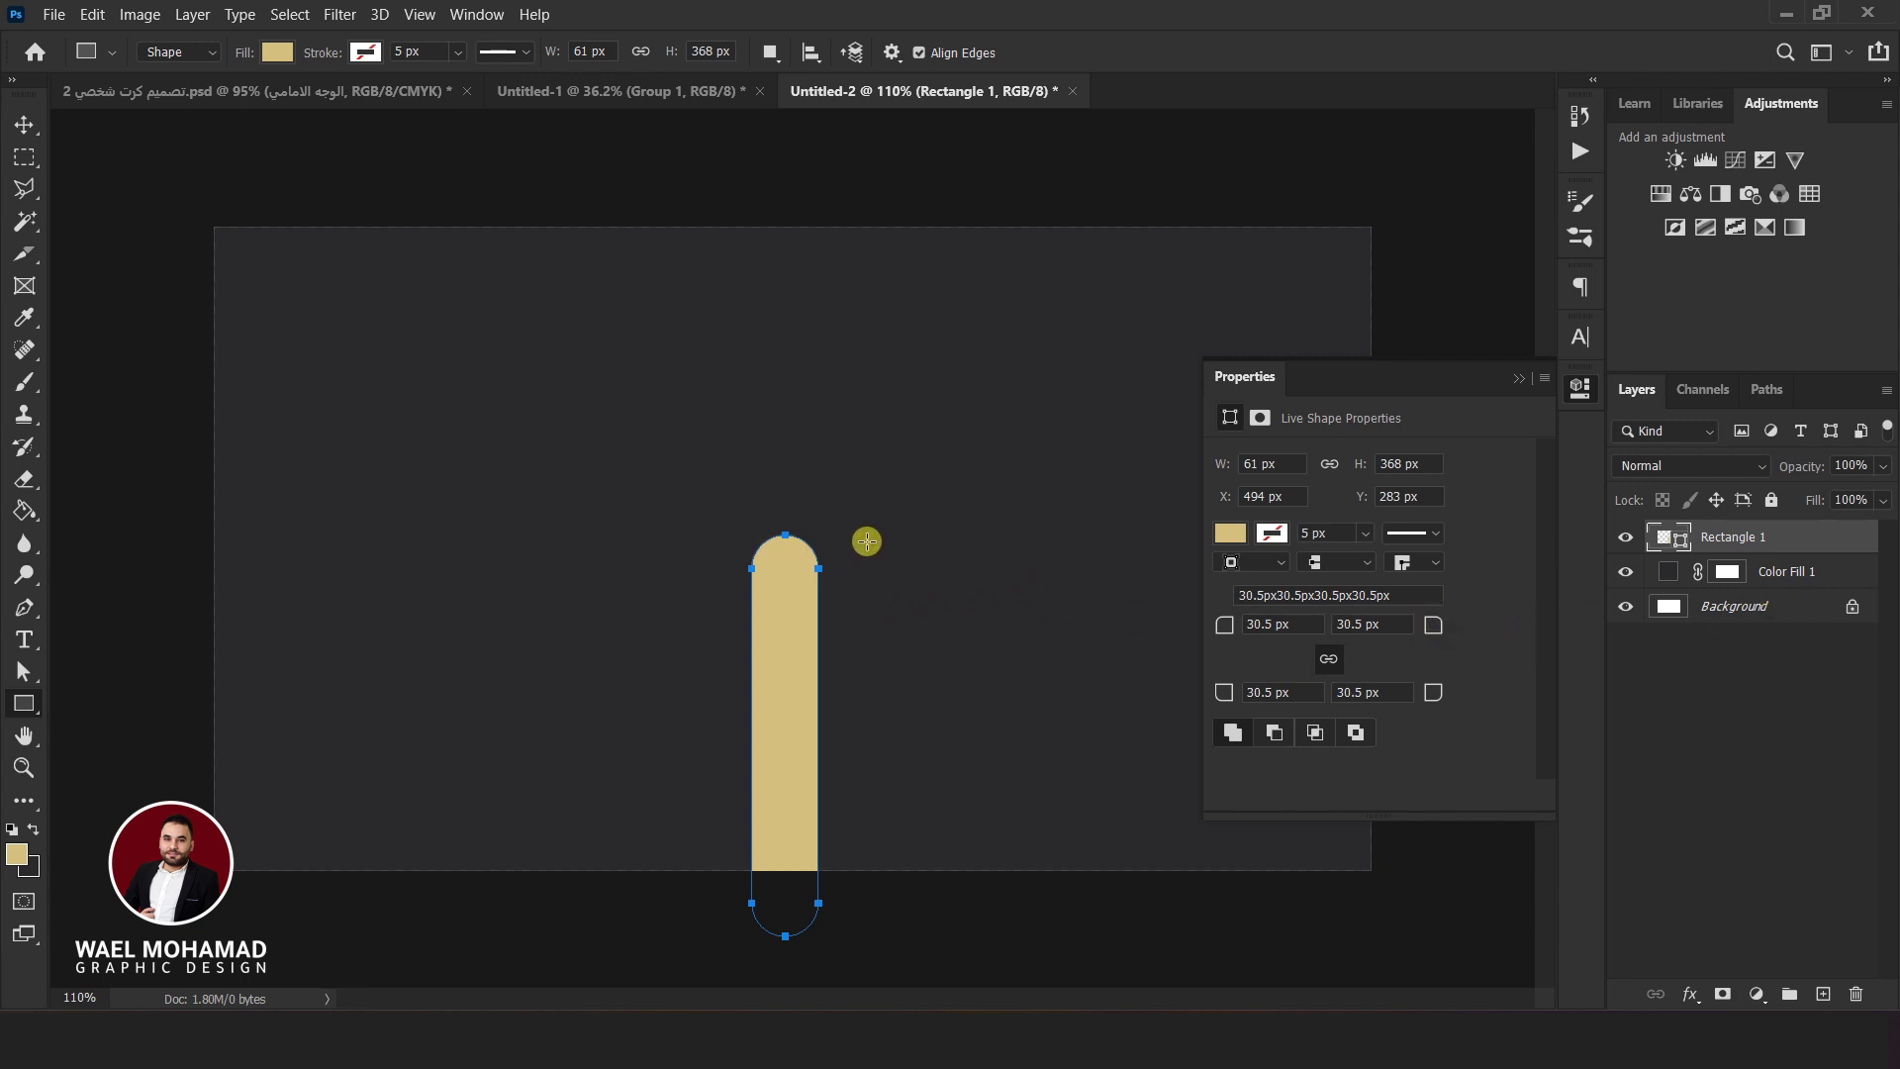
key(Return)
Centre the gold bar horizontally on the card, then deselect
key(v)
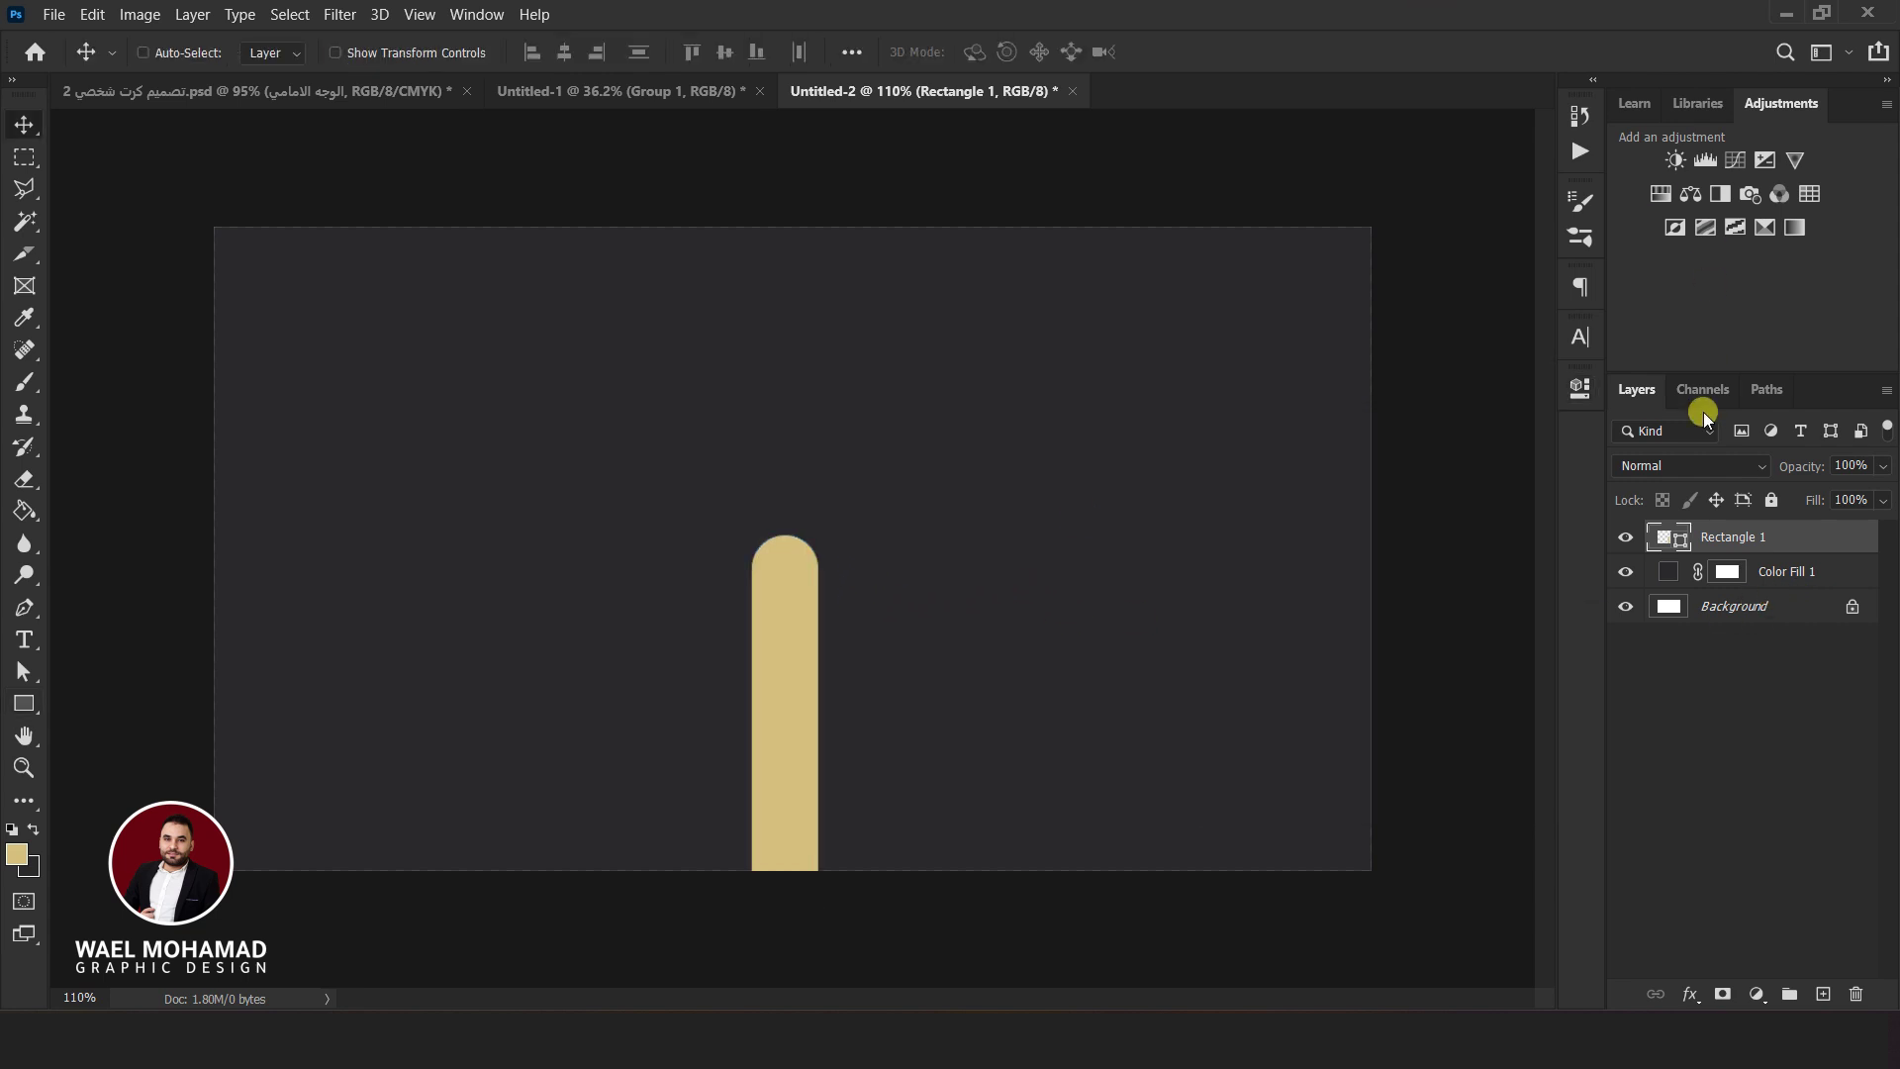
key(ctrl+a)
click(25, 127)
click(567, 54)
click(568, 55)
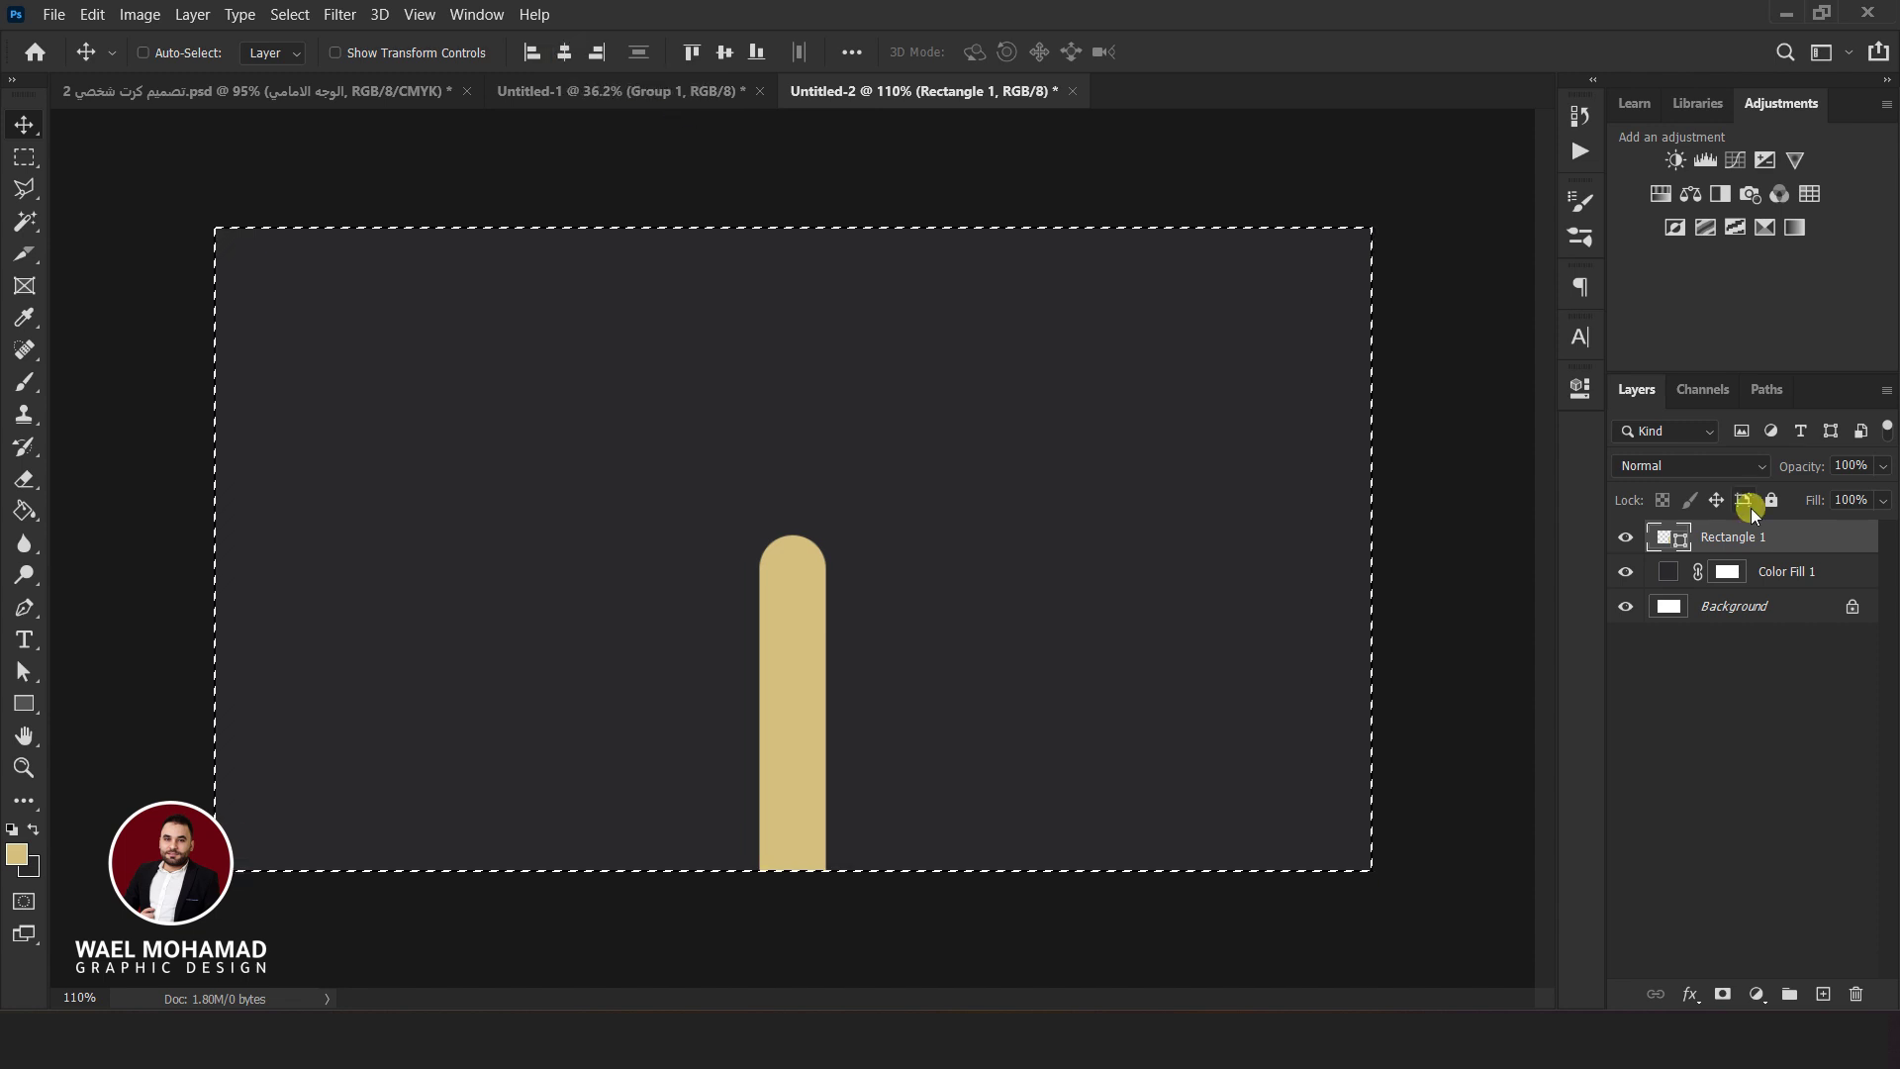
key(ctrl+d)
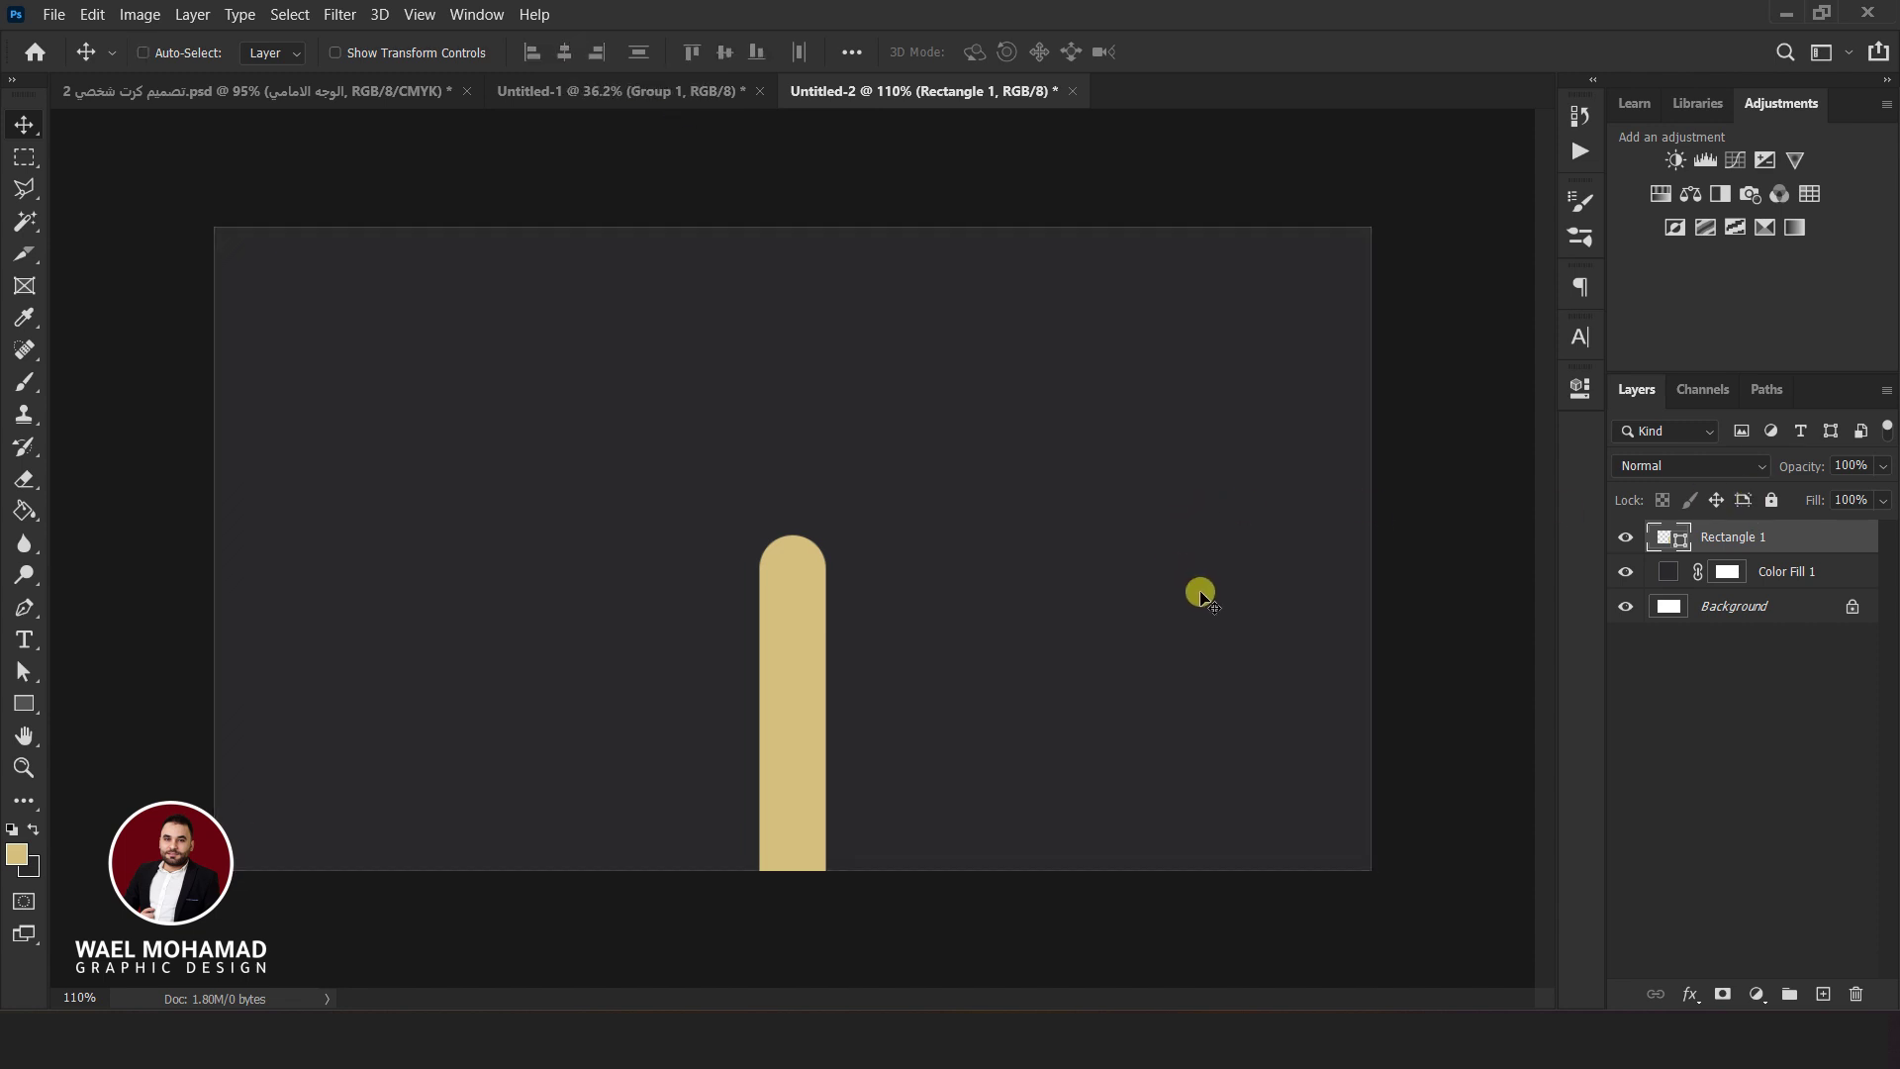
Duplicate the gold bar and move the copy up to the top edge
drag(1815, 539, 1823, 993)
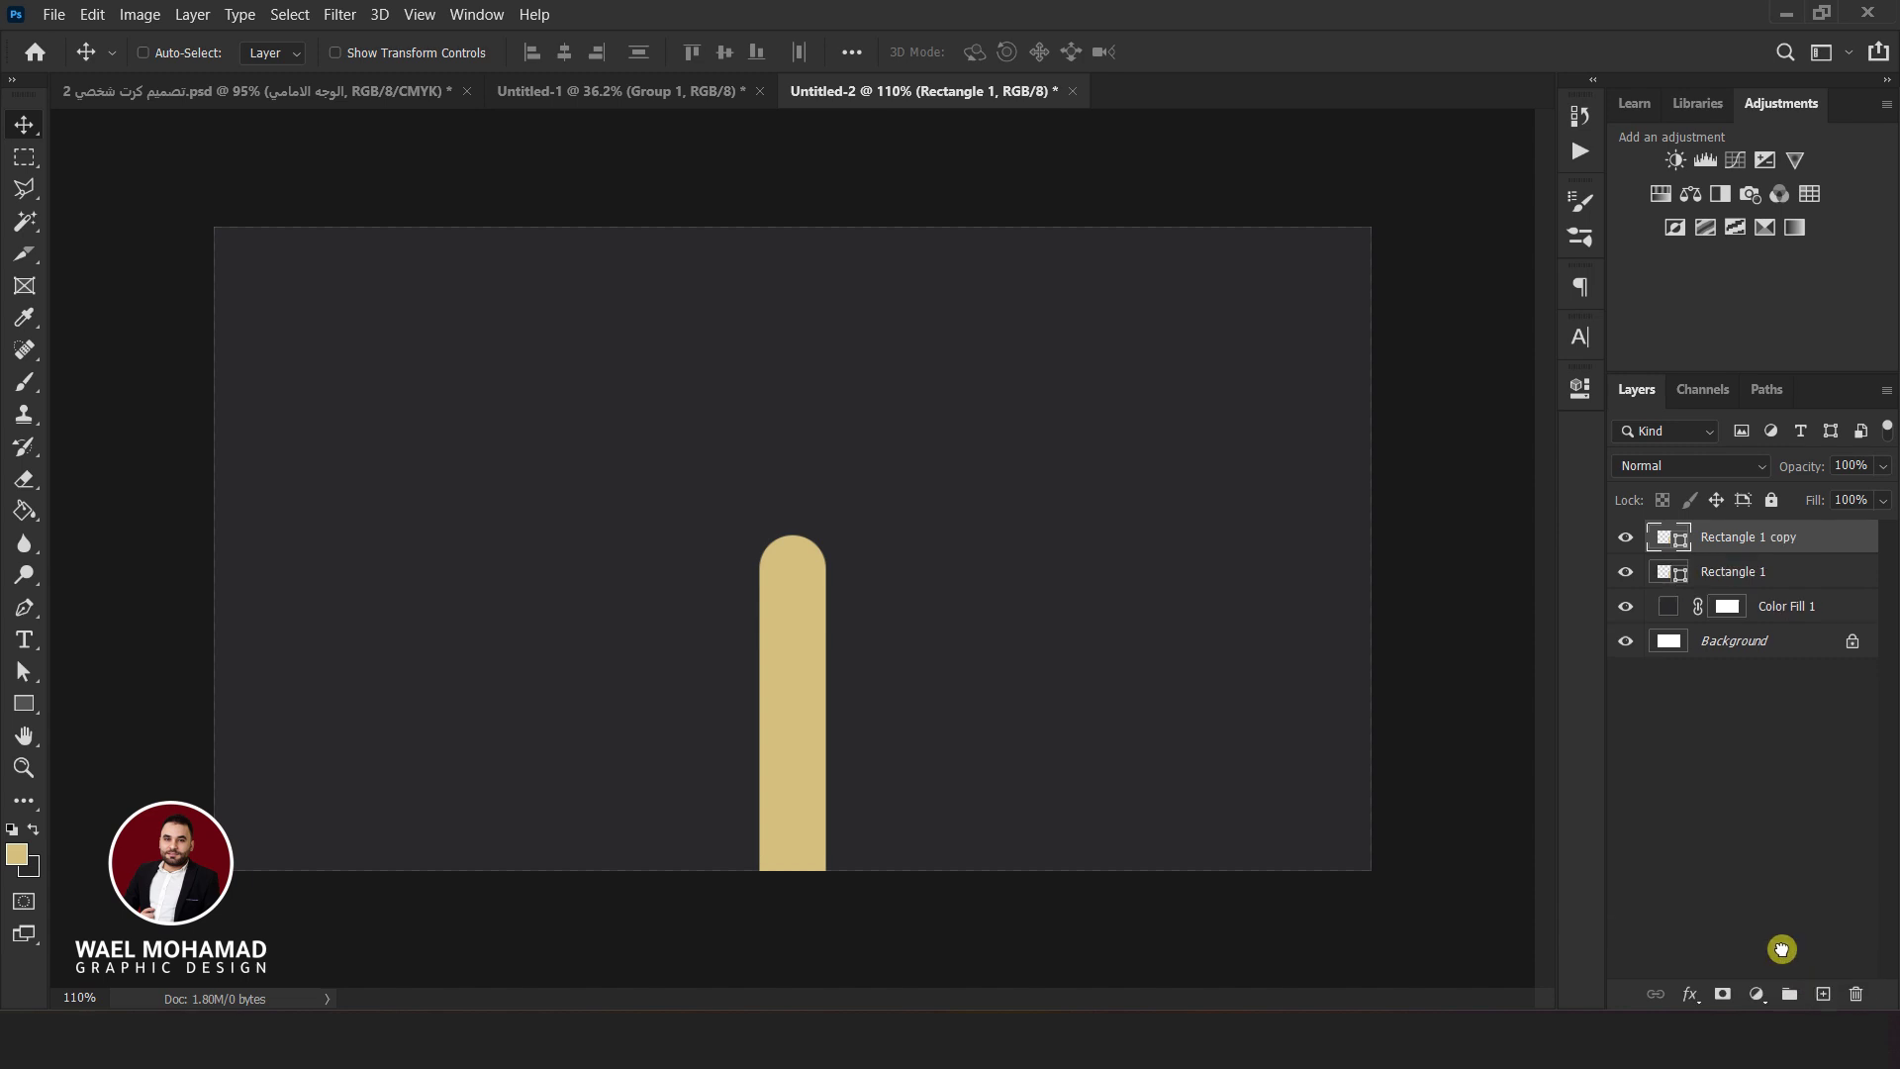
mouse_move(806, 752)
mouse_down()
mouse_move(807, 310)
mouse_move(804, 333)
mouse_up()
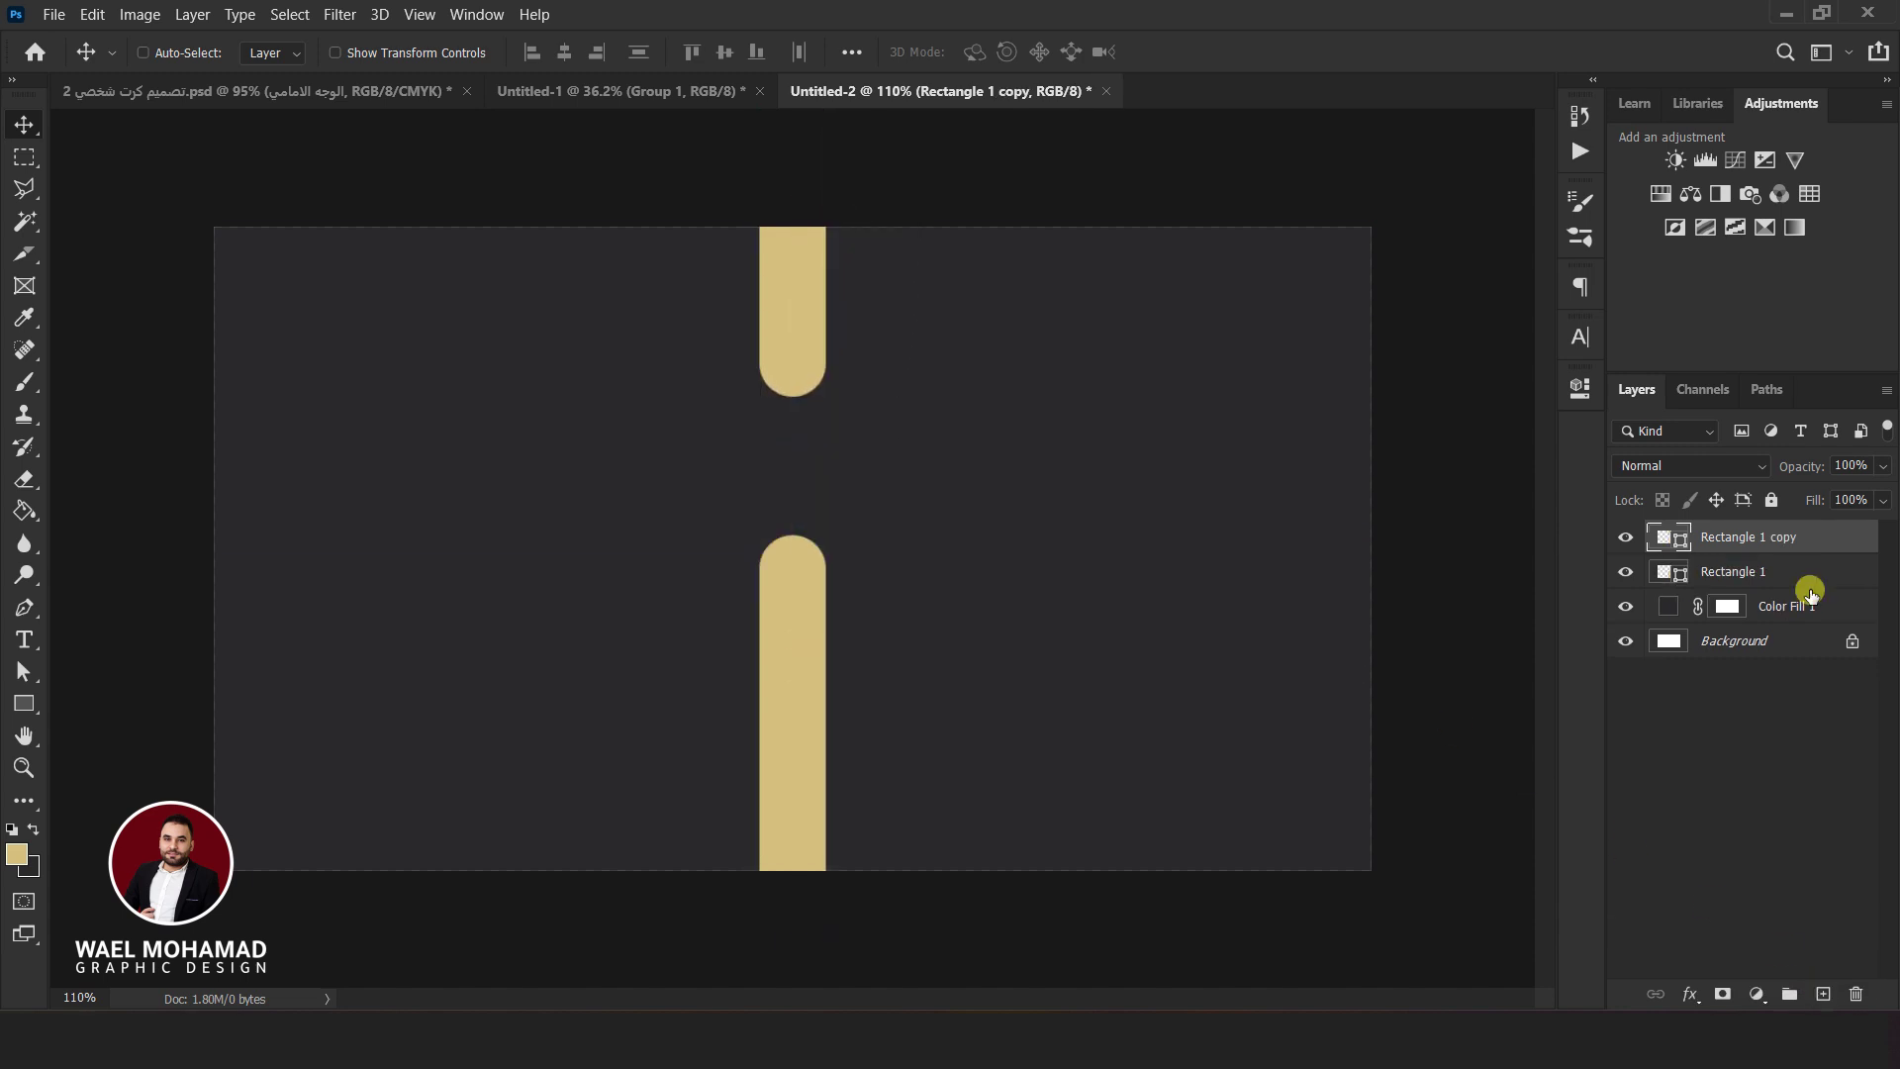
click(643, 91)
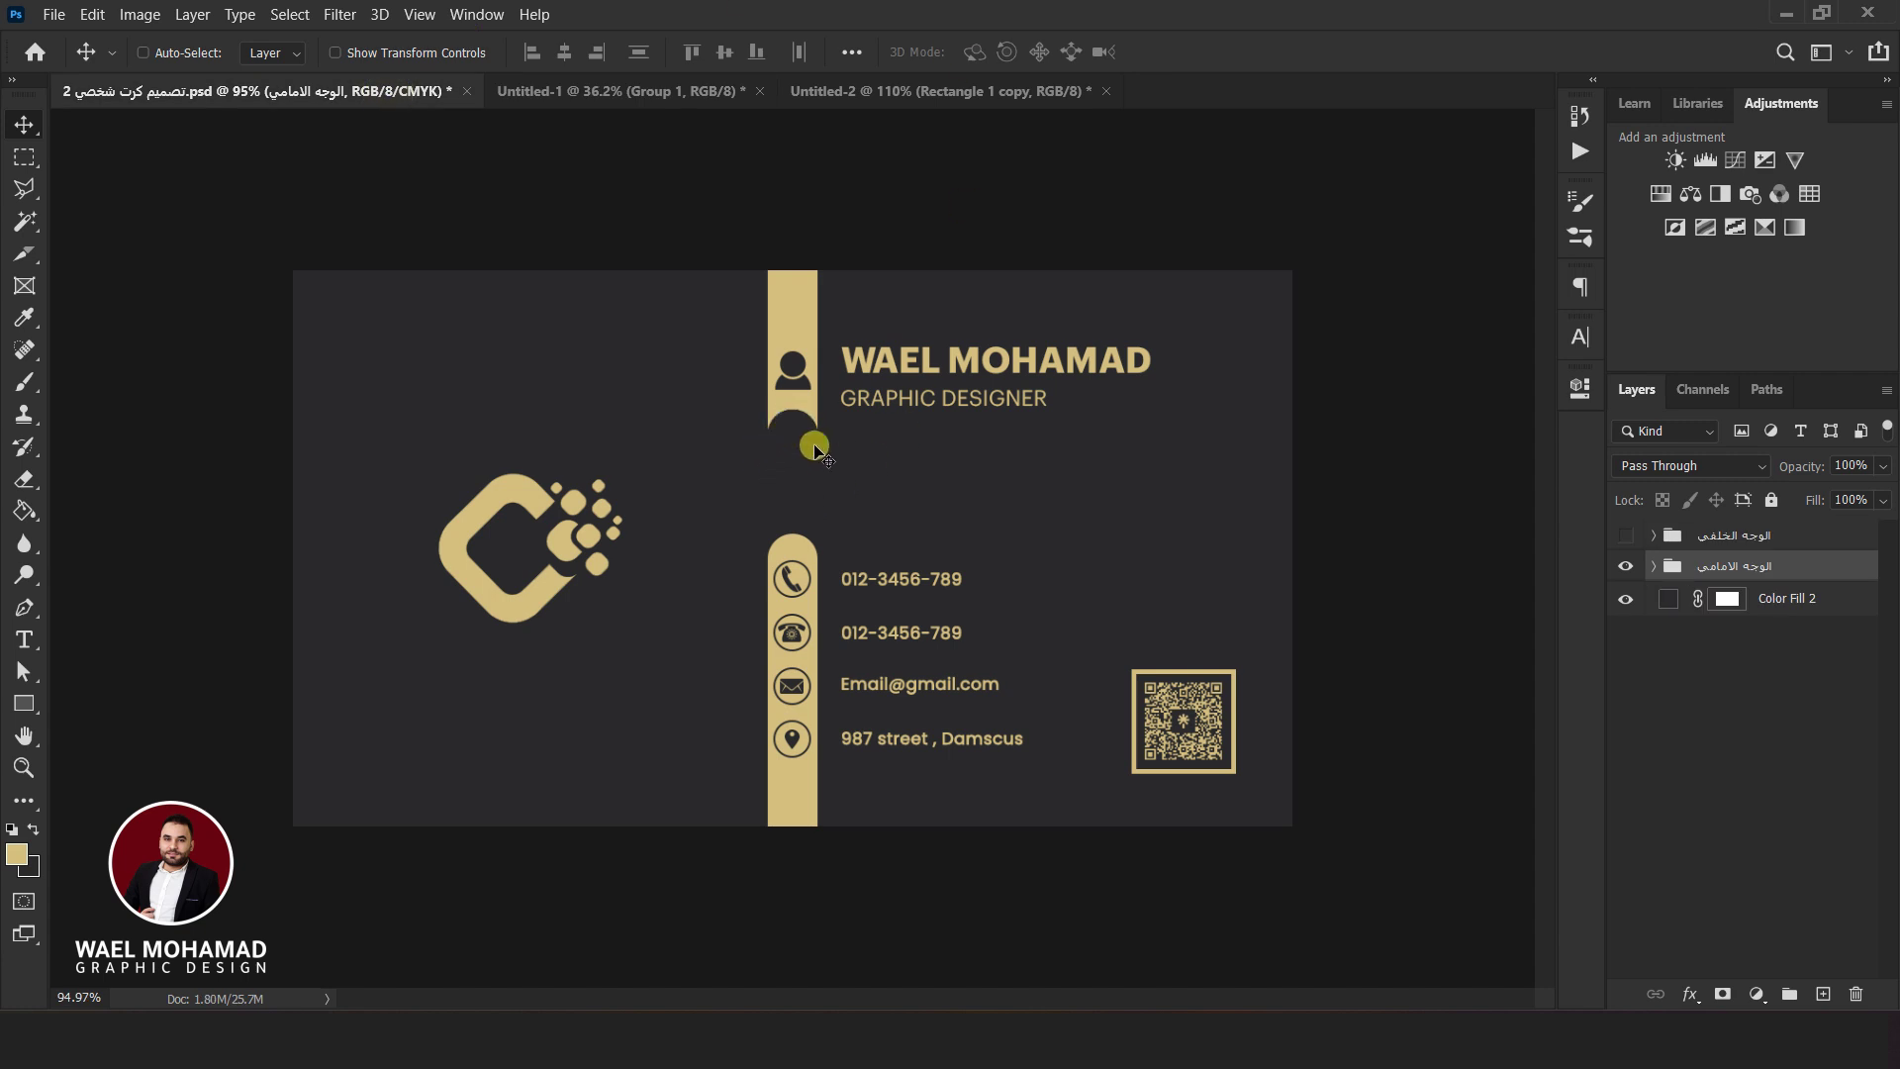
click(906, 91)
Duplicate the top bar again and move that copy down 28 px
drag(1758, 543, 1826, 990)
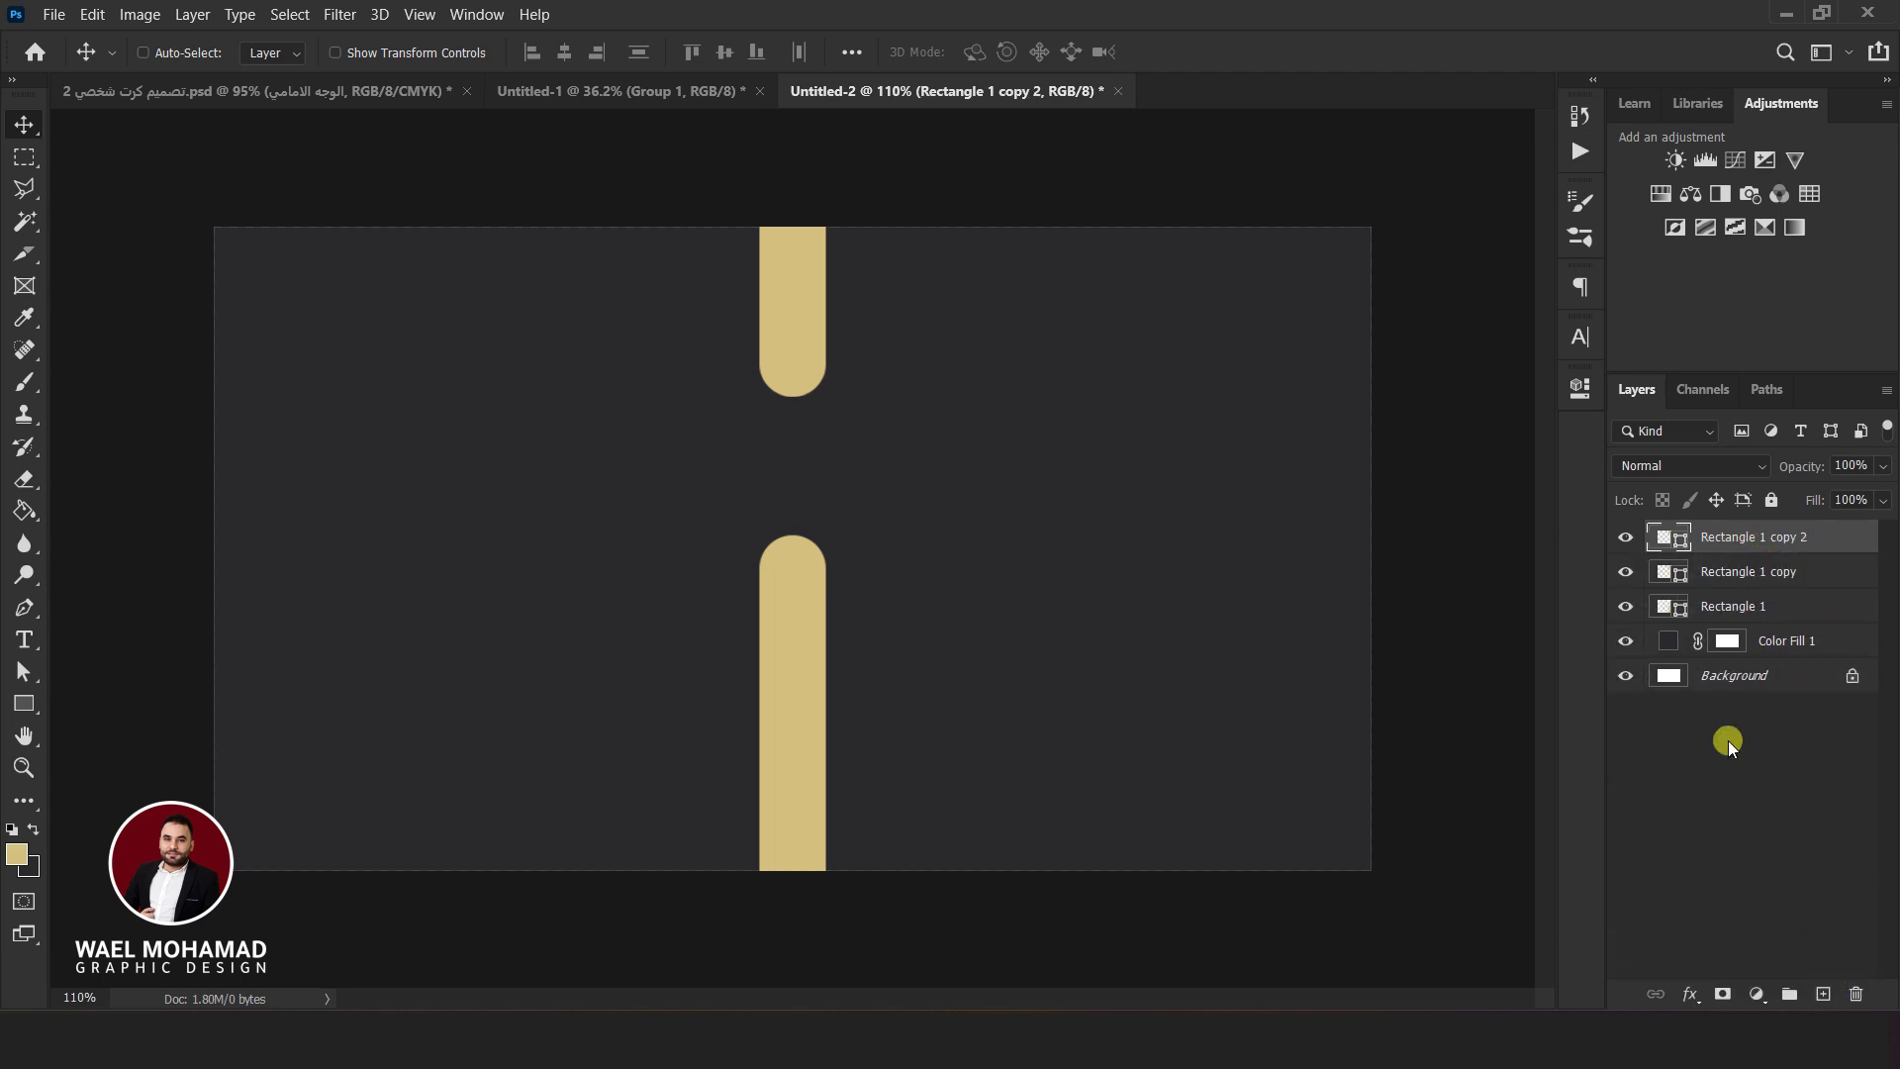
drag(1001, 475, 831, 505)
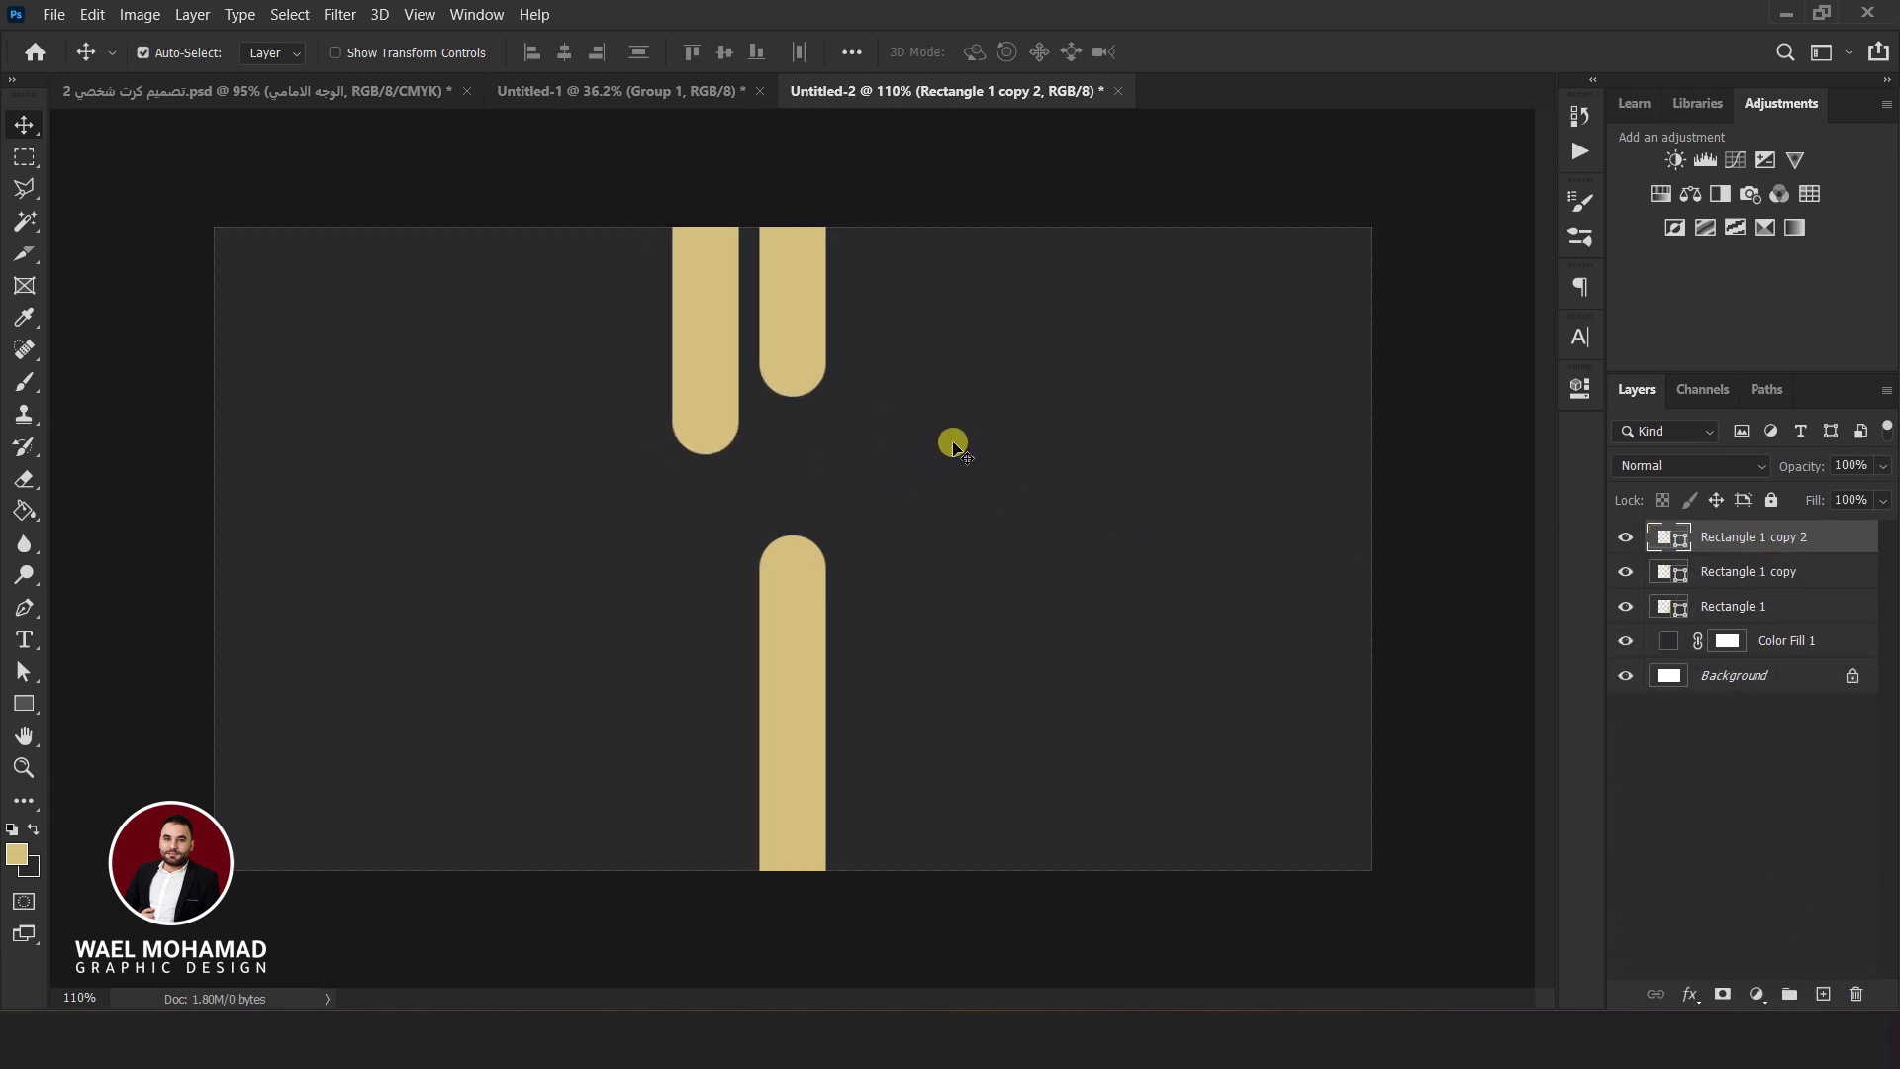
key(ctrl+z)
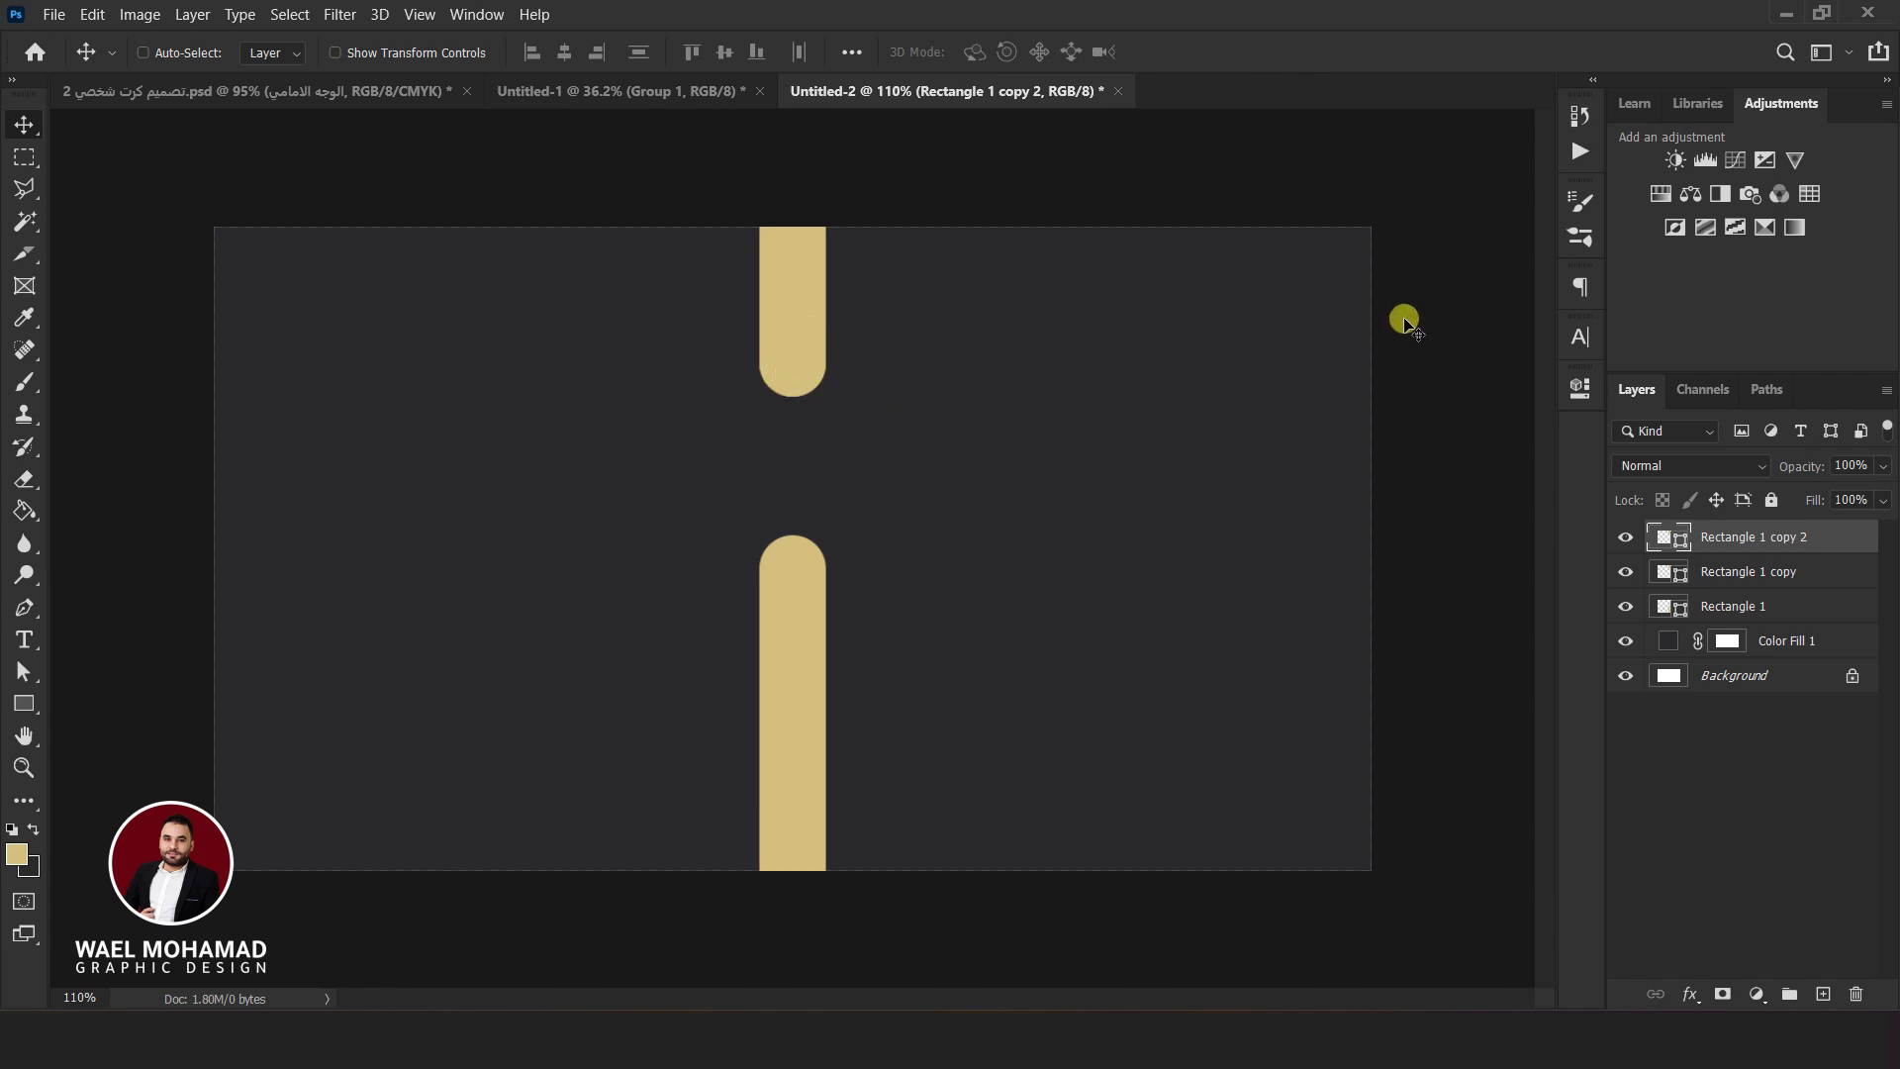
drag(880, 334, 911, 613)
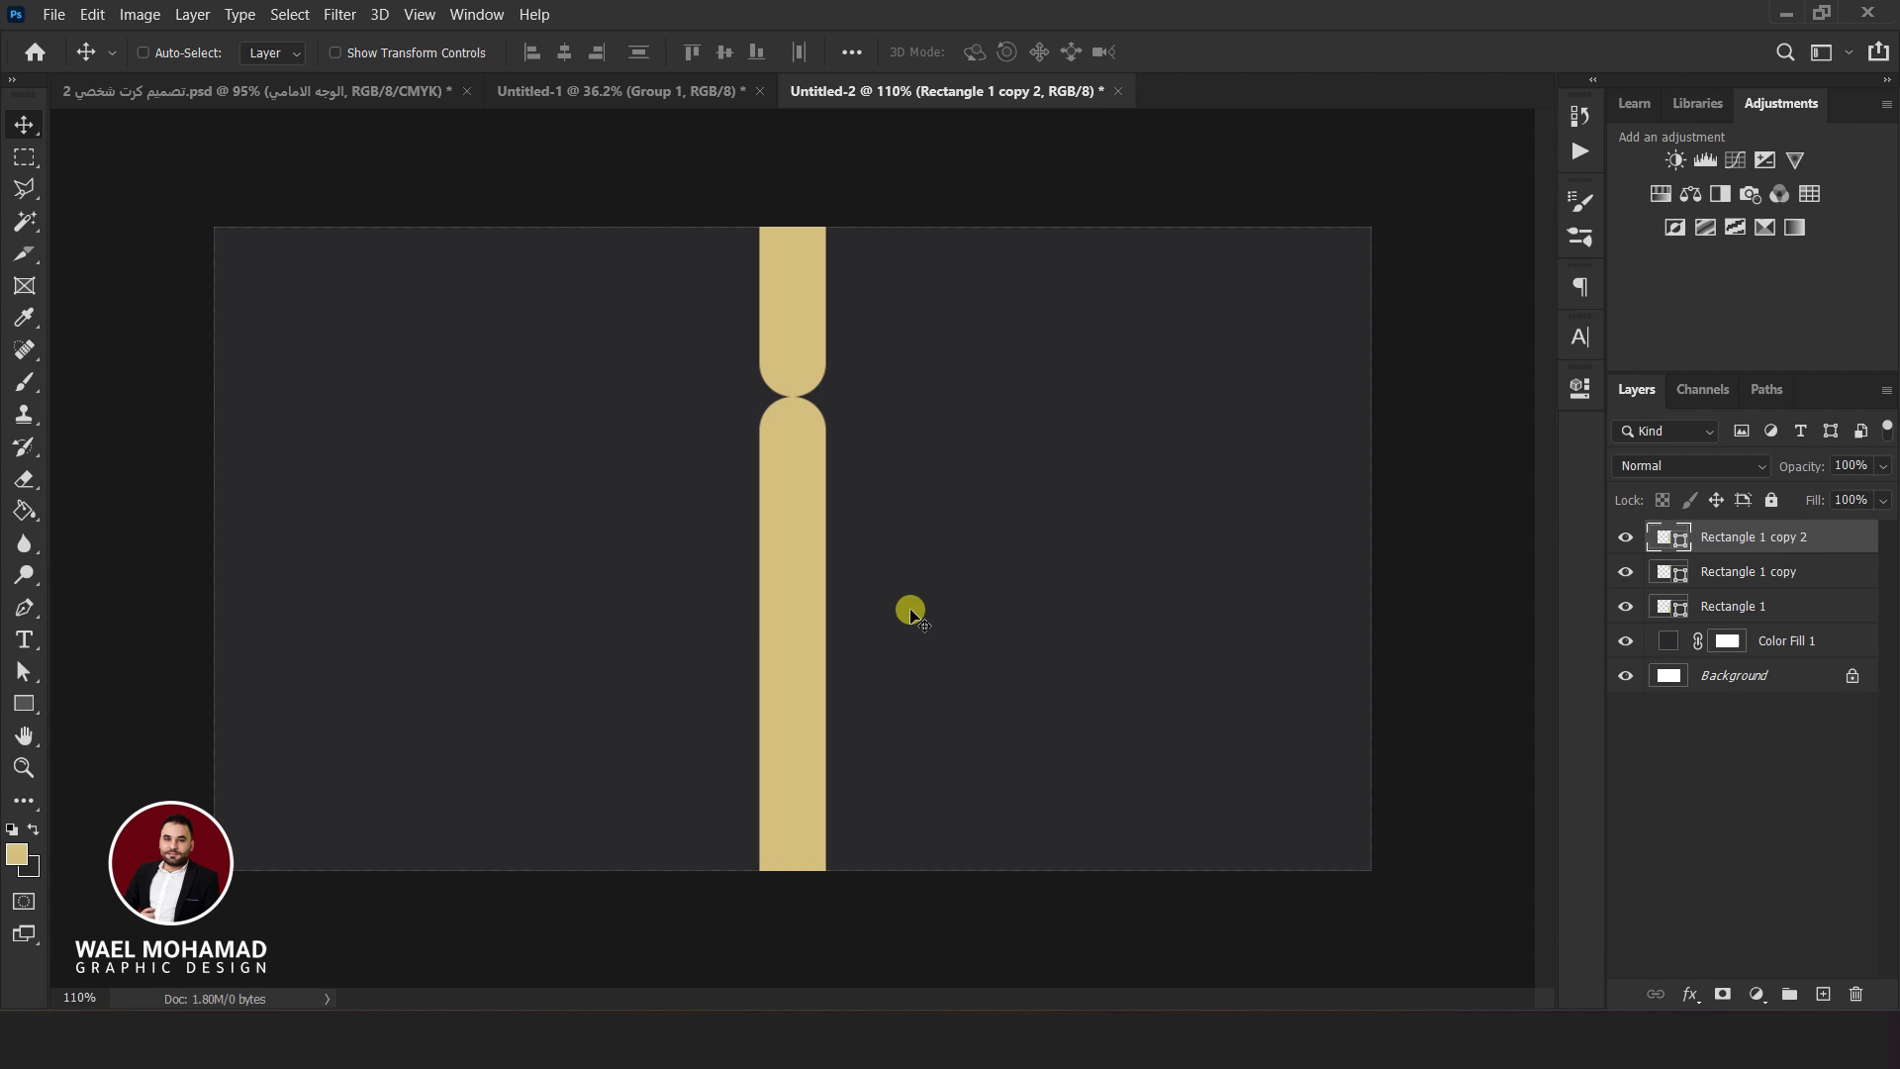
Recolour the second copy bright yellow ecb400 and move it up about 30 px
double_click(1682, 543)
drag(1054, 273, 1158, 265)
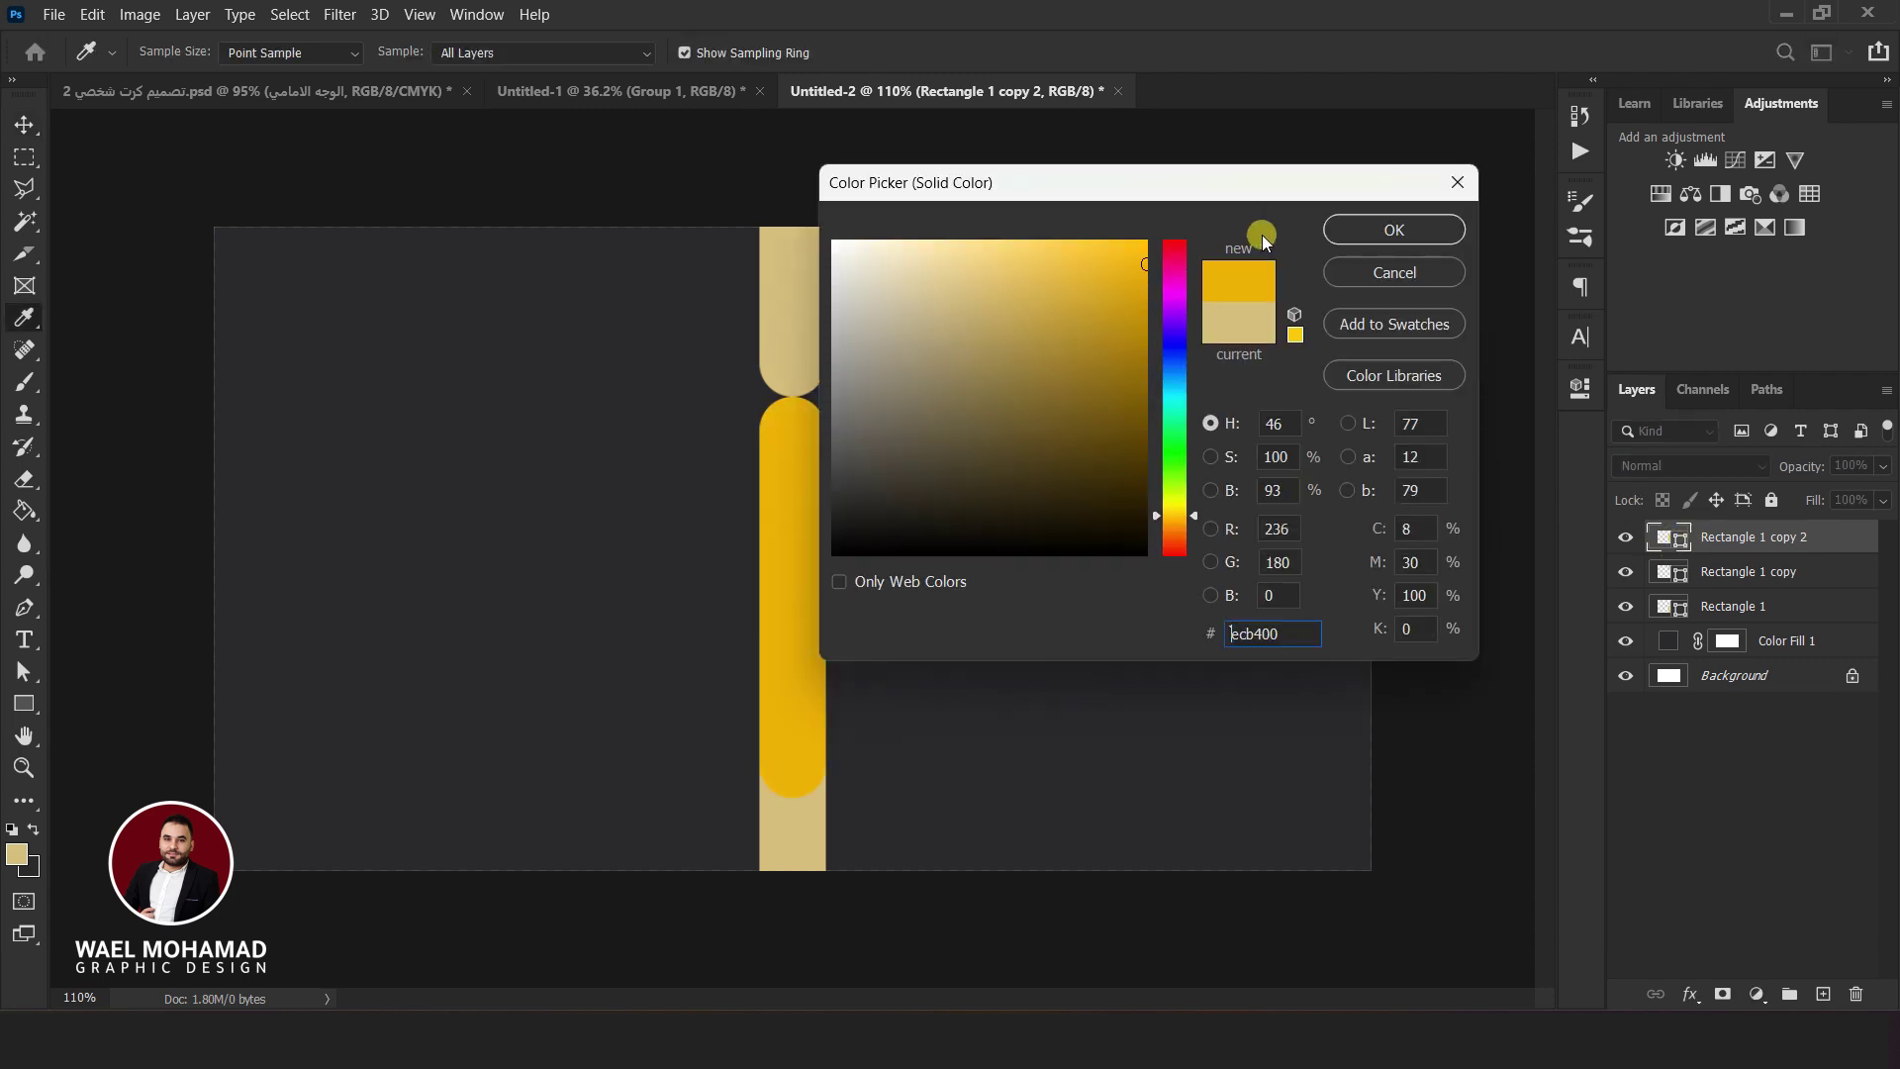
click(1345, 212)
drag(805, 466, 803, 414)
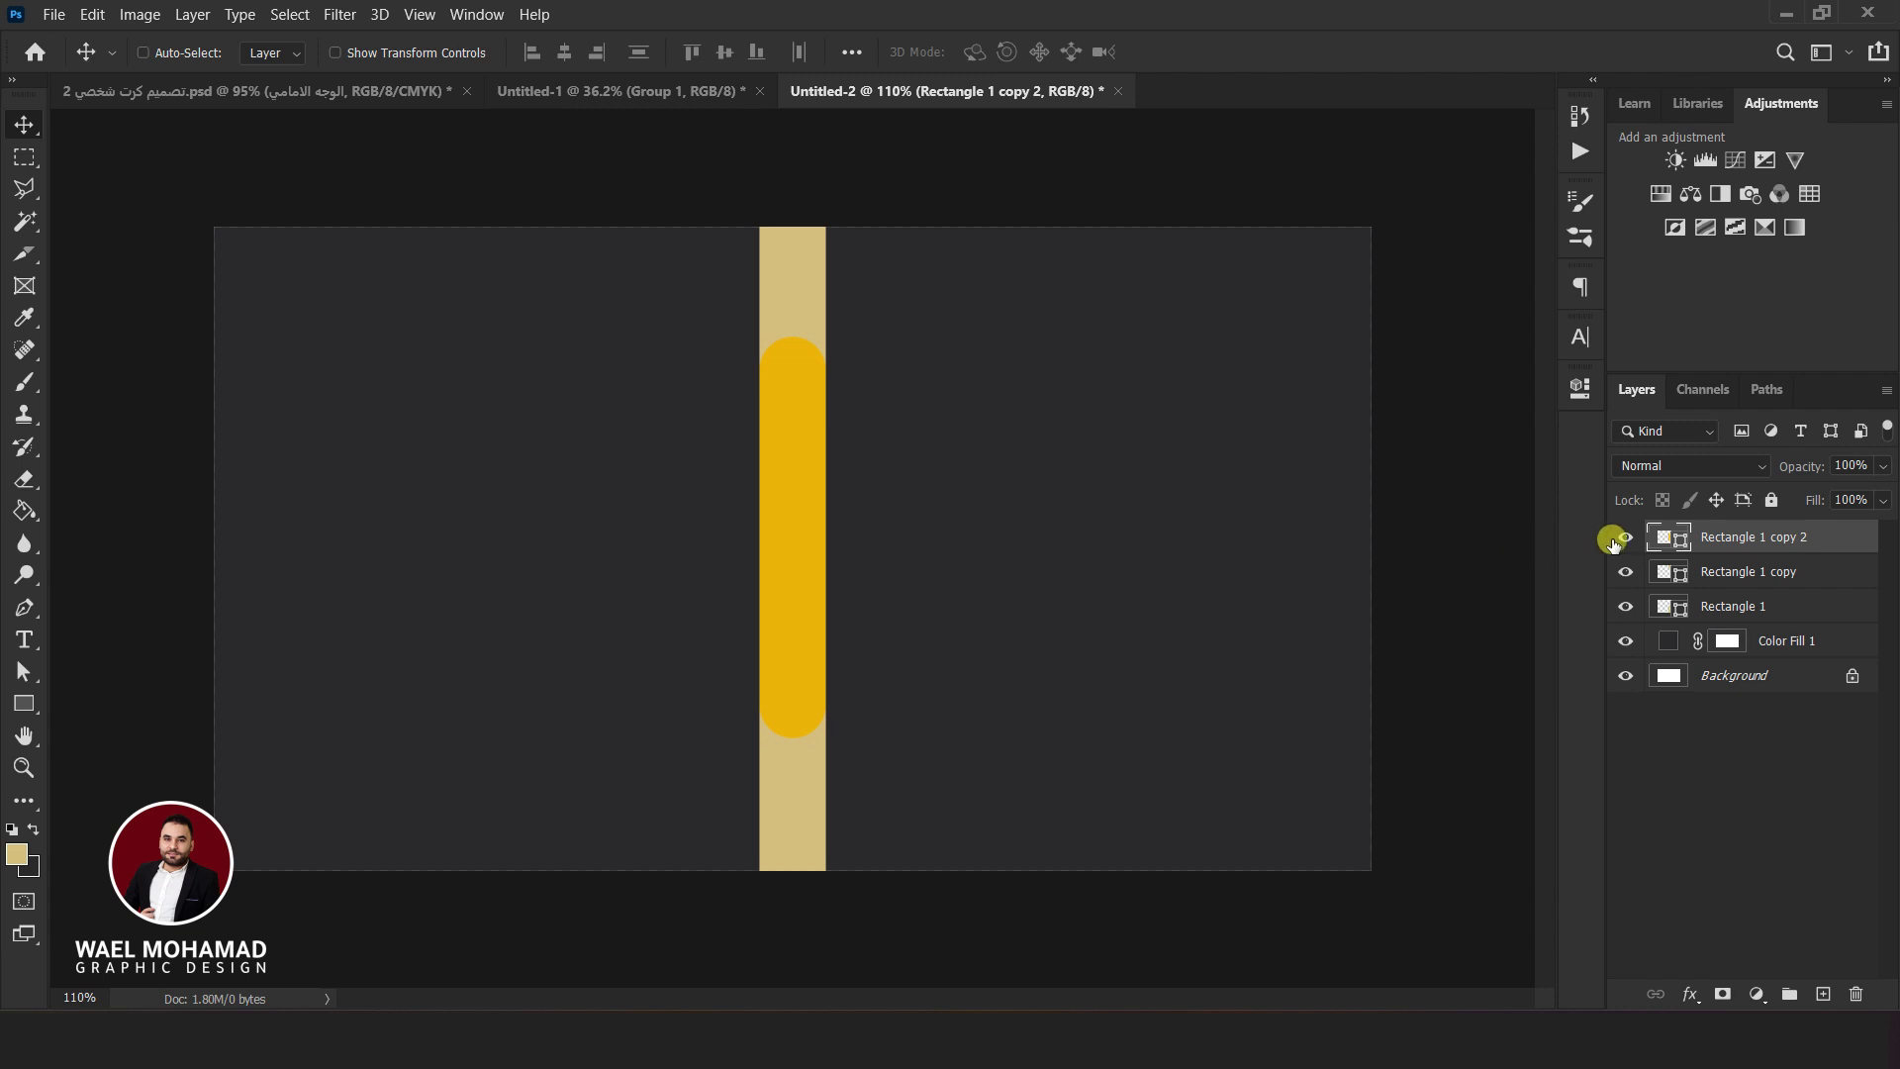
Add a layer mask to the Rectangle 1 copy bar
click(1631, 572)
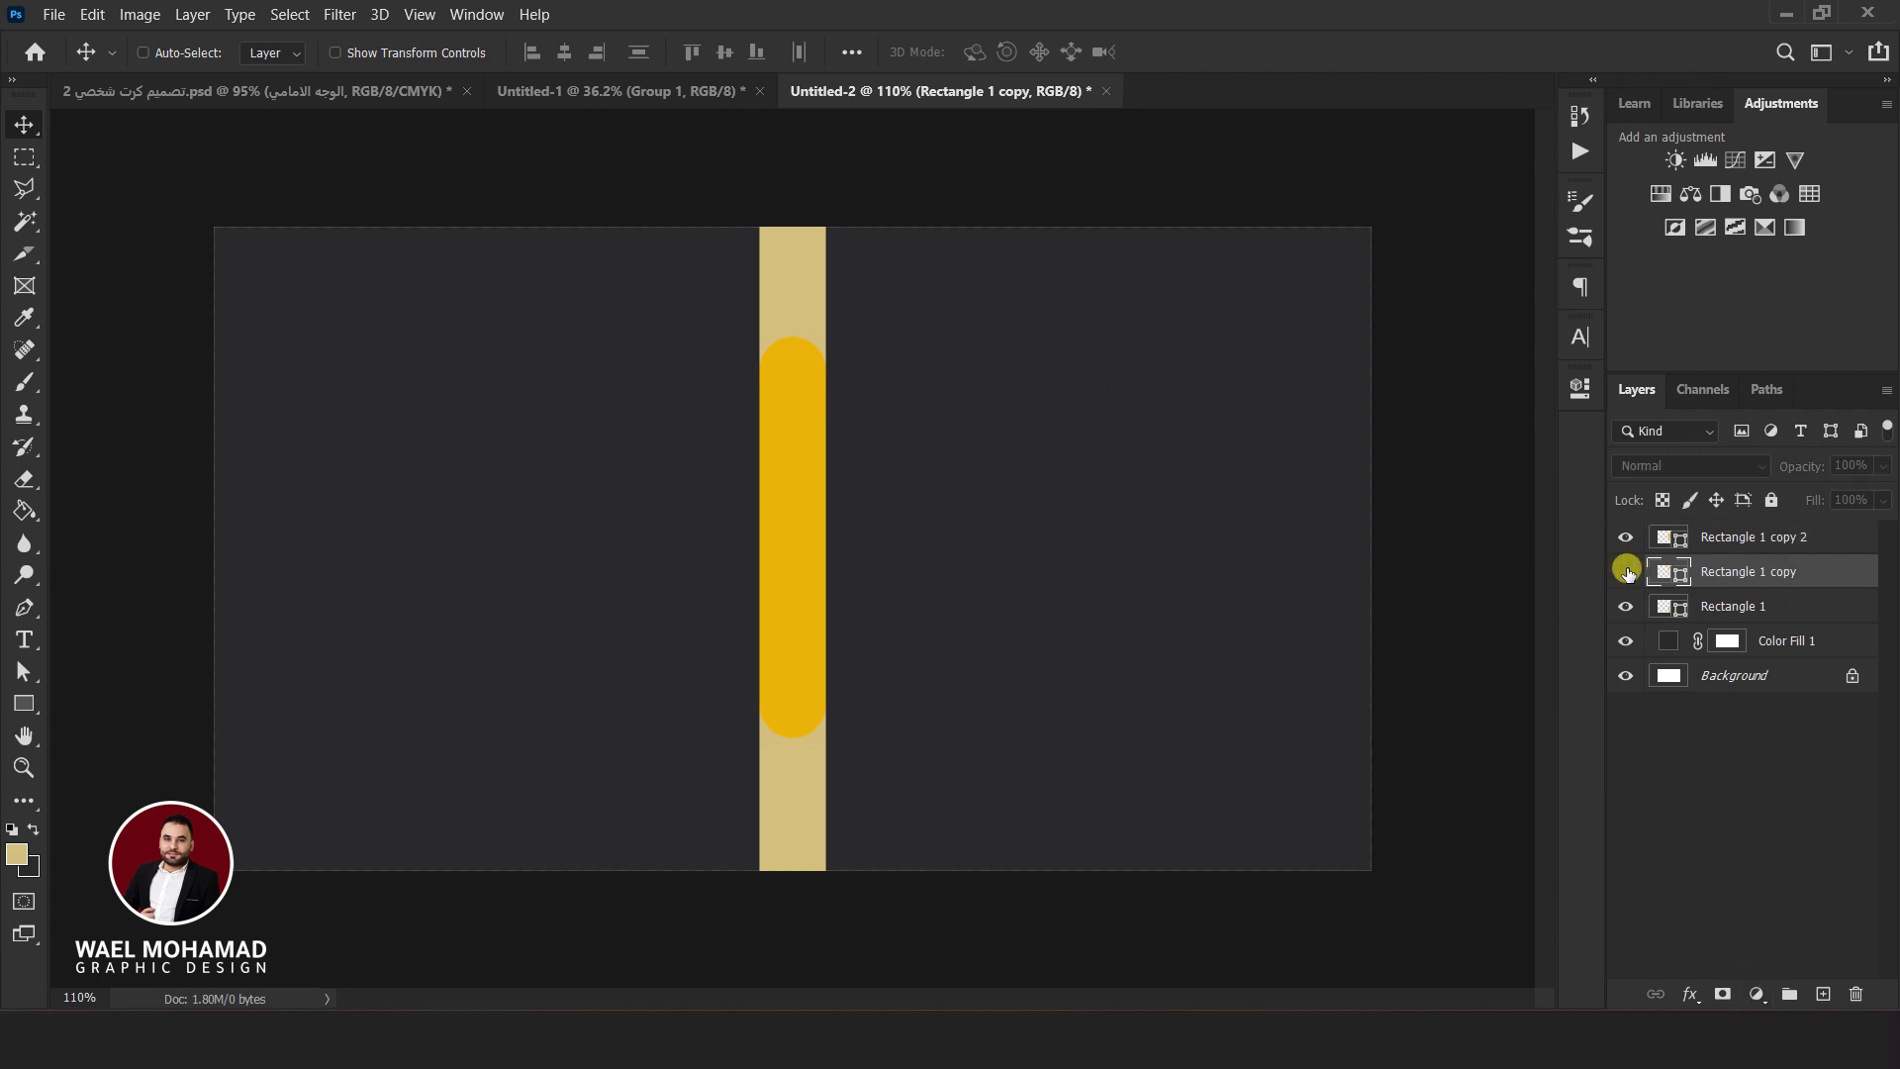
click(1626, 572)
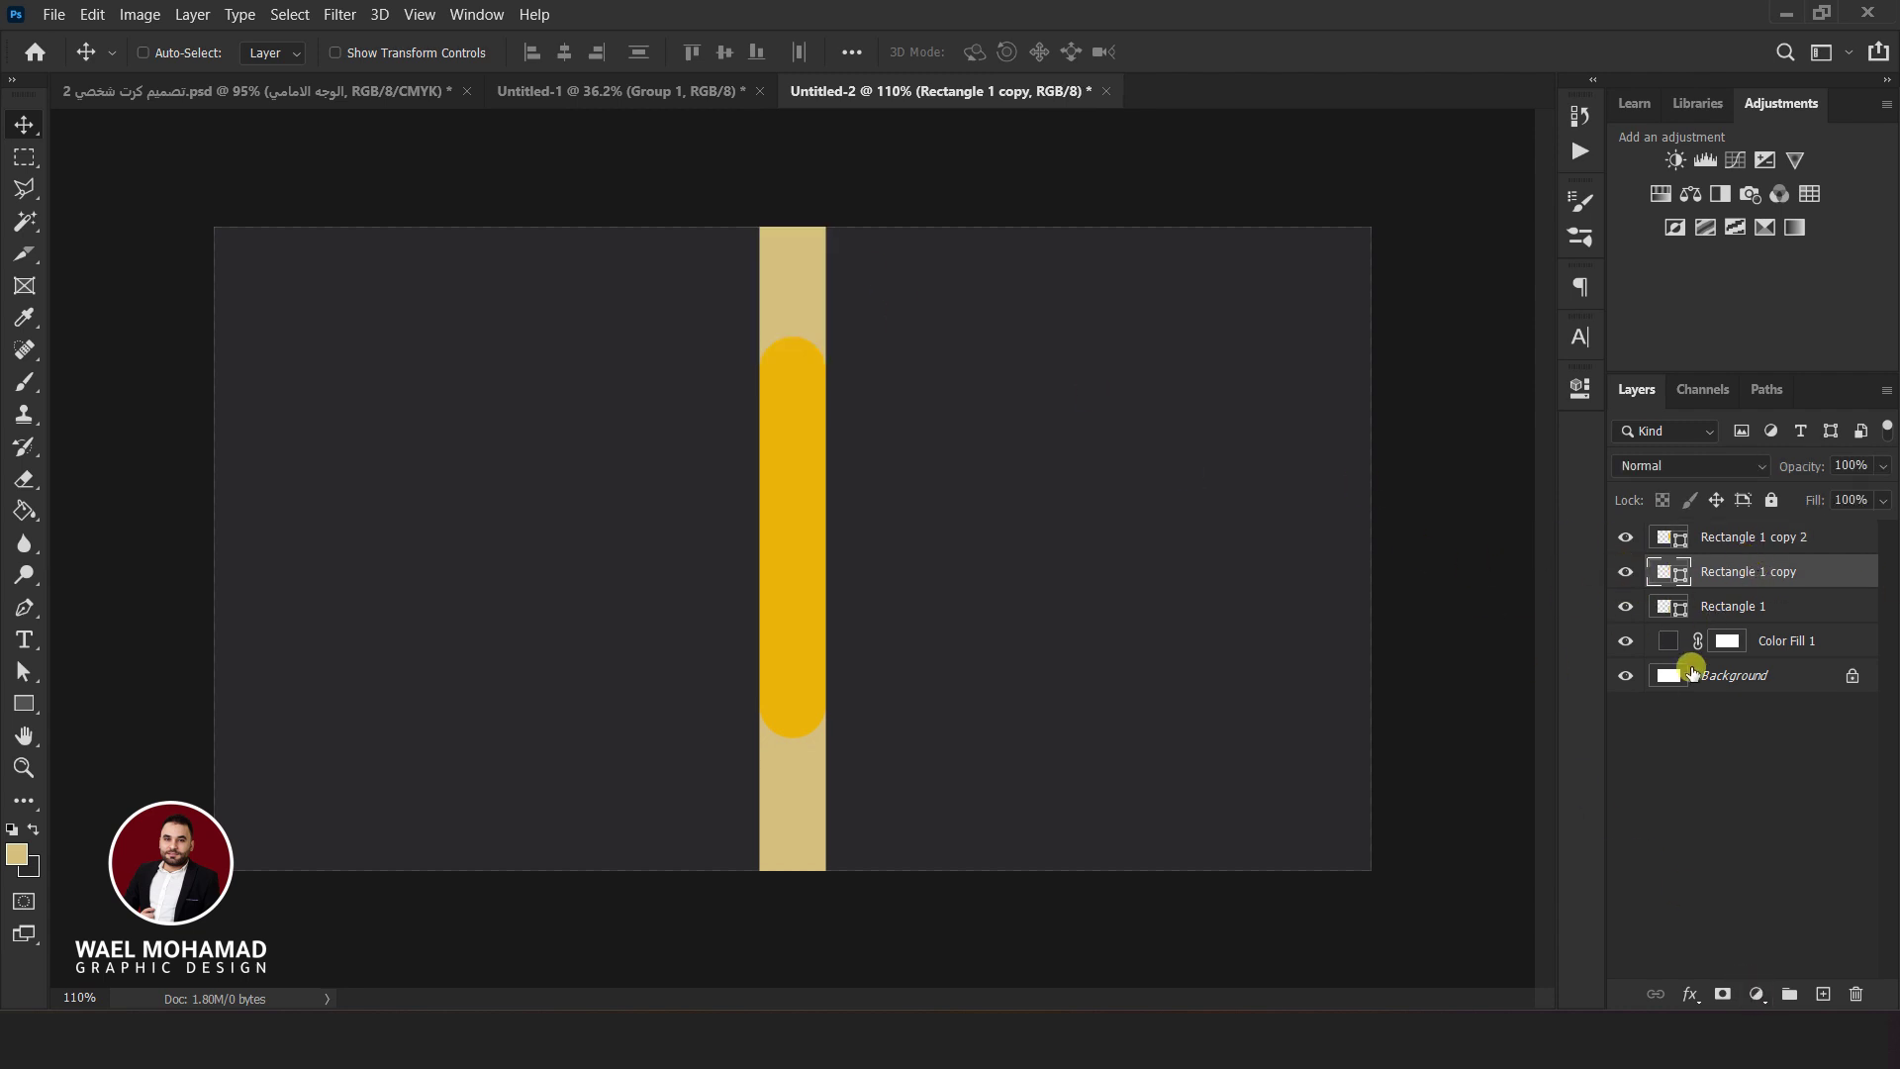
click(1723, 994)
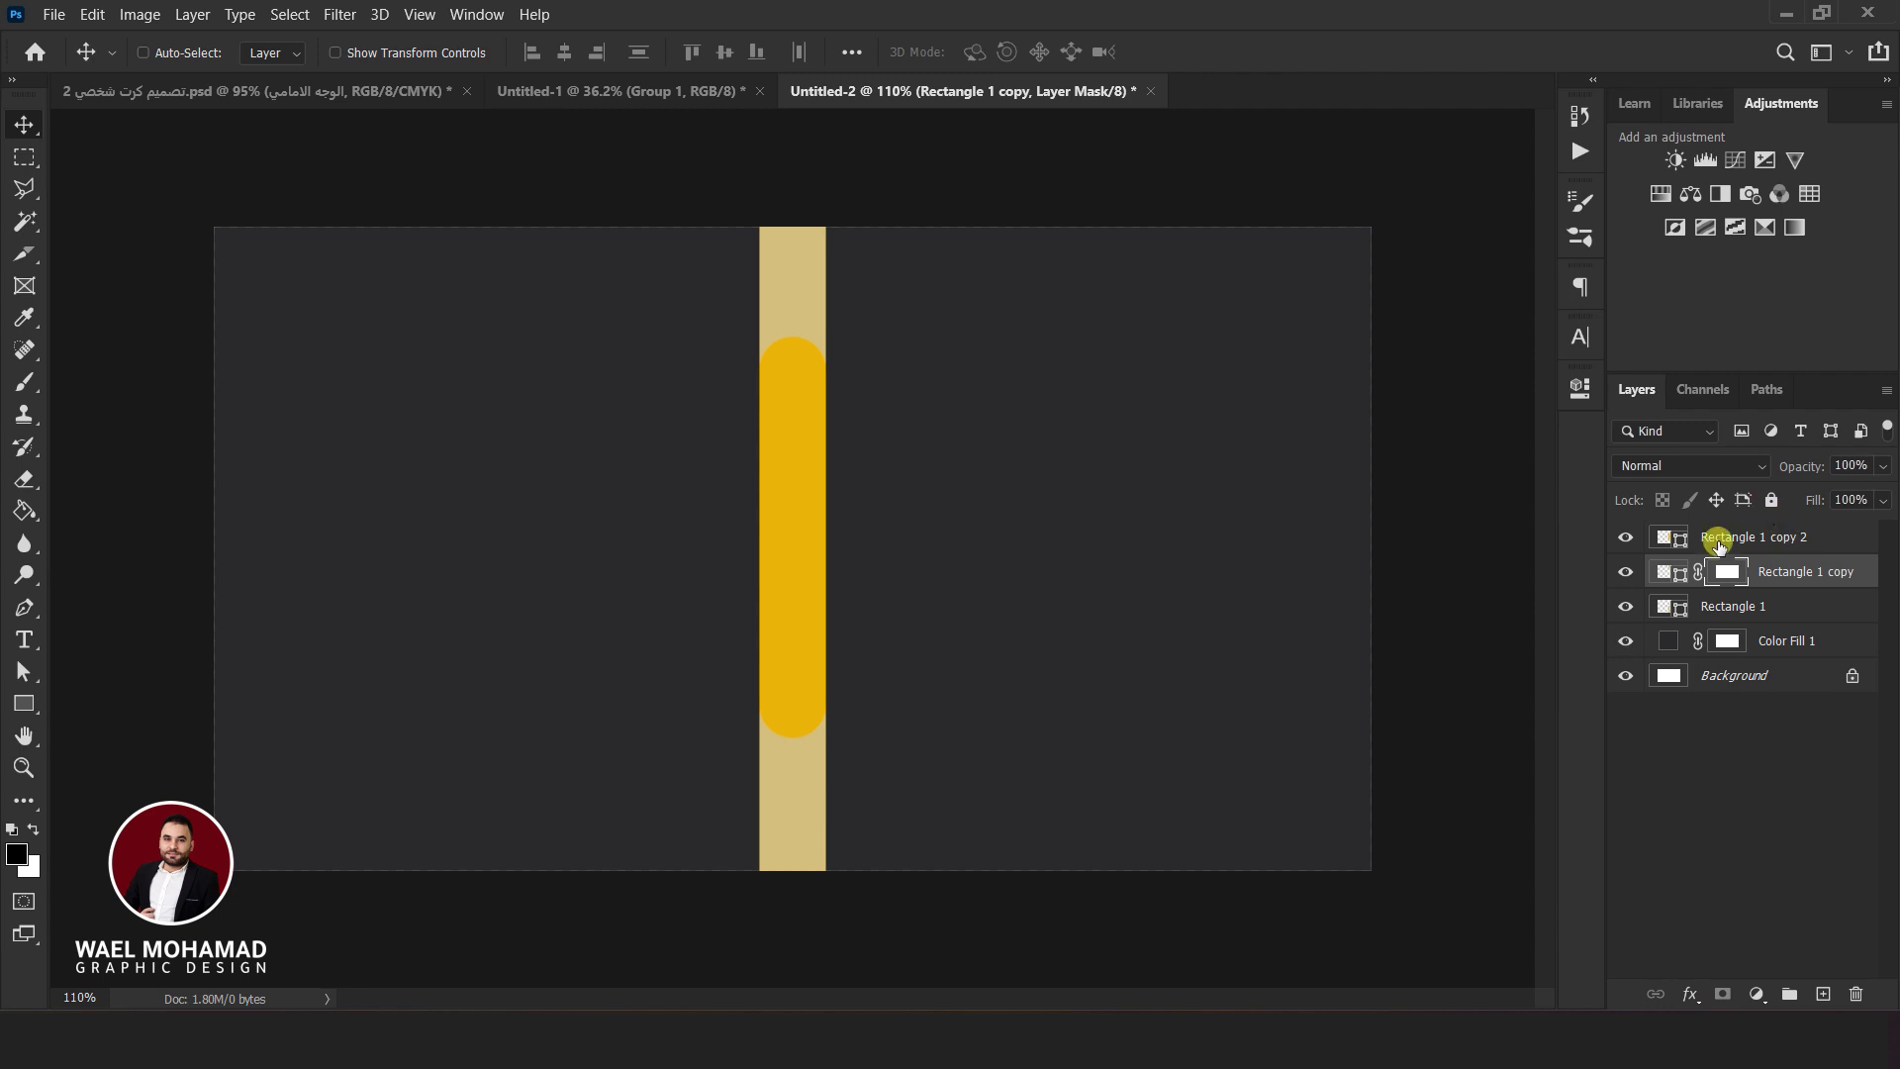
key(ctrl)
Load the yellow pill's outline as a selection and set the Brush to black
ctrl+click(1666, 543)
click(1722, 574)
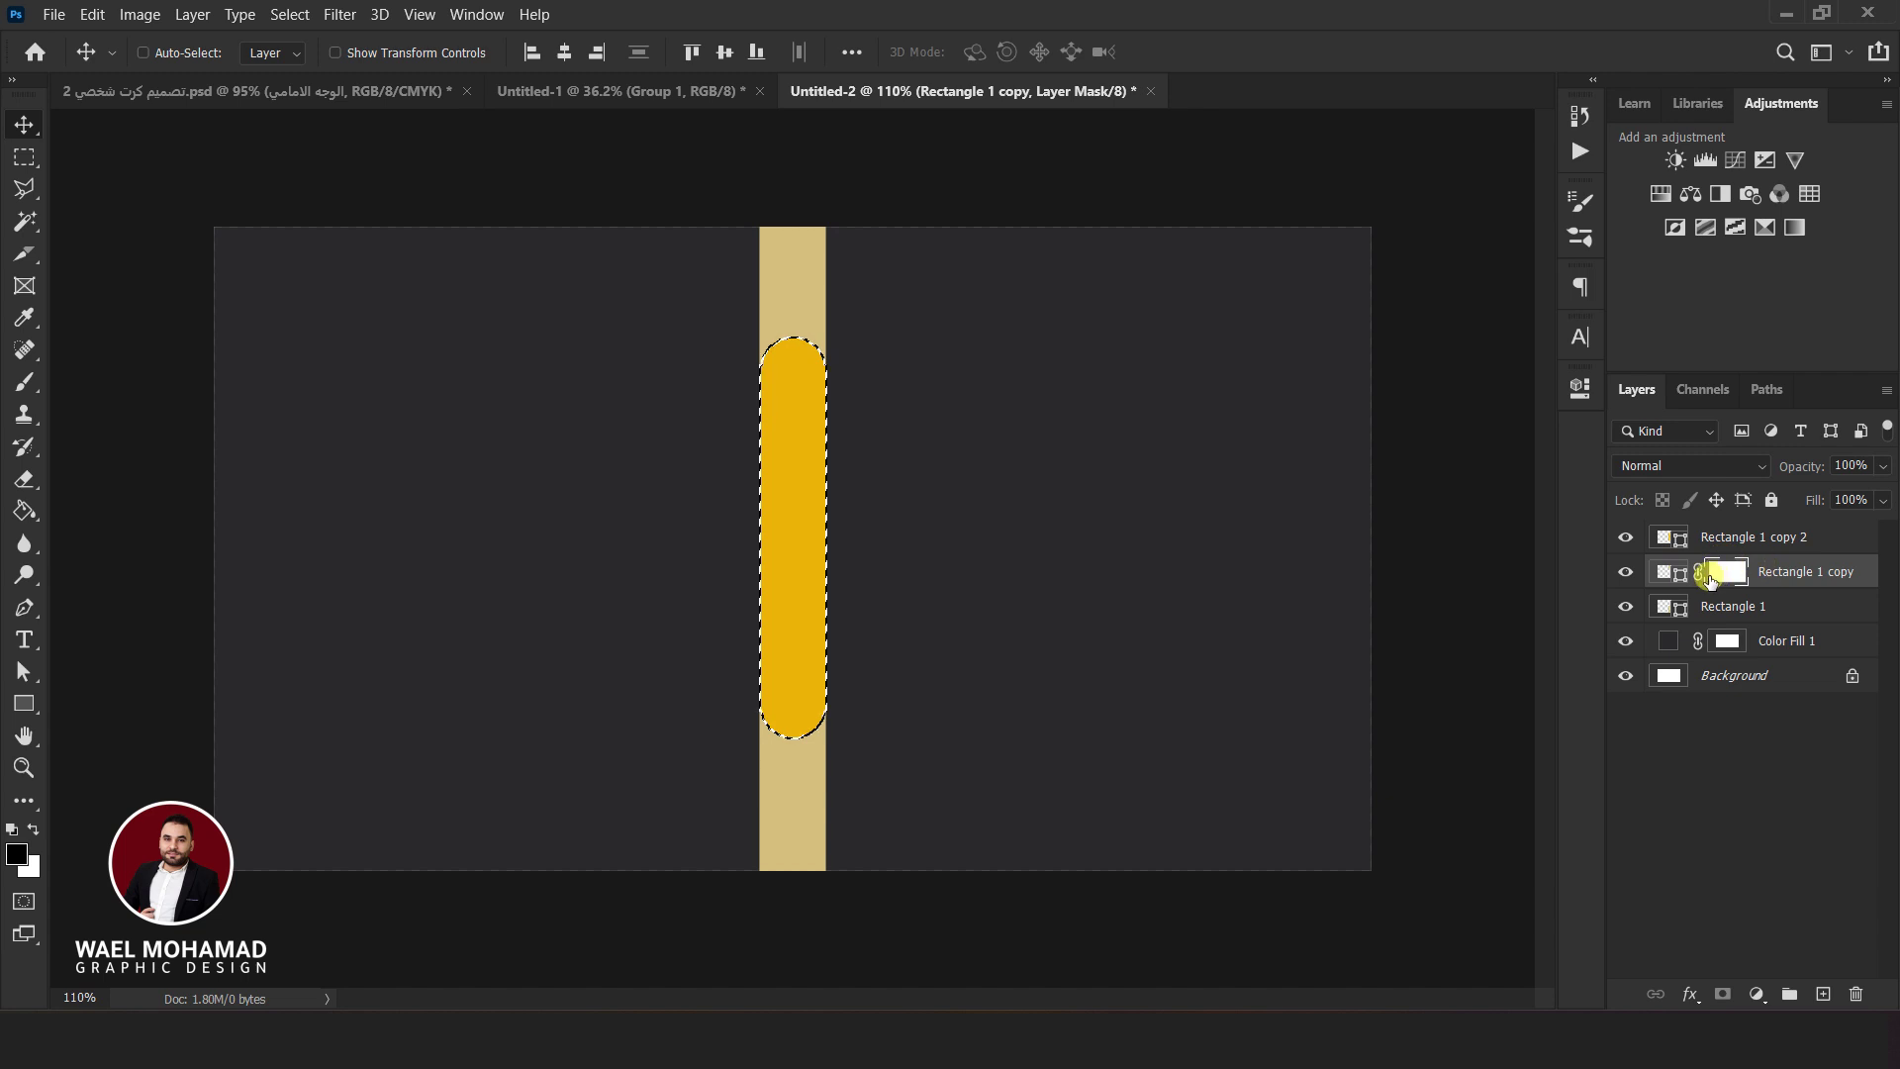
click(22, 381)
click(79, 377)
click(17, 852)
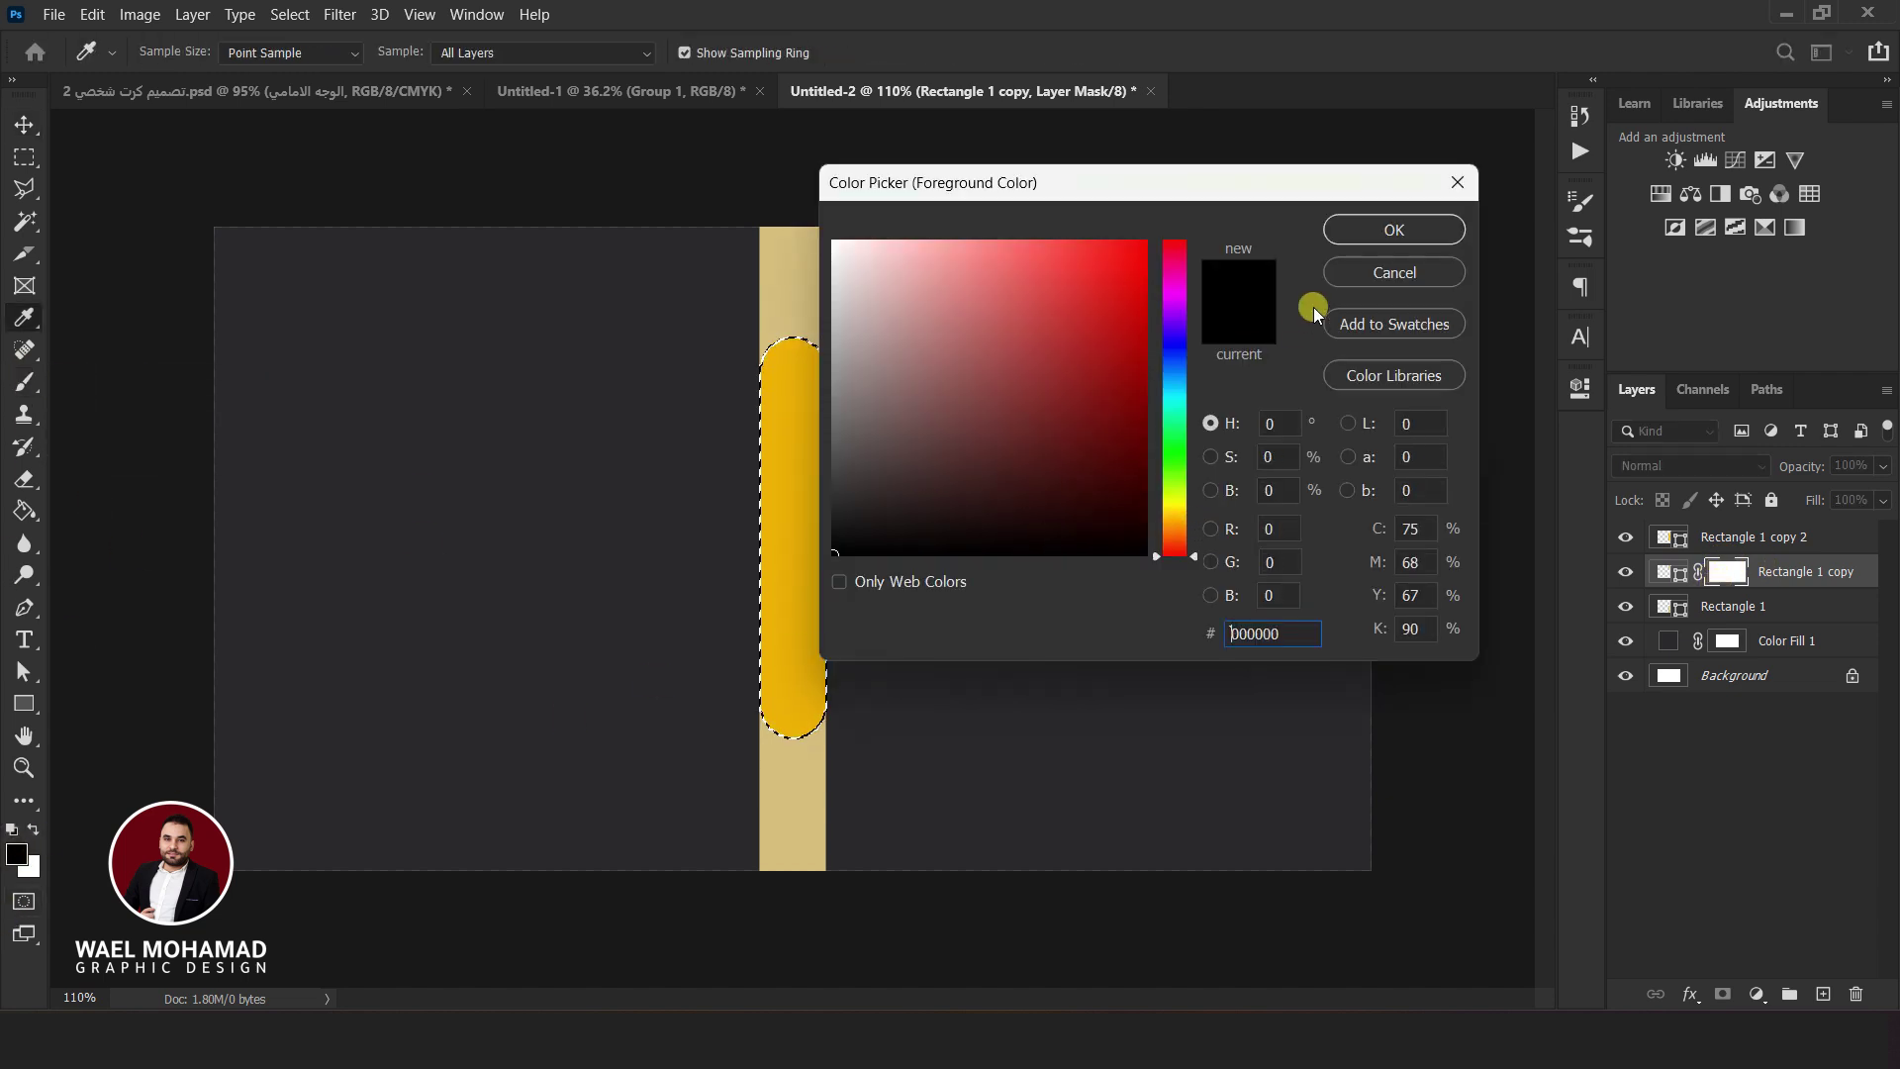
click(1340, 223)
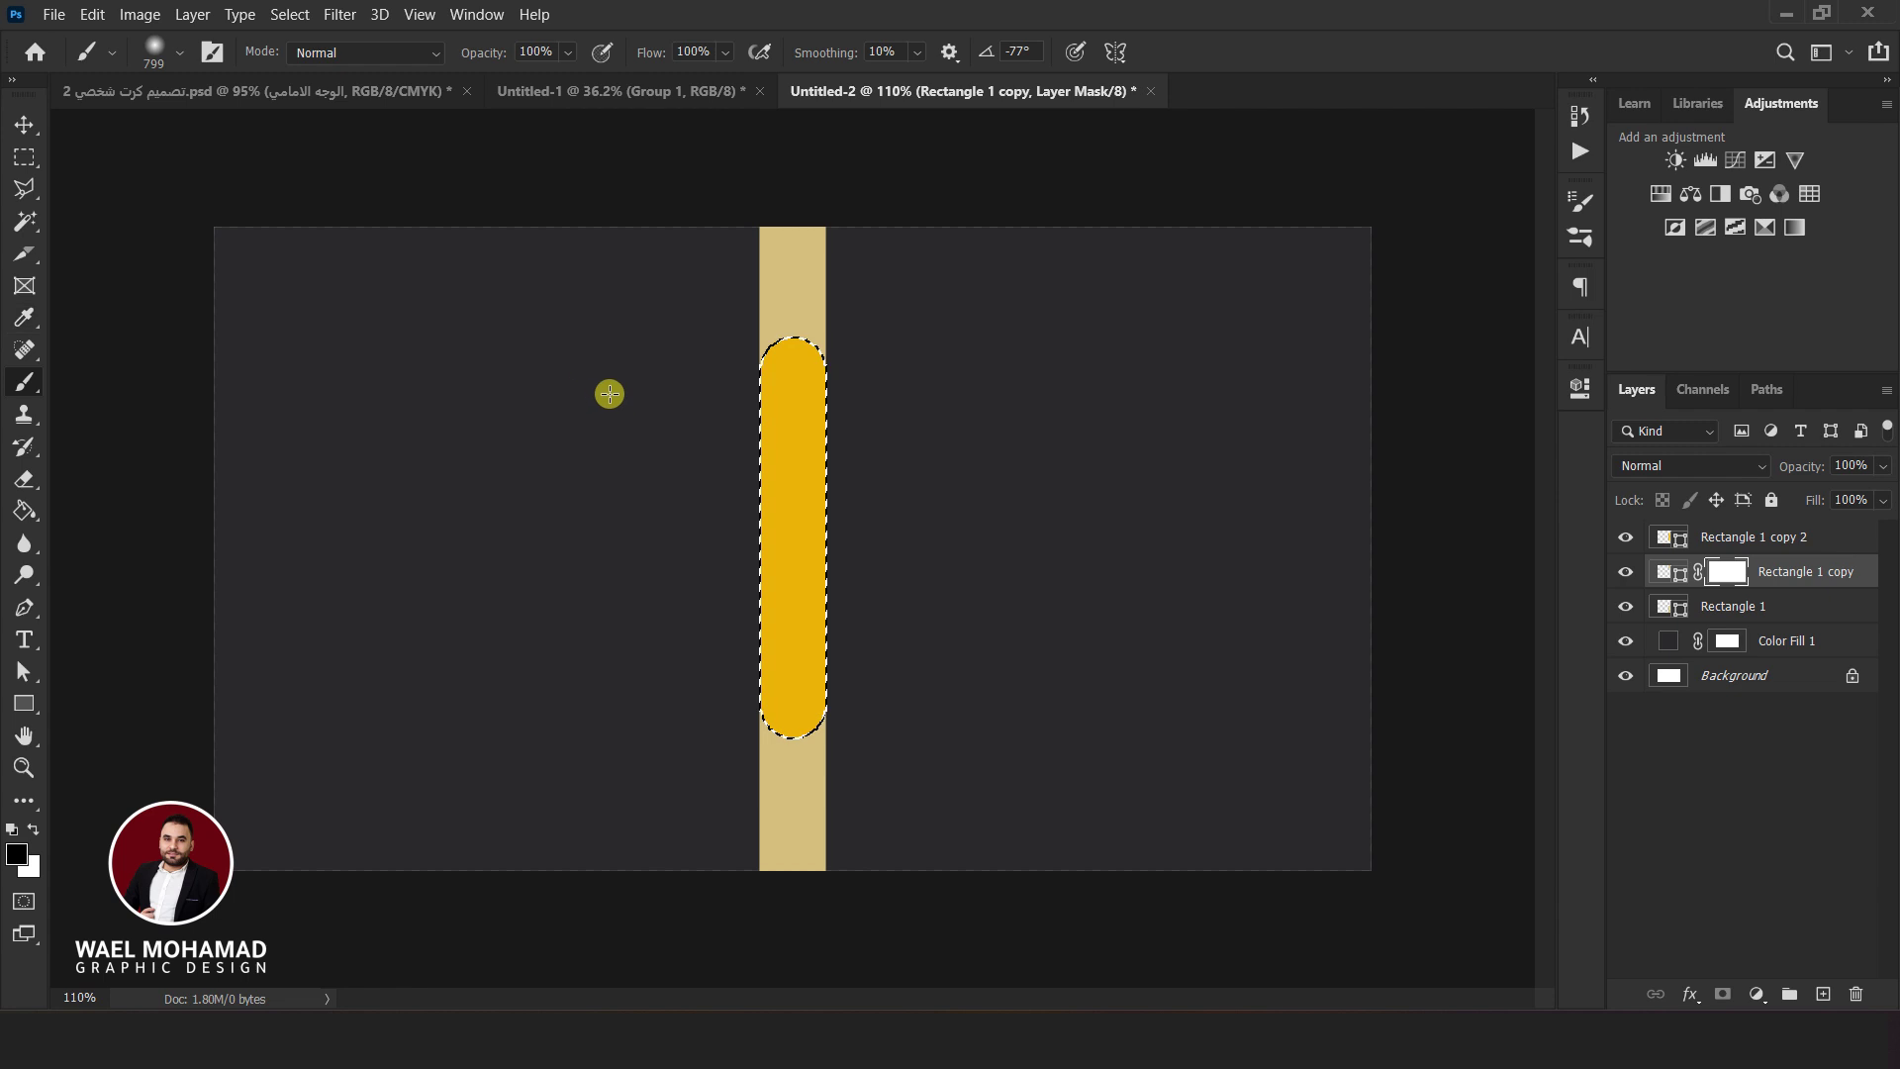
Paint black in the bar's mask inside the pill selection, then deselect
mouse_move(808, 427)
mouse_down()
mouse_move(606, 380)
mouse_move(396, 380)
mouse_up()
drag(785, 319, 798, 425)
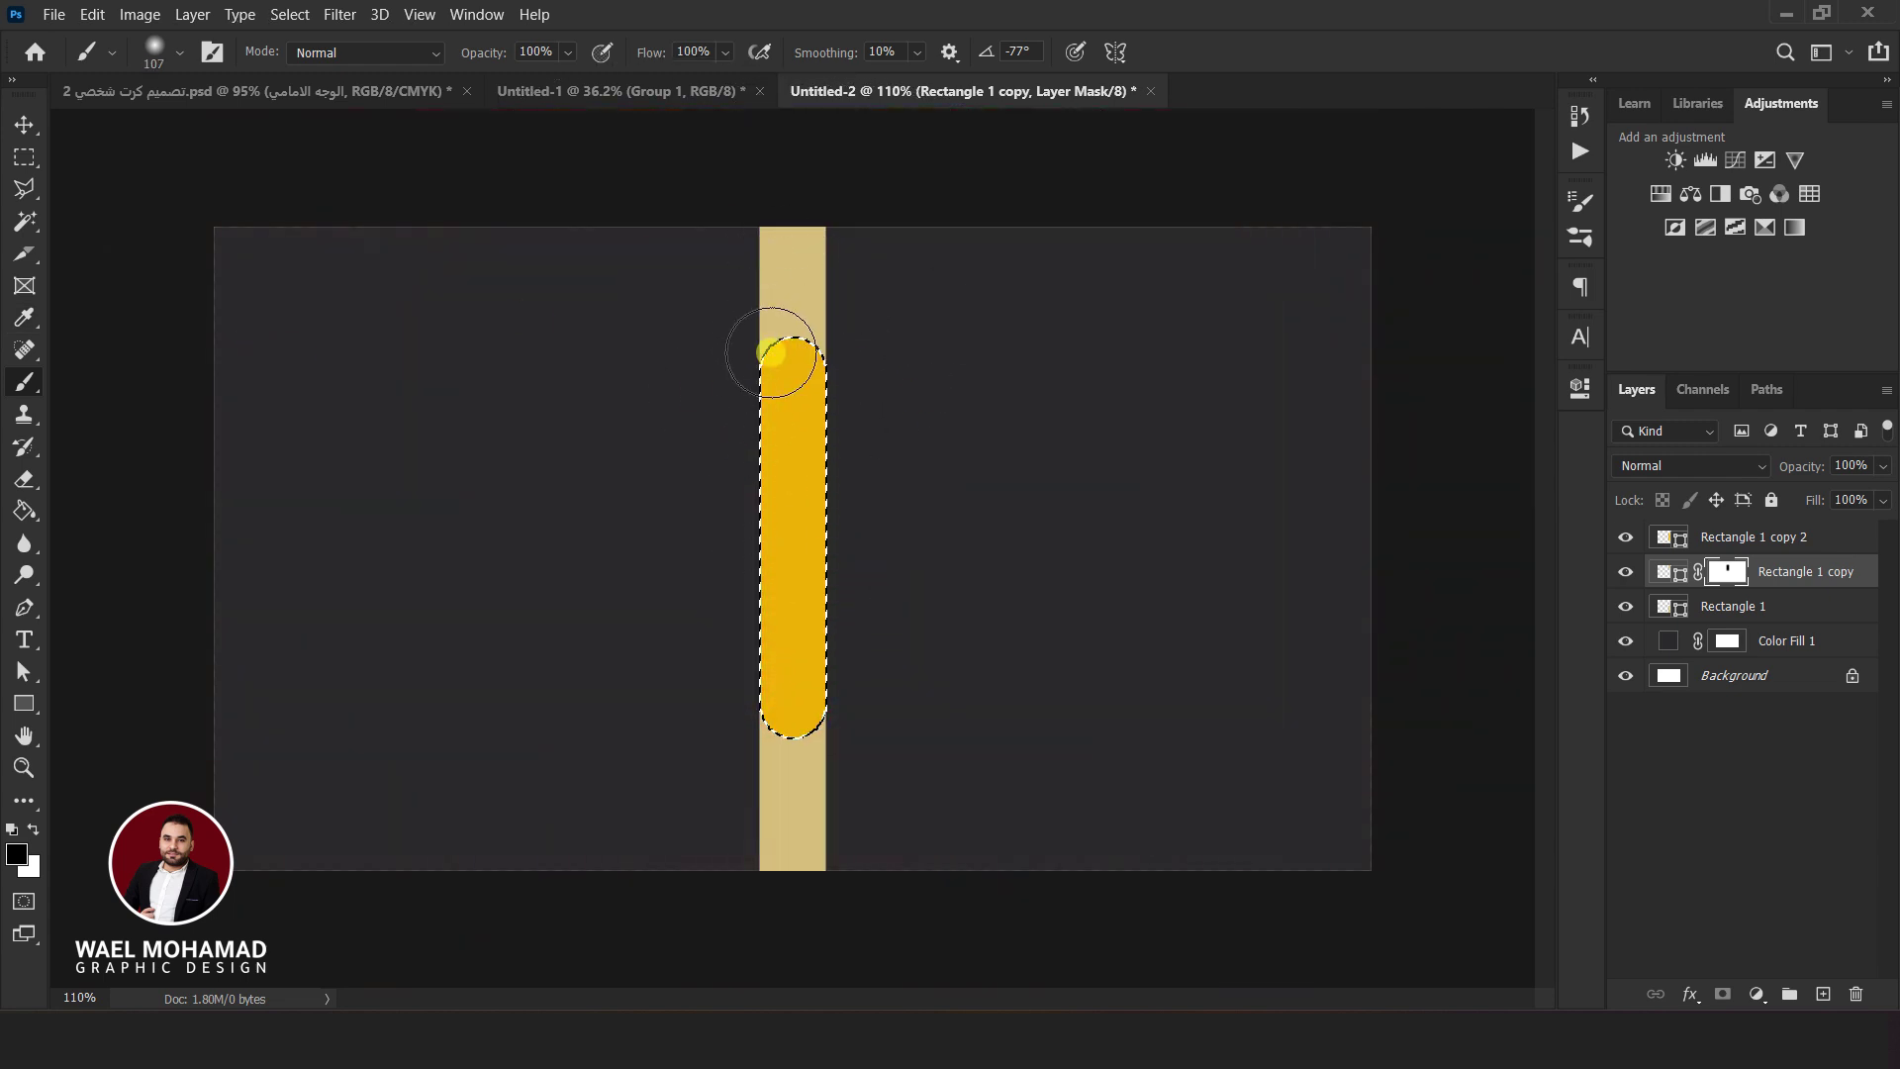
mouse_move(793, 317)
mouse_down()
mouse_move(810, 674)
mouse_move(931, 443)
mouse_up()
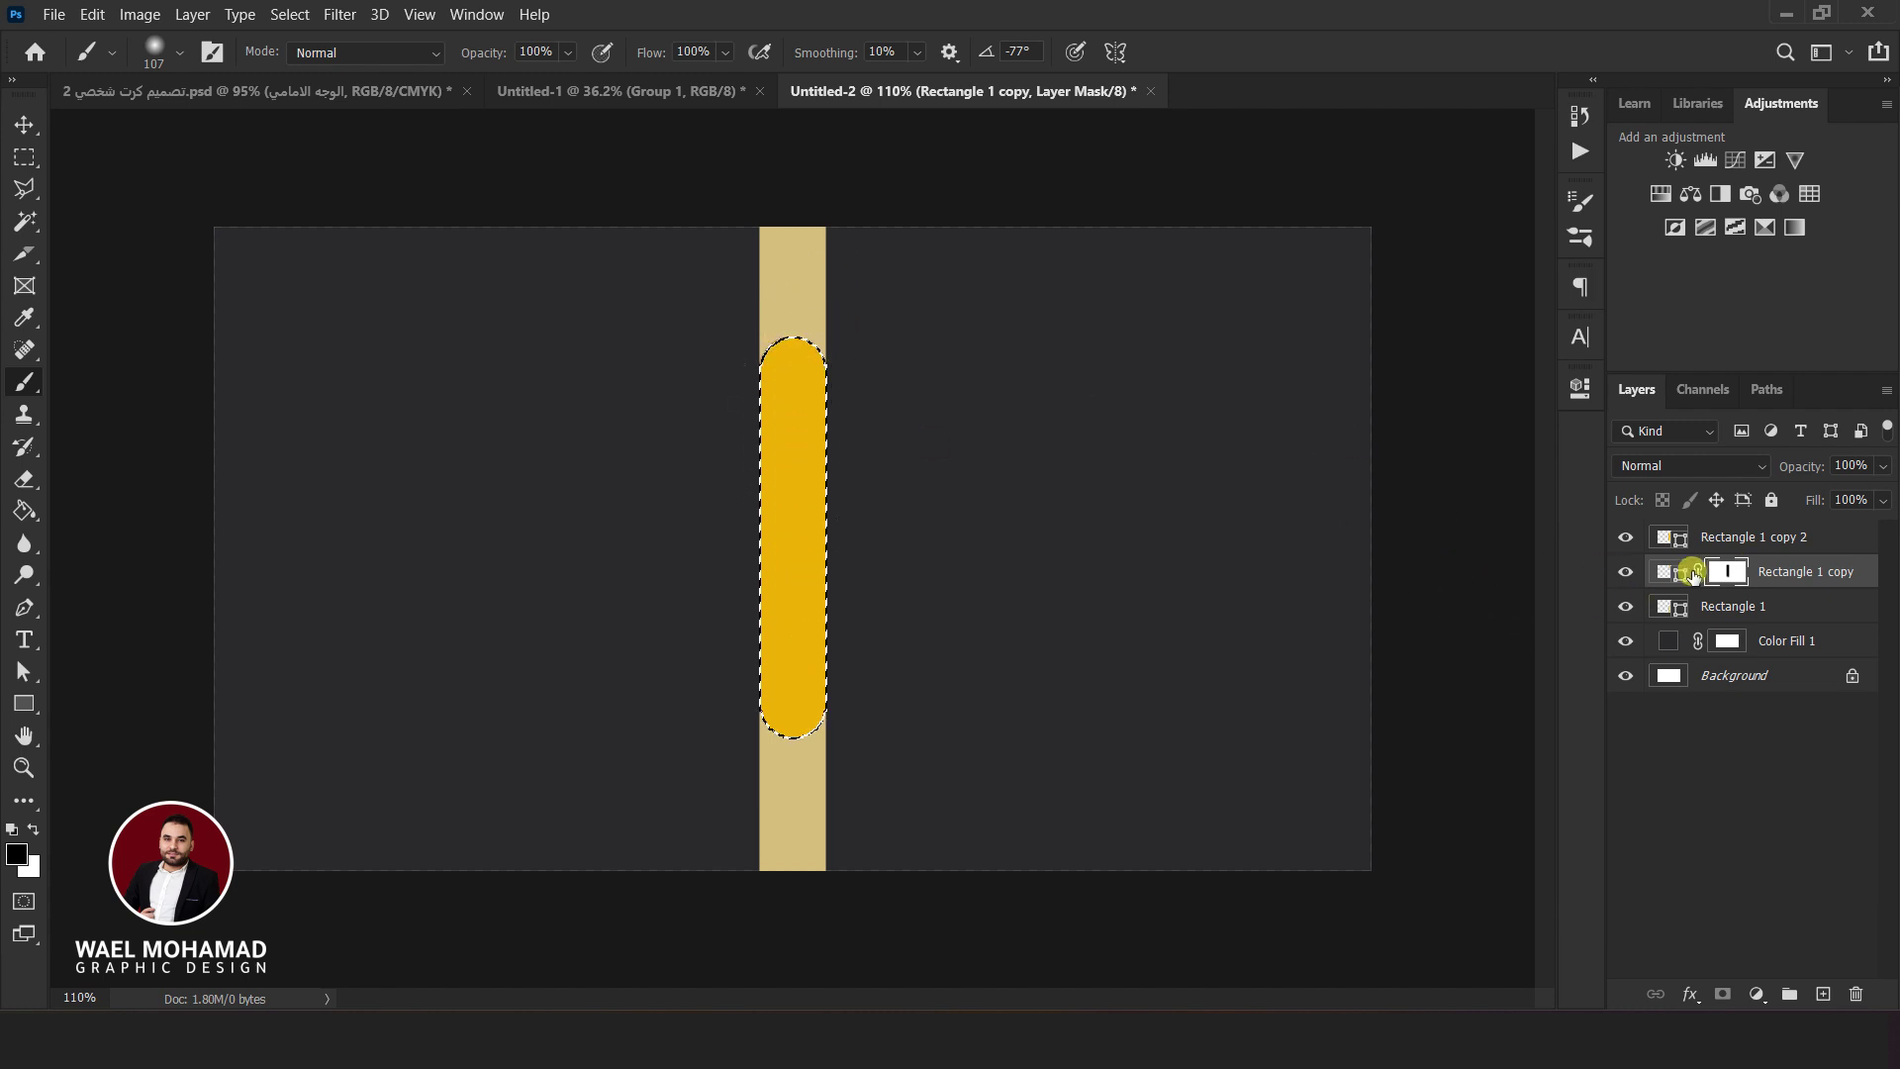
key(ctrl+d)
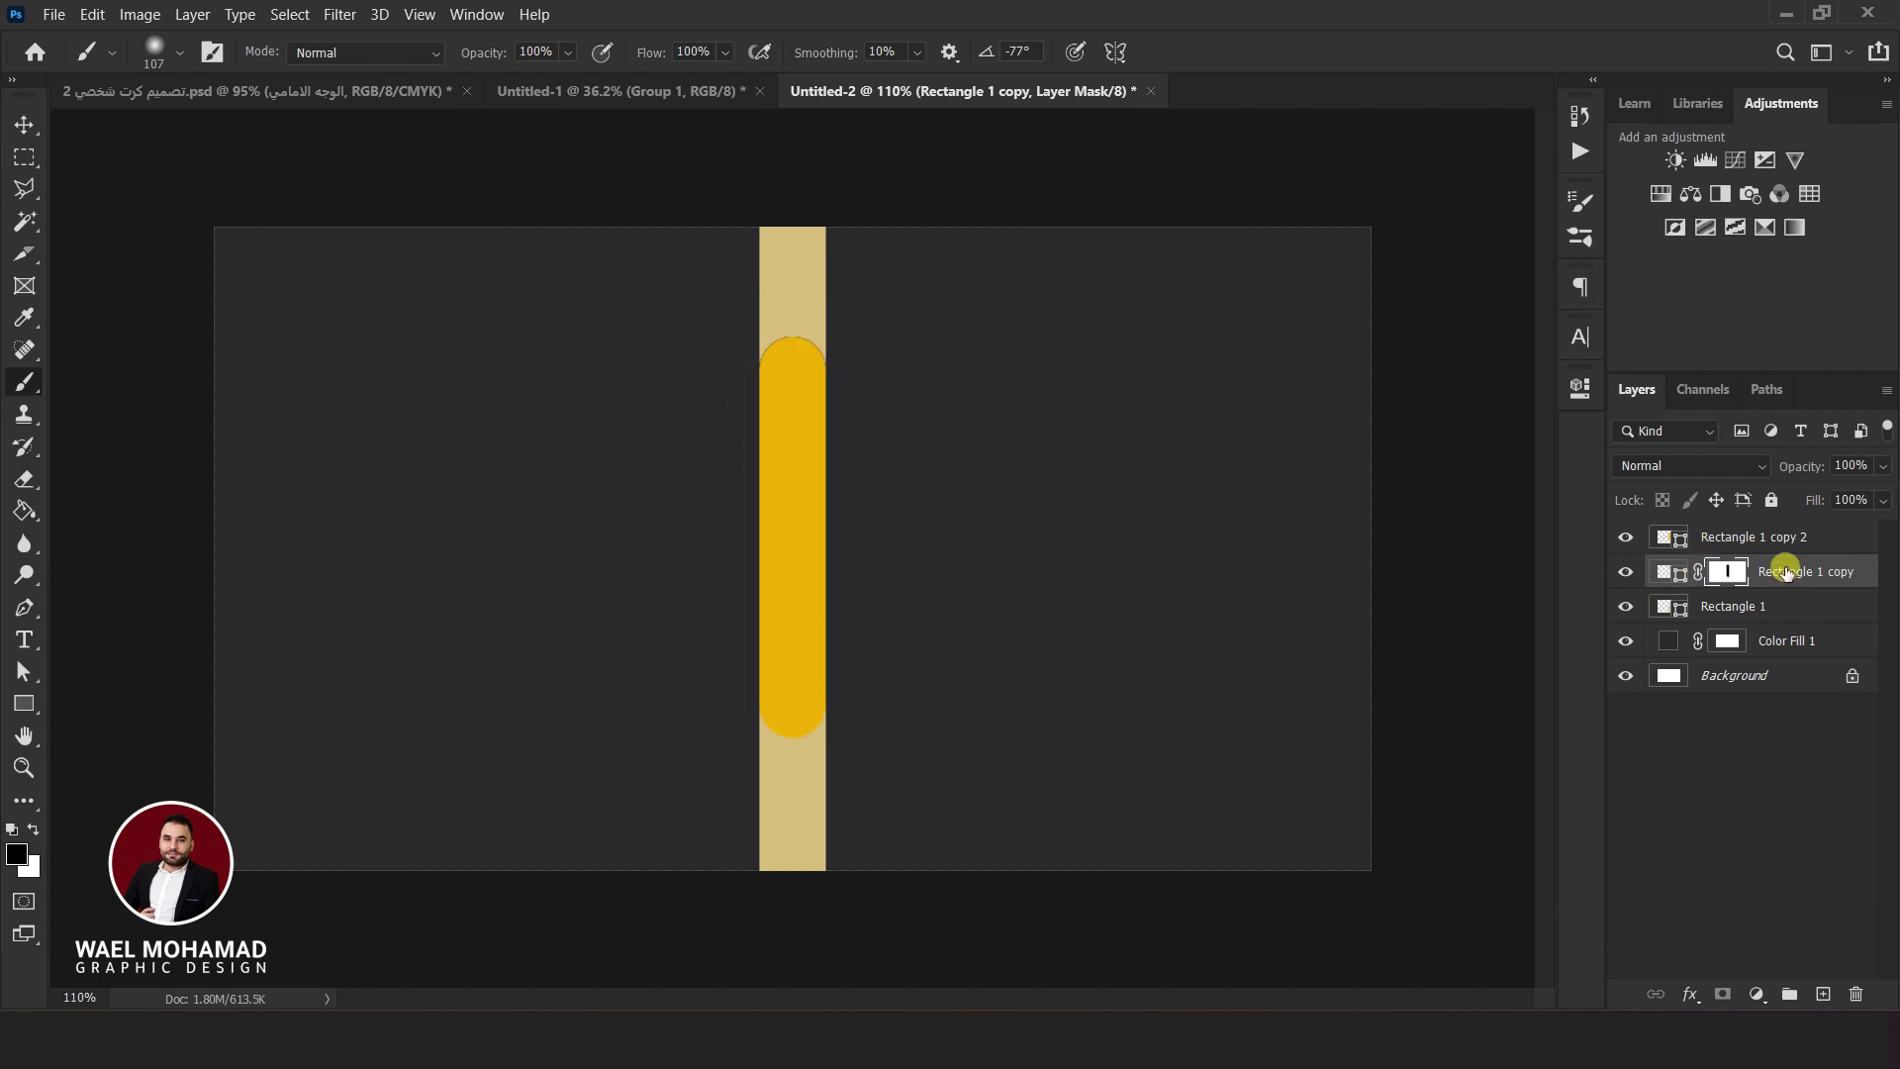
Delete the Rectangle 1 copy 2 pill layer and drag the logo image into the card
click(1666, 536)
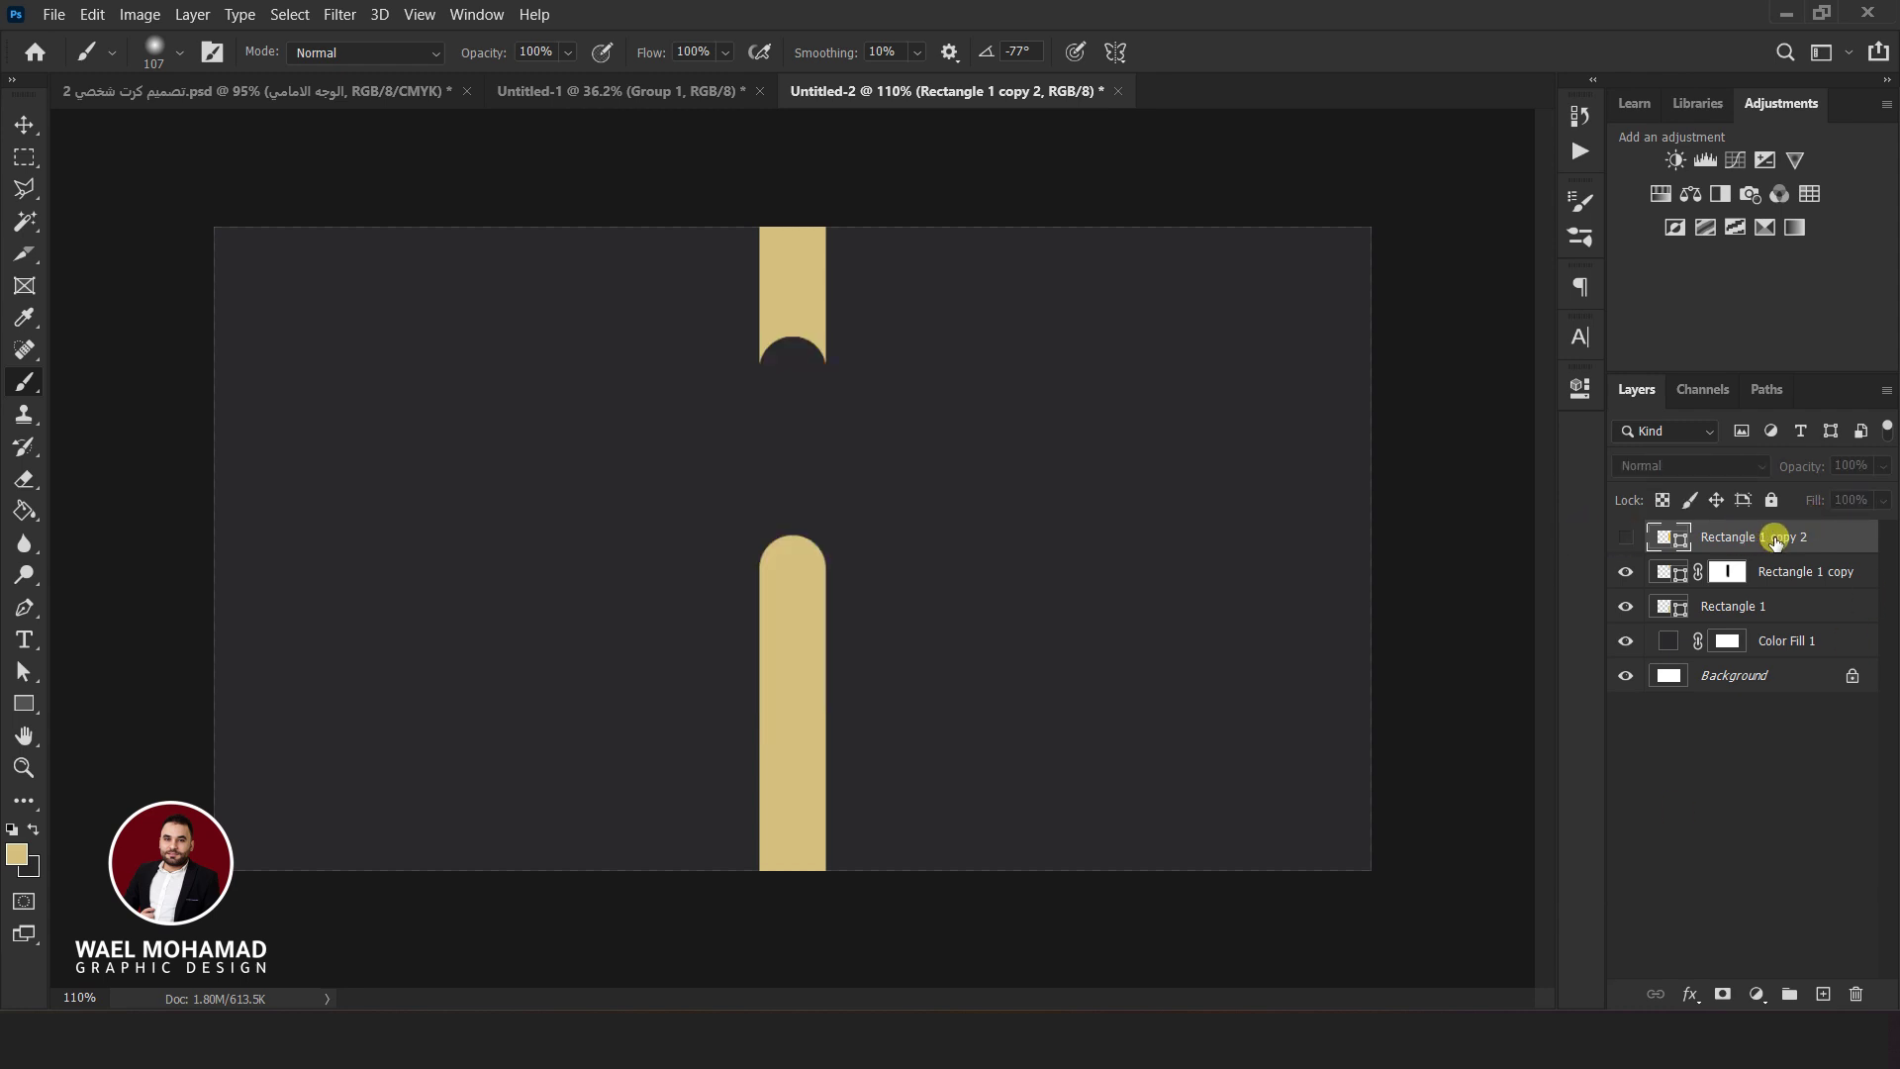
drag(1798, 537, 1856, 994)
click(1787, 13)
mouse_move(46, 645)
mouse_down()
mouse_move(1240, 1010)
mouse_move(424, 473)
mouse_up()
Place the logo, scale it down about its centre, and rasterize its layer
key(Return)
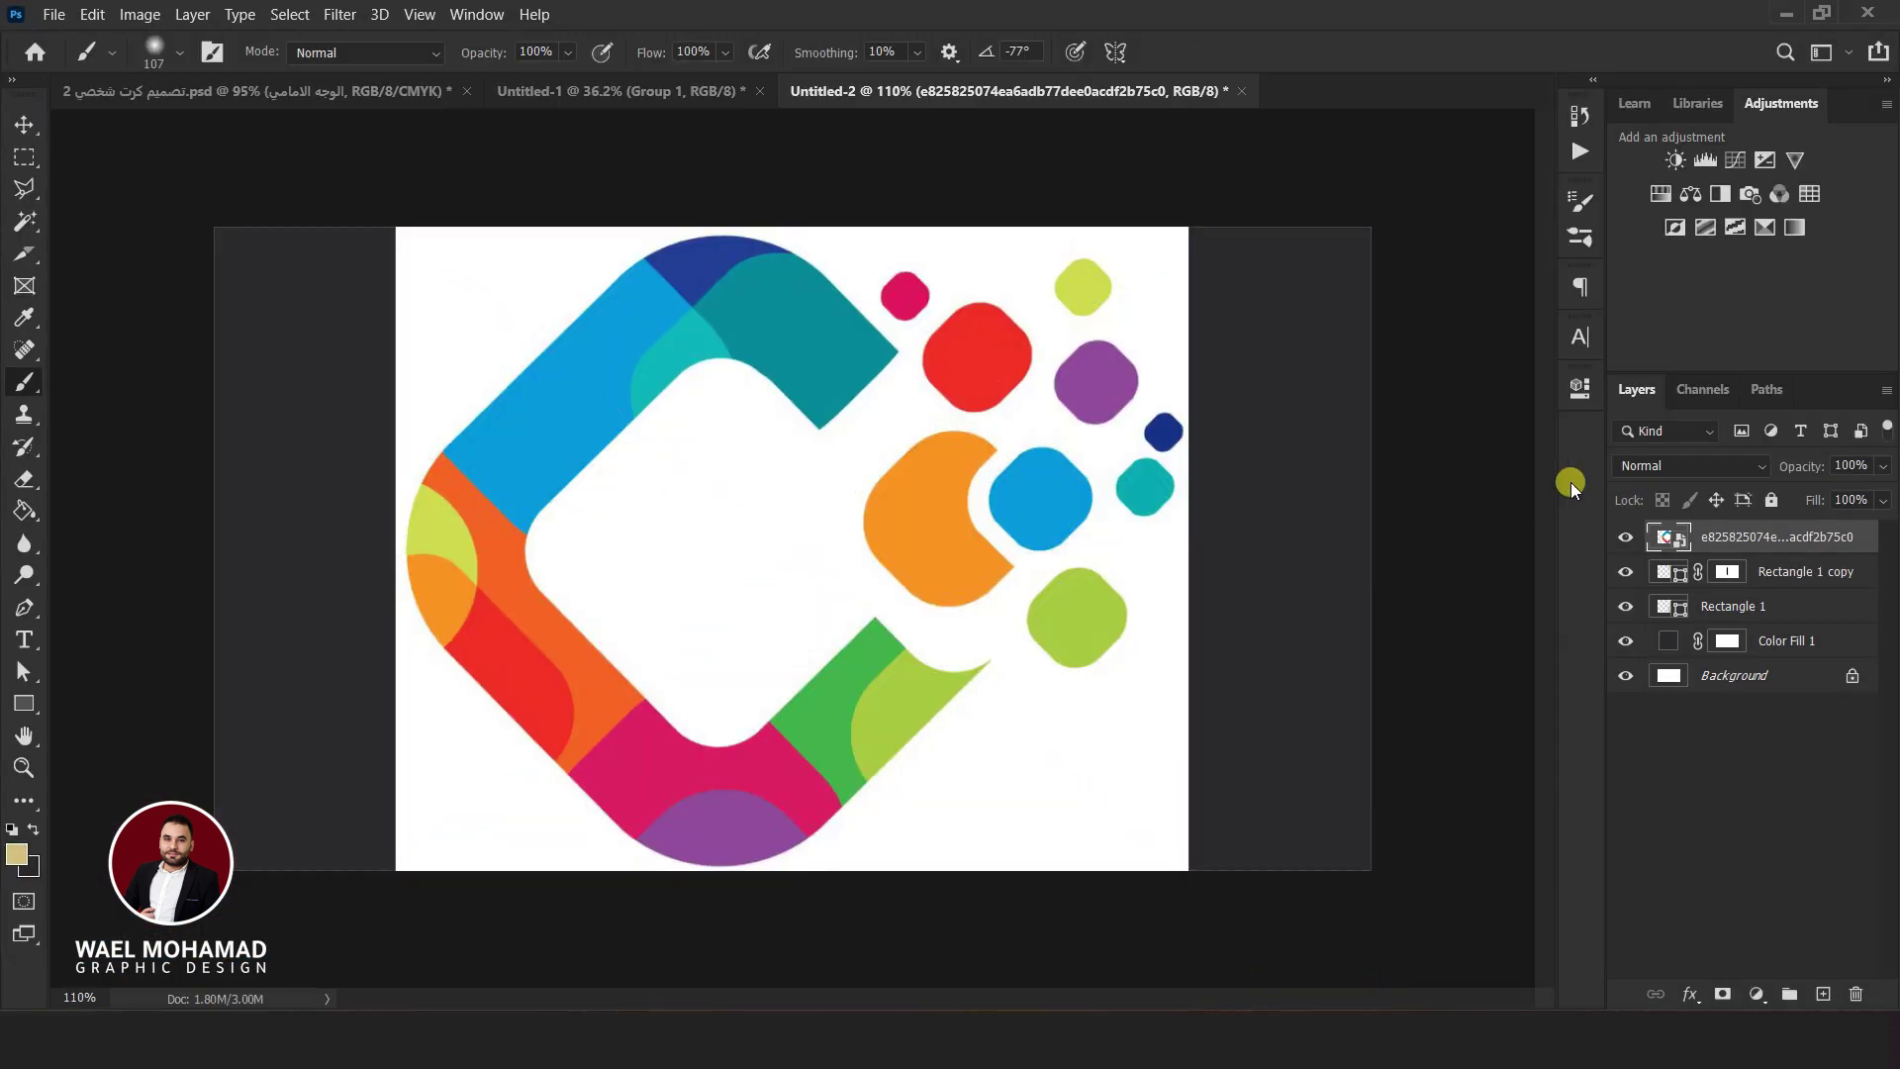
key(ctrl+t)
mouse_move(1189, 230)
mouse_down()
mouse_move(1013, 458)
mouse_move(609, 466)
mouse_up()
key(Return)
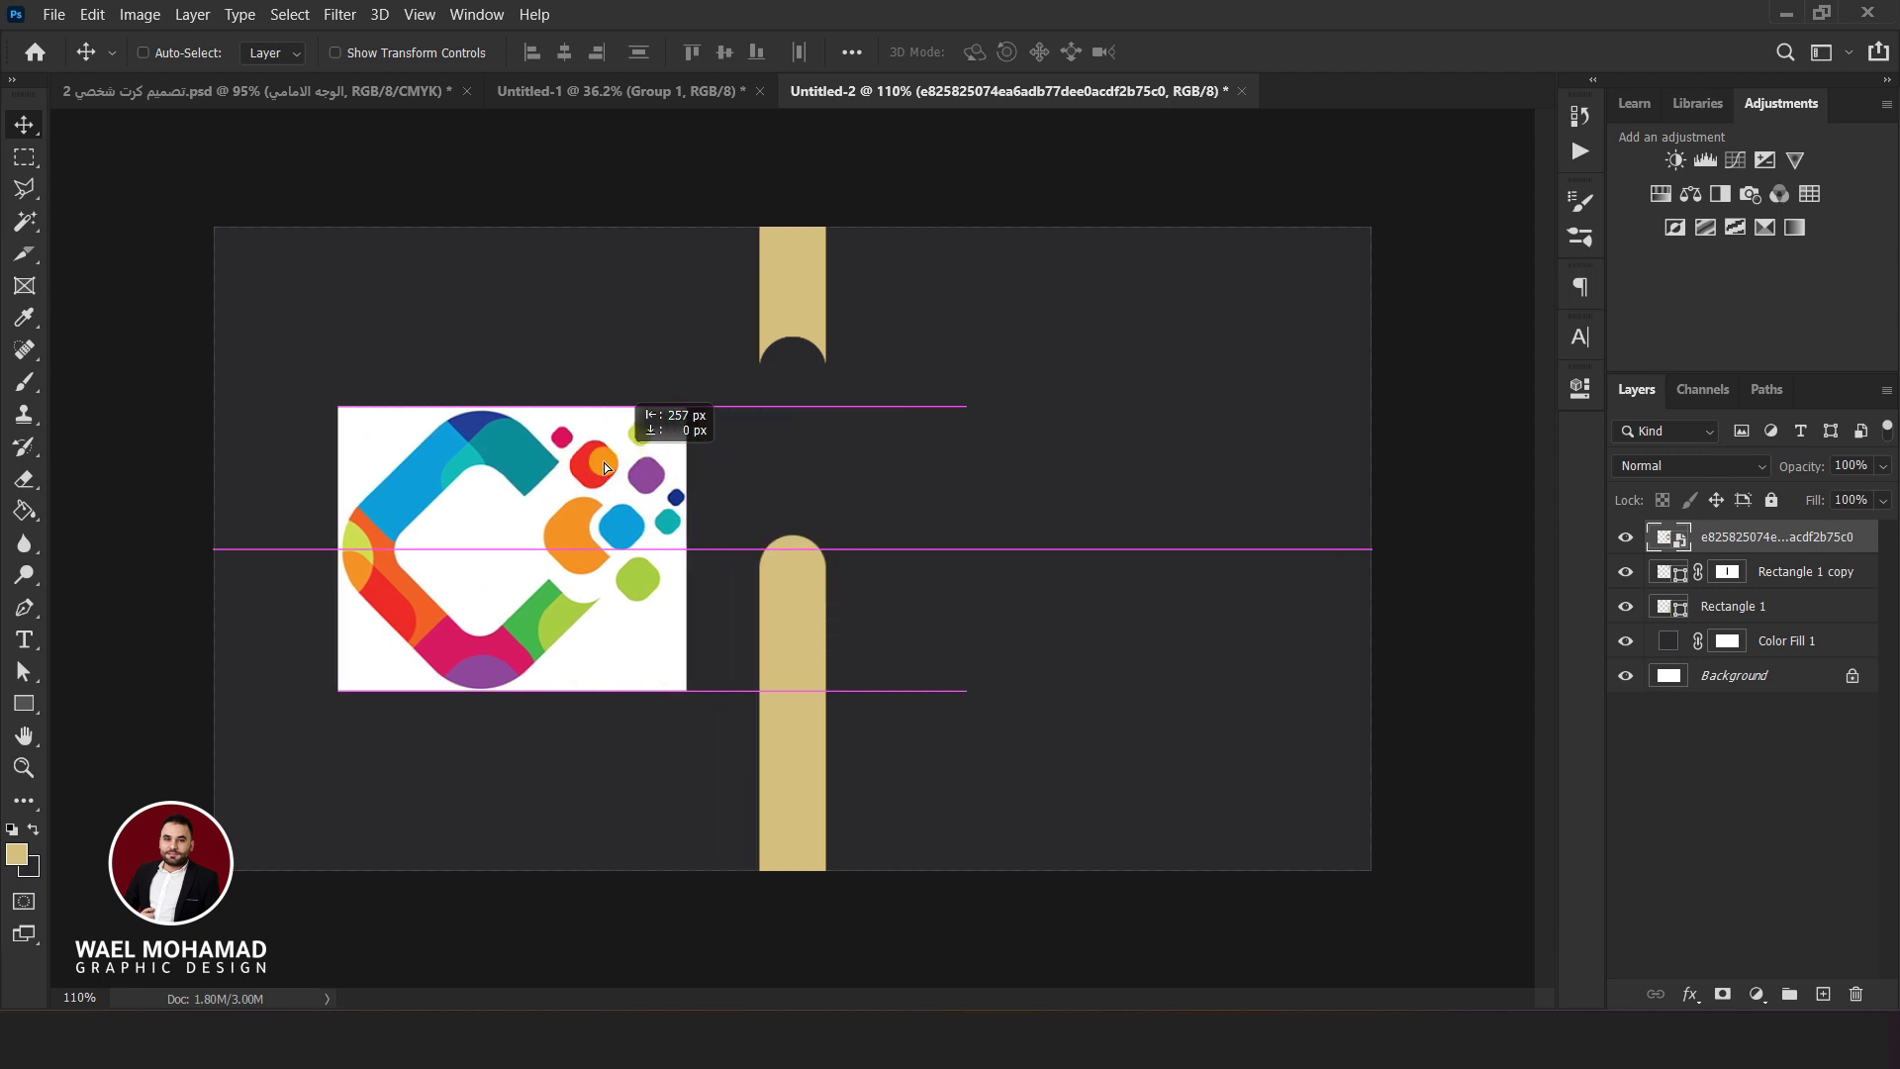
right_click(1754, 551)
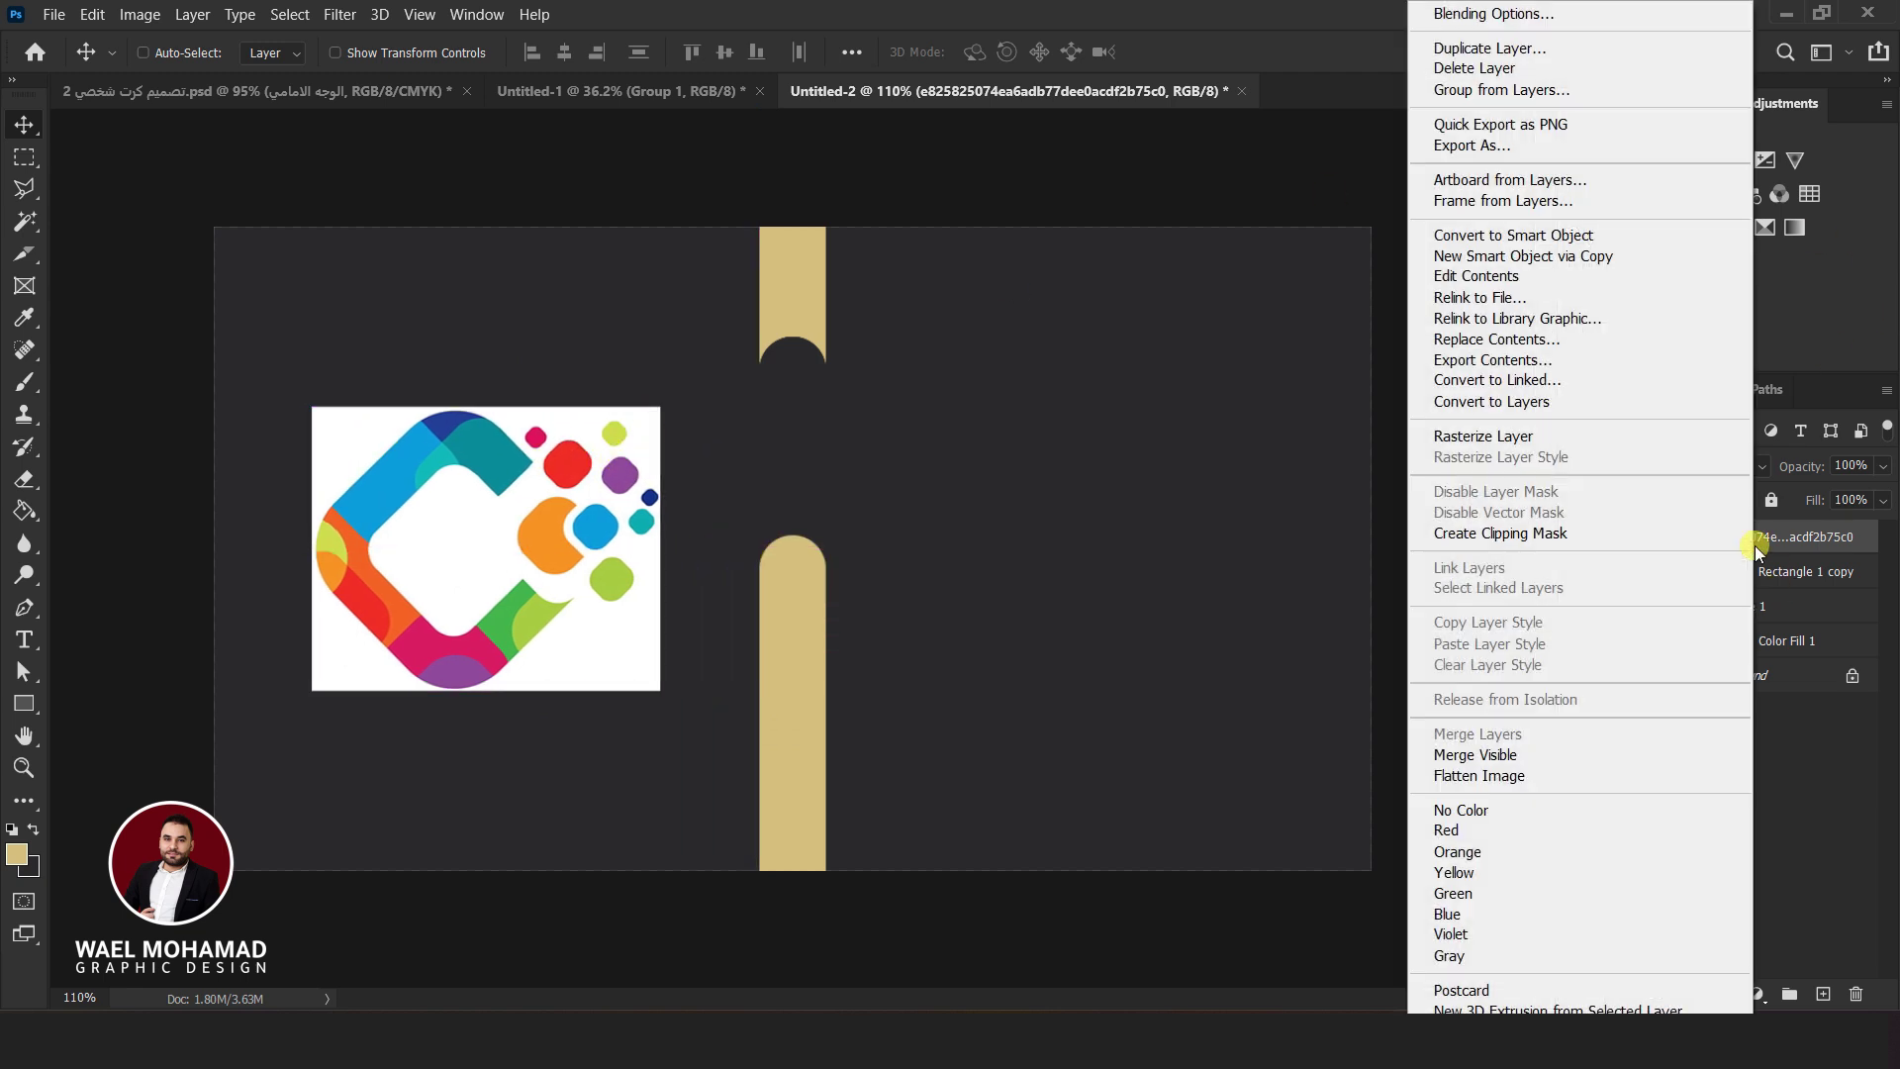
right_click(1836, 538)
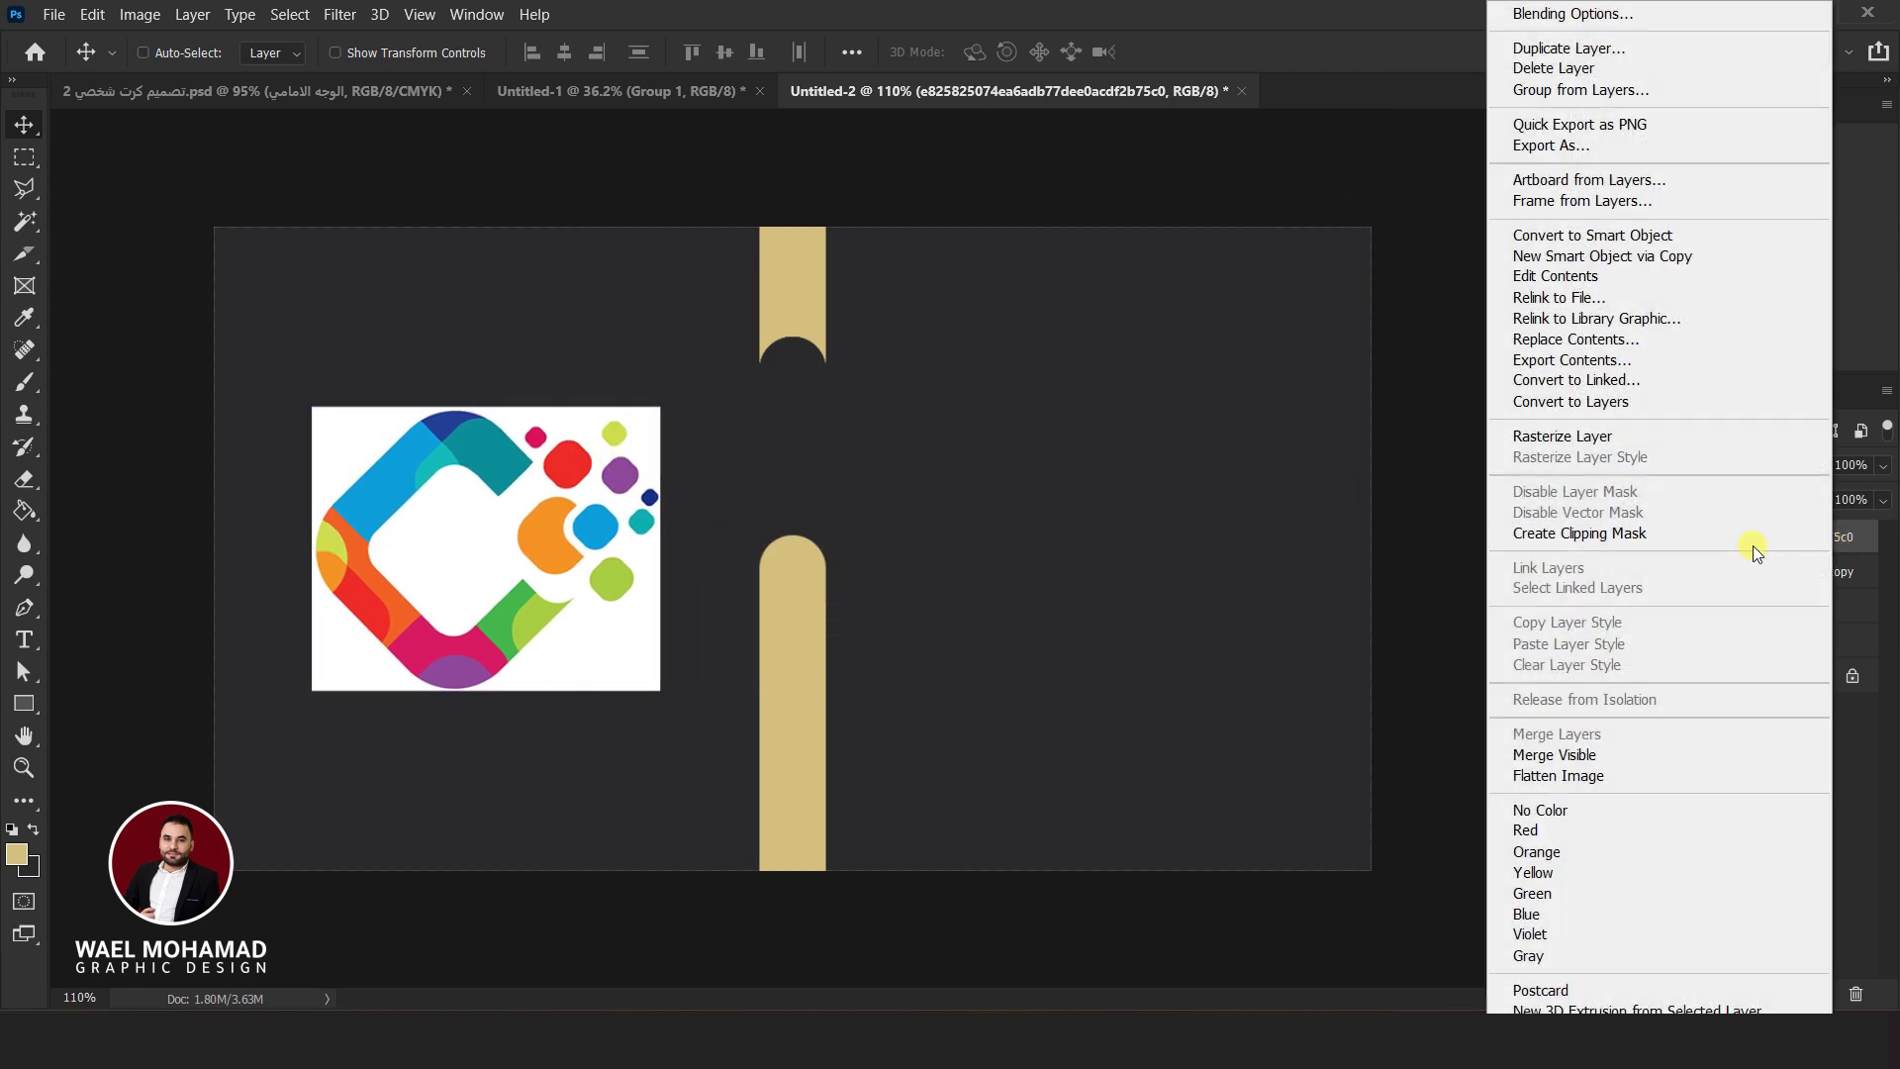
right_click(1861, 544)
click(1626, 439)
Remove the logo's white background with the Magic Wand and Delete
click(22, 190)
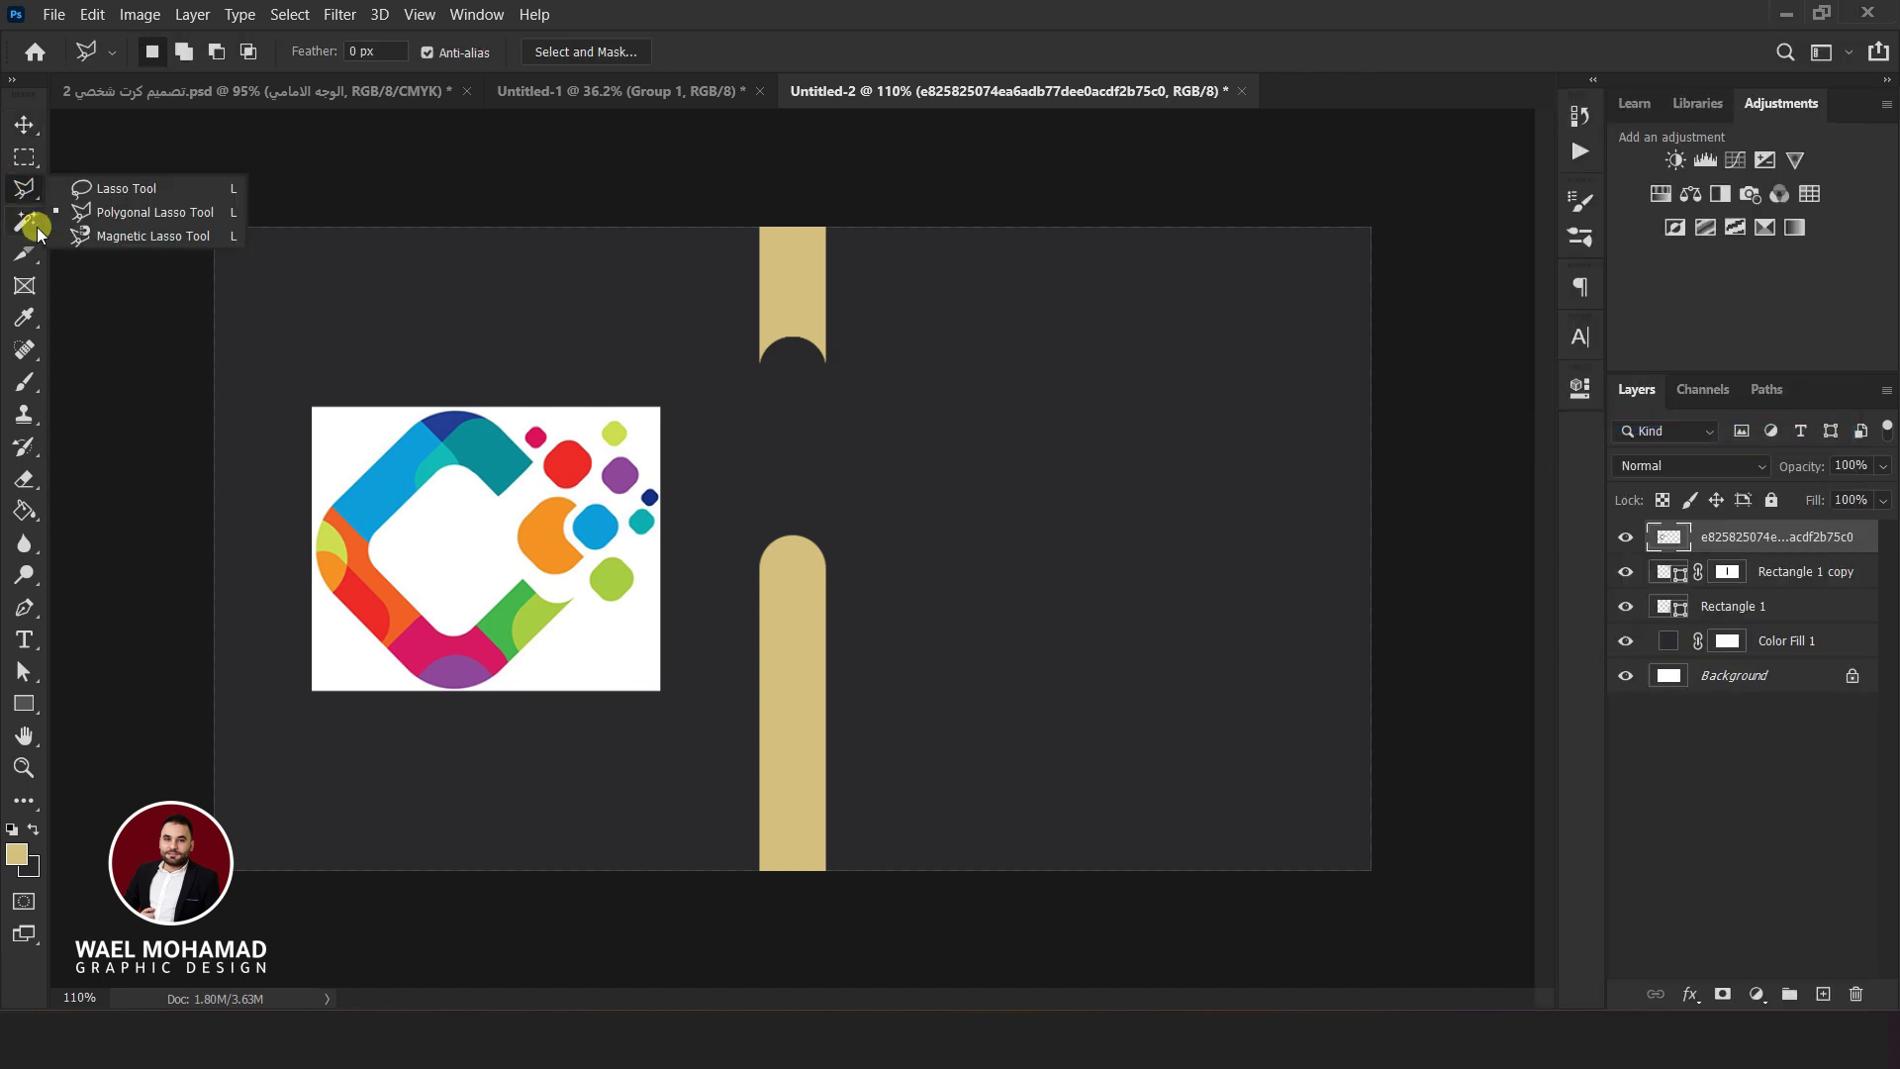
click(108, 277)
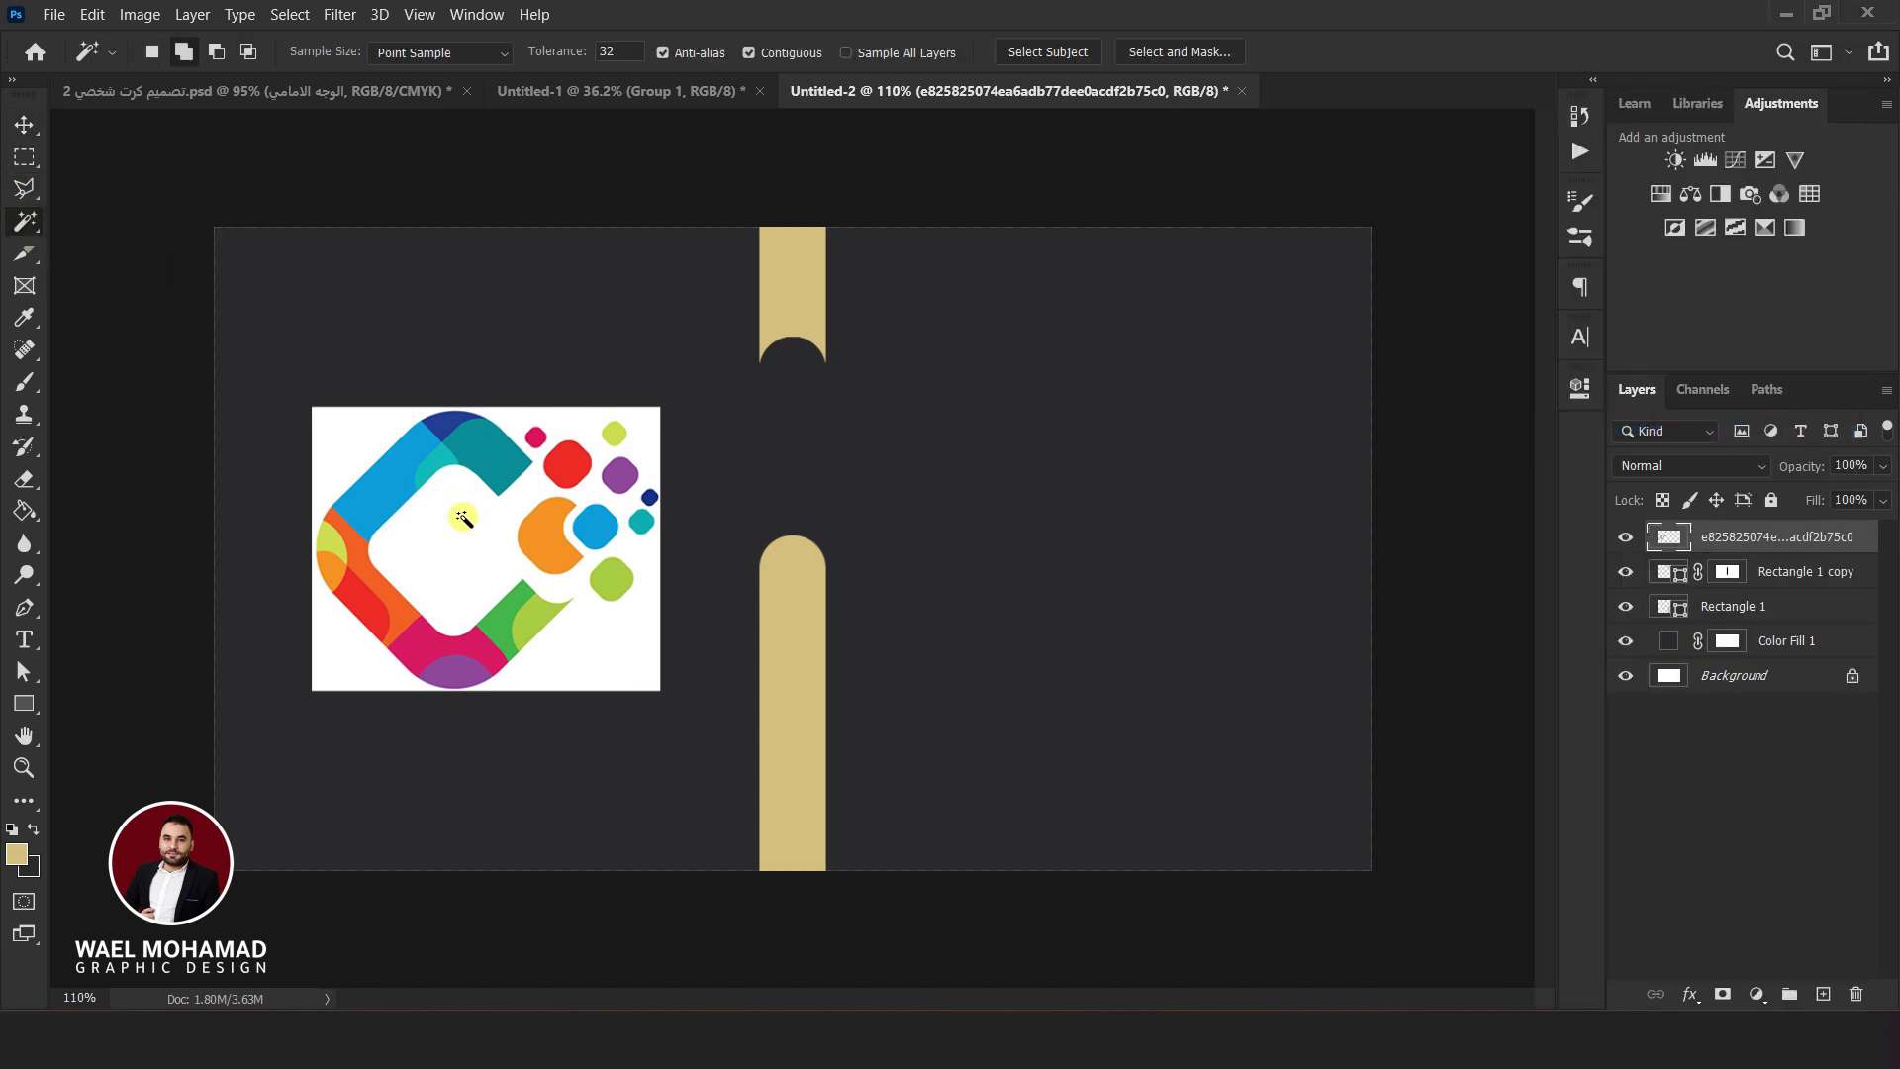
click(462, 517)
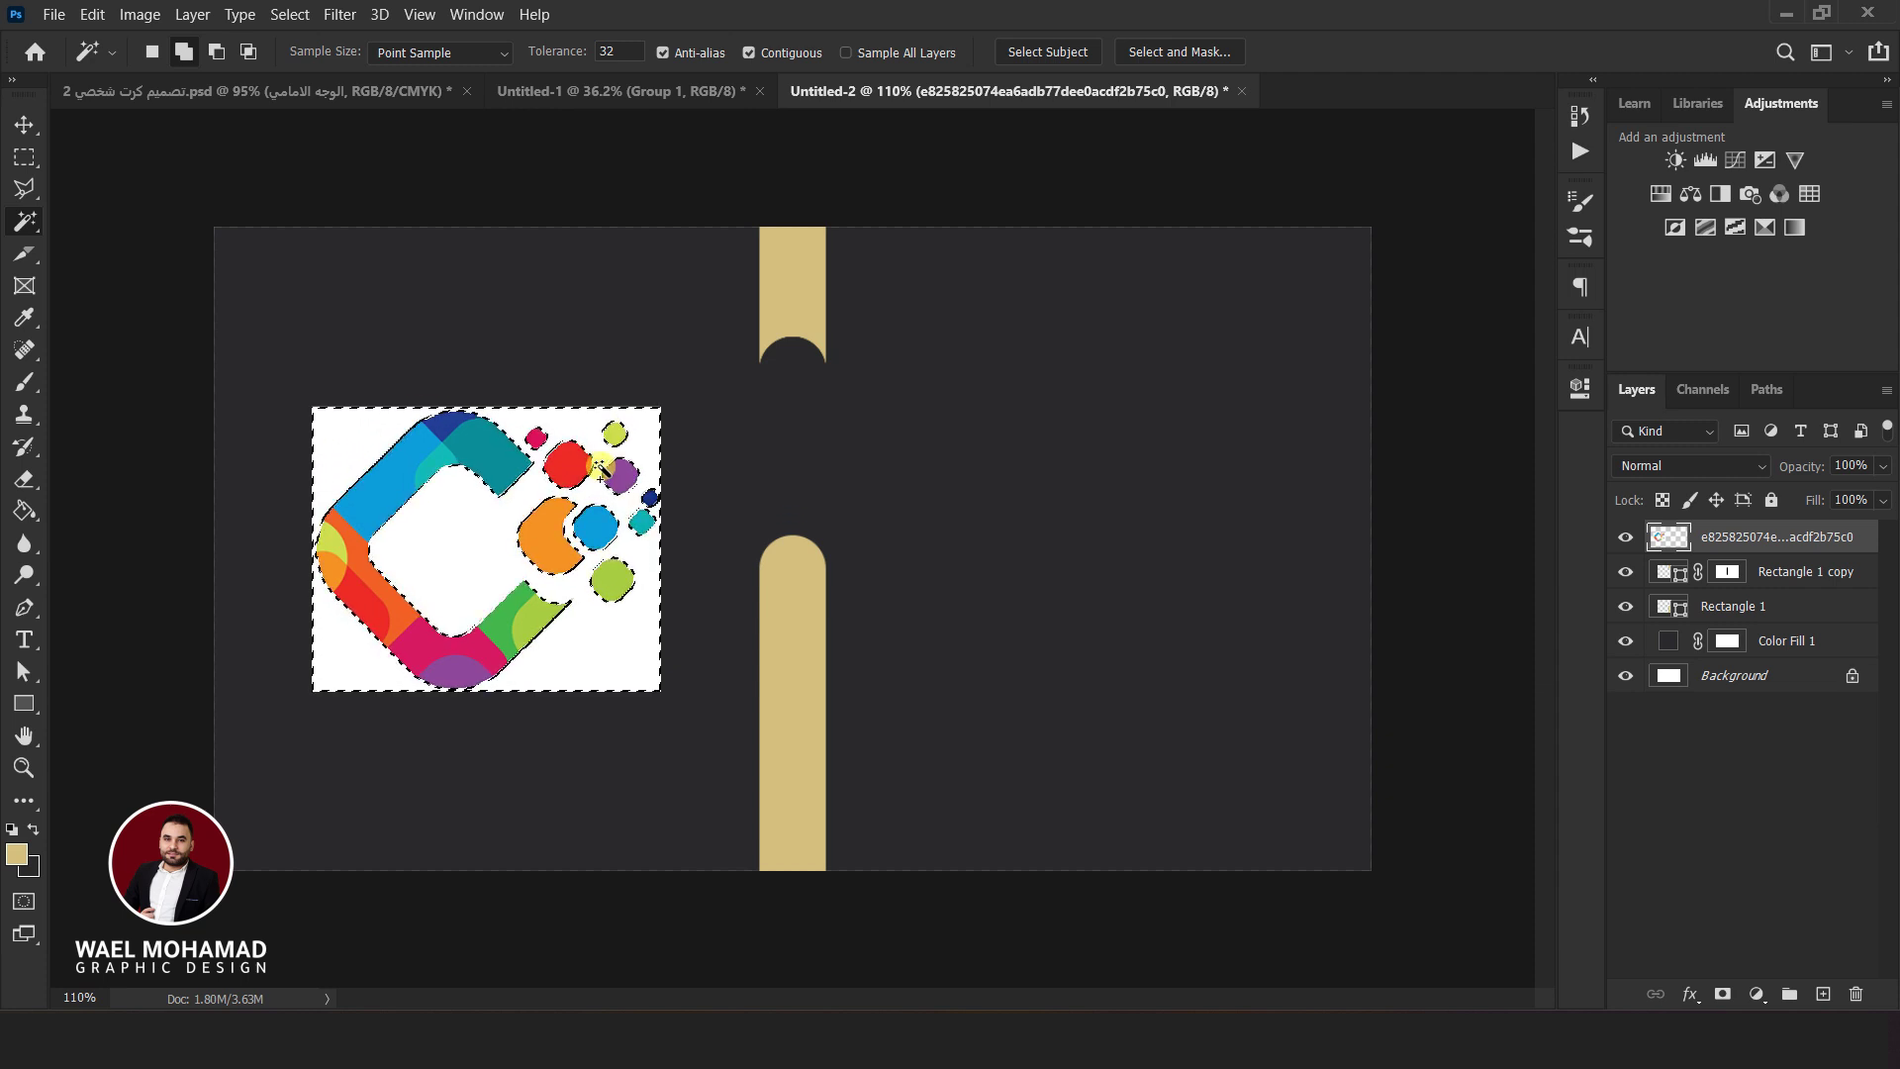
key(Delete)
key(ctrl+d)
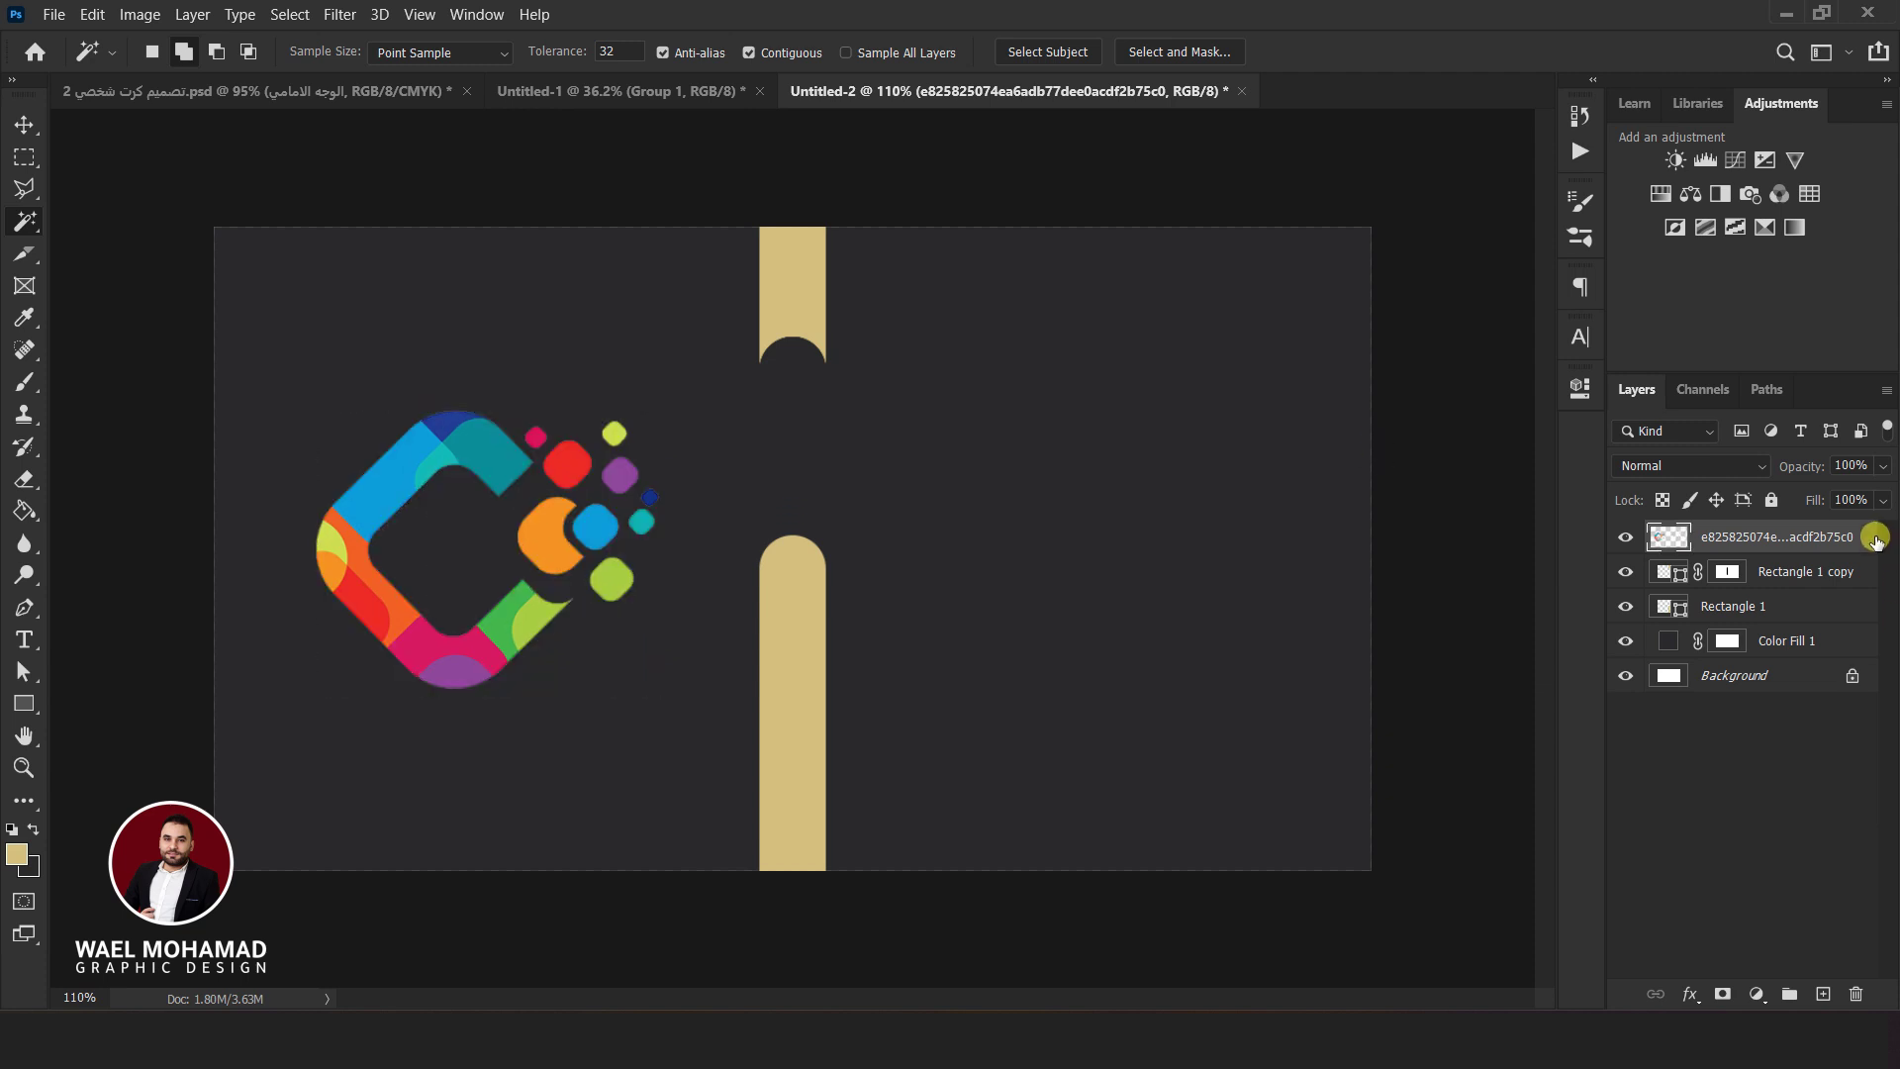
Give the logo a Color Overlay in the bars' gold d4bf7c
double_click(1875, 540)
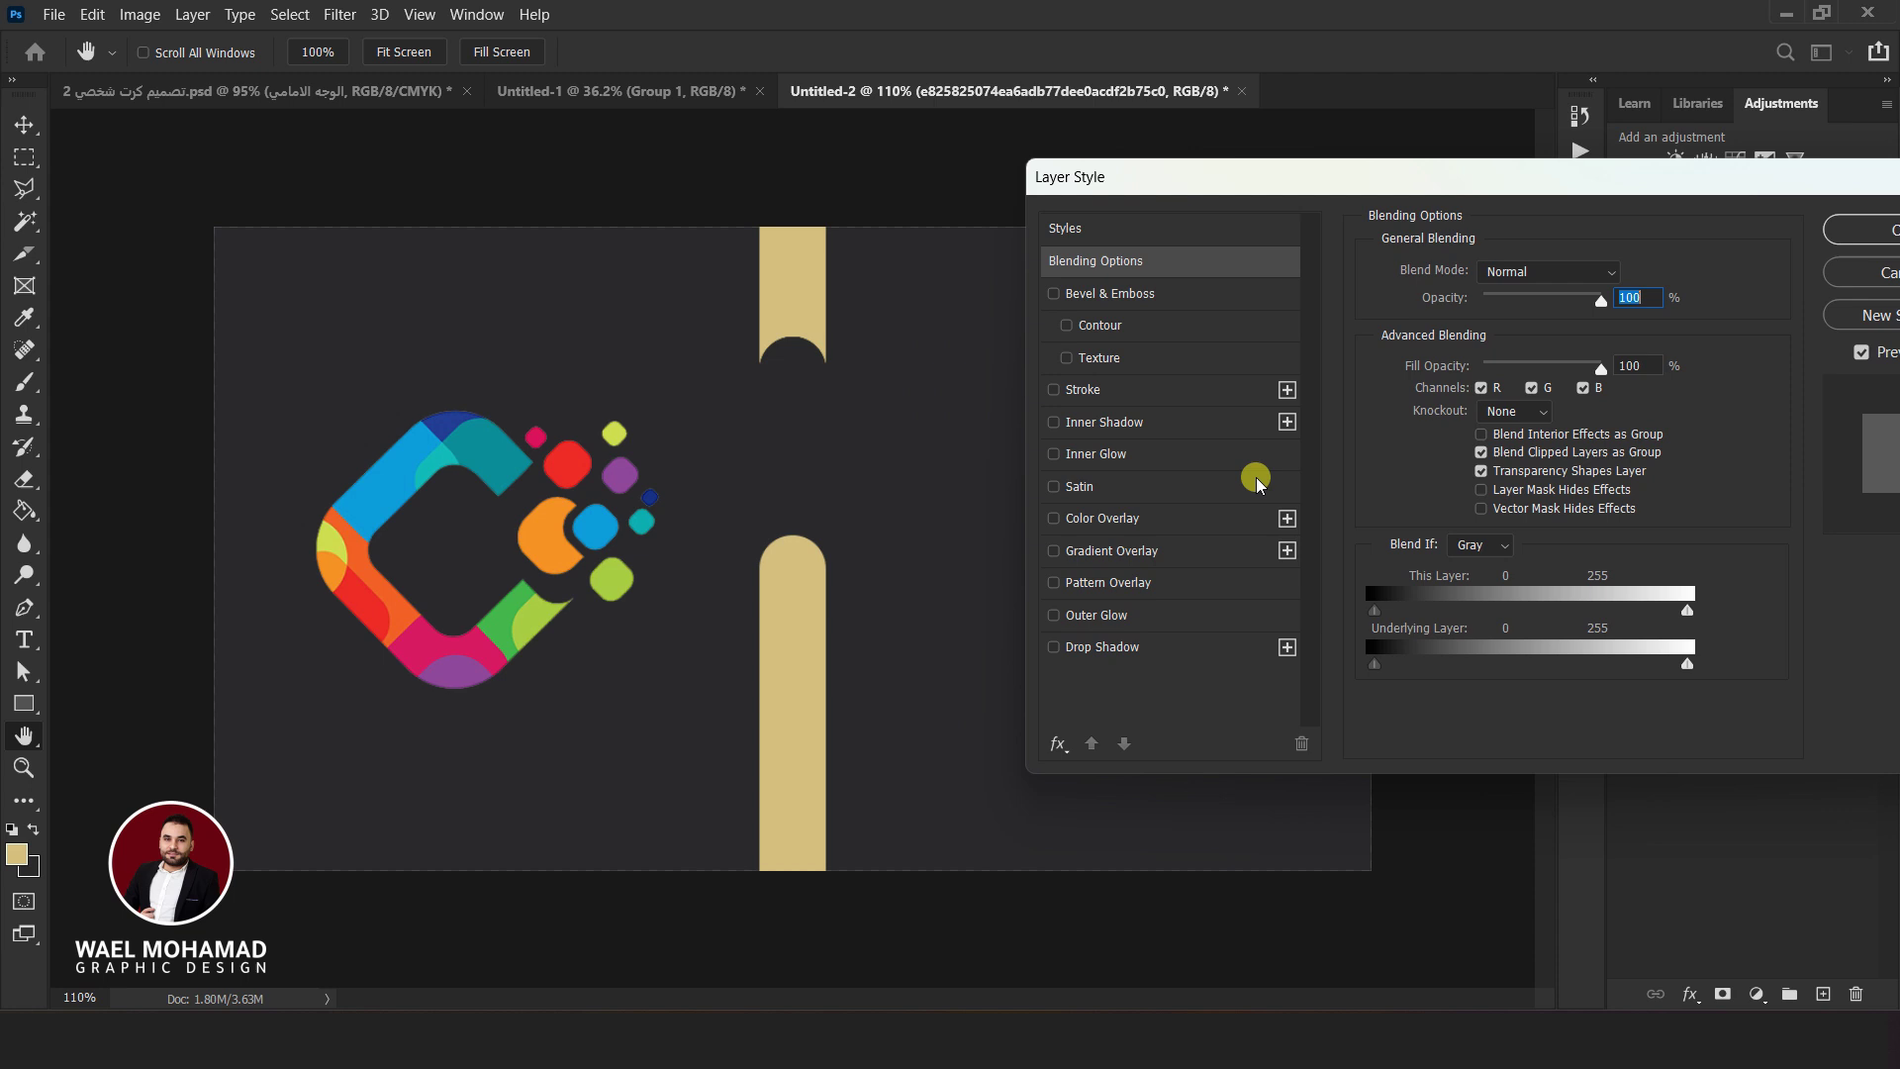
click(1101, 519)
click(1624, 274)
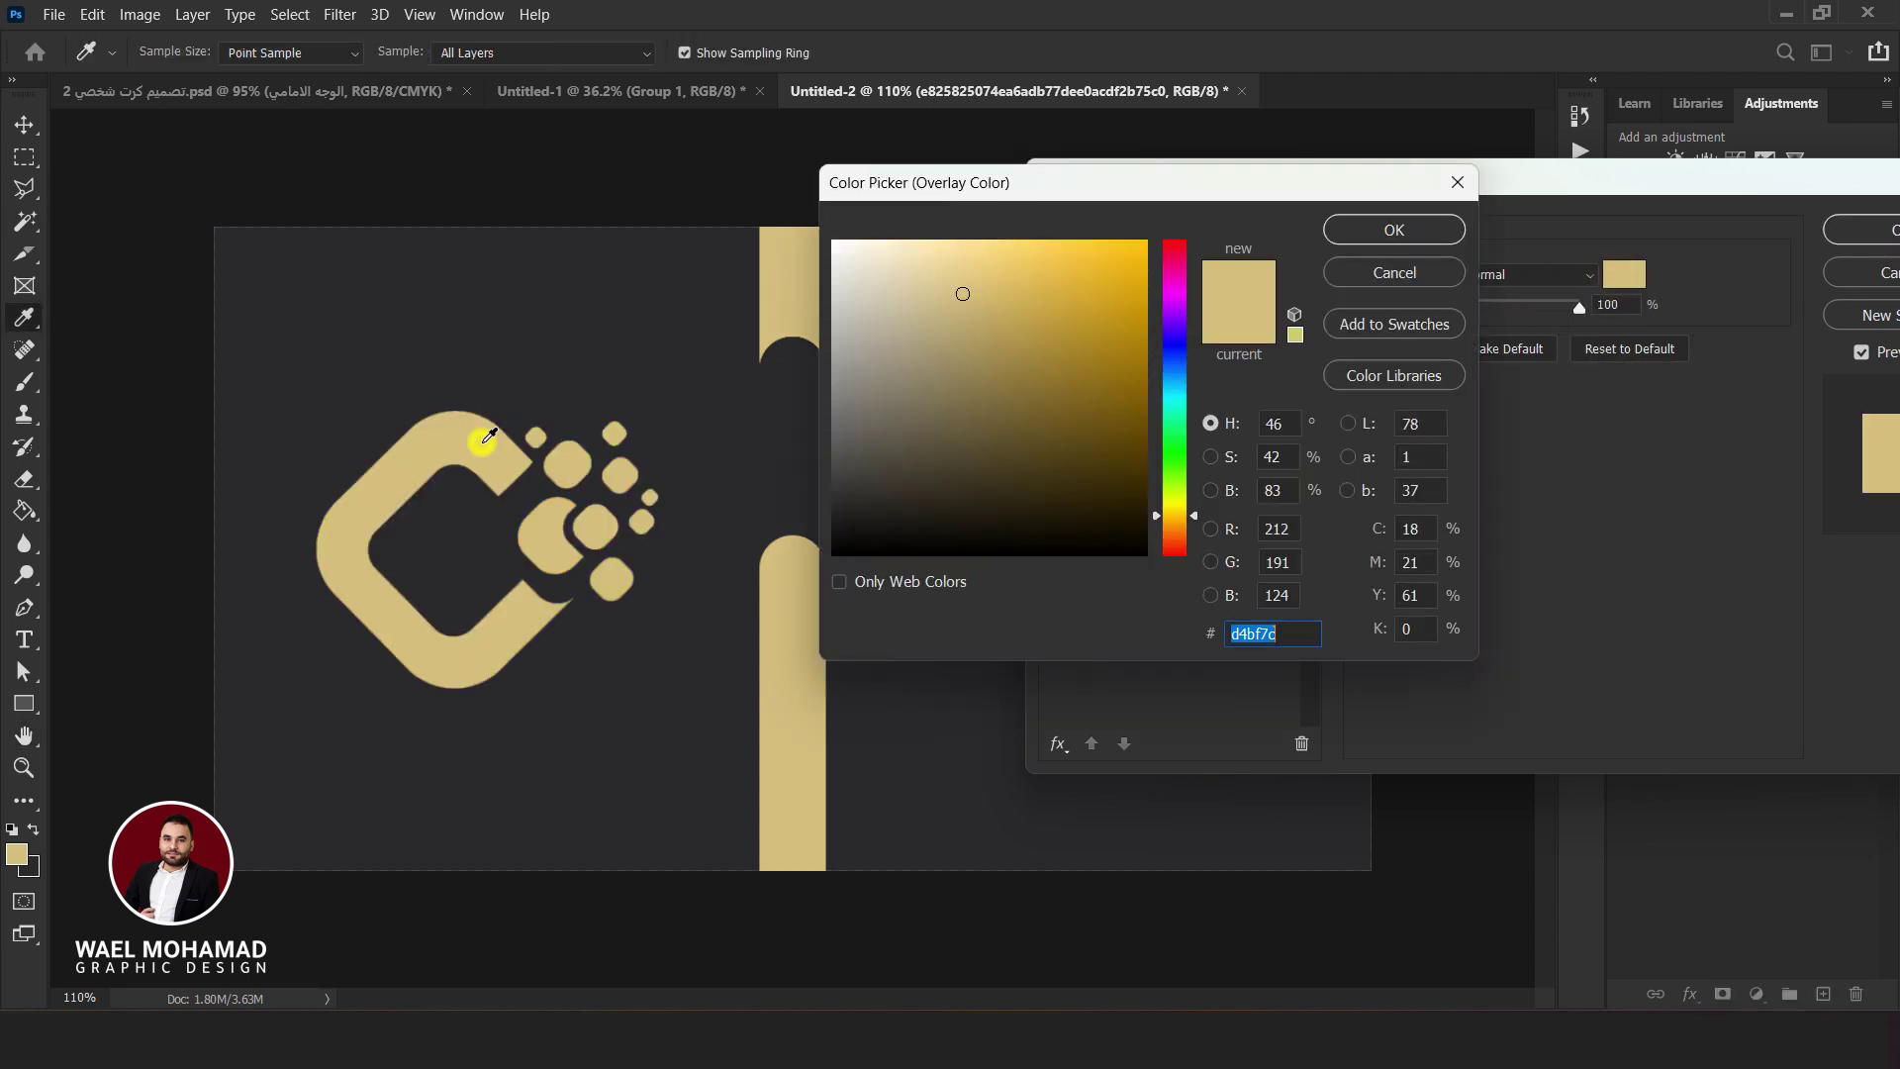
click(495, 435)
click(804, 673)
click(1369, 237)
click(1866, 230)
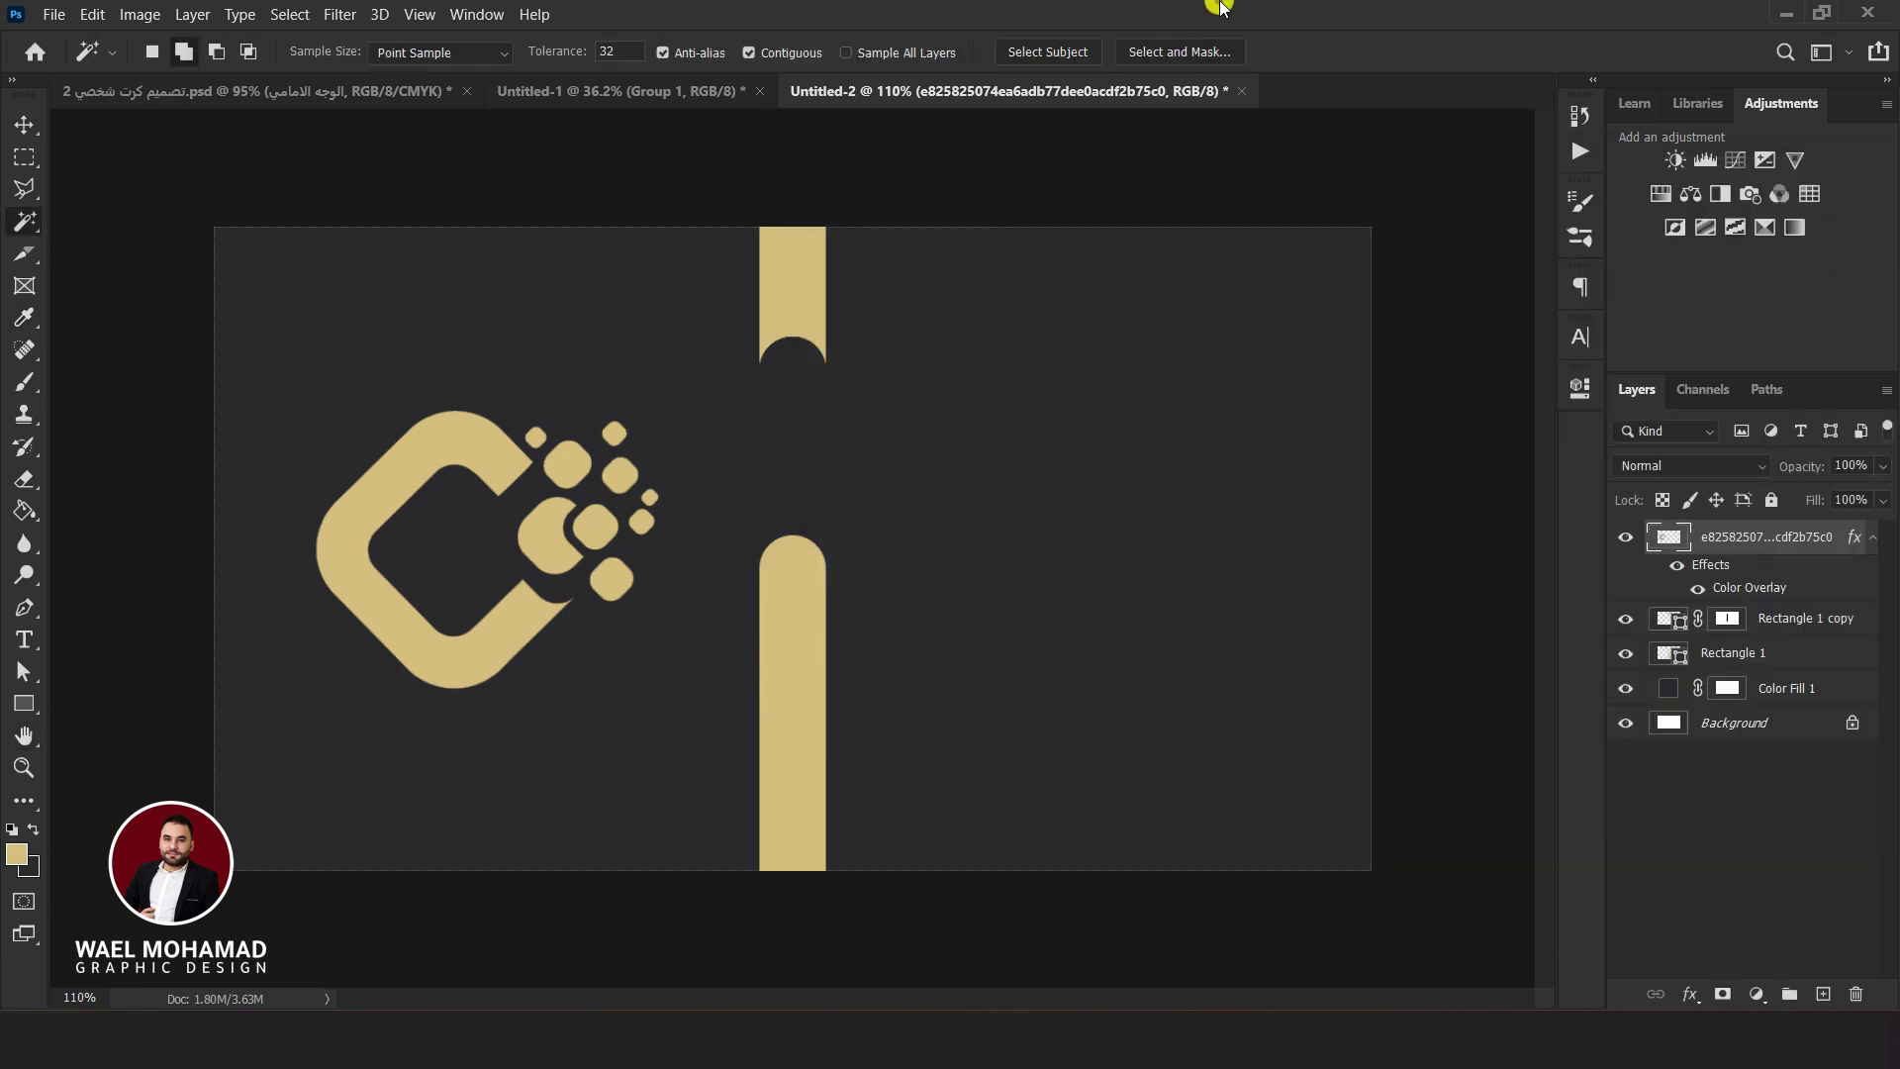
Convert the gold logo layer into a smart object
right_click(1754, 560)
click(1447, 30)
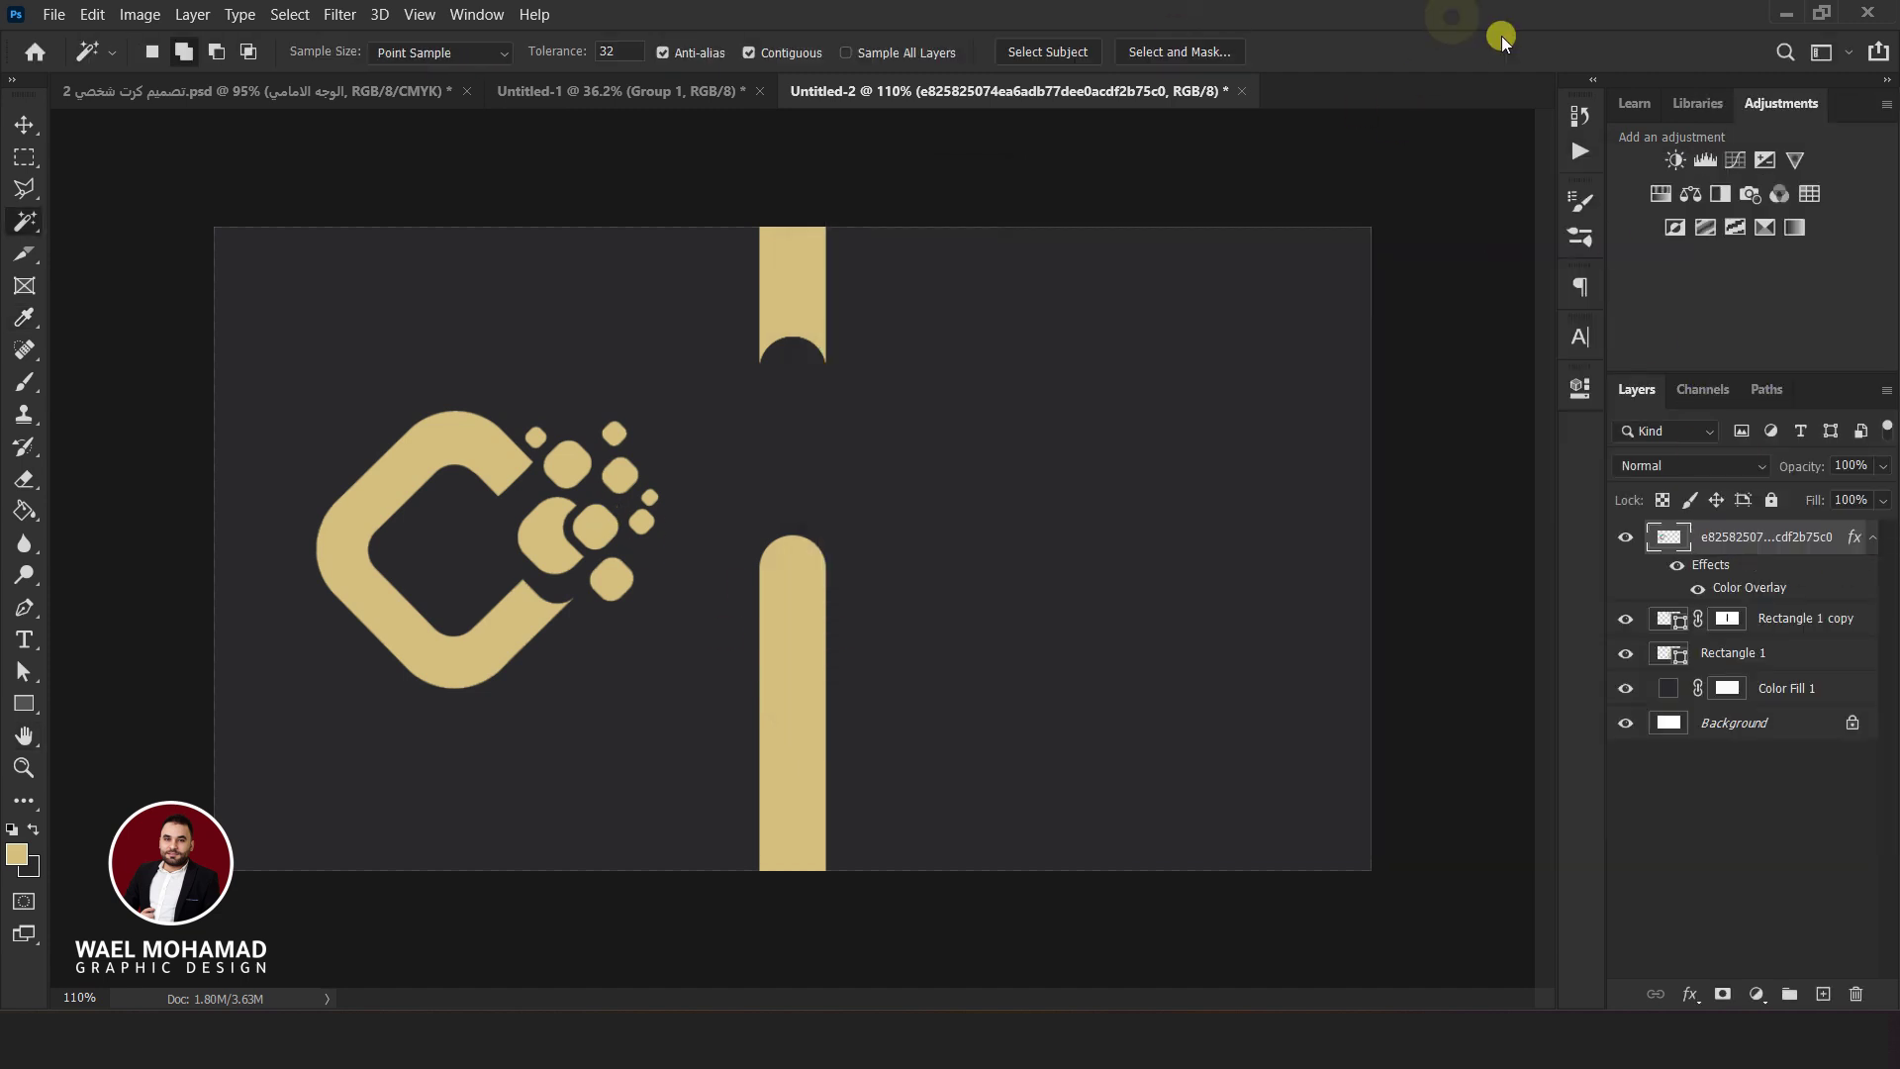
right_click(1734, 552)
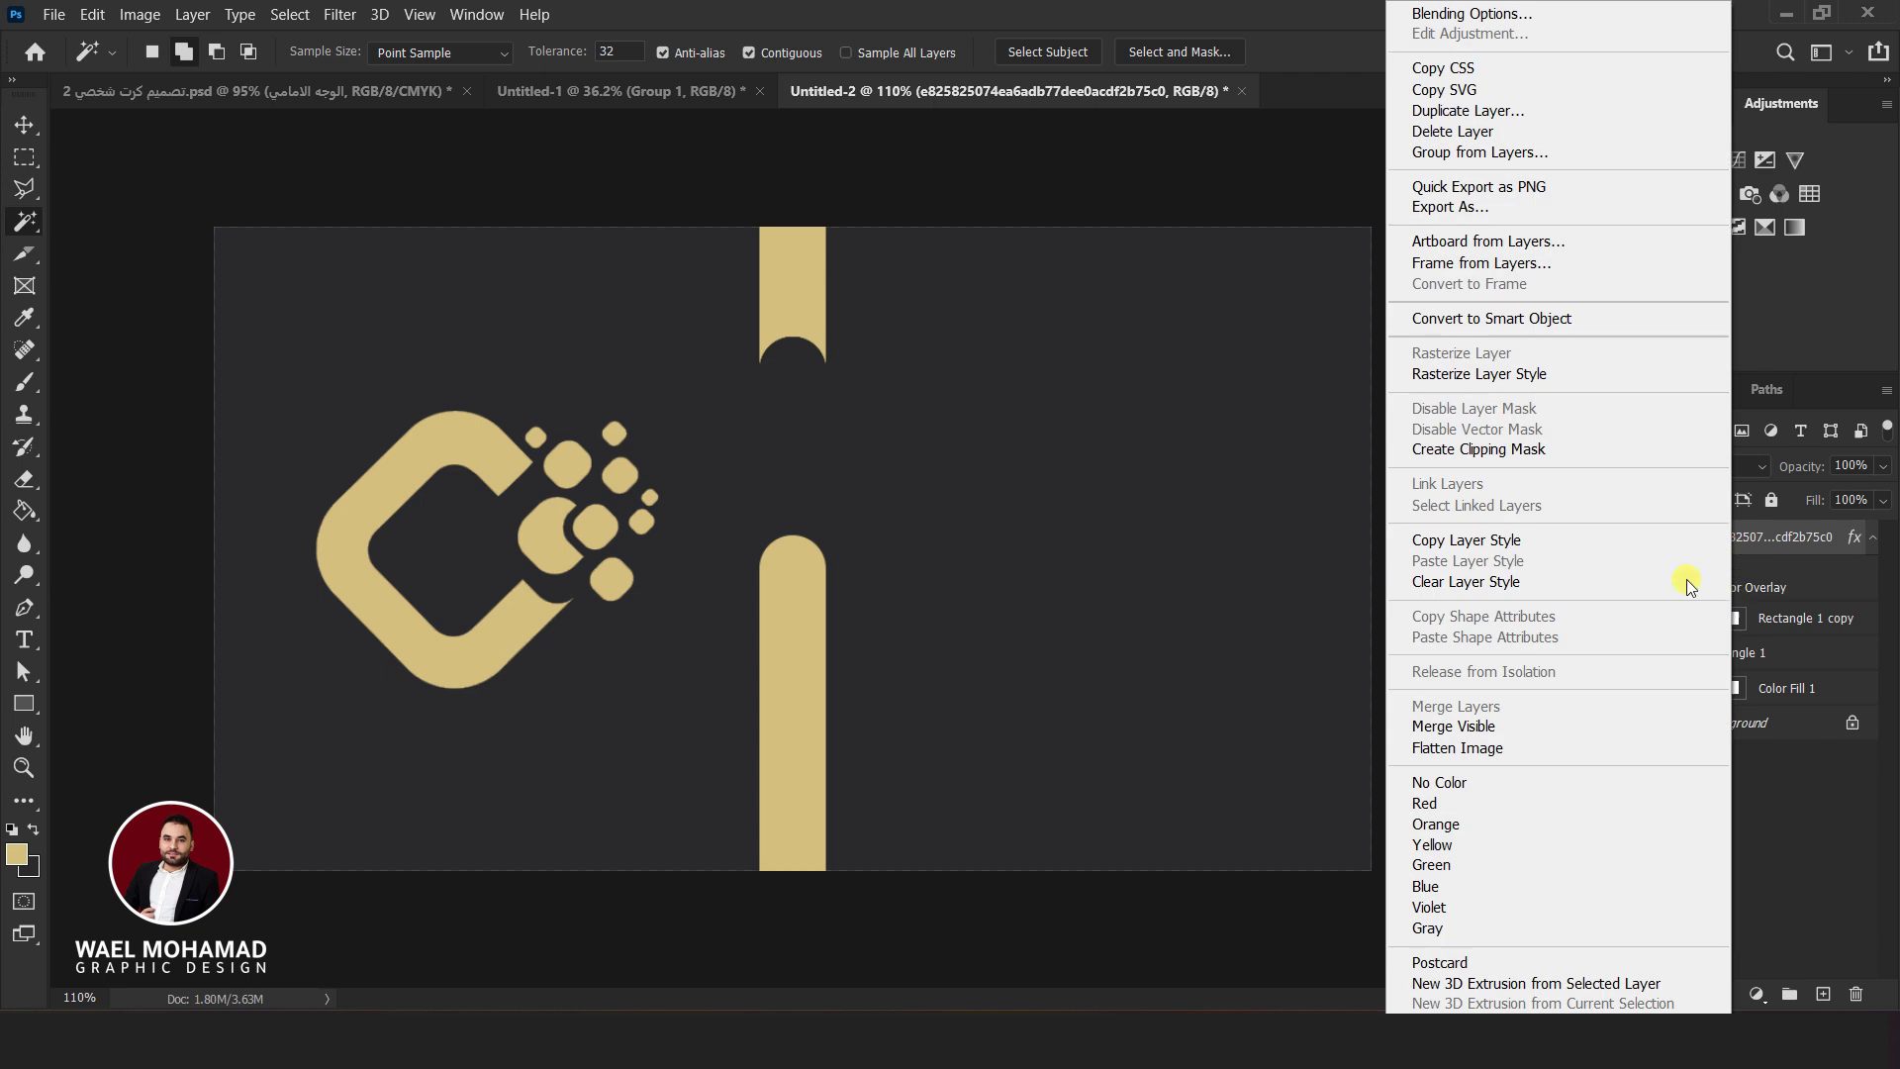
click(1553, 322)
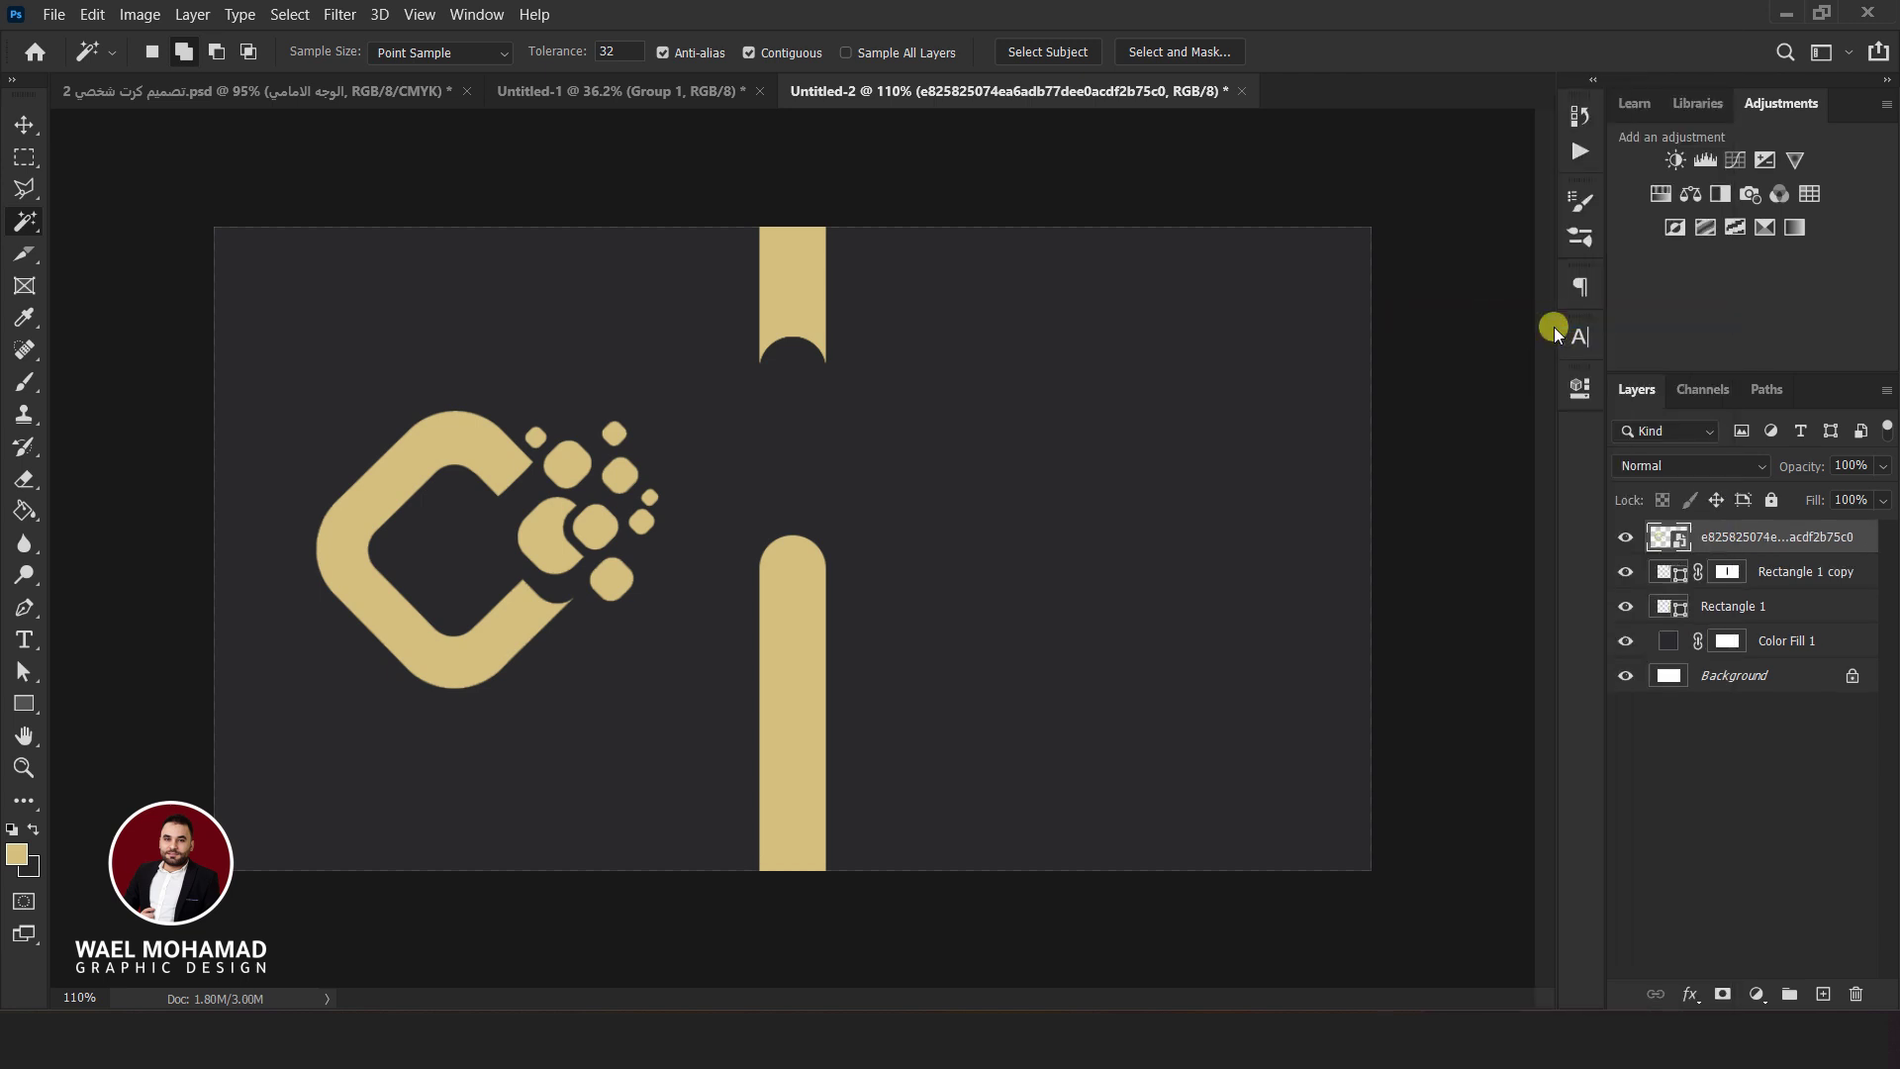
Scale the gold logo down to 74.62%
key(ctrl+t)
drag(657, 411, 623, 455)
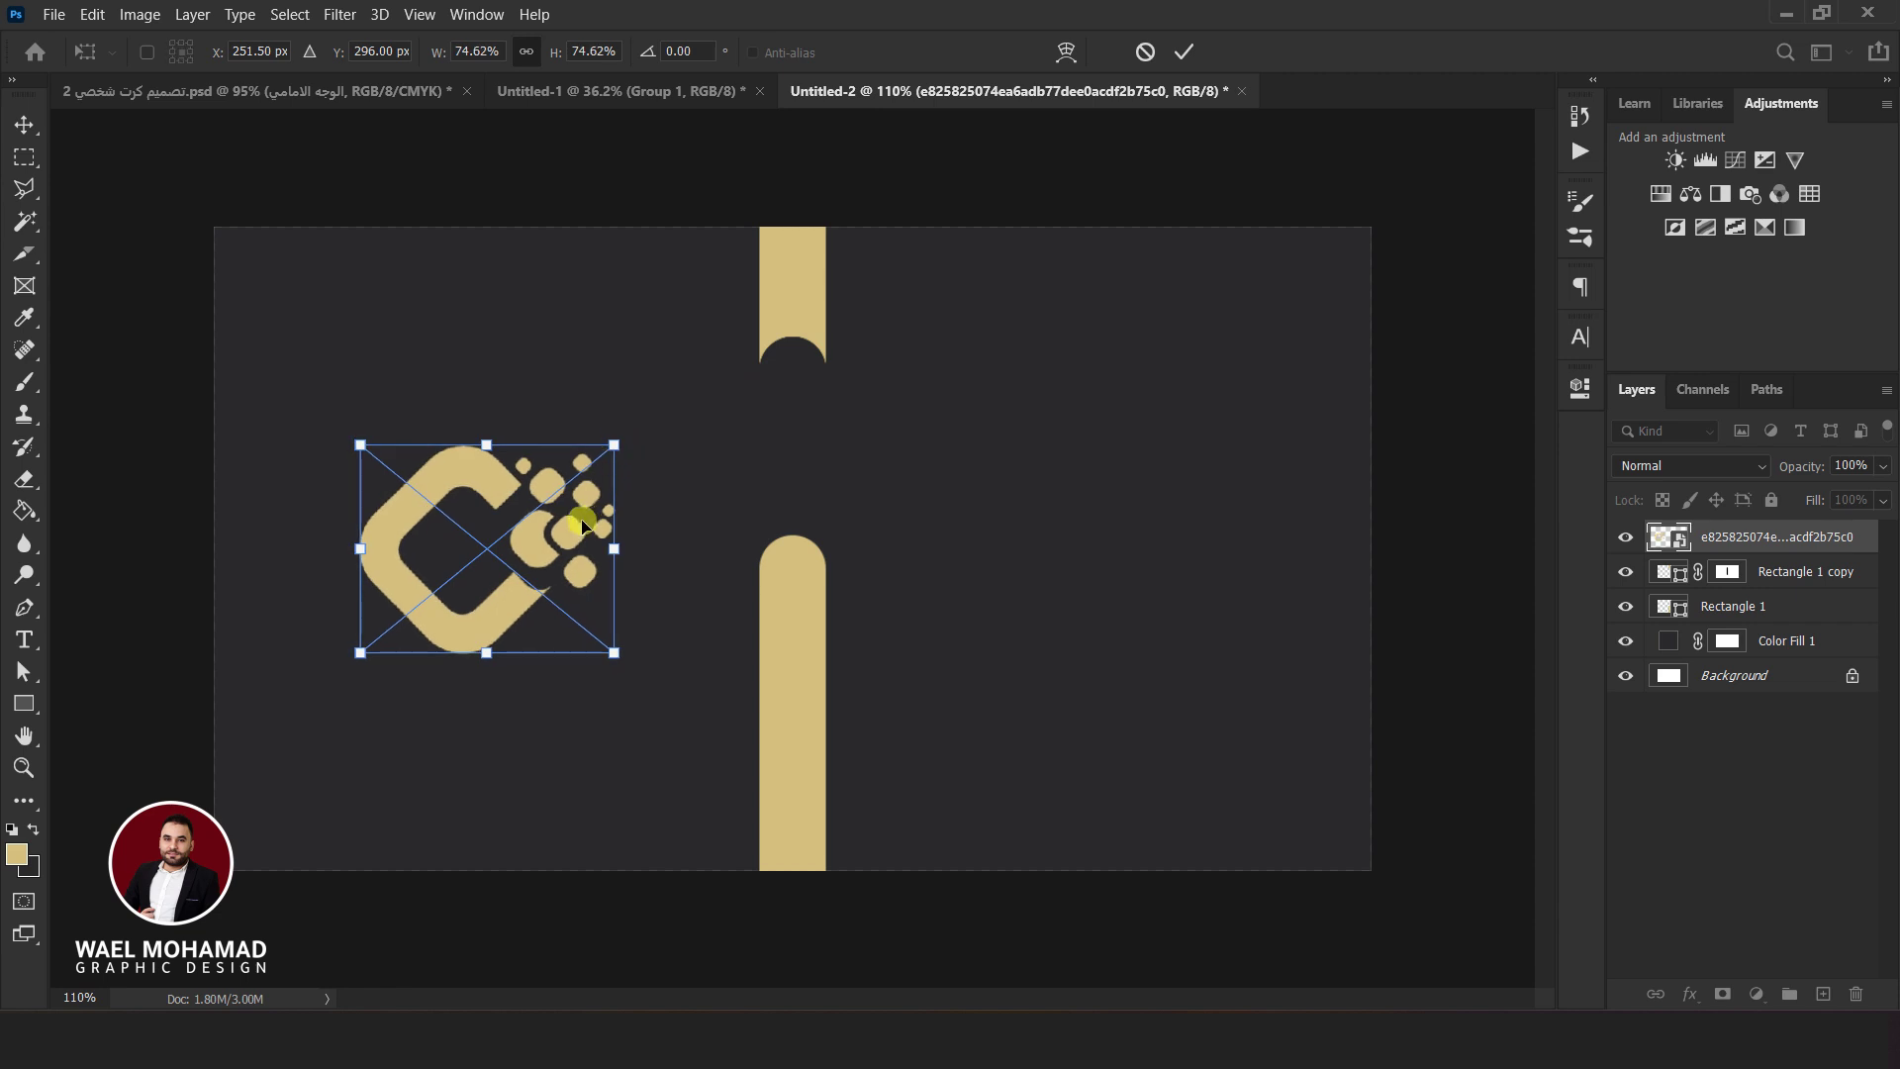
key(Return)
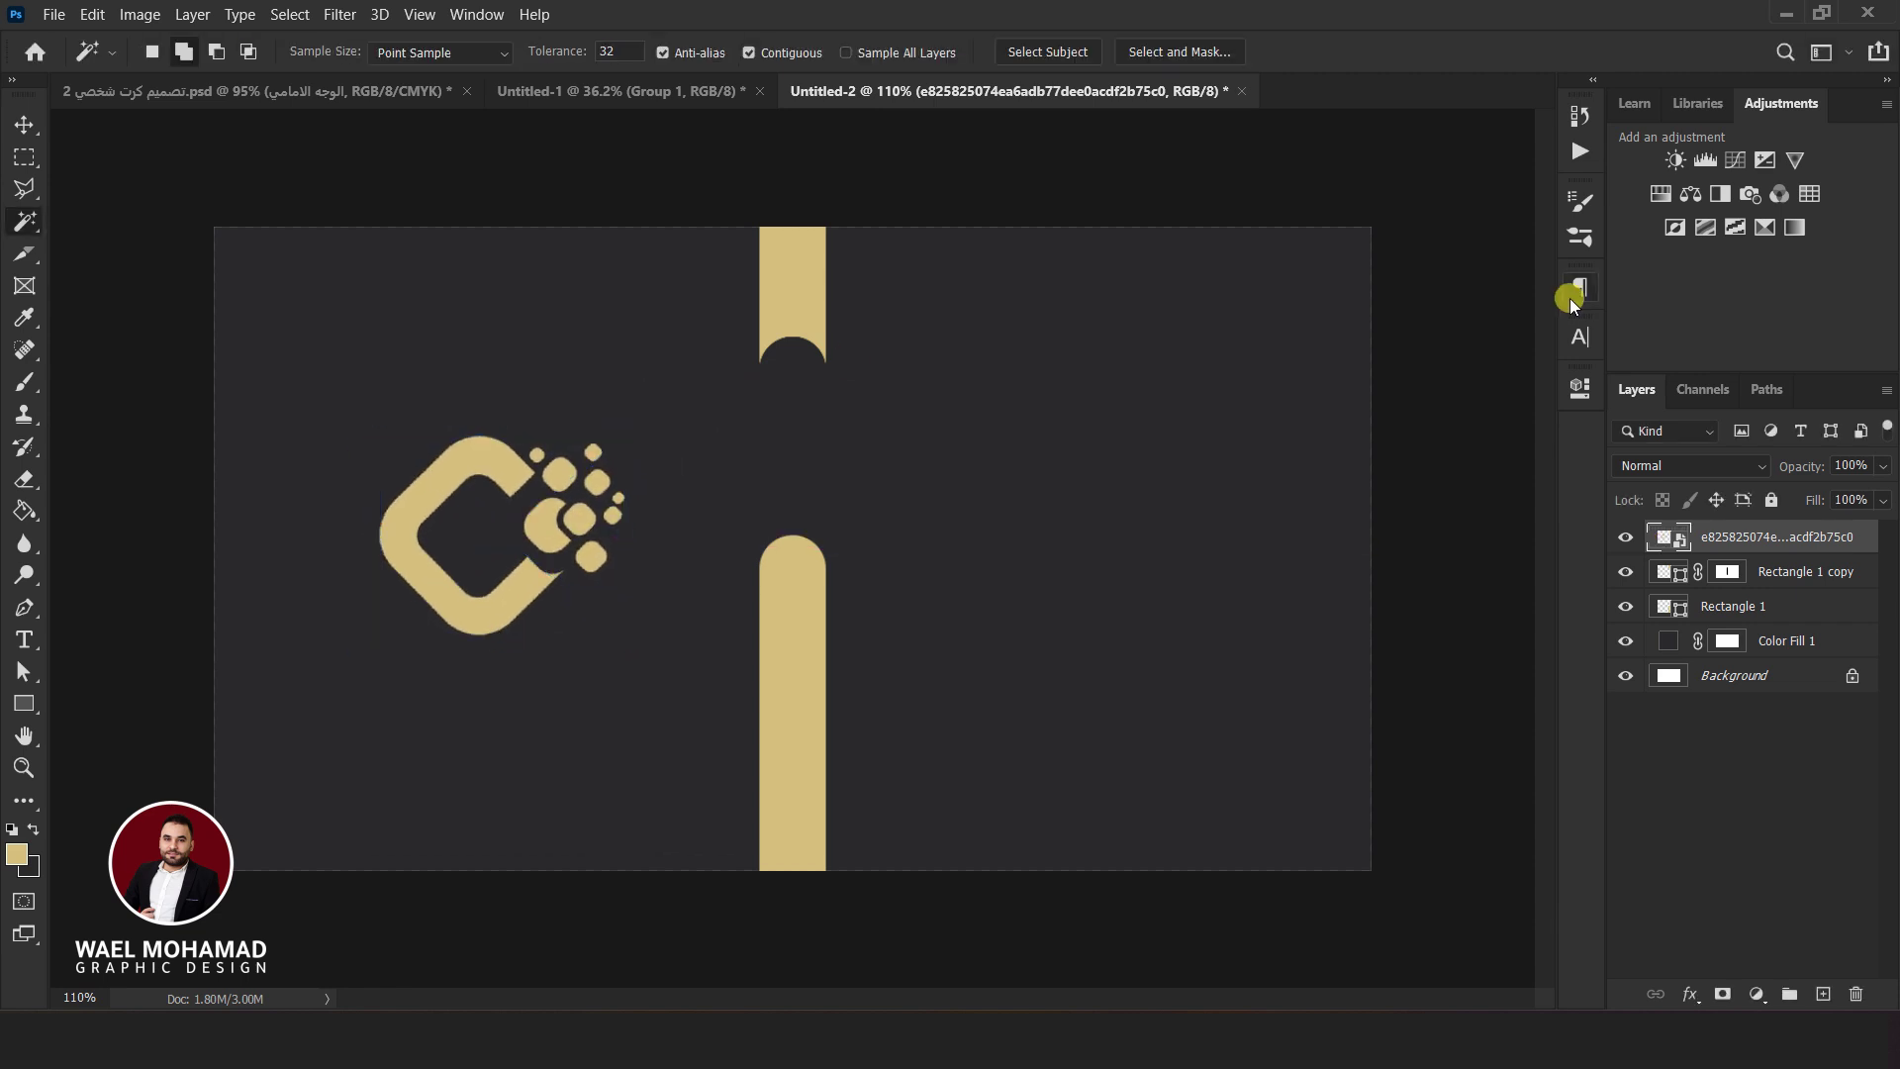
Centre the logo on the card, then move it left of the bars at mid-height
key(ctrl+a)
click(24, 124)
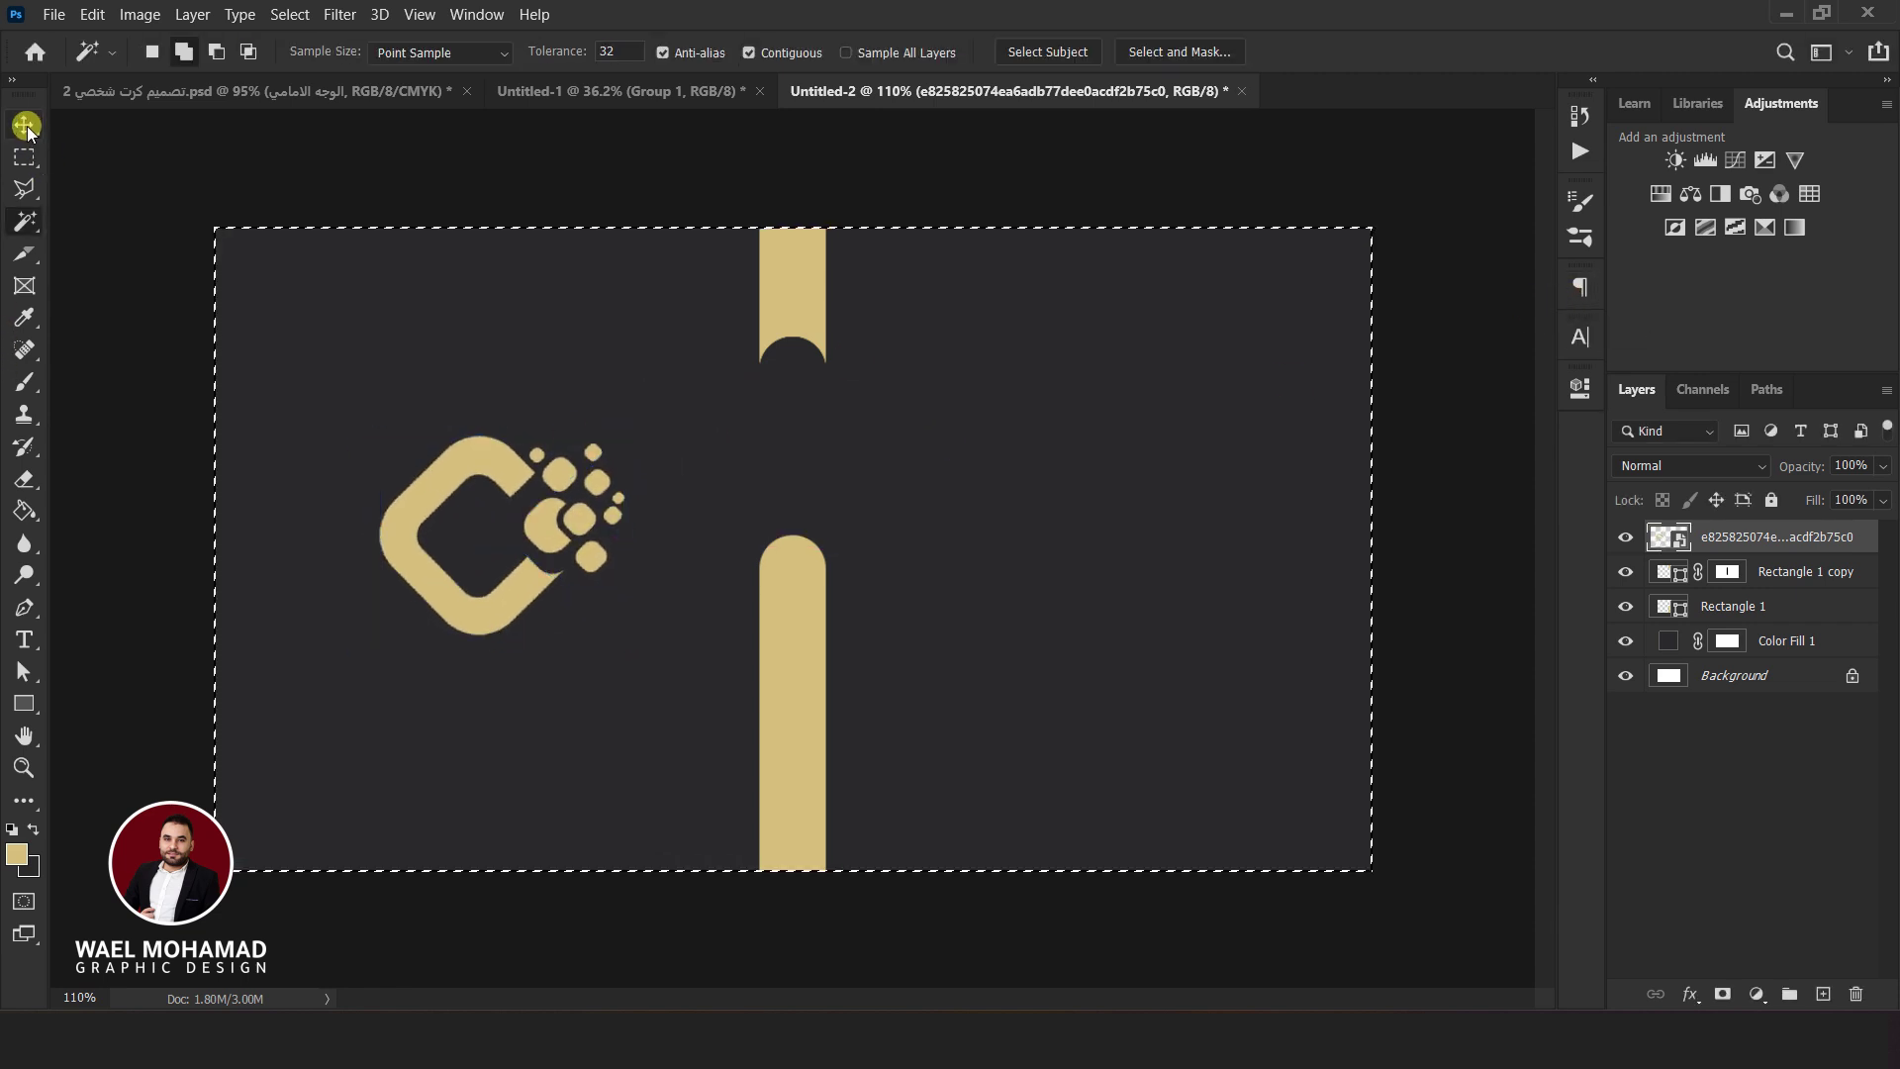
click(728, 51)
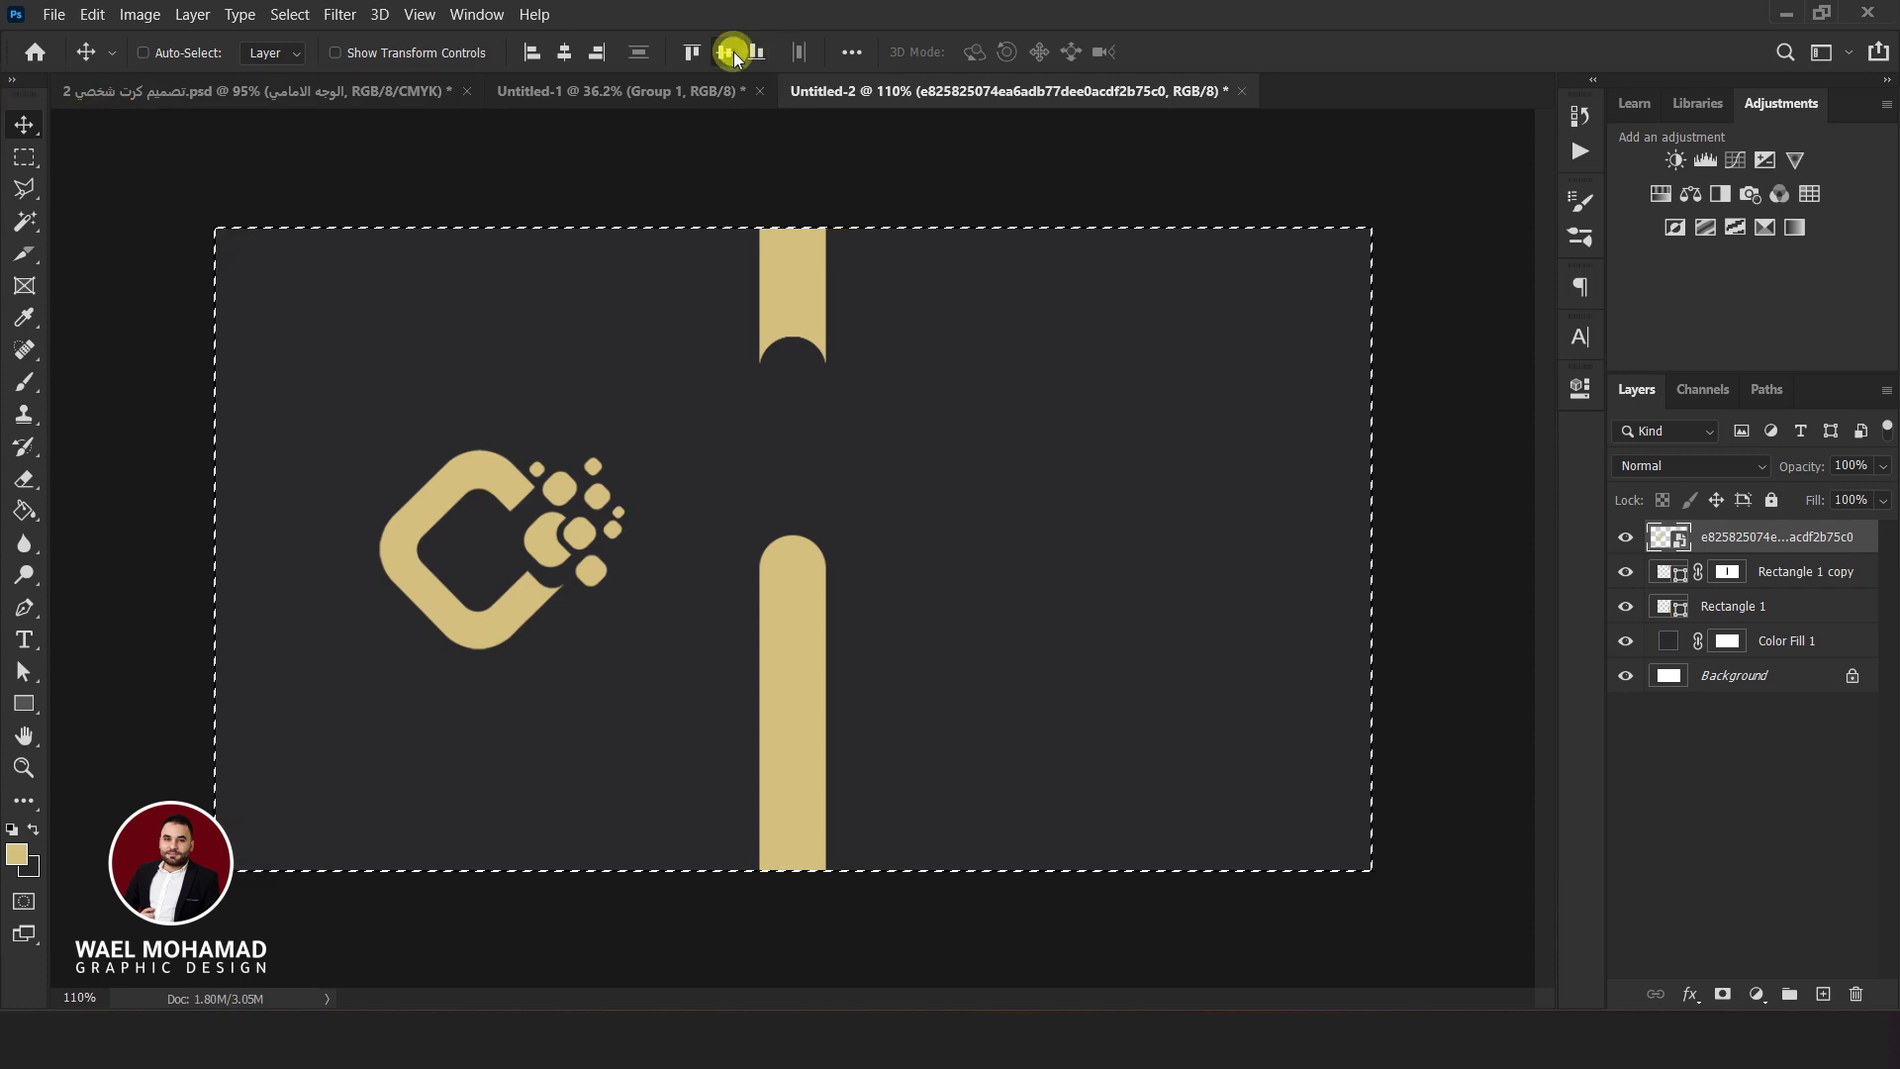
click(561, 49)
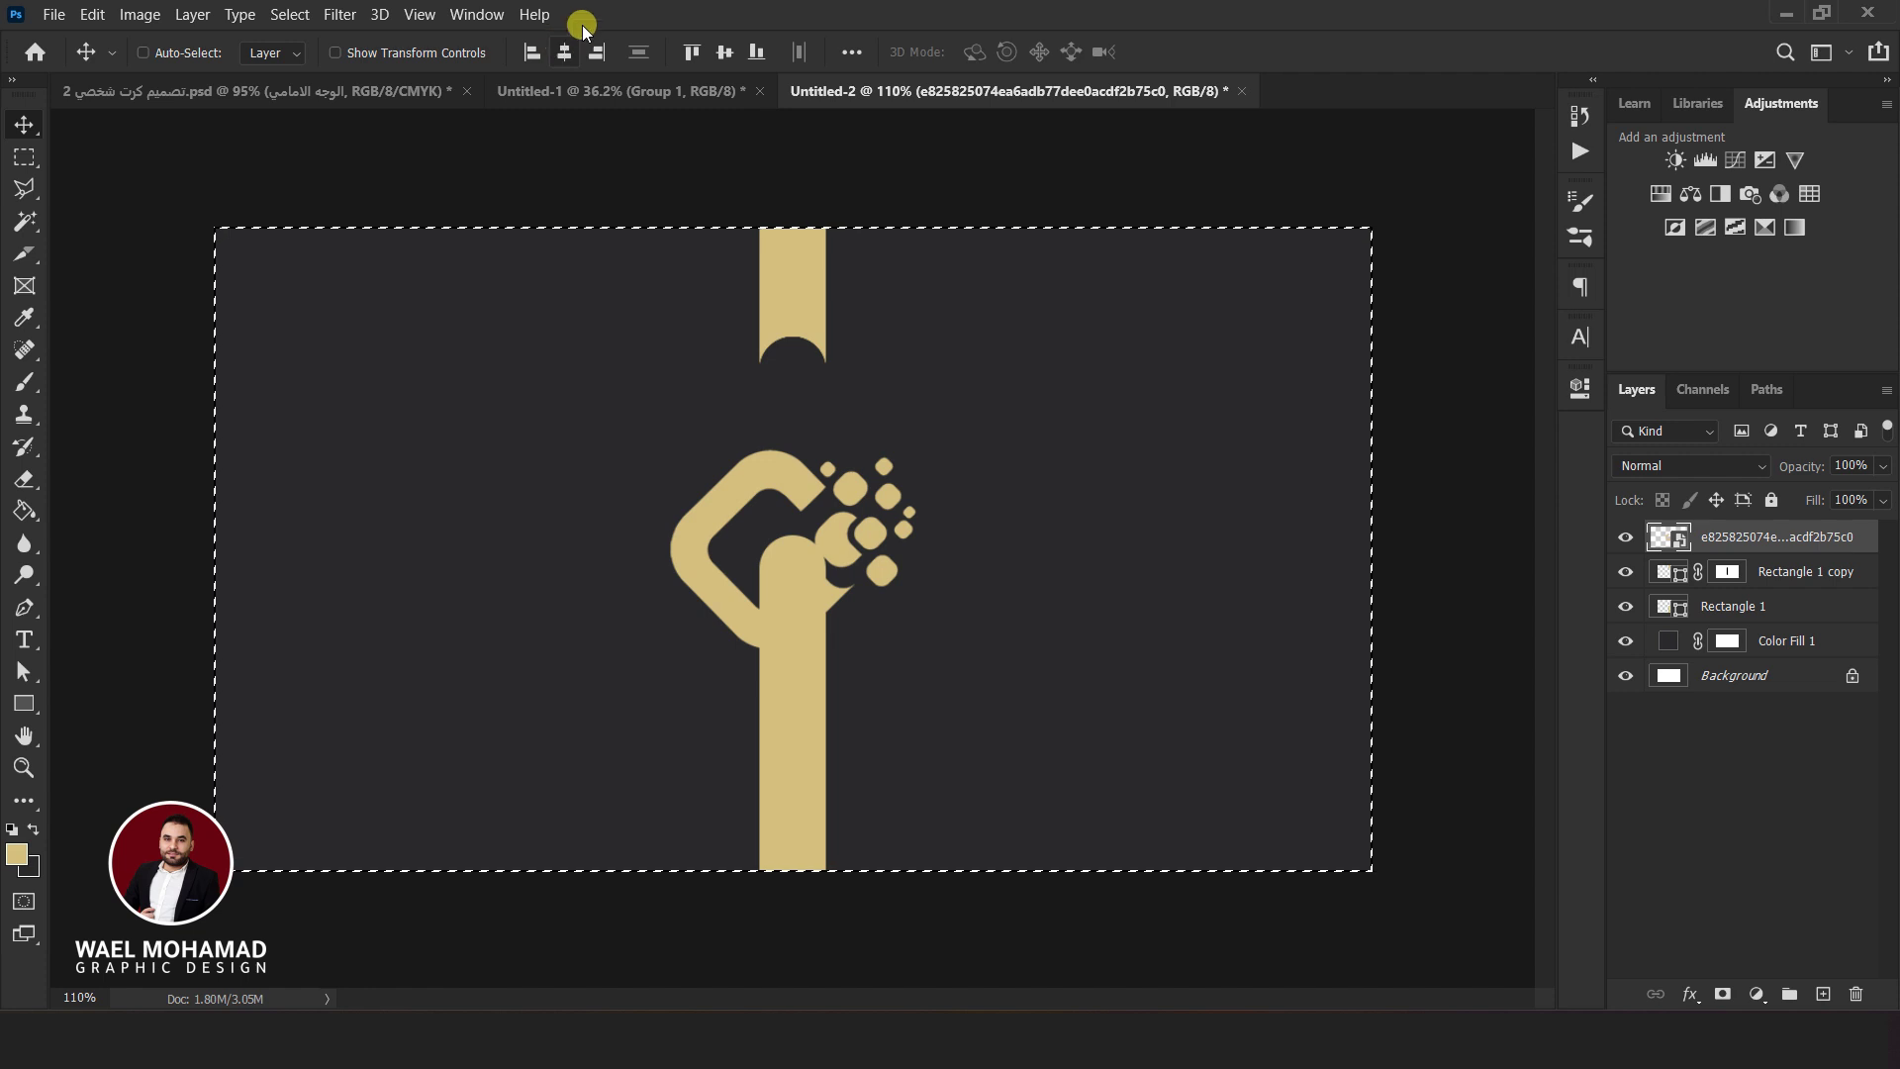
key(ctrl+d)
drag(772, 445, 470, 433)
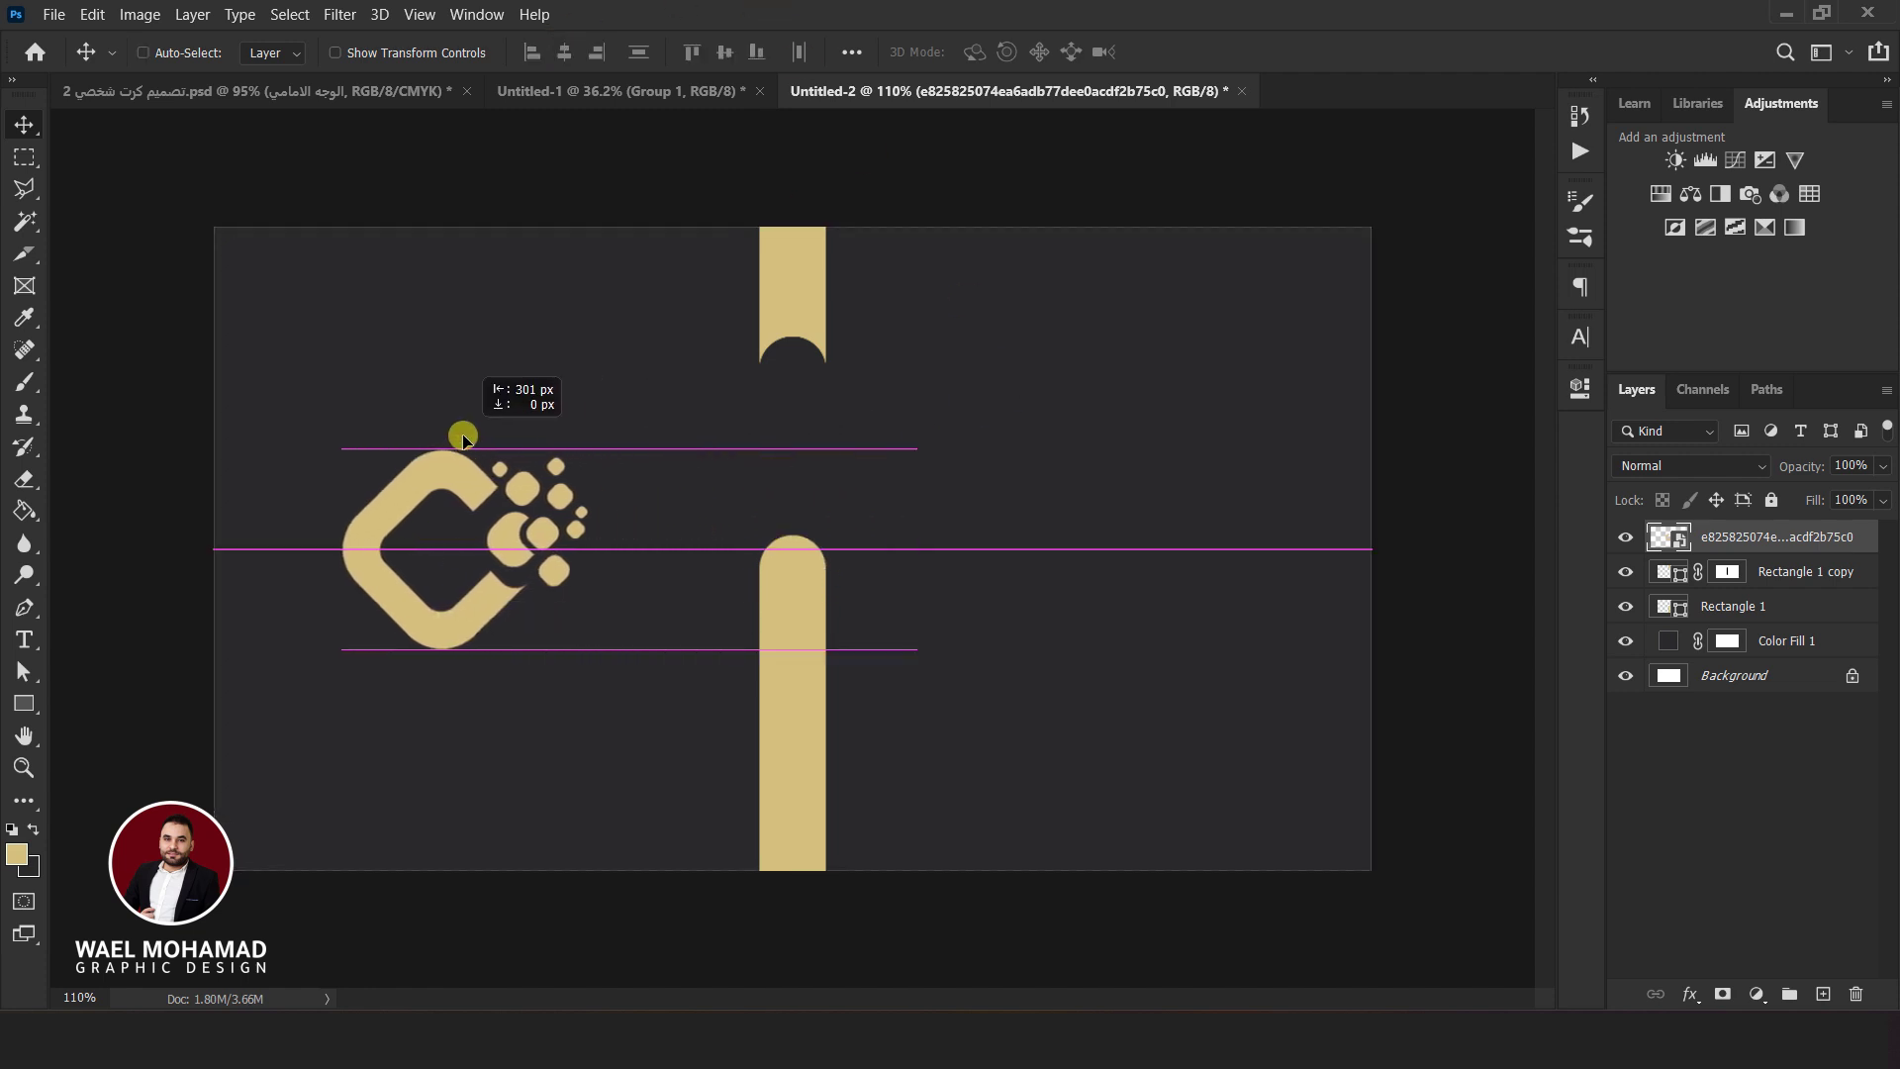
Copy the name and GRAPHIC DESIGNER group beside the top gold bar, with its person icon hidden
click(416, 91)
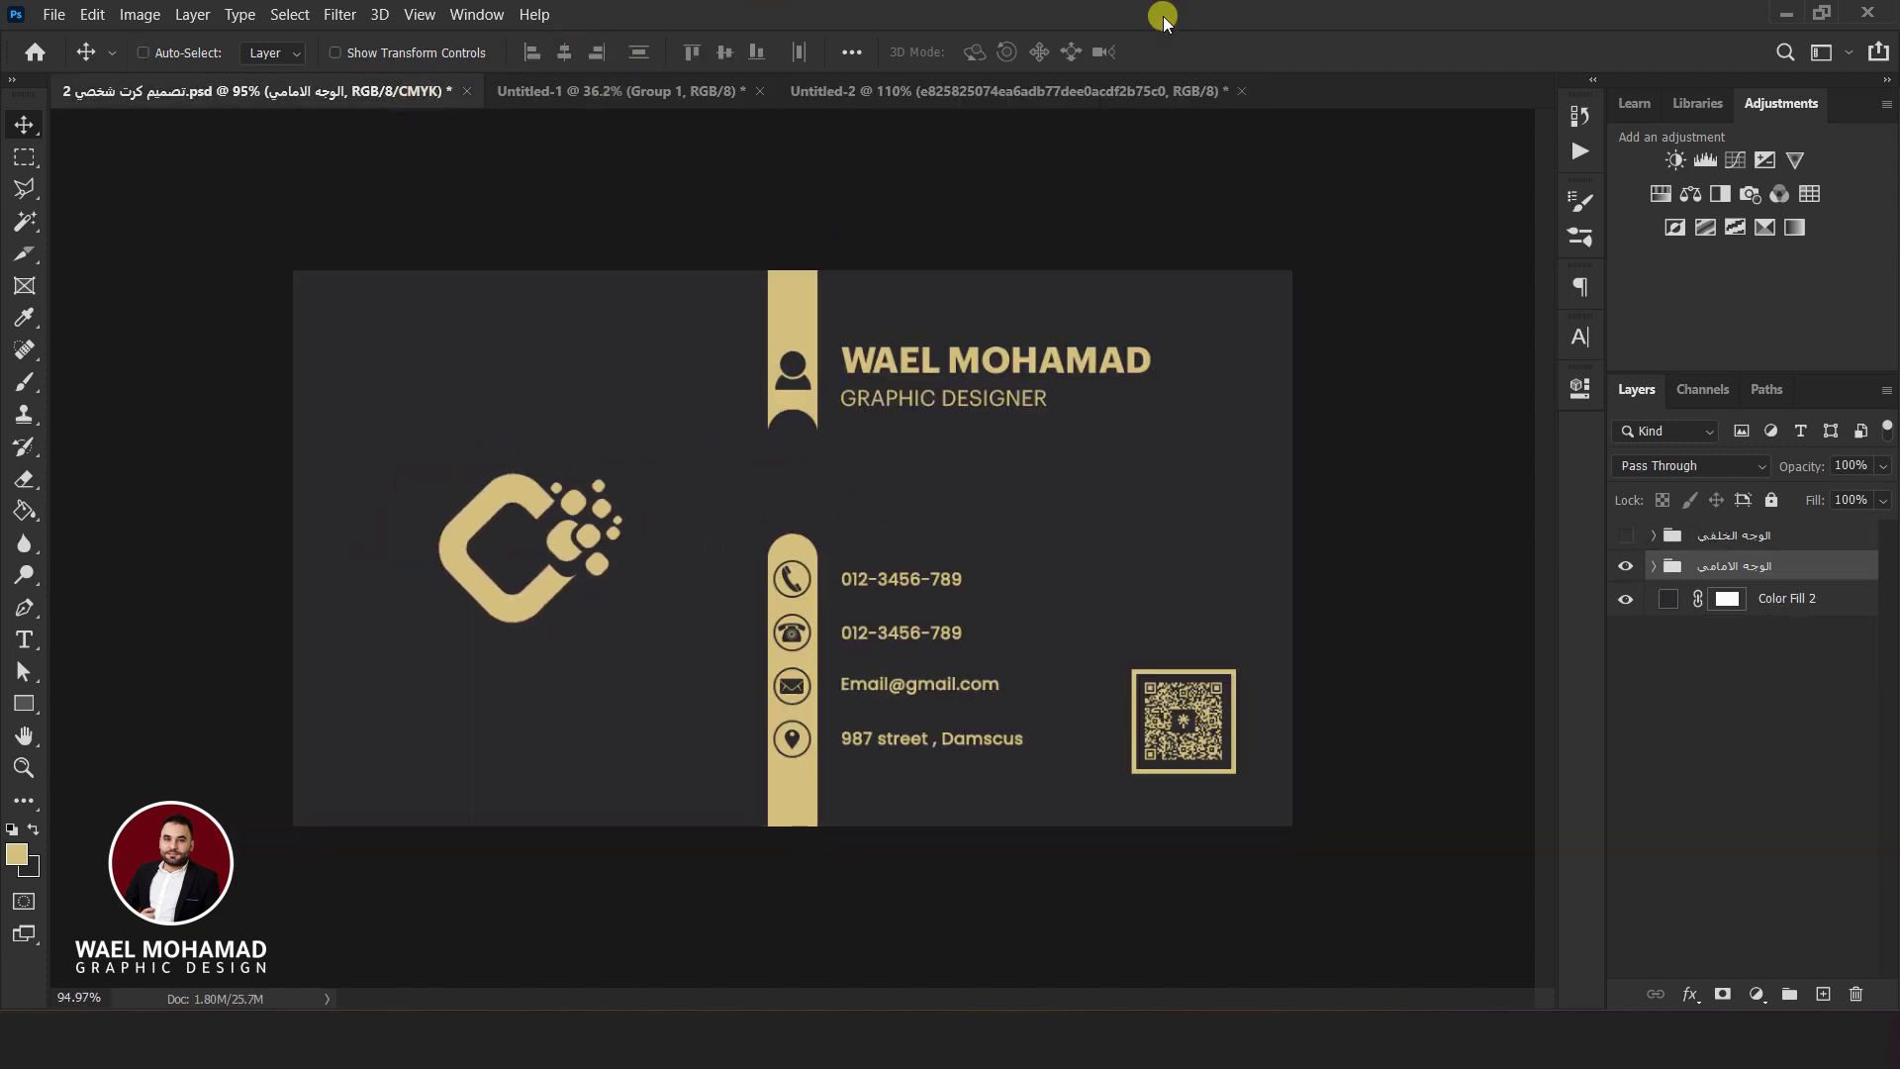
click(1653, 565)
drag(1738, 662, 1197, 277)
drag(1201, 395, 978, 307)
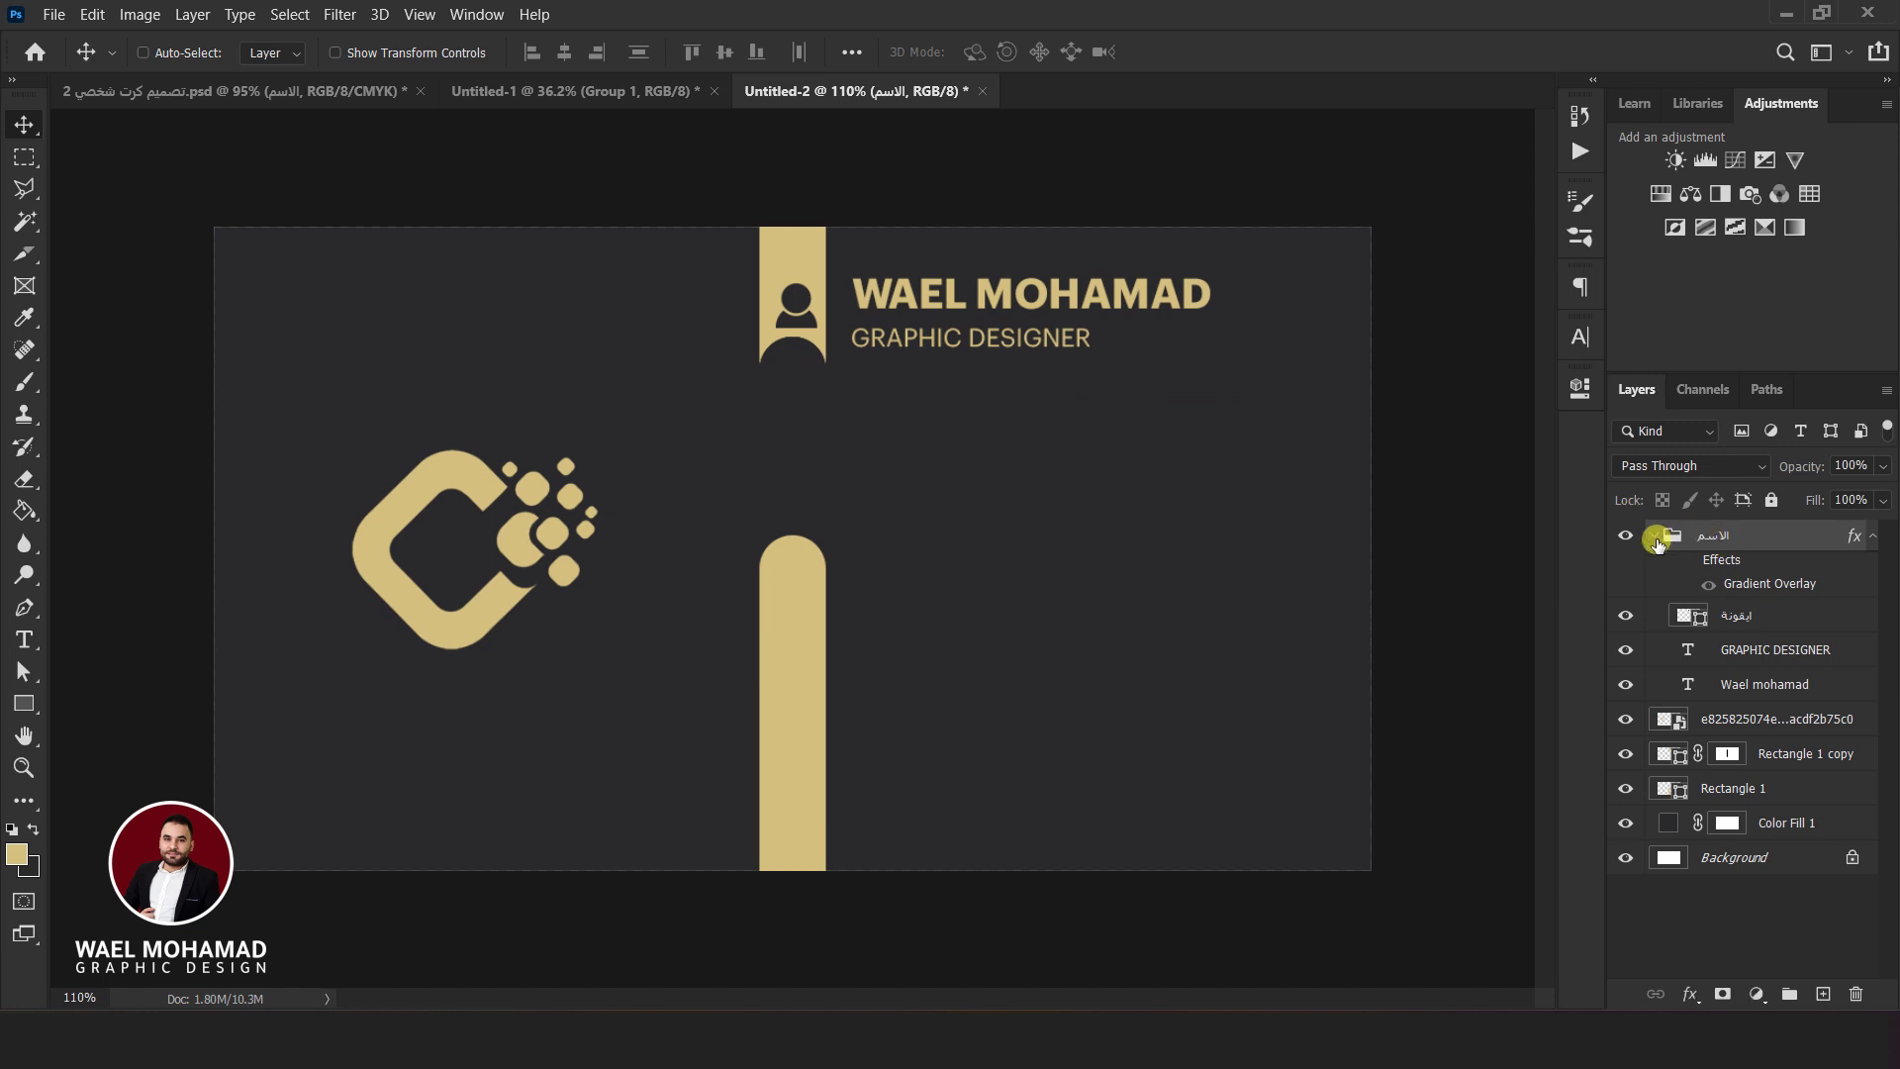
click(1625, 615)
drag(1009, 342, 1009, 342)
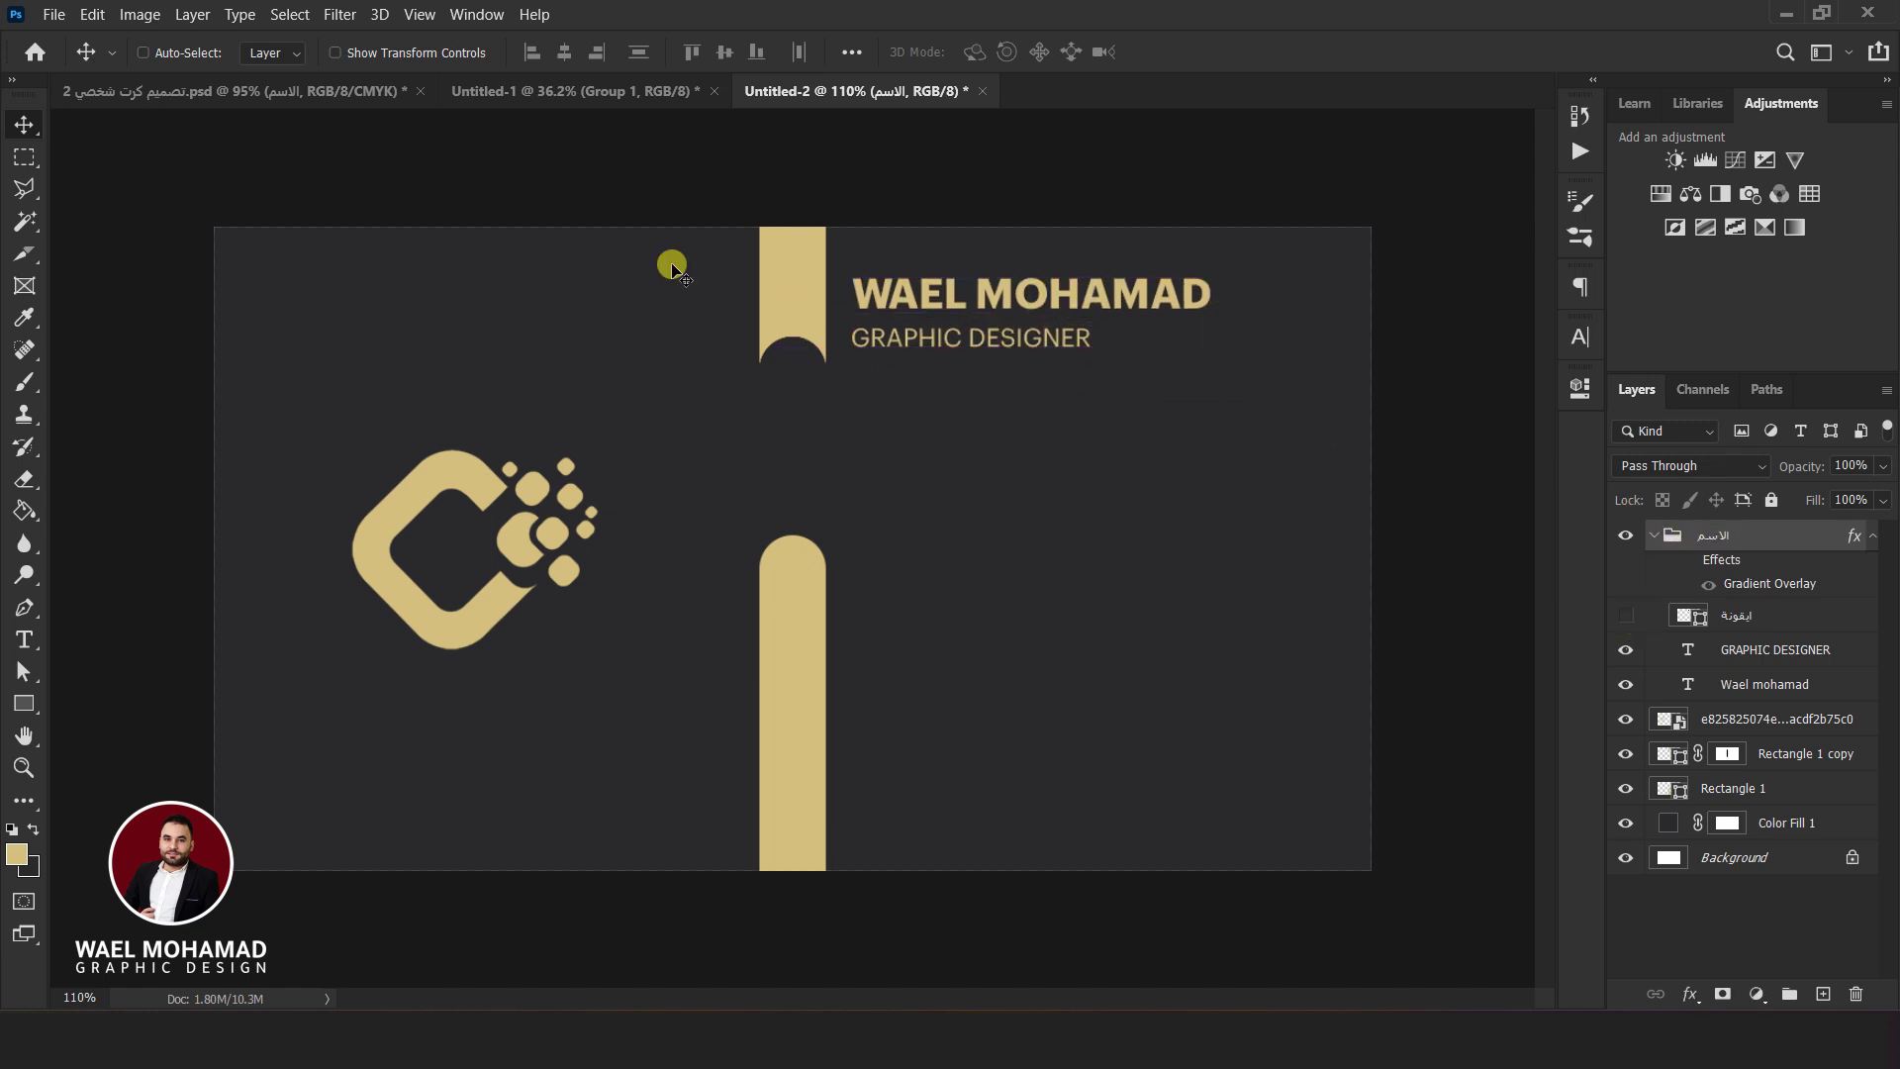
Keep the name in Graphik Arabic and the GRAPHIC DESIGNER title at Regular weight
key(t)
click(356, 52)
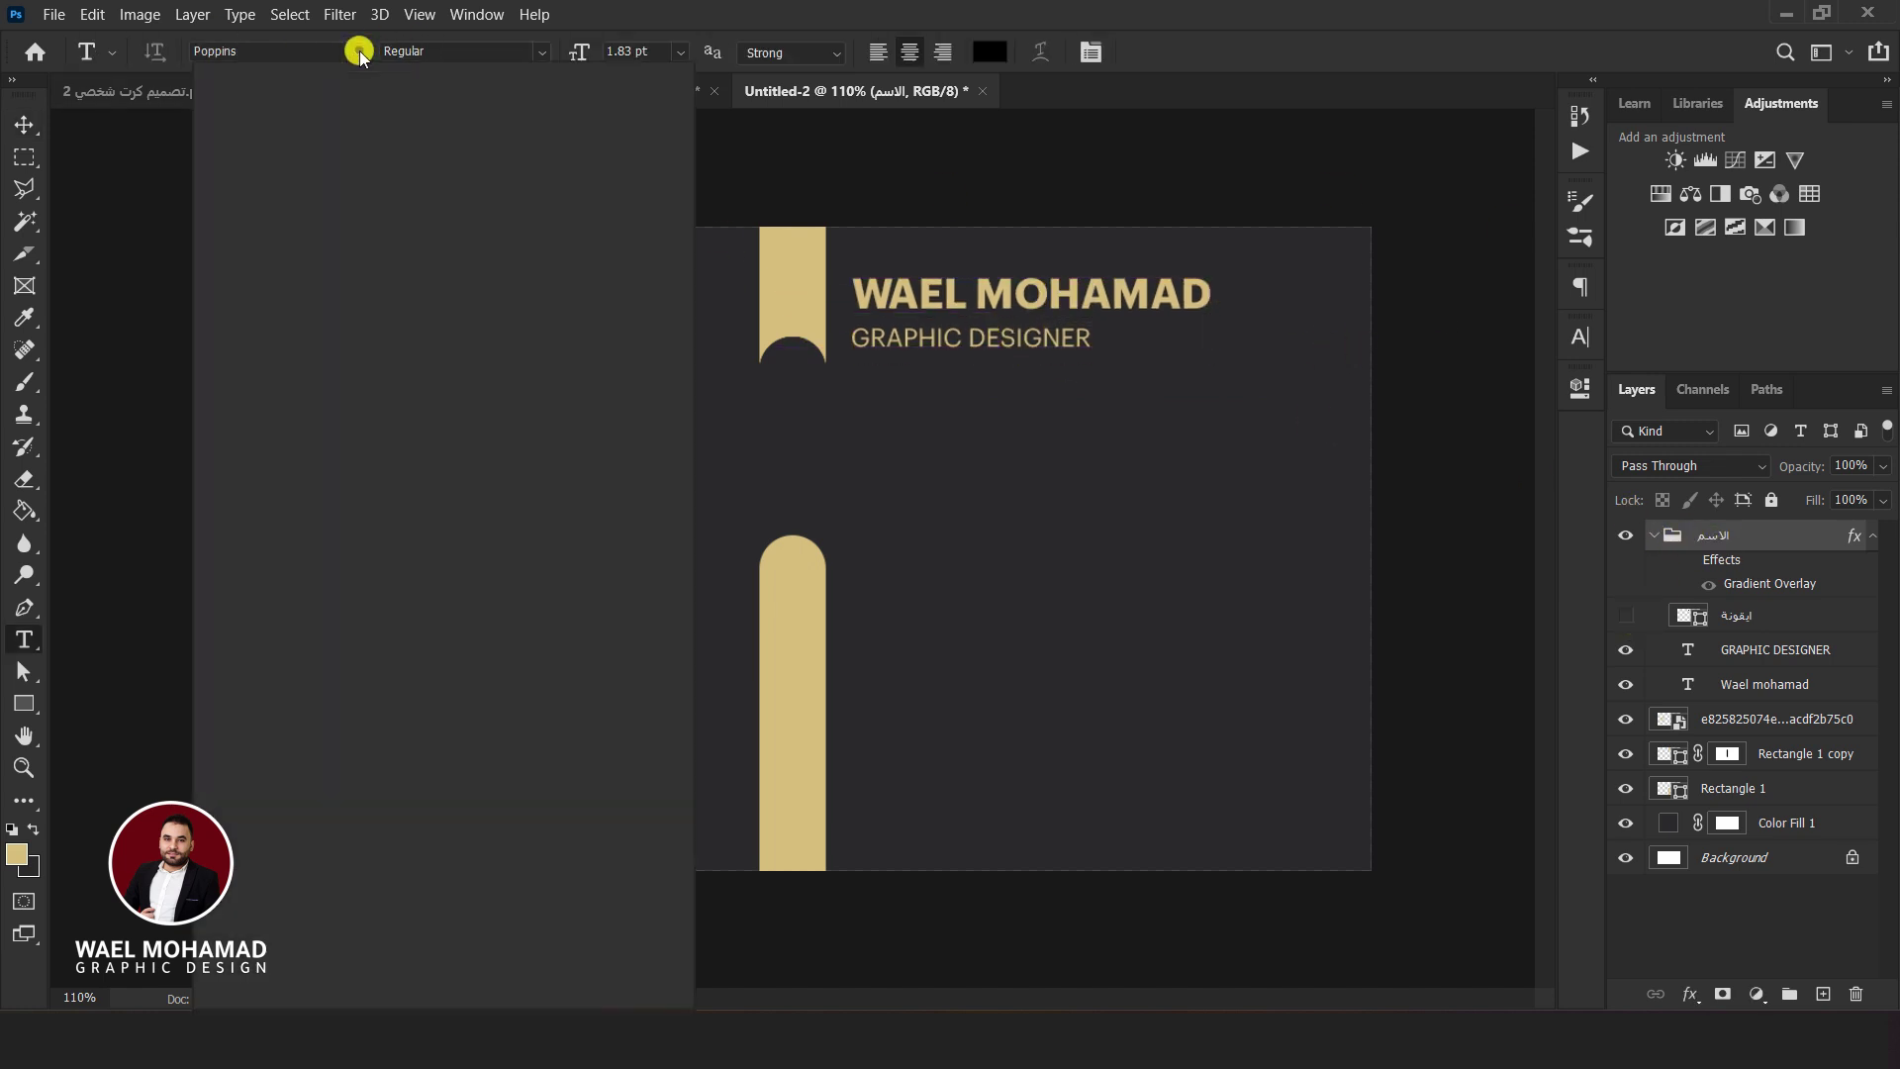
click(294, 129)
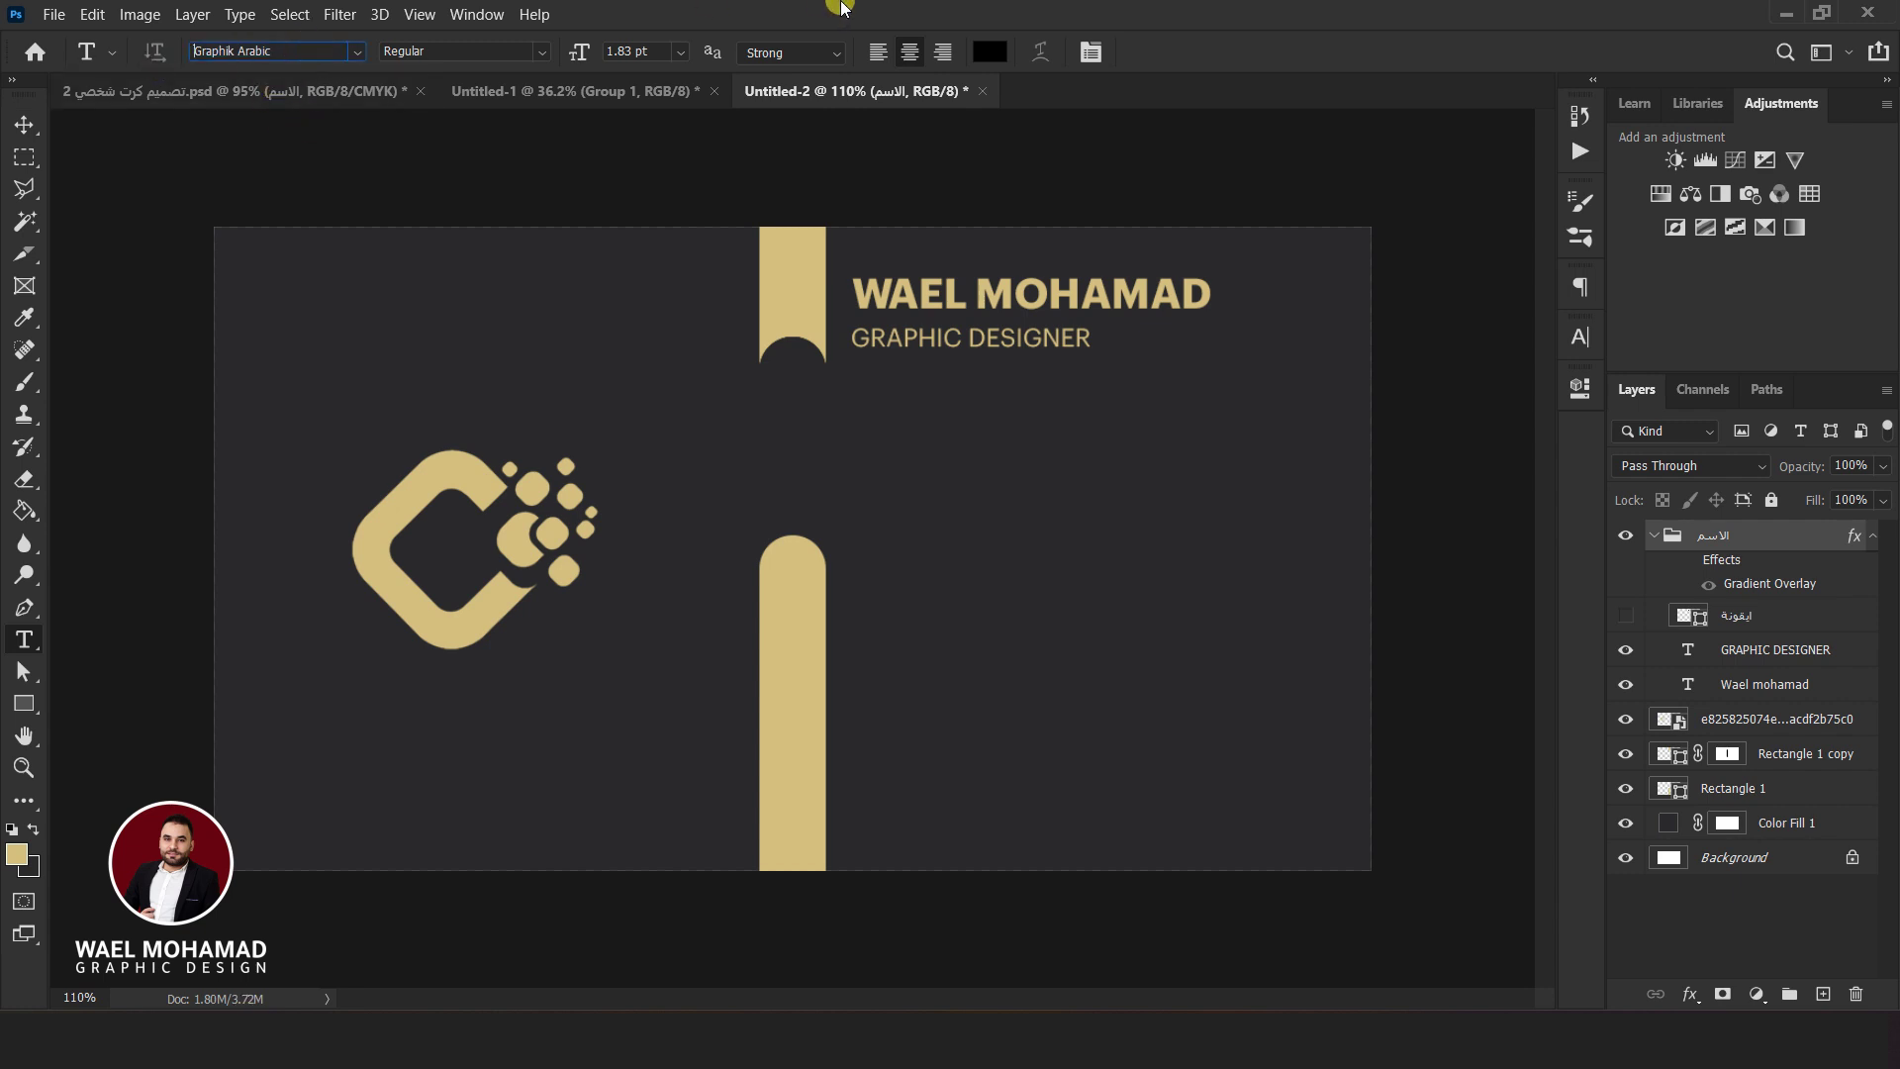
triple_click(955, 297)
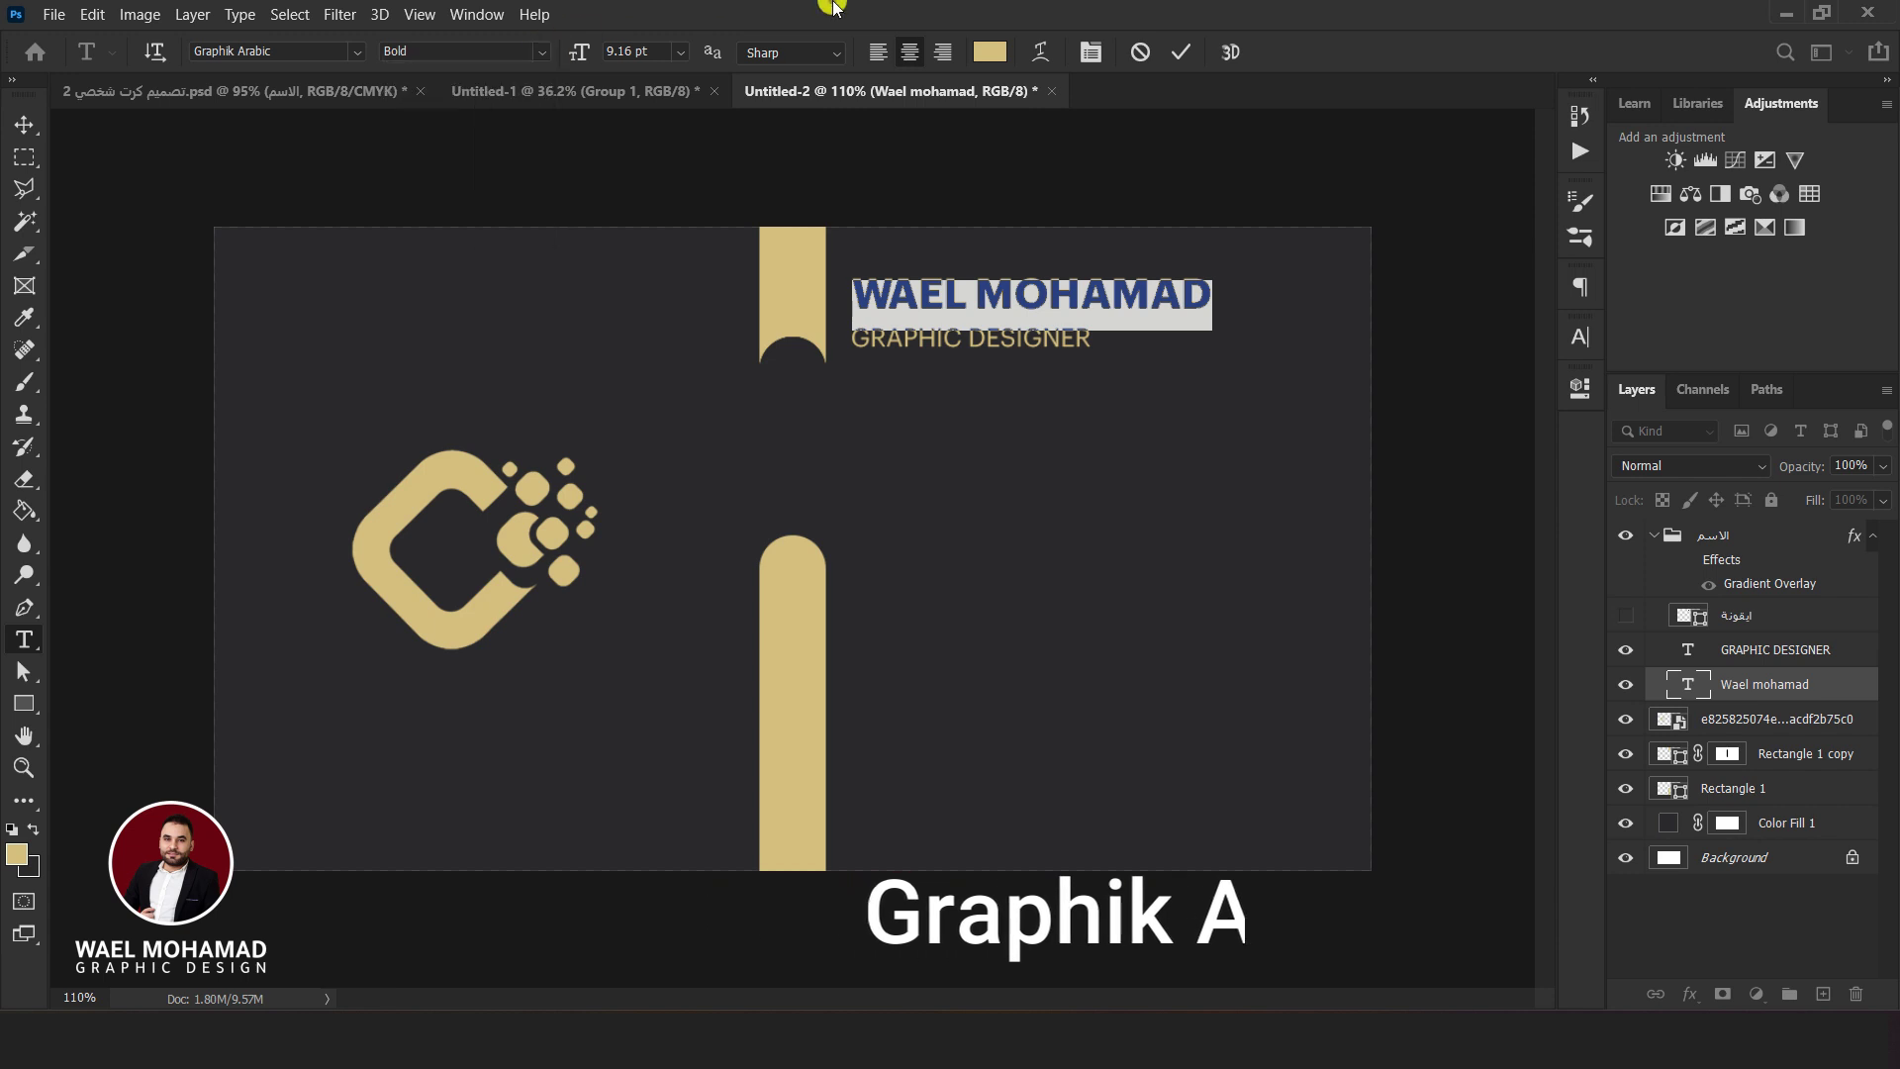
key(ctrl+Return)
double_click(1000, 337)
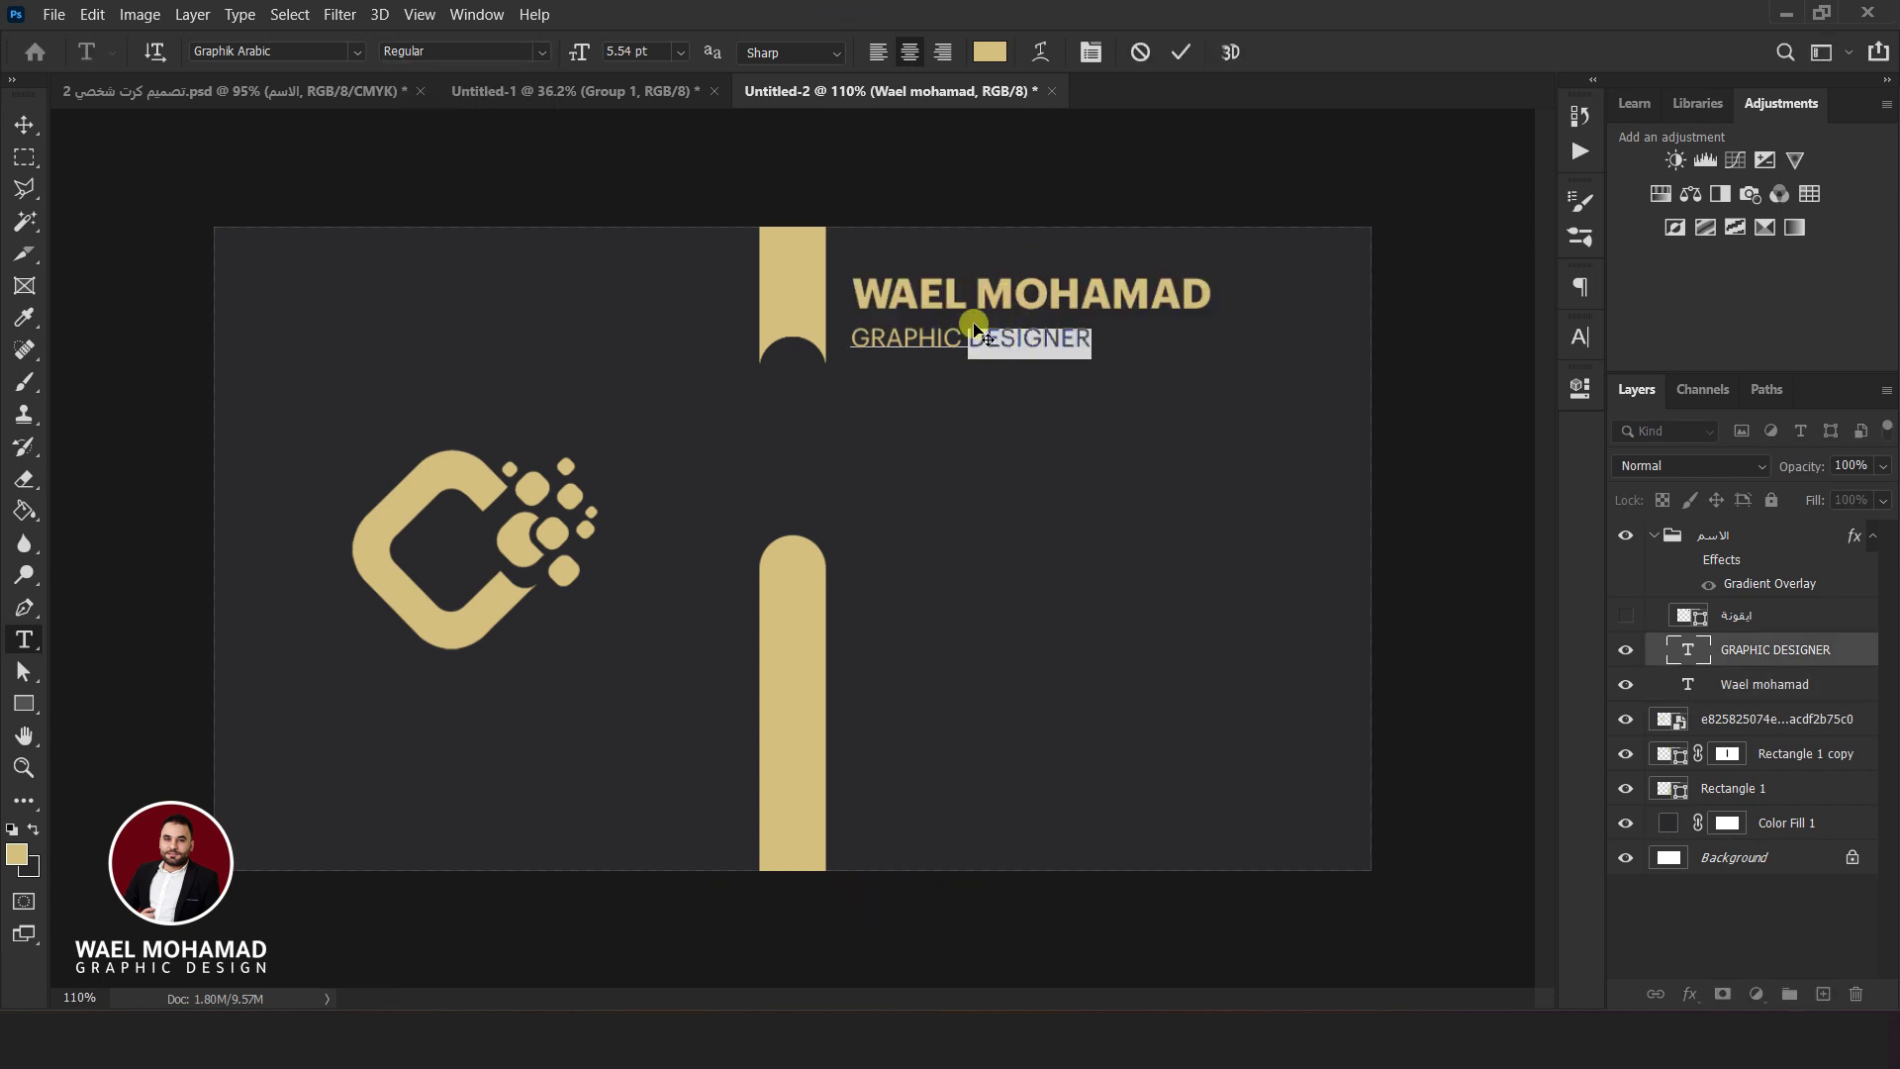
click(543, 49)
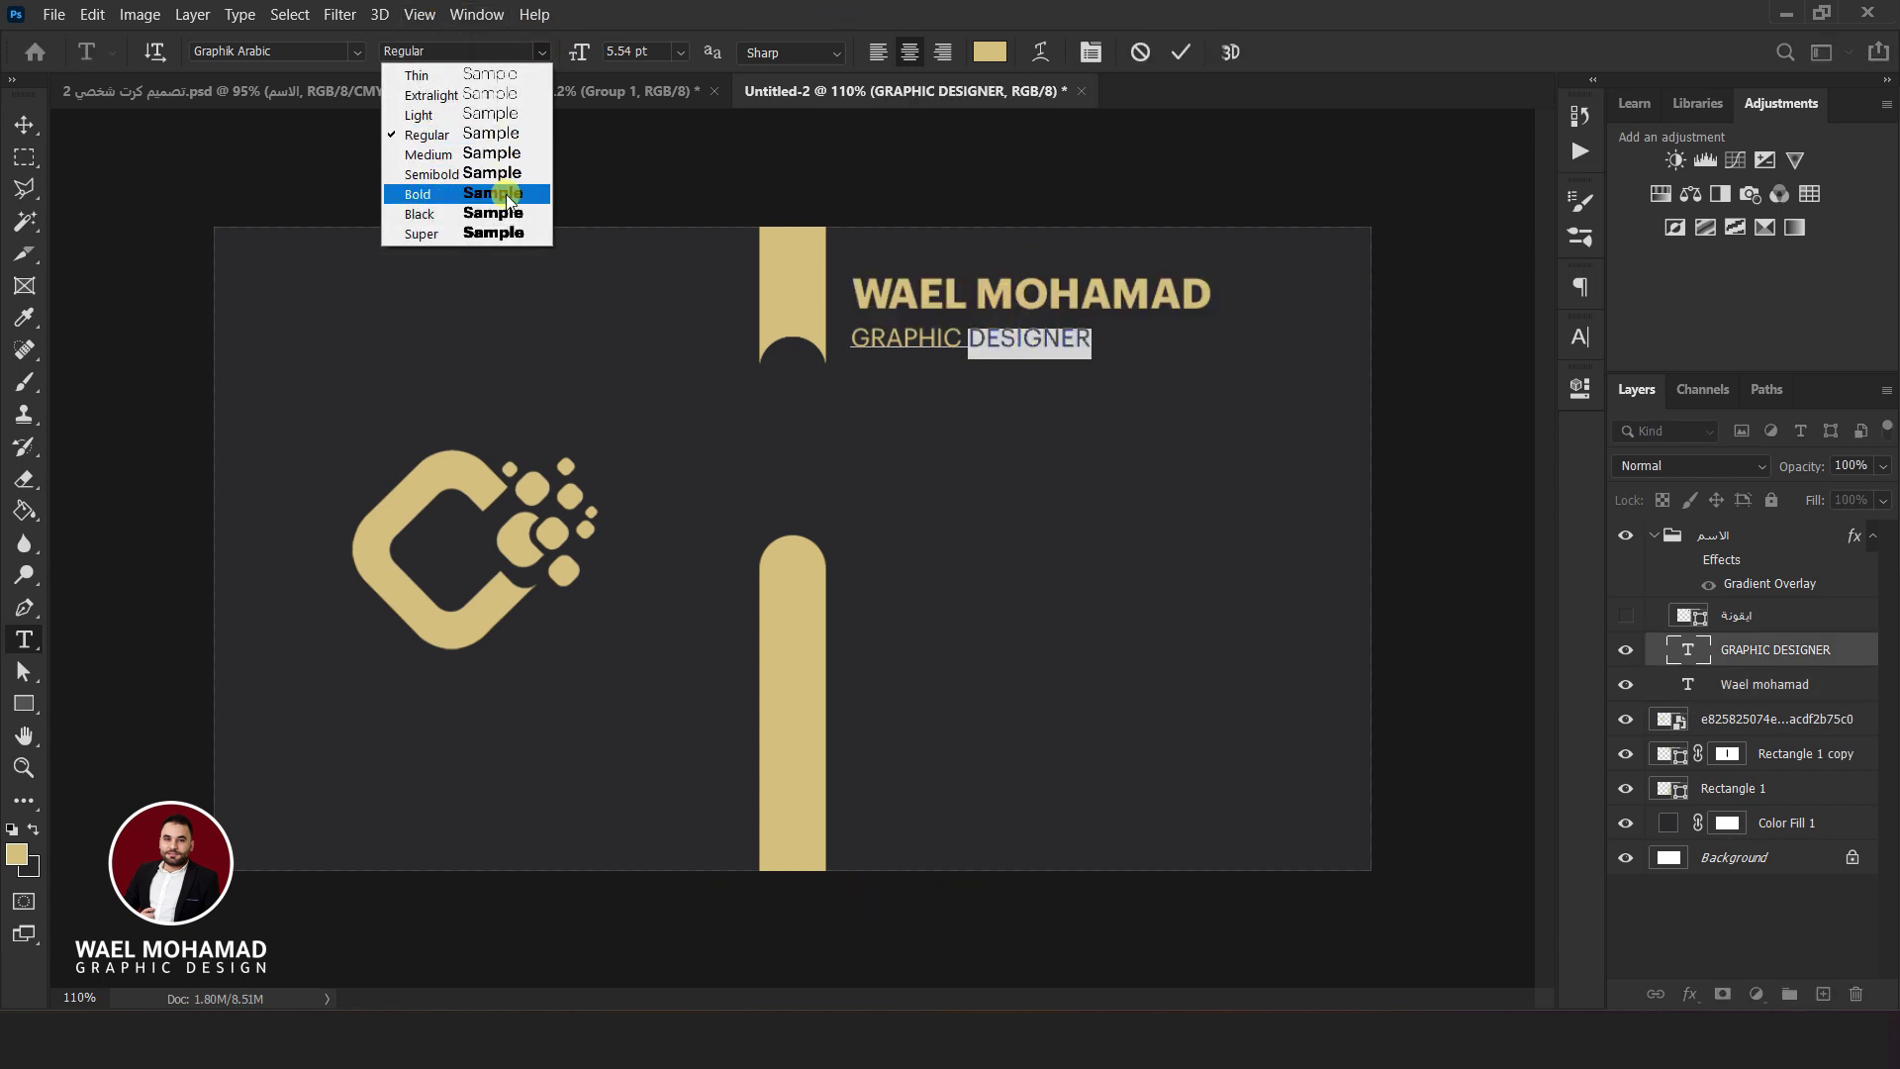
click(1054, 8)
key(ctrl+Return)
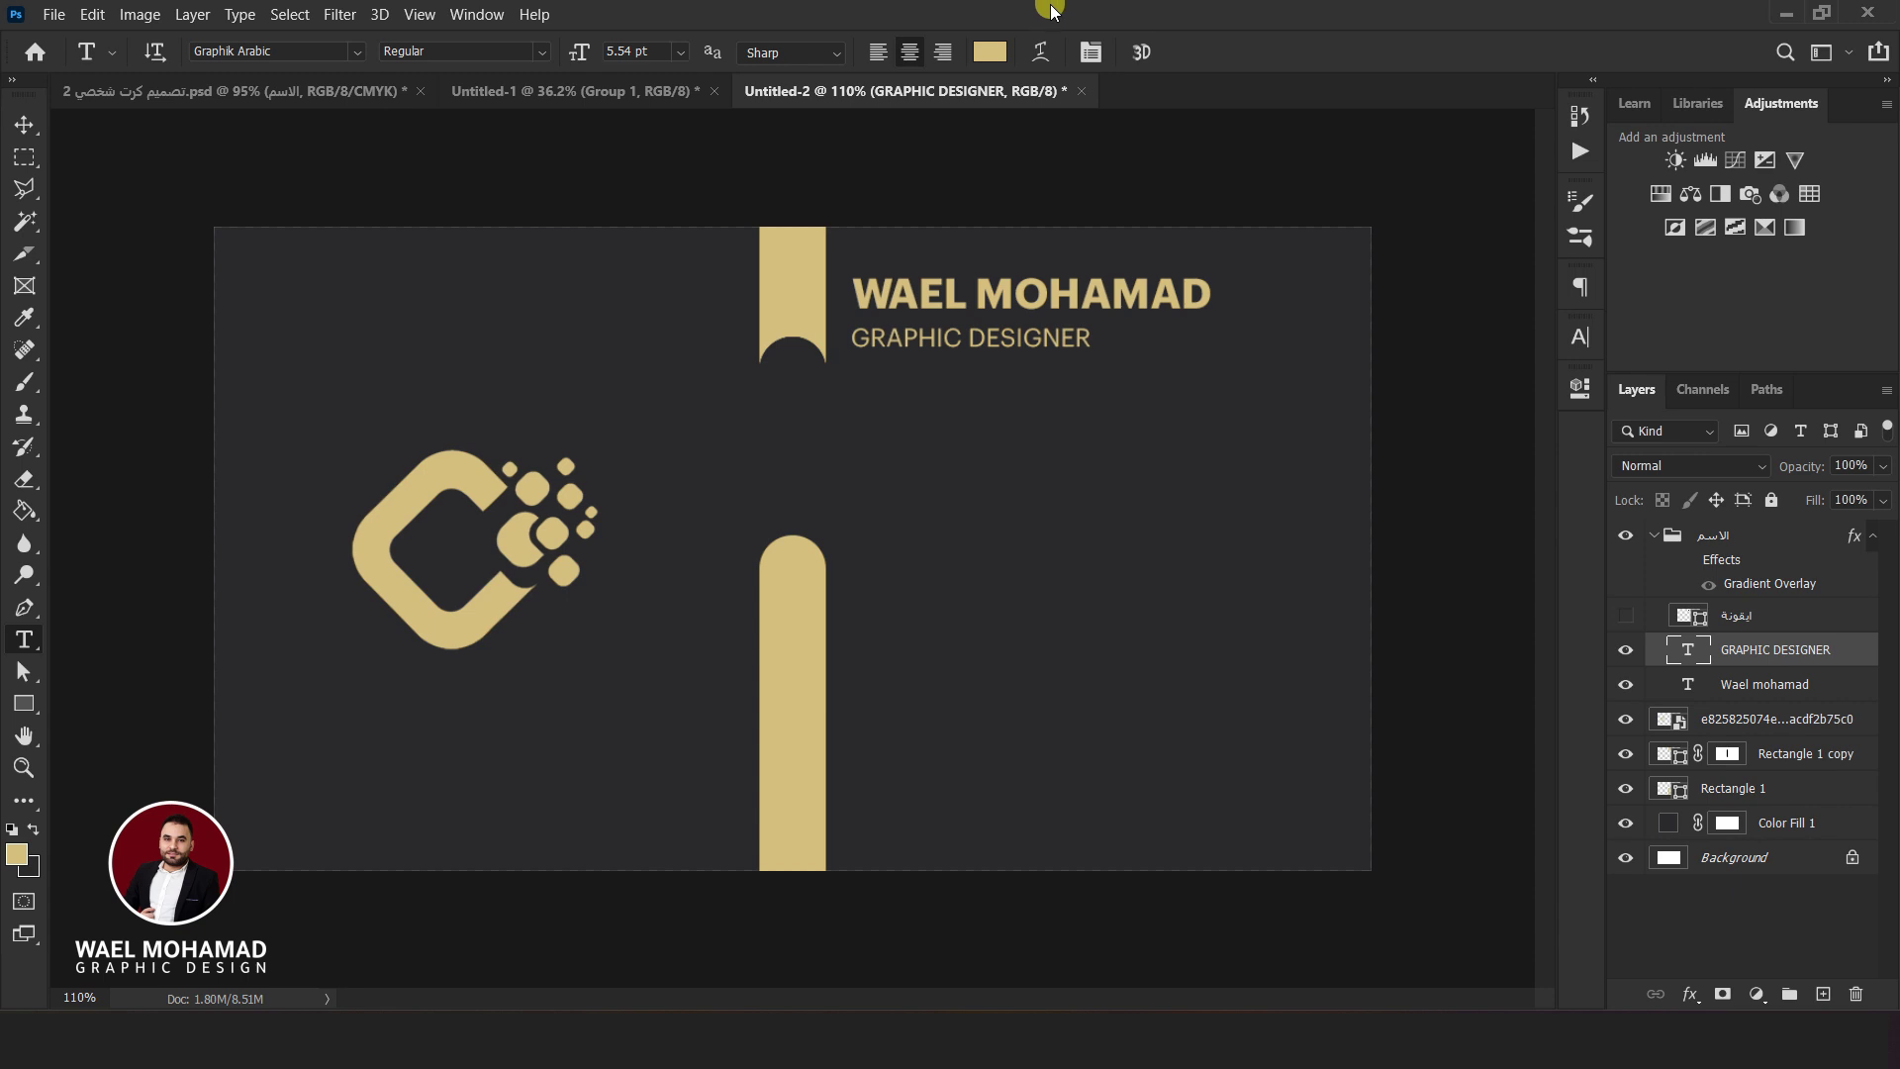
Drag the top gold bar's mask 28 px down to lower its notched end
click(1727, 753)
key(v)
drag(813, 339, 810, 368)
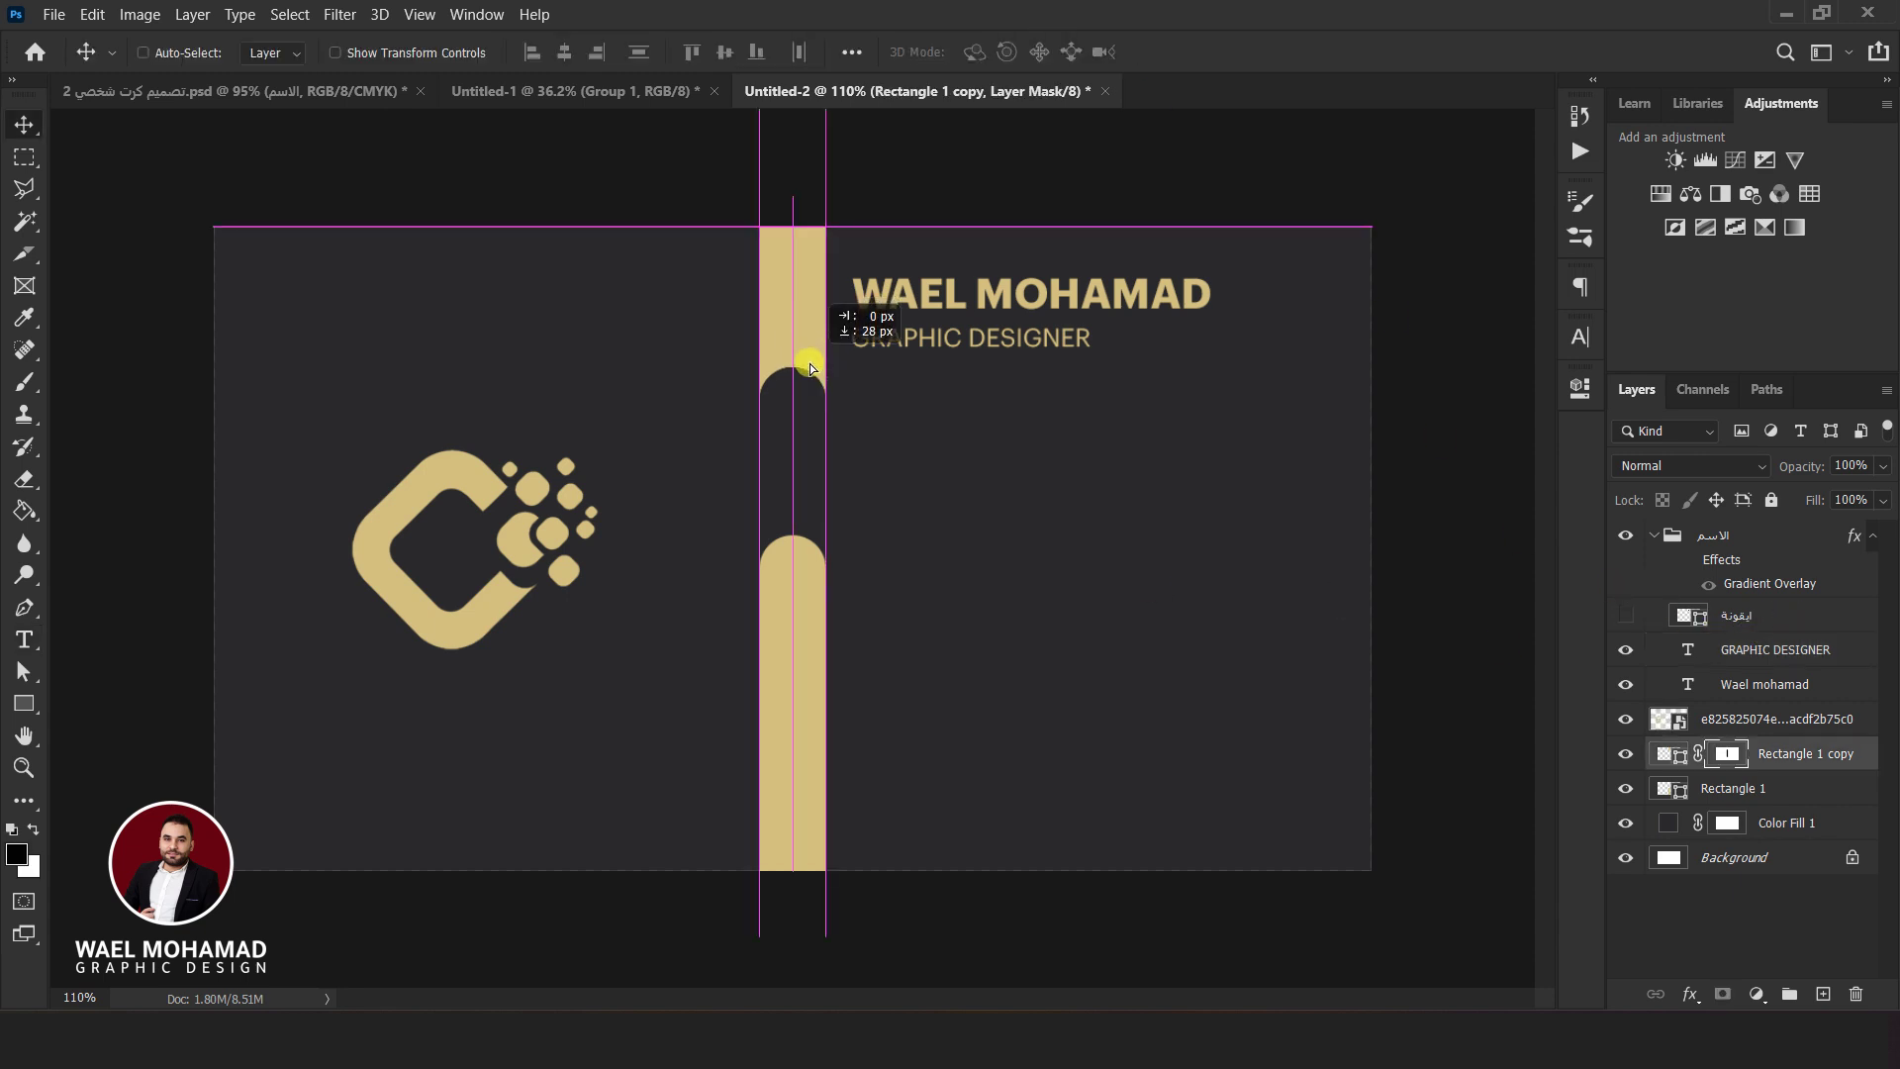
Pick the person icon from the Untitled Custom Shapes folder with the Custom Shape tool
click(1686, 653)
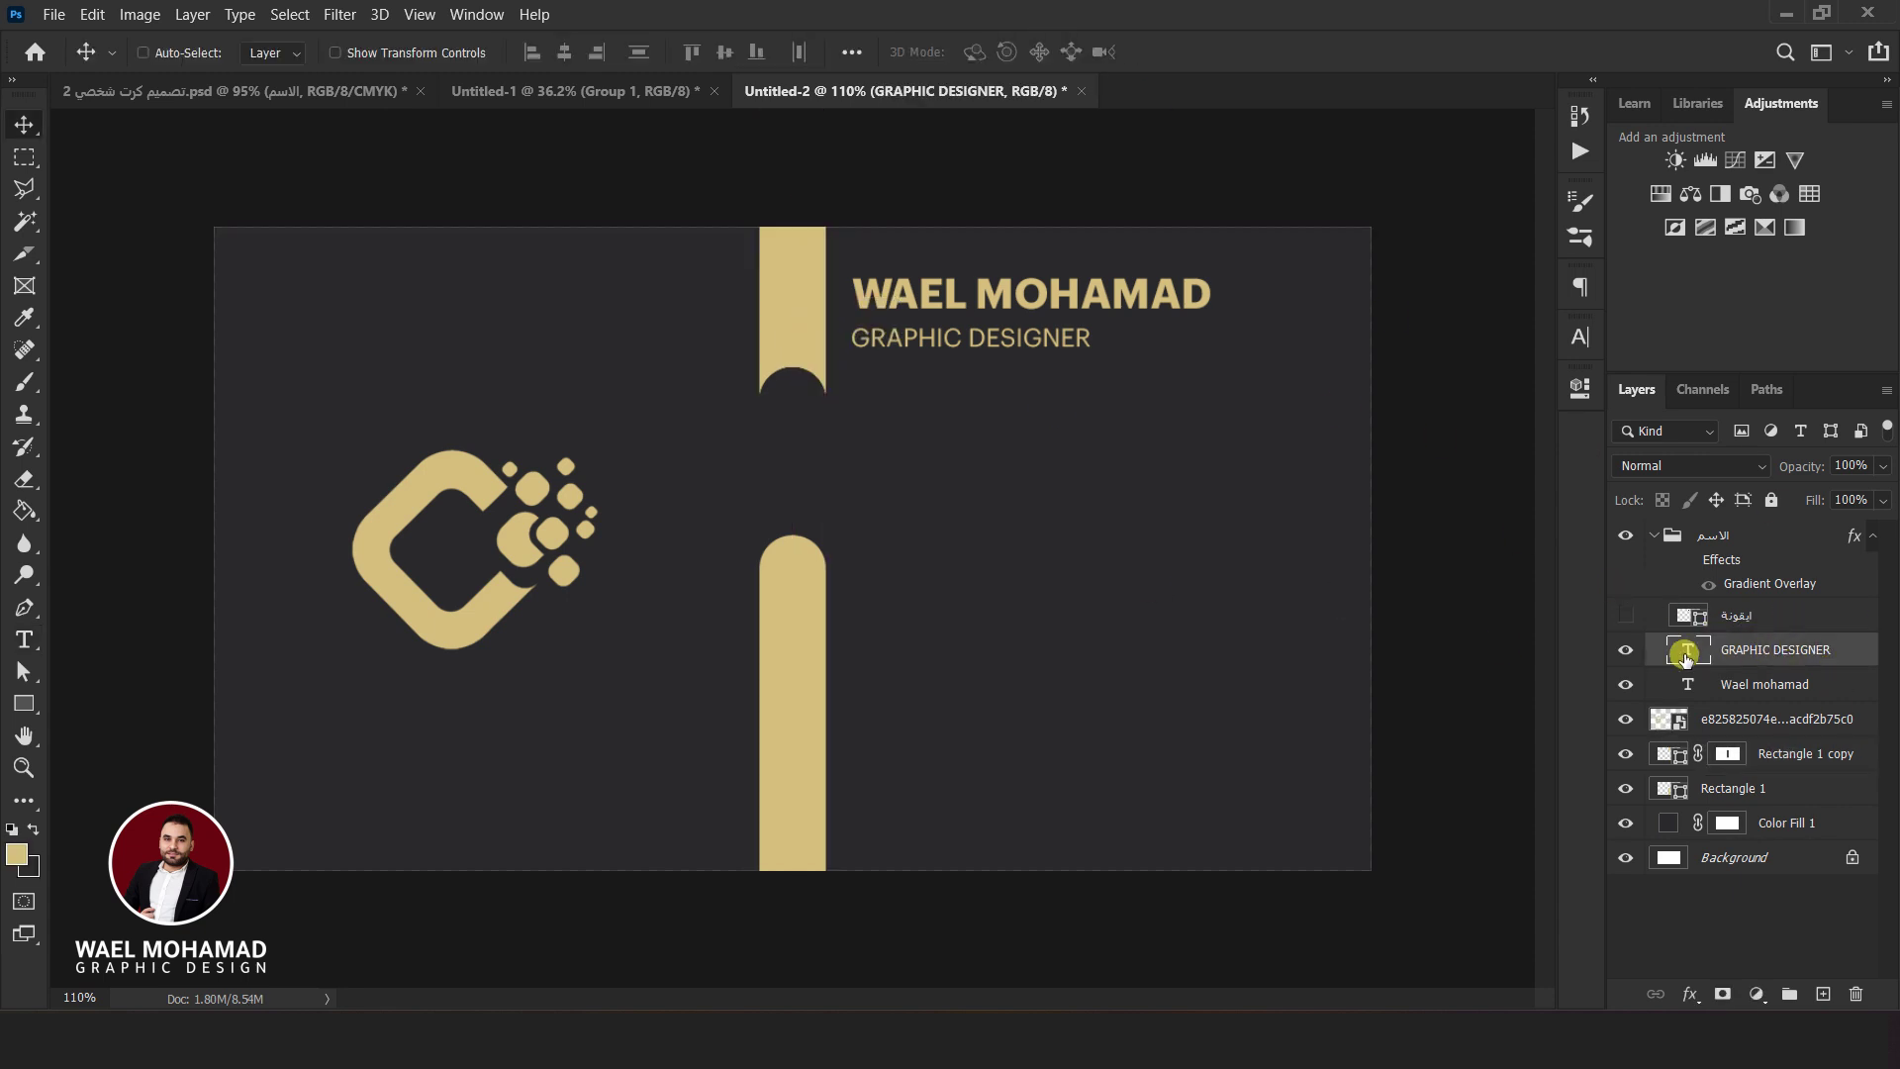
drag(24, 704, 111, 818)
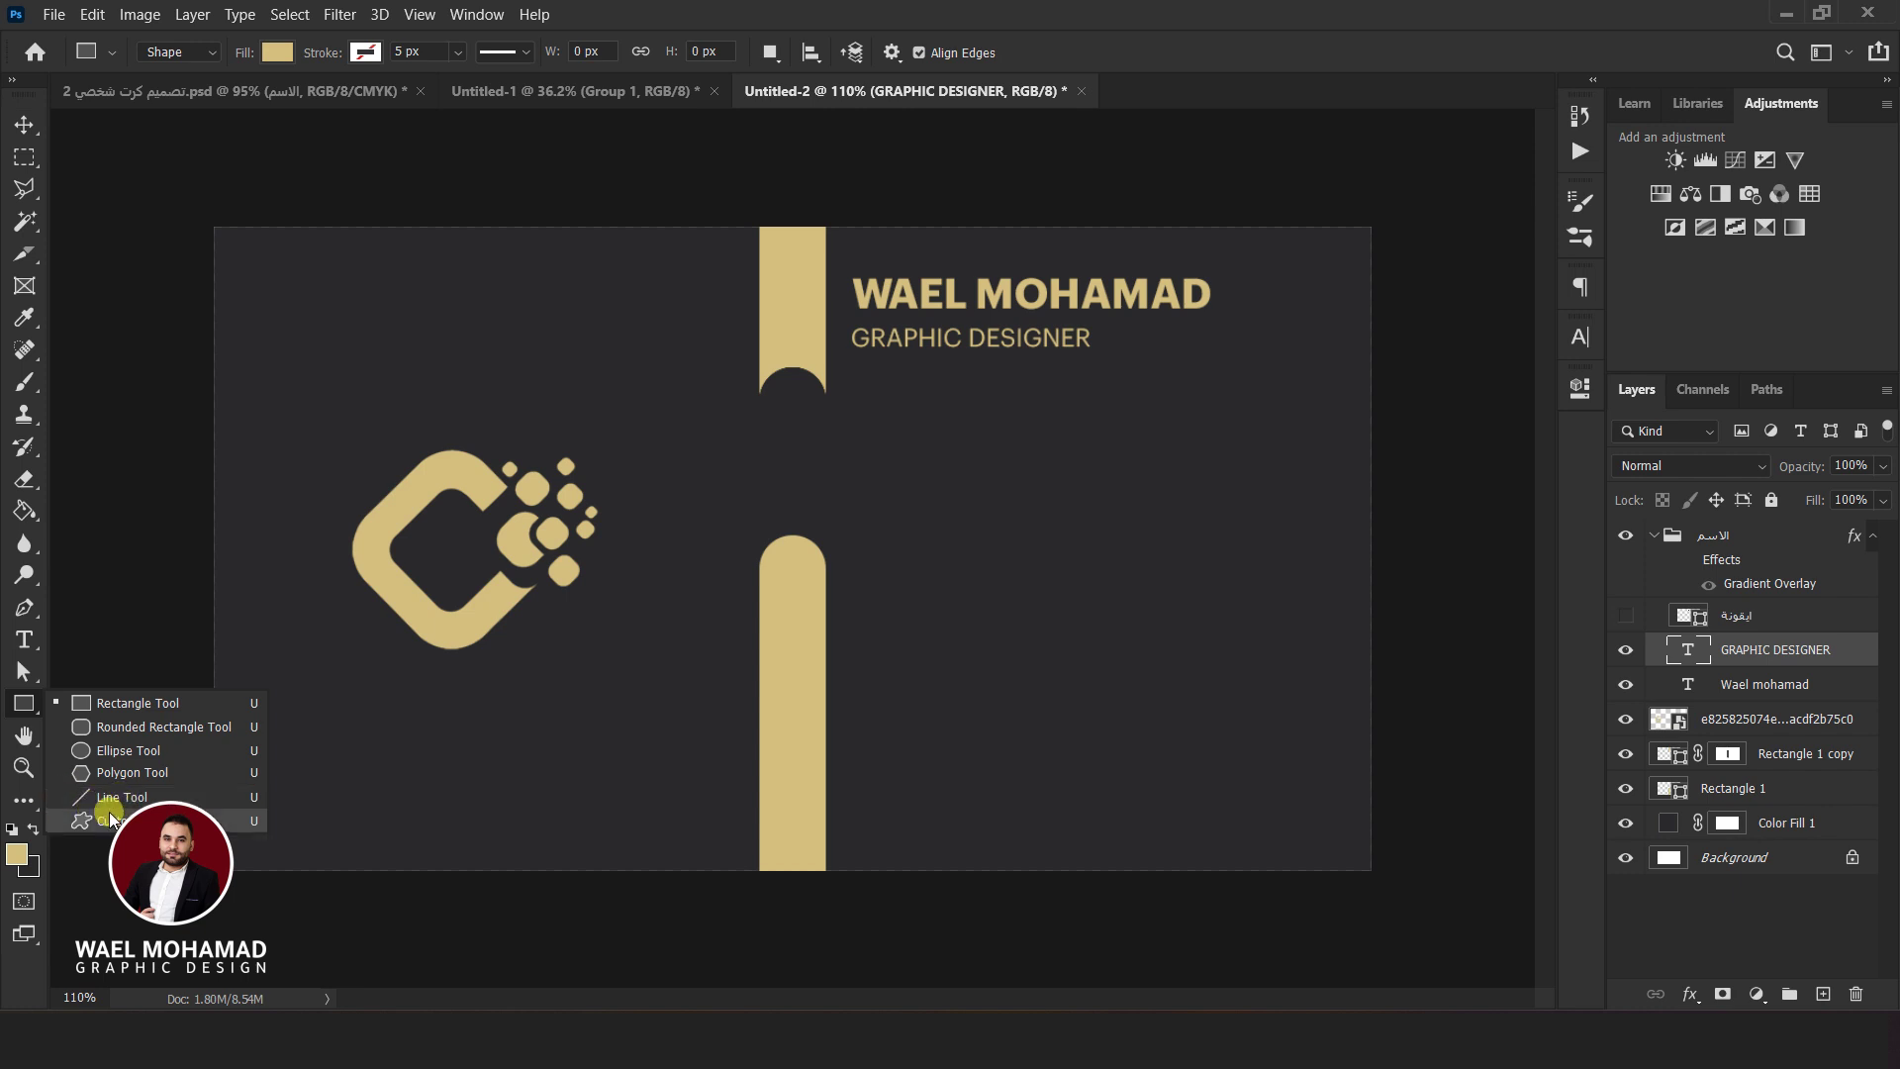
click(111, 818)
click(1005, 57)
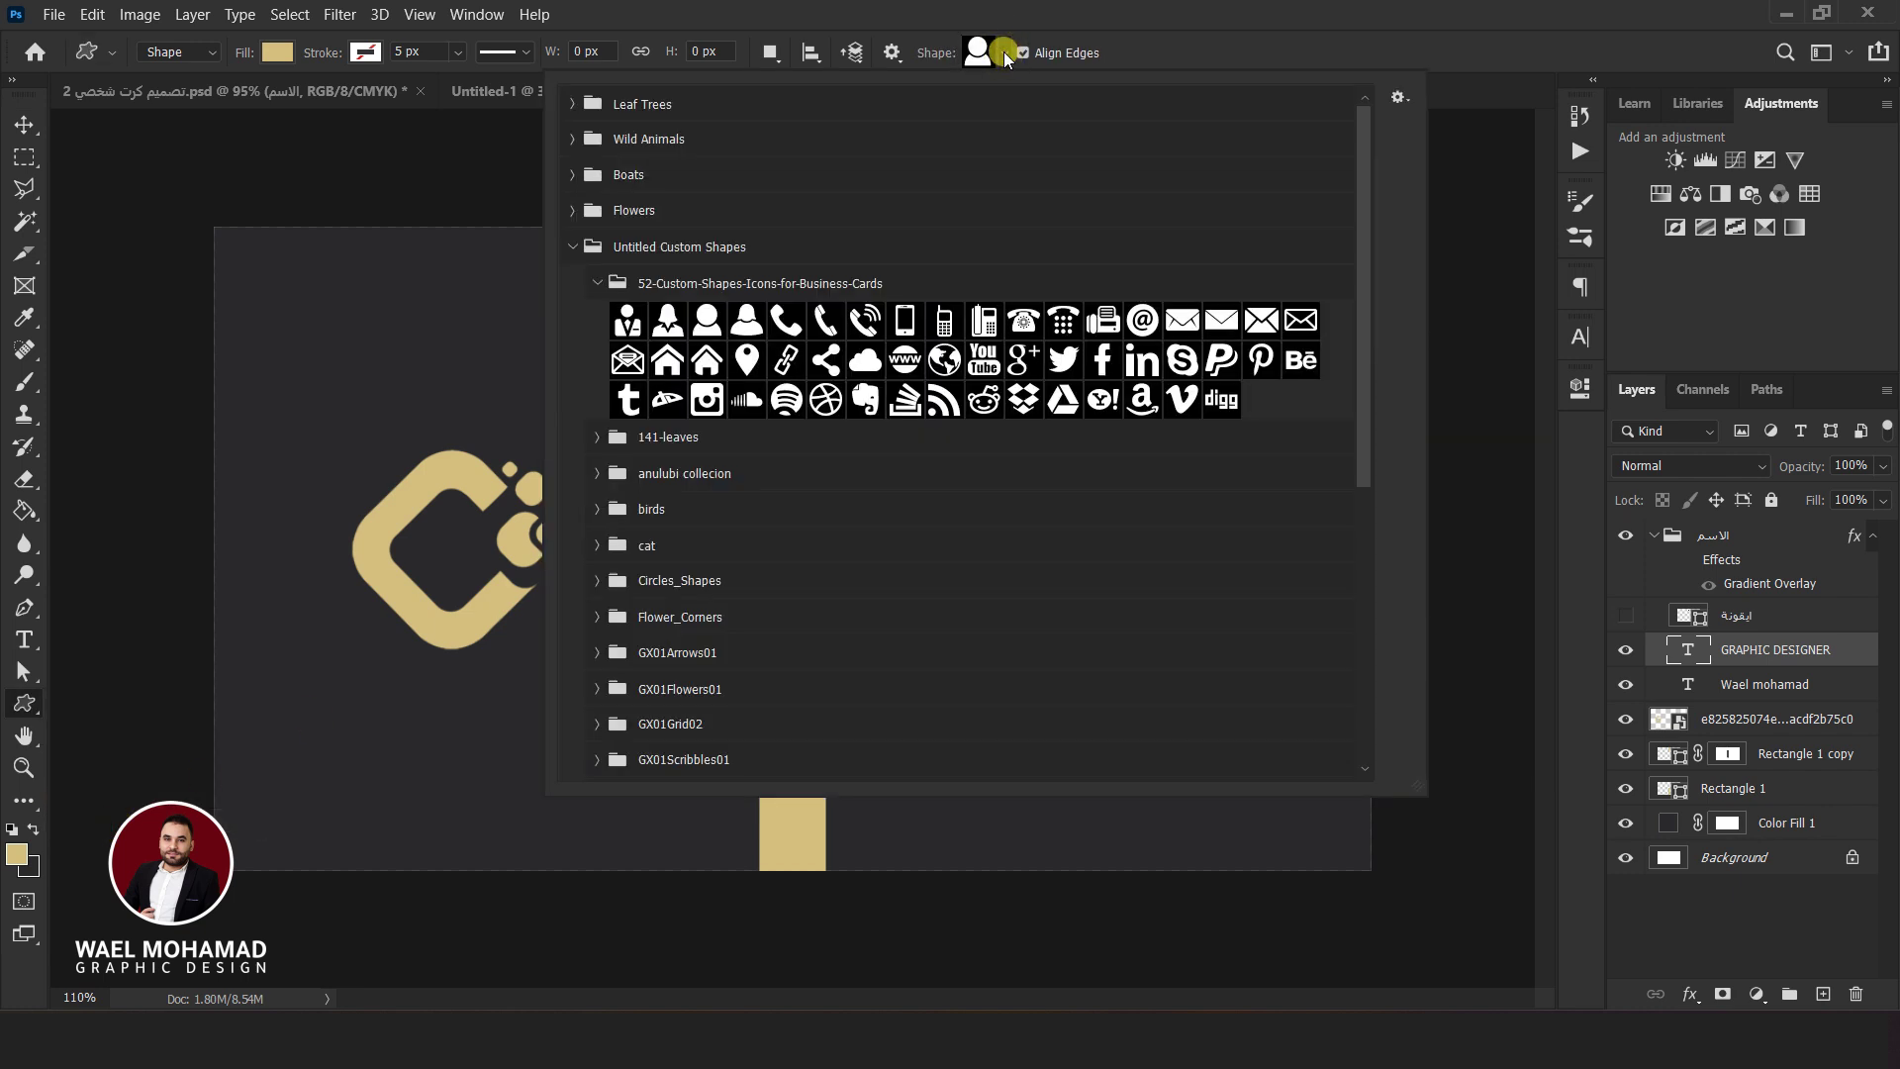
click(597, 437)
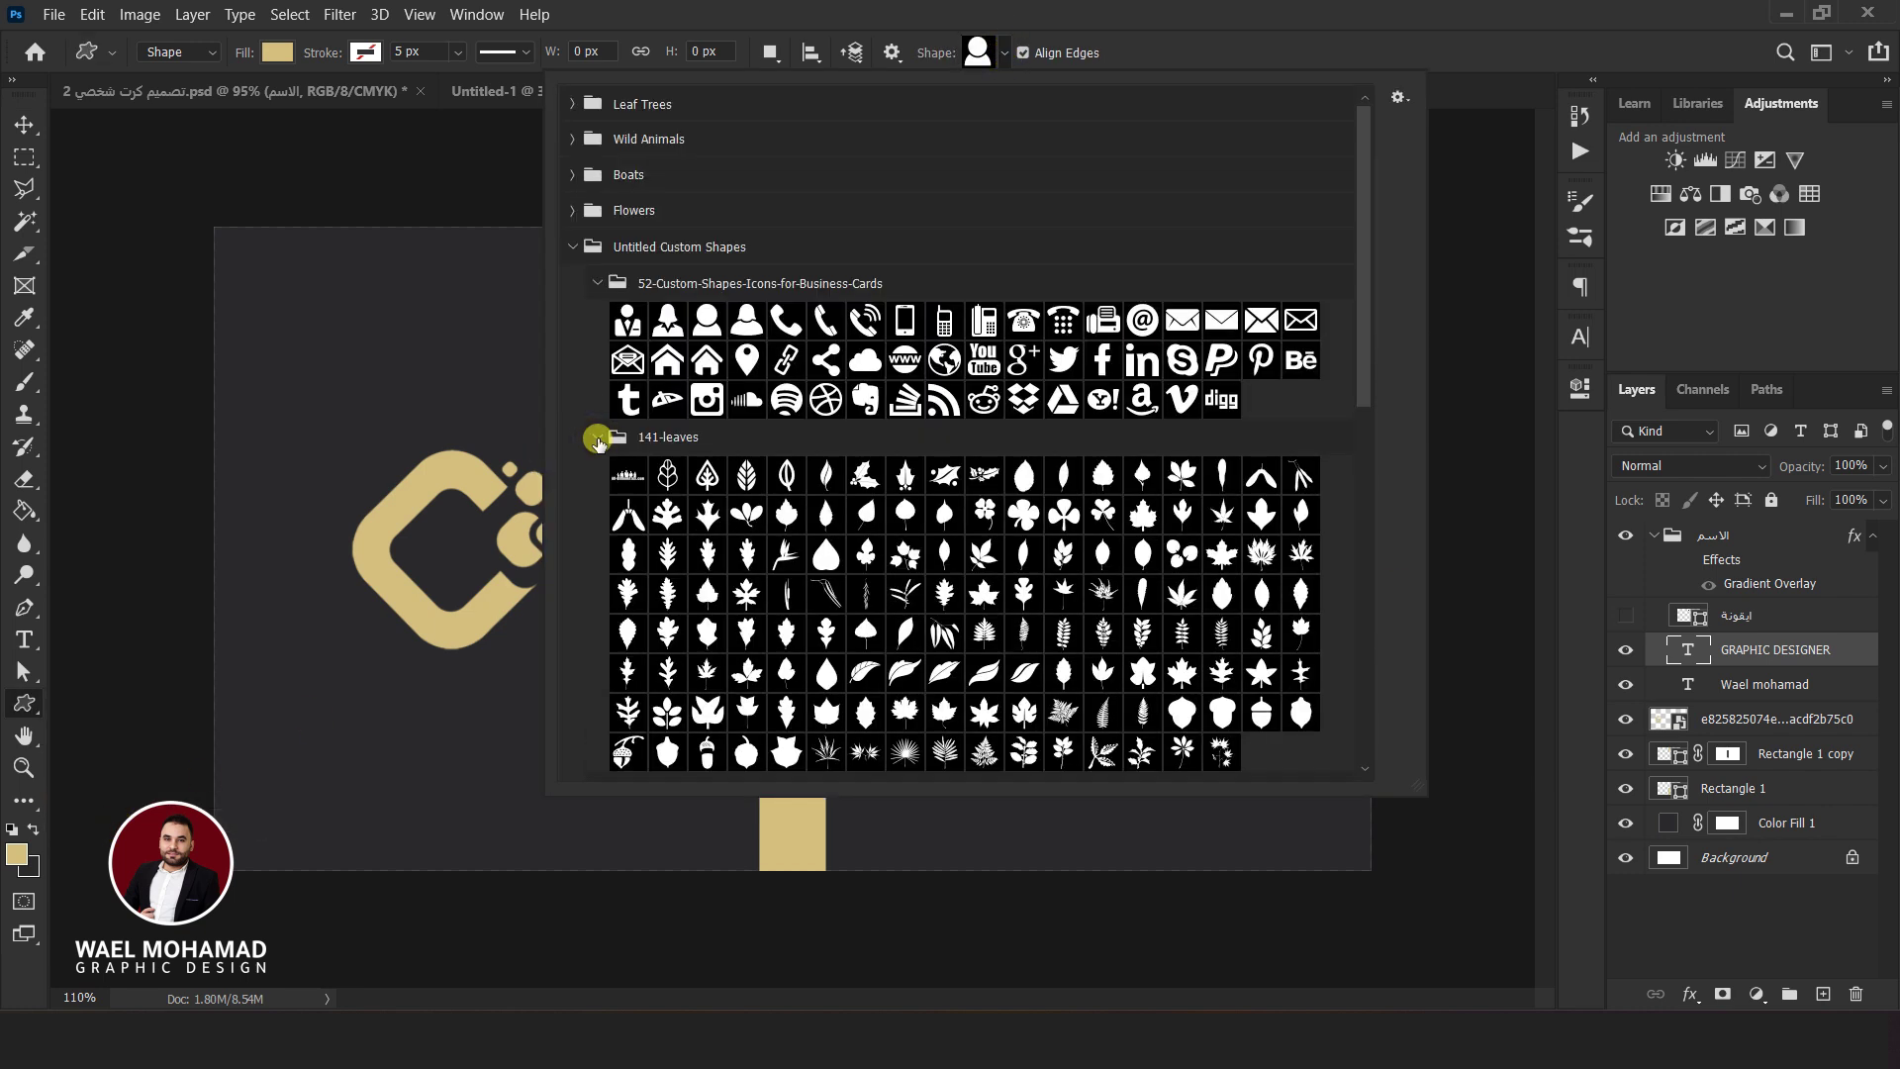
click(576, 245)
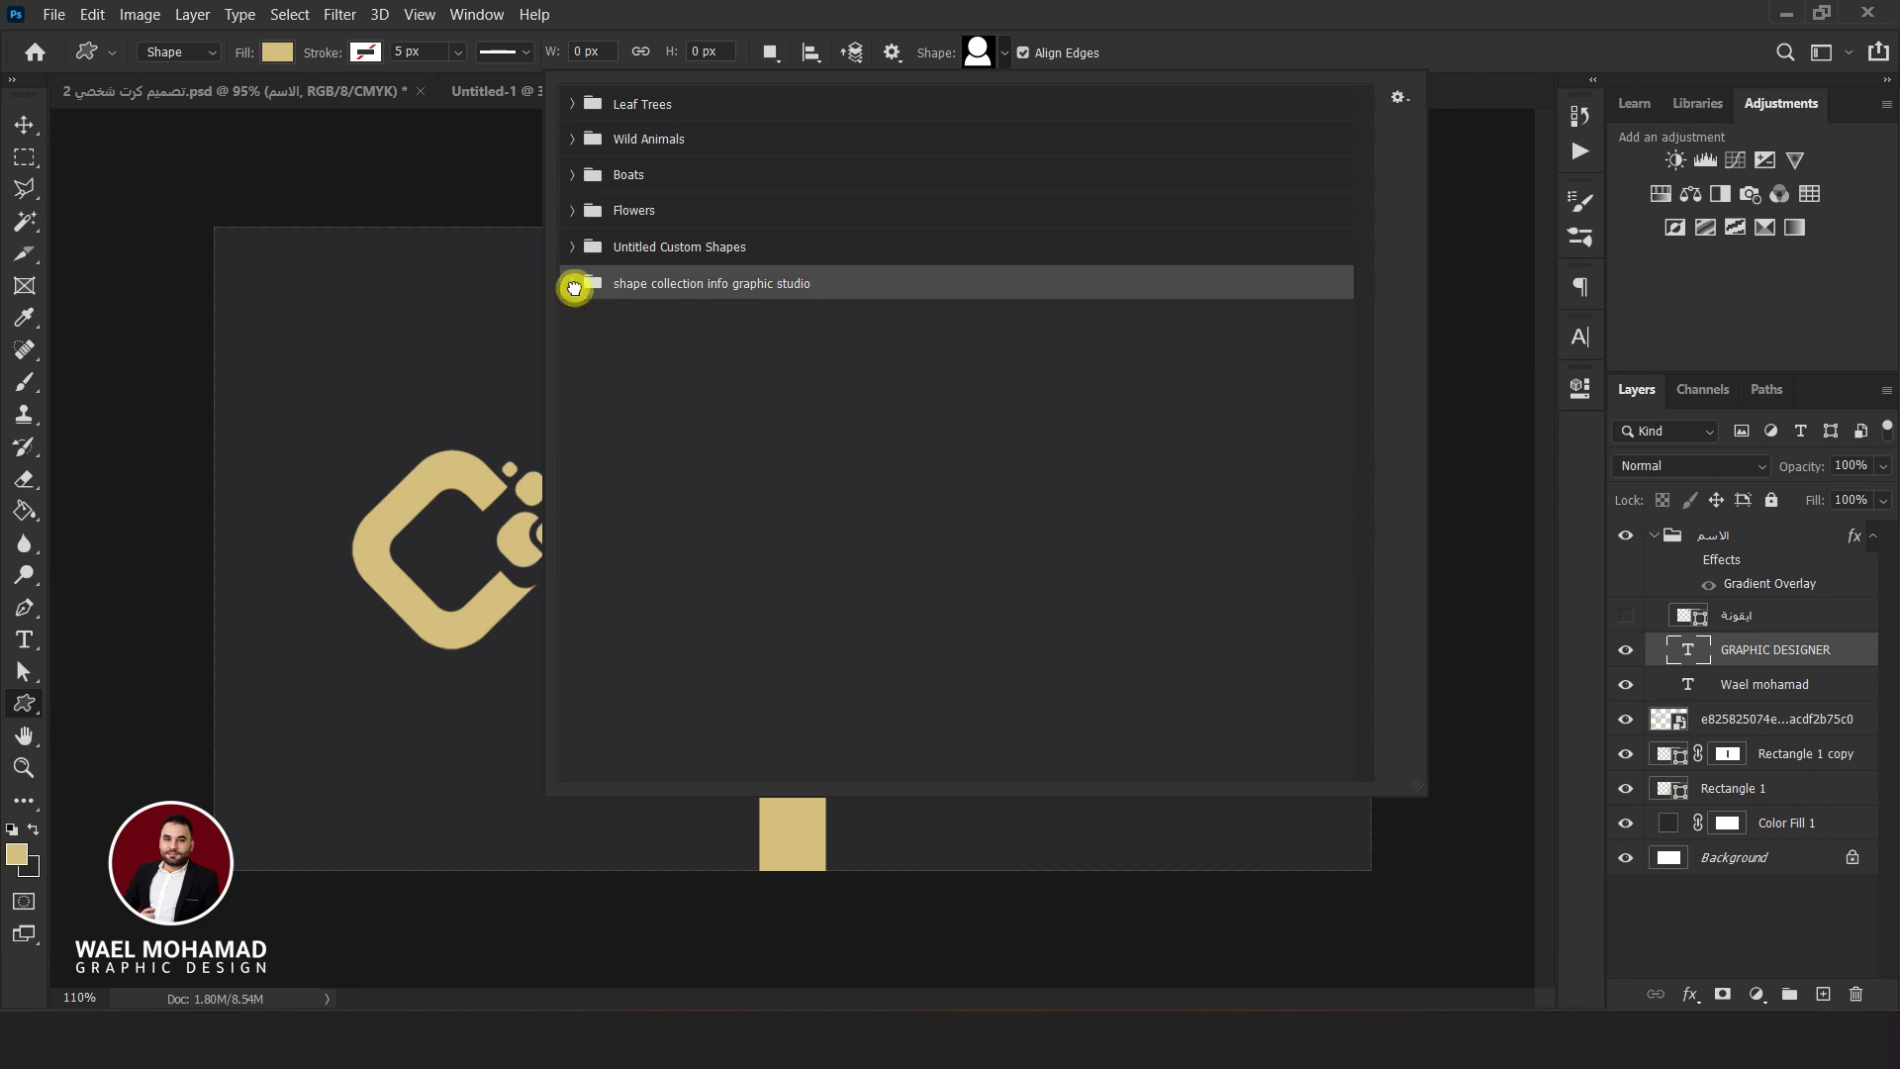
click(574, 284)
click(572, 284)
click(572, 247)
click(726, 315)
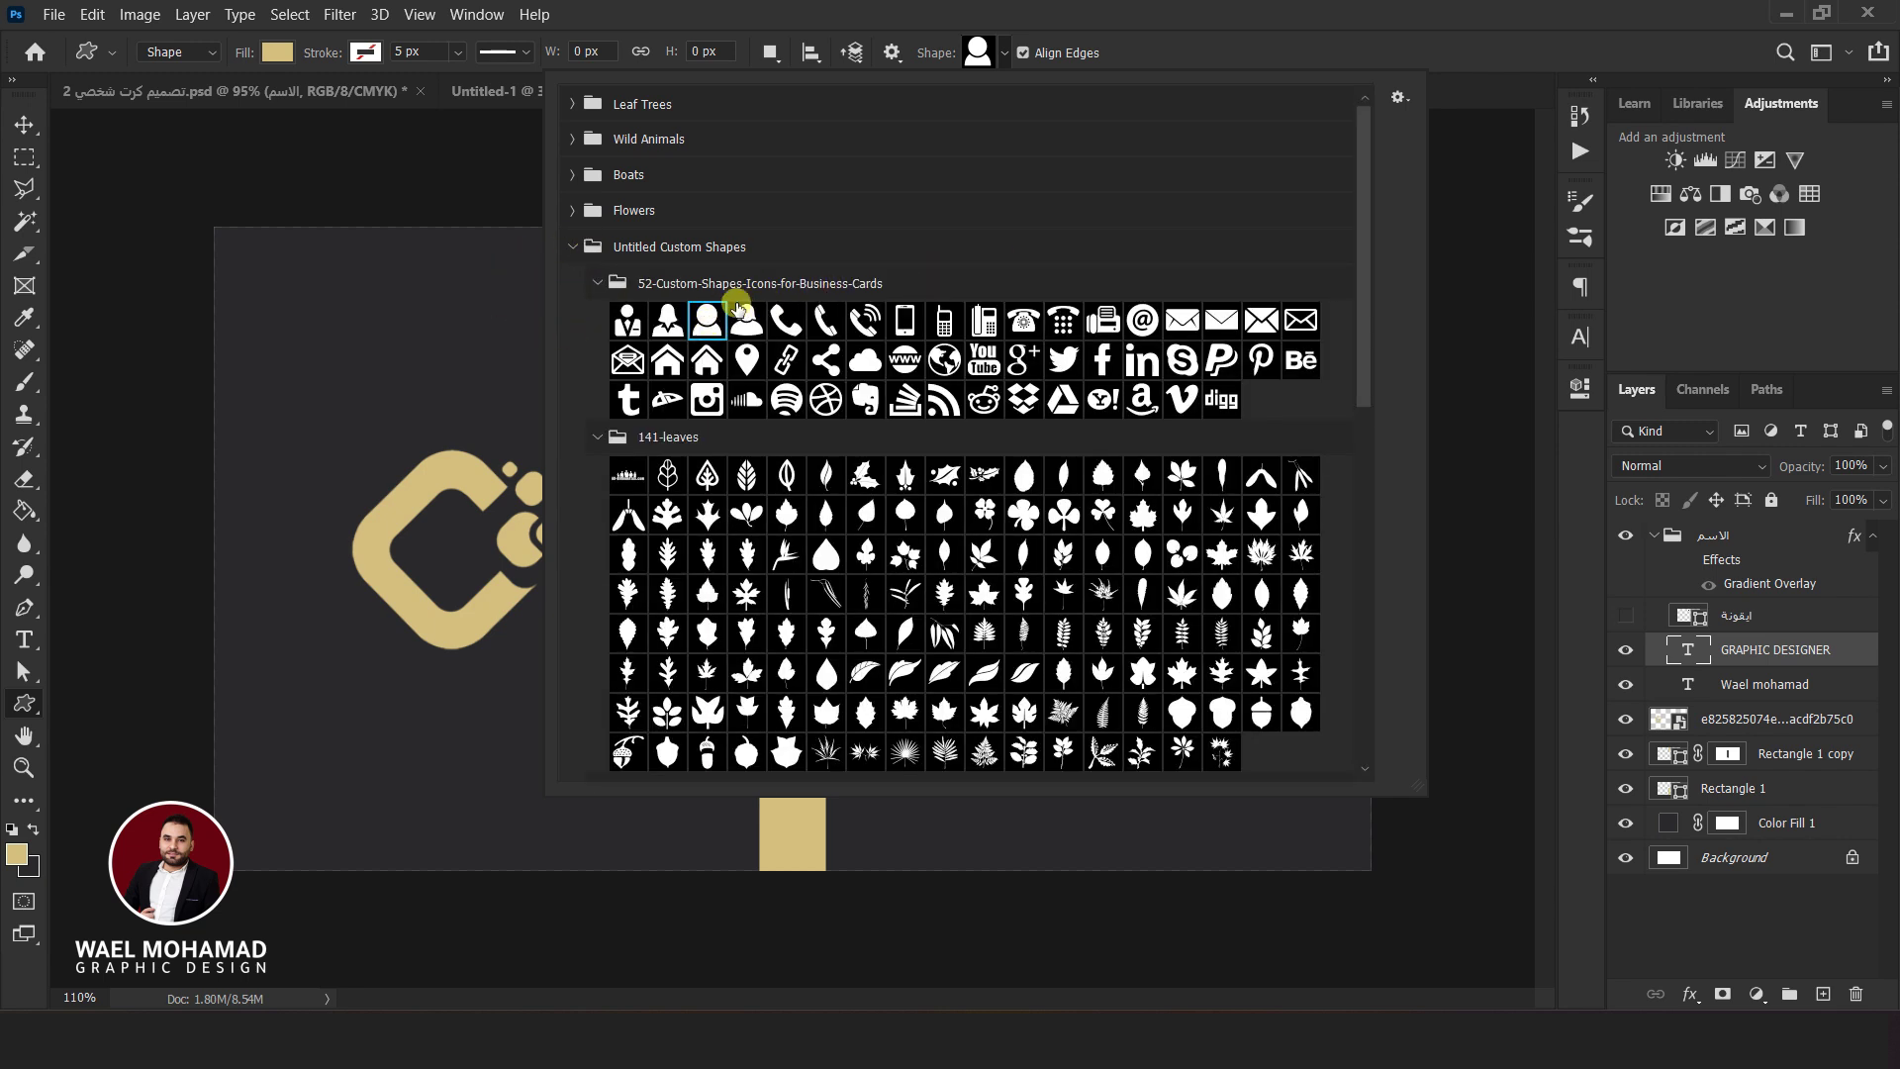
click(1200, 12)
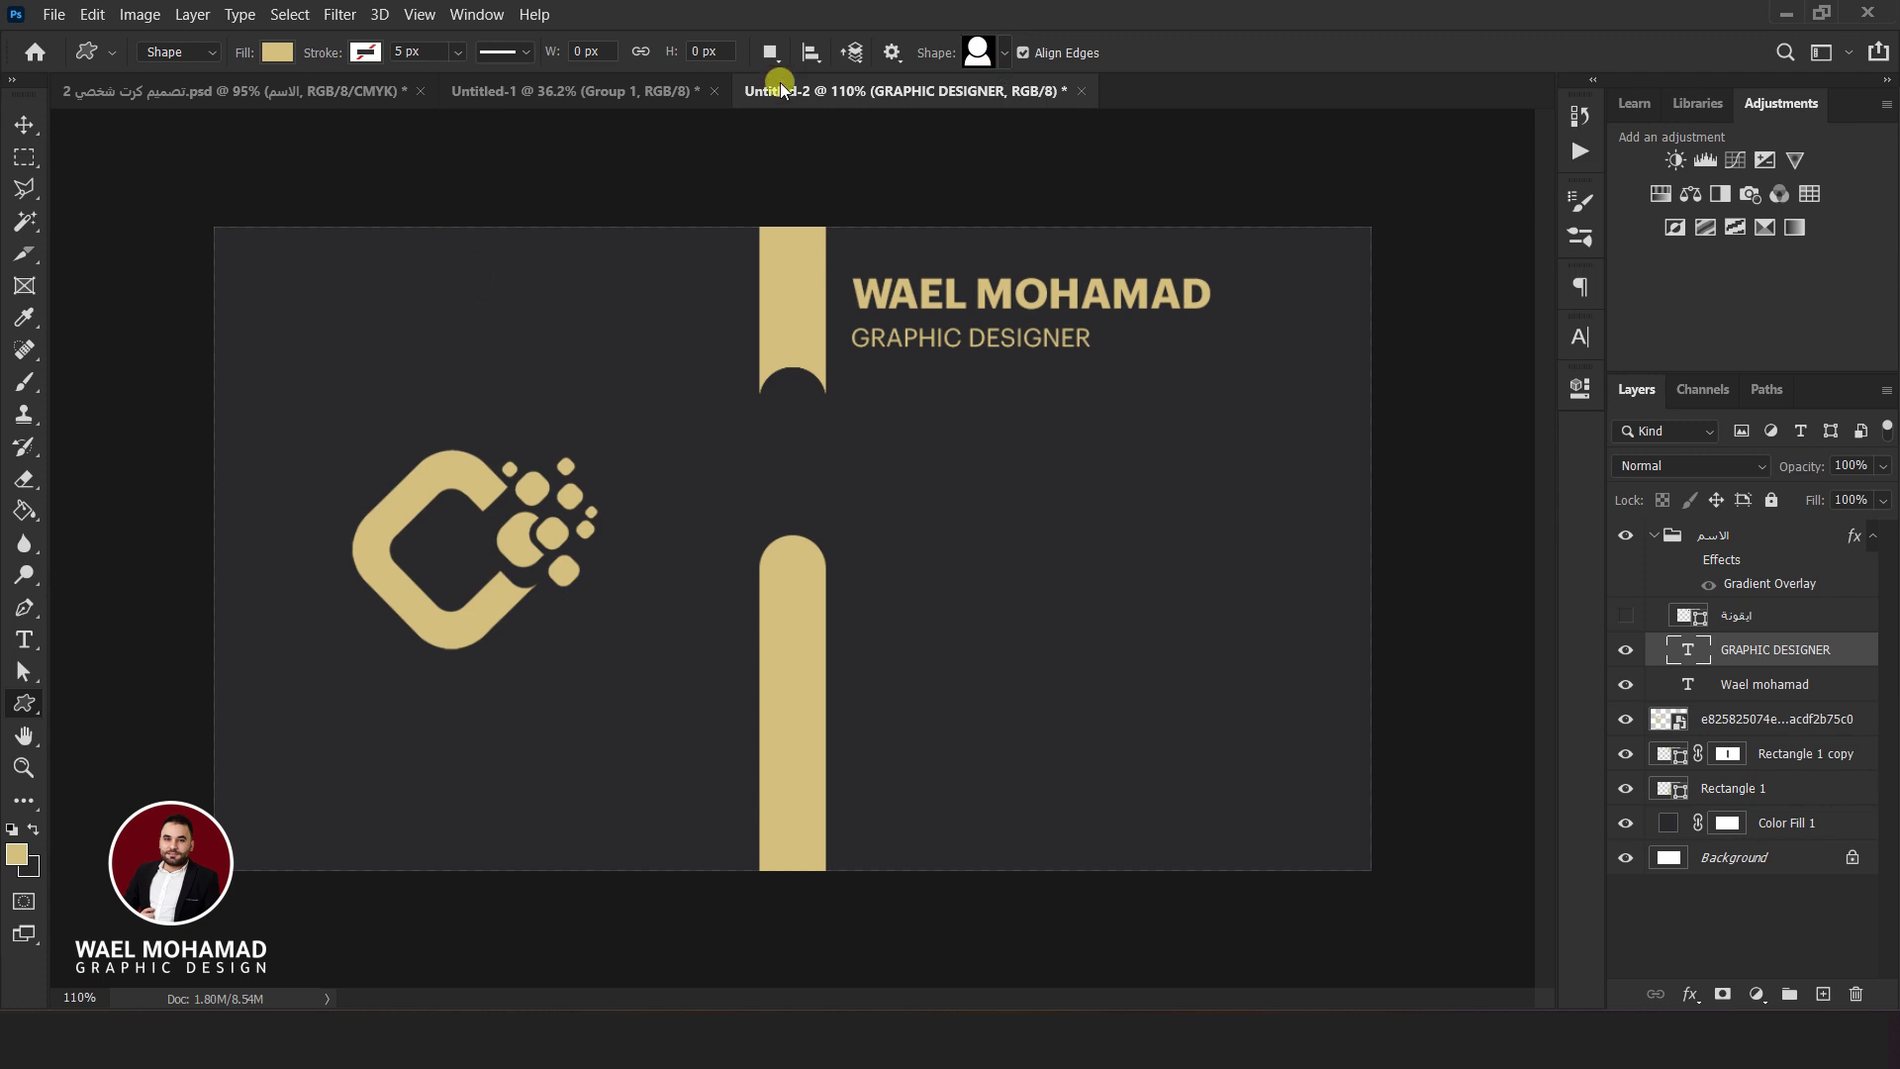
Set the shape fill to #2a2a2c and draw the person icon on the top gold bar
click(297, 58)
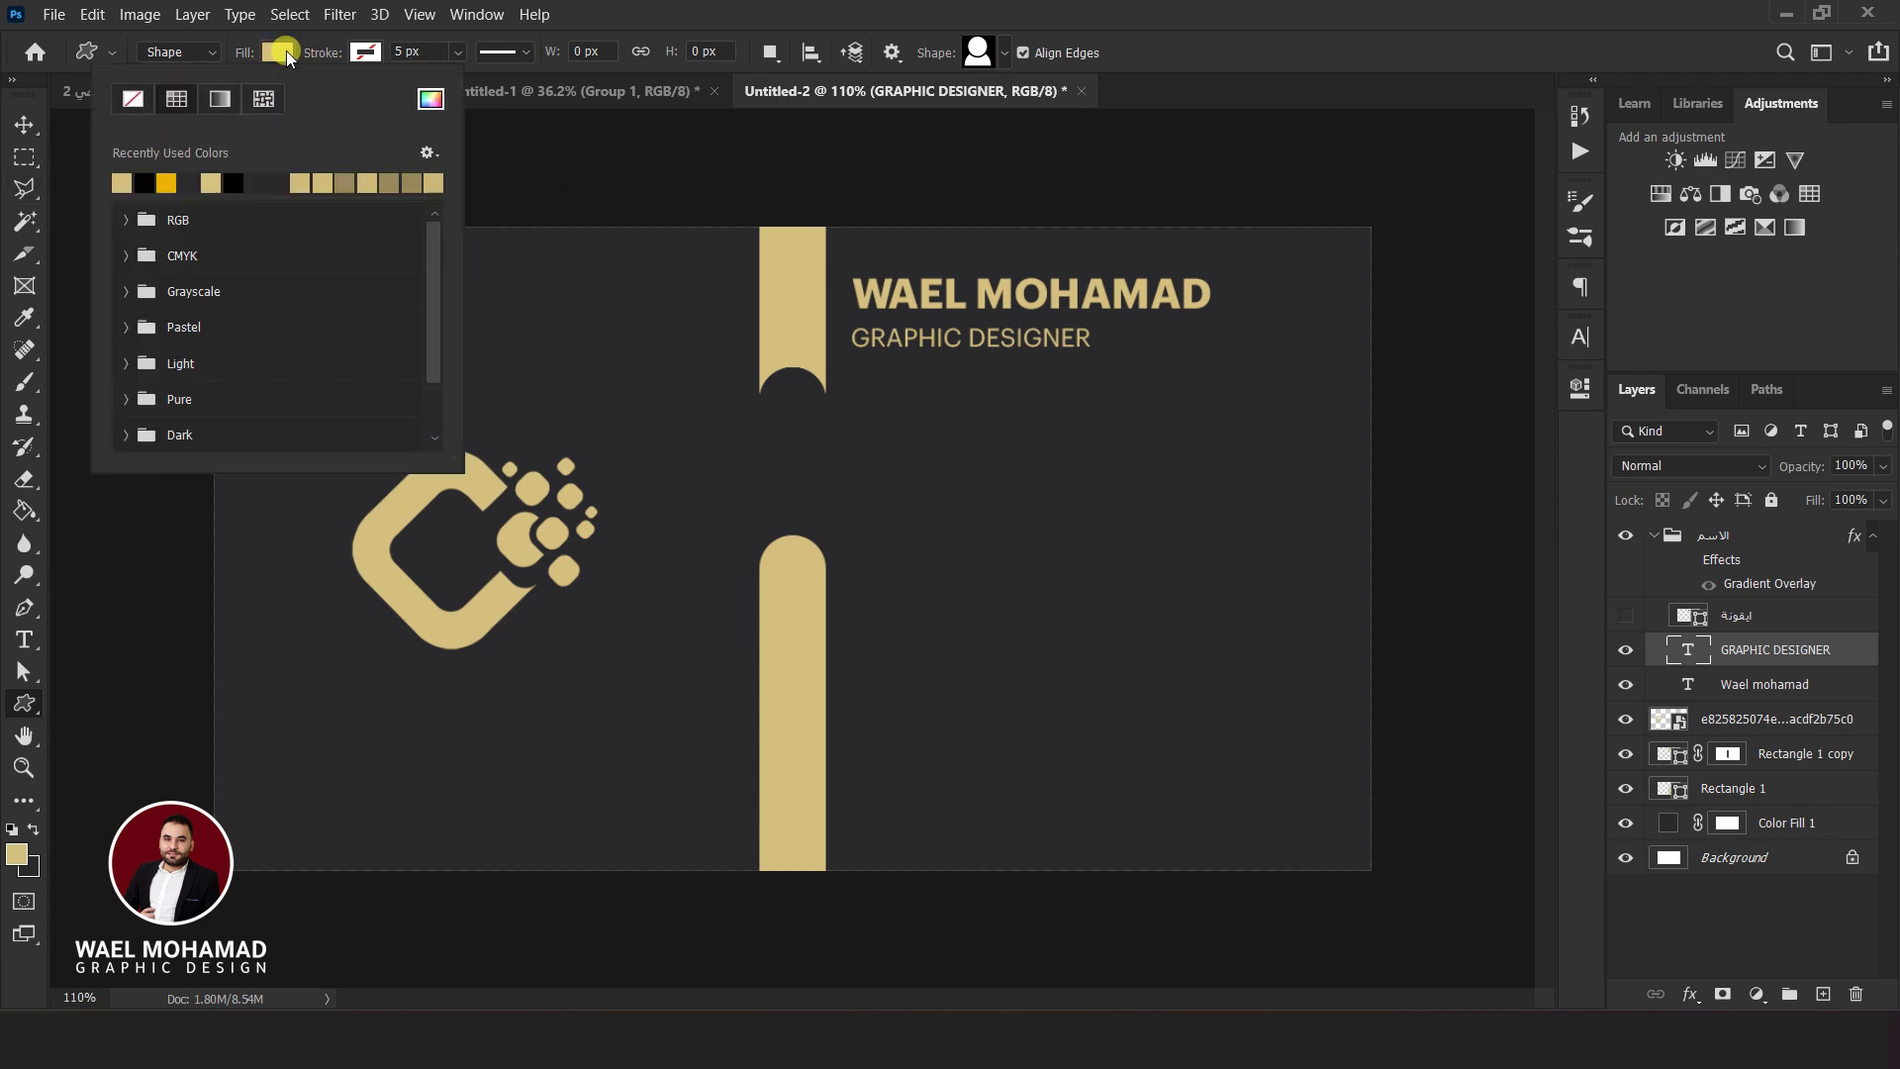
click(430, 99)
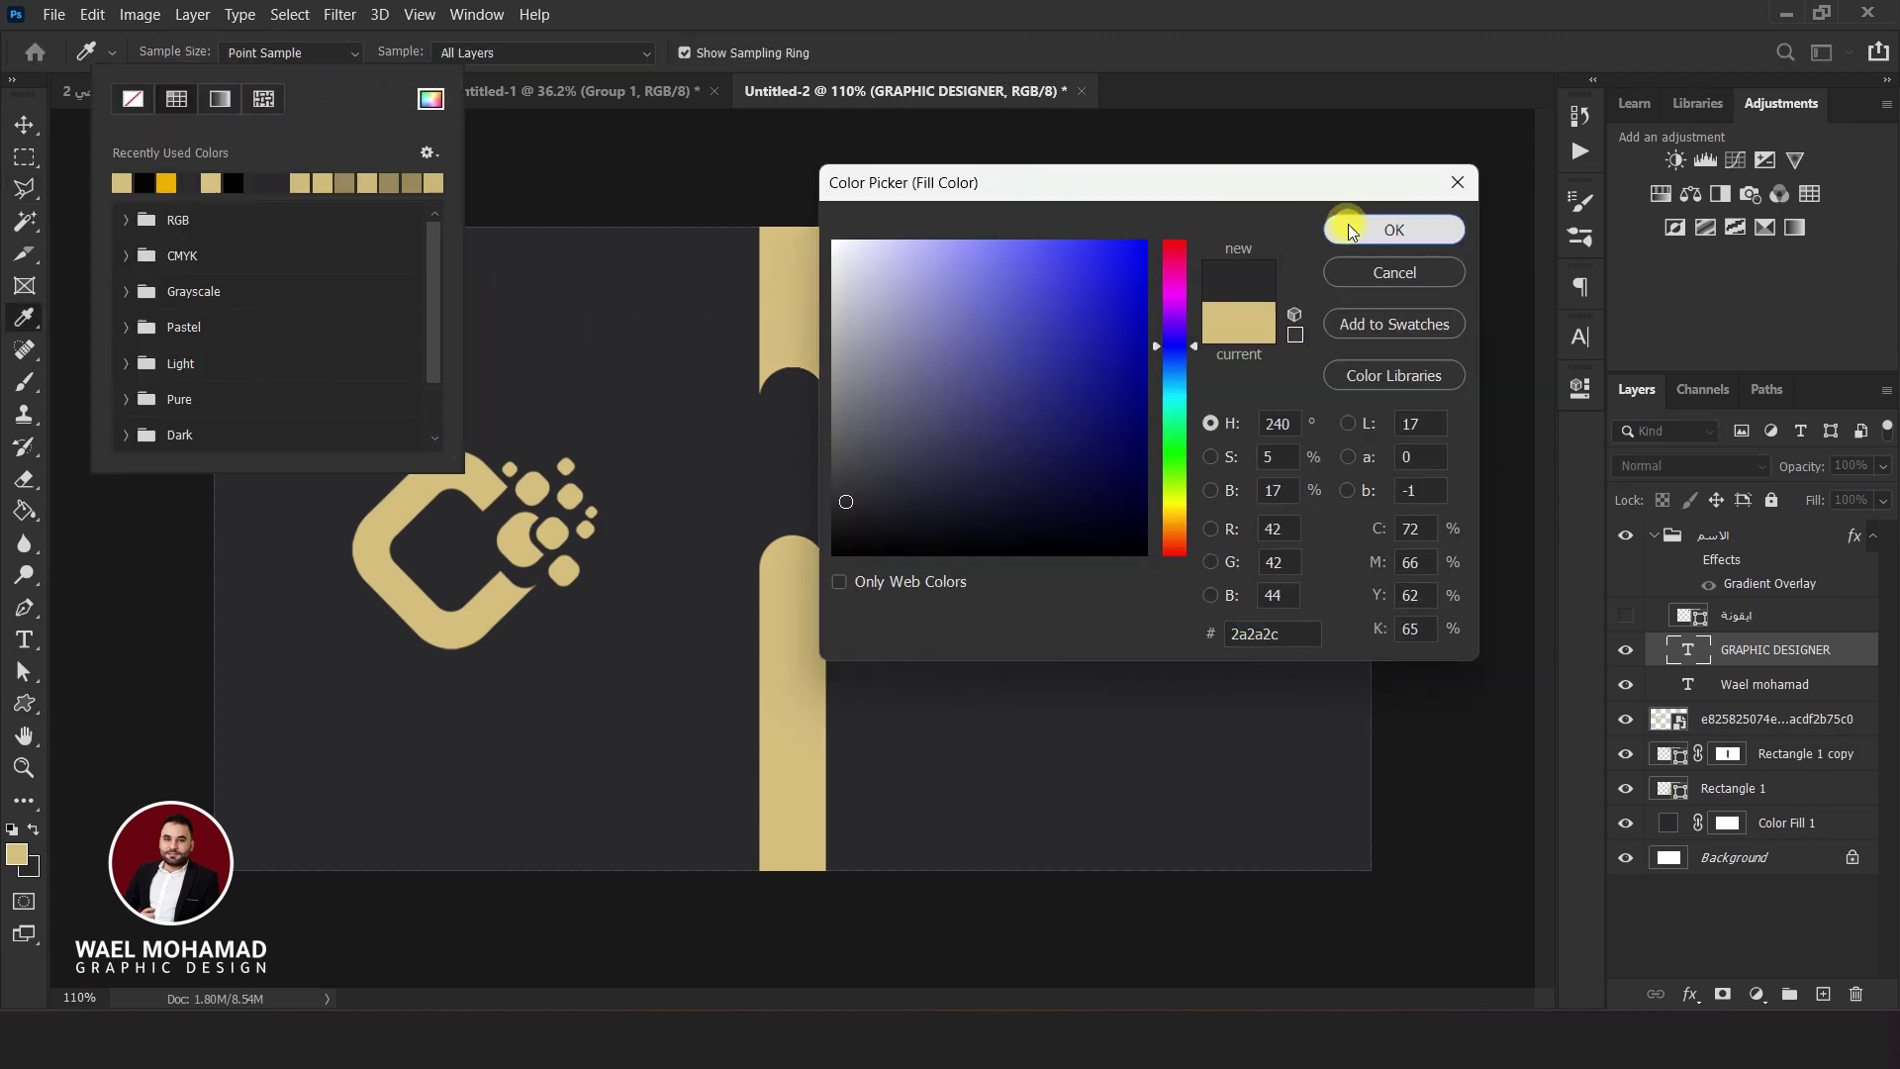
click(1344, 228)
click(365, 52)
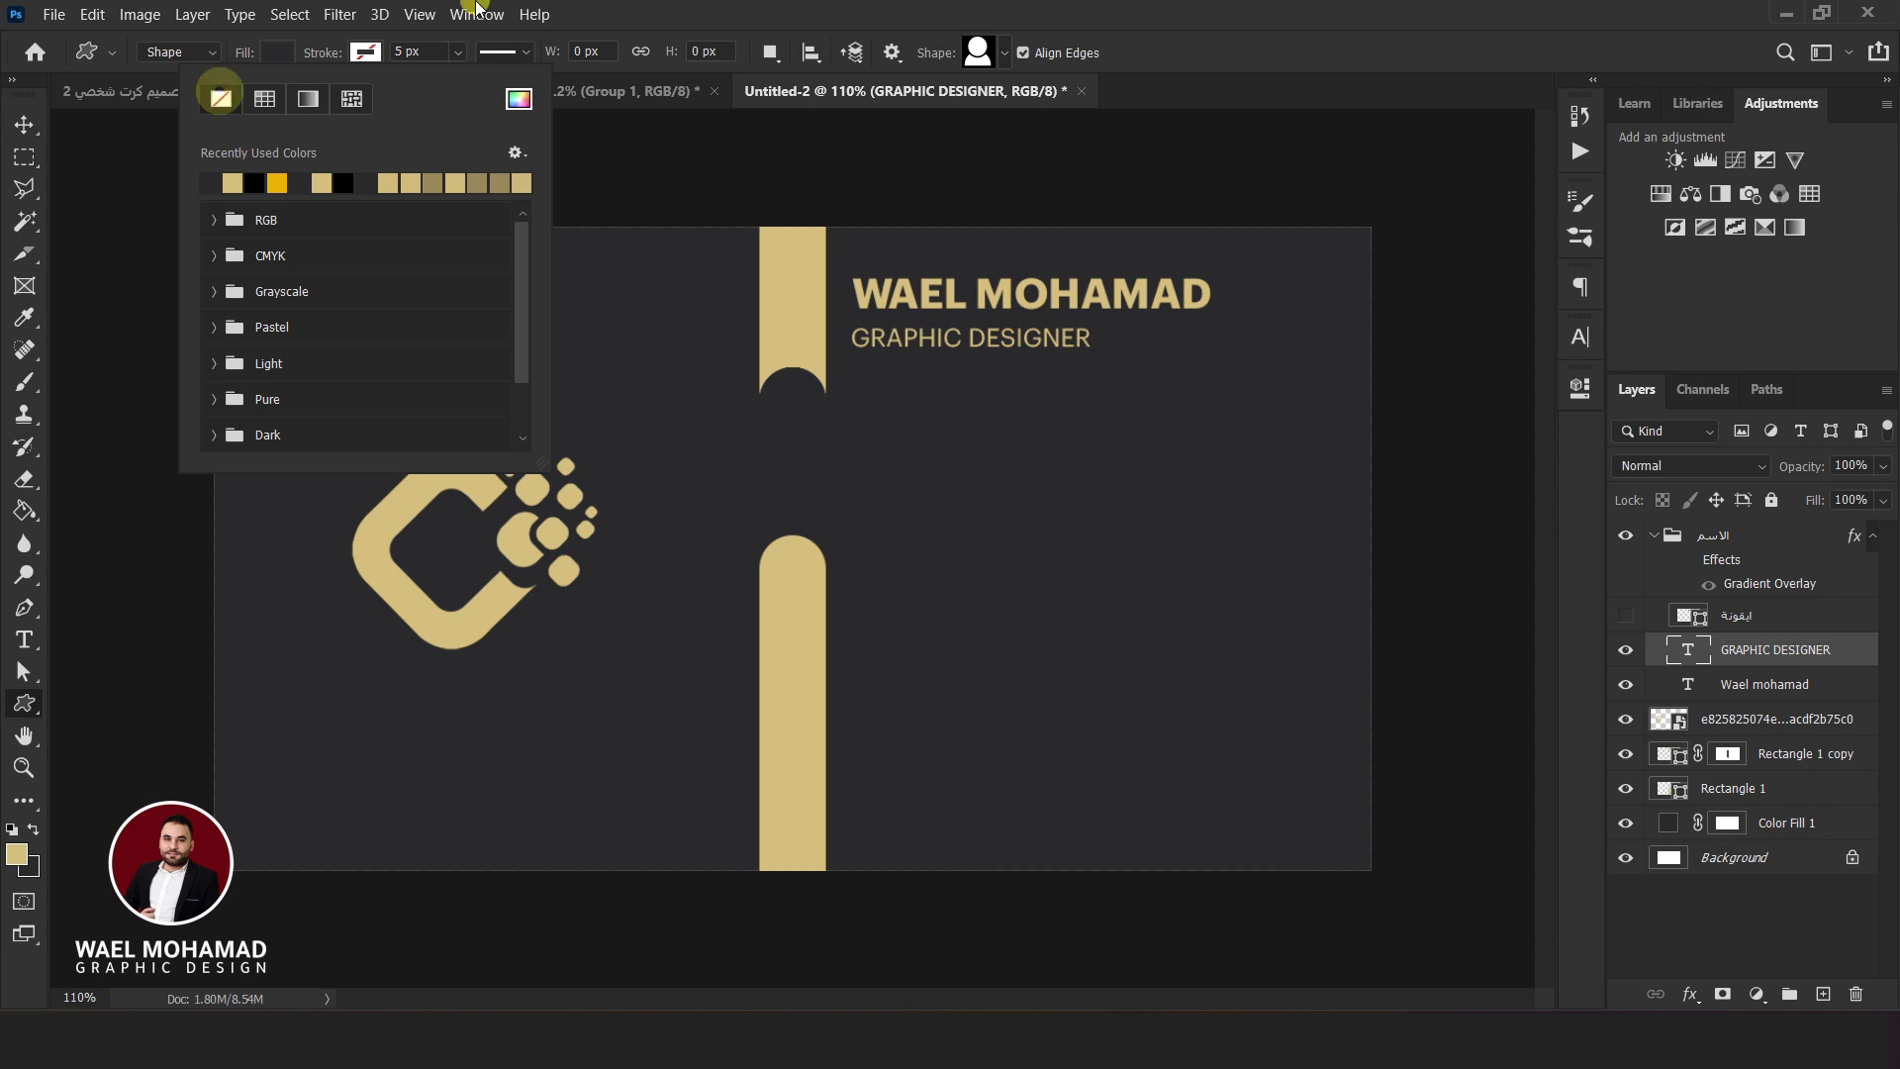
click(220, 92)
mouse_move(822, 353)
mouse_down()
mouse_move(770, 299)
mouse_move(809, 329)
mouse_up()
key(v)
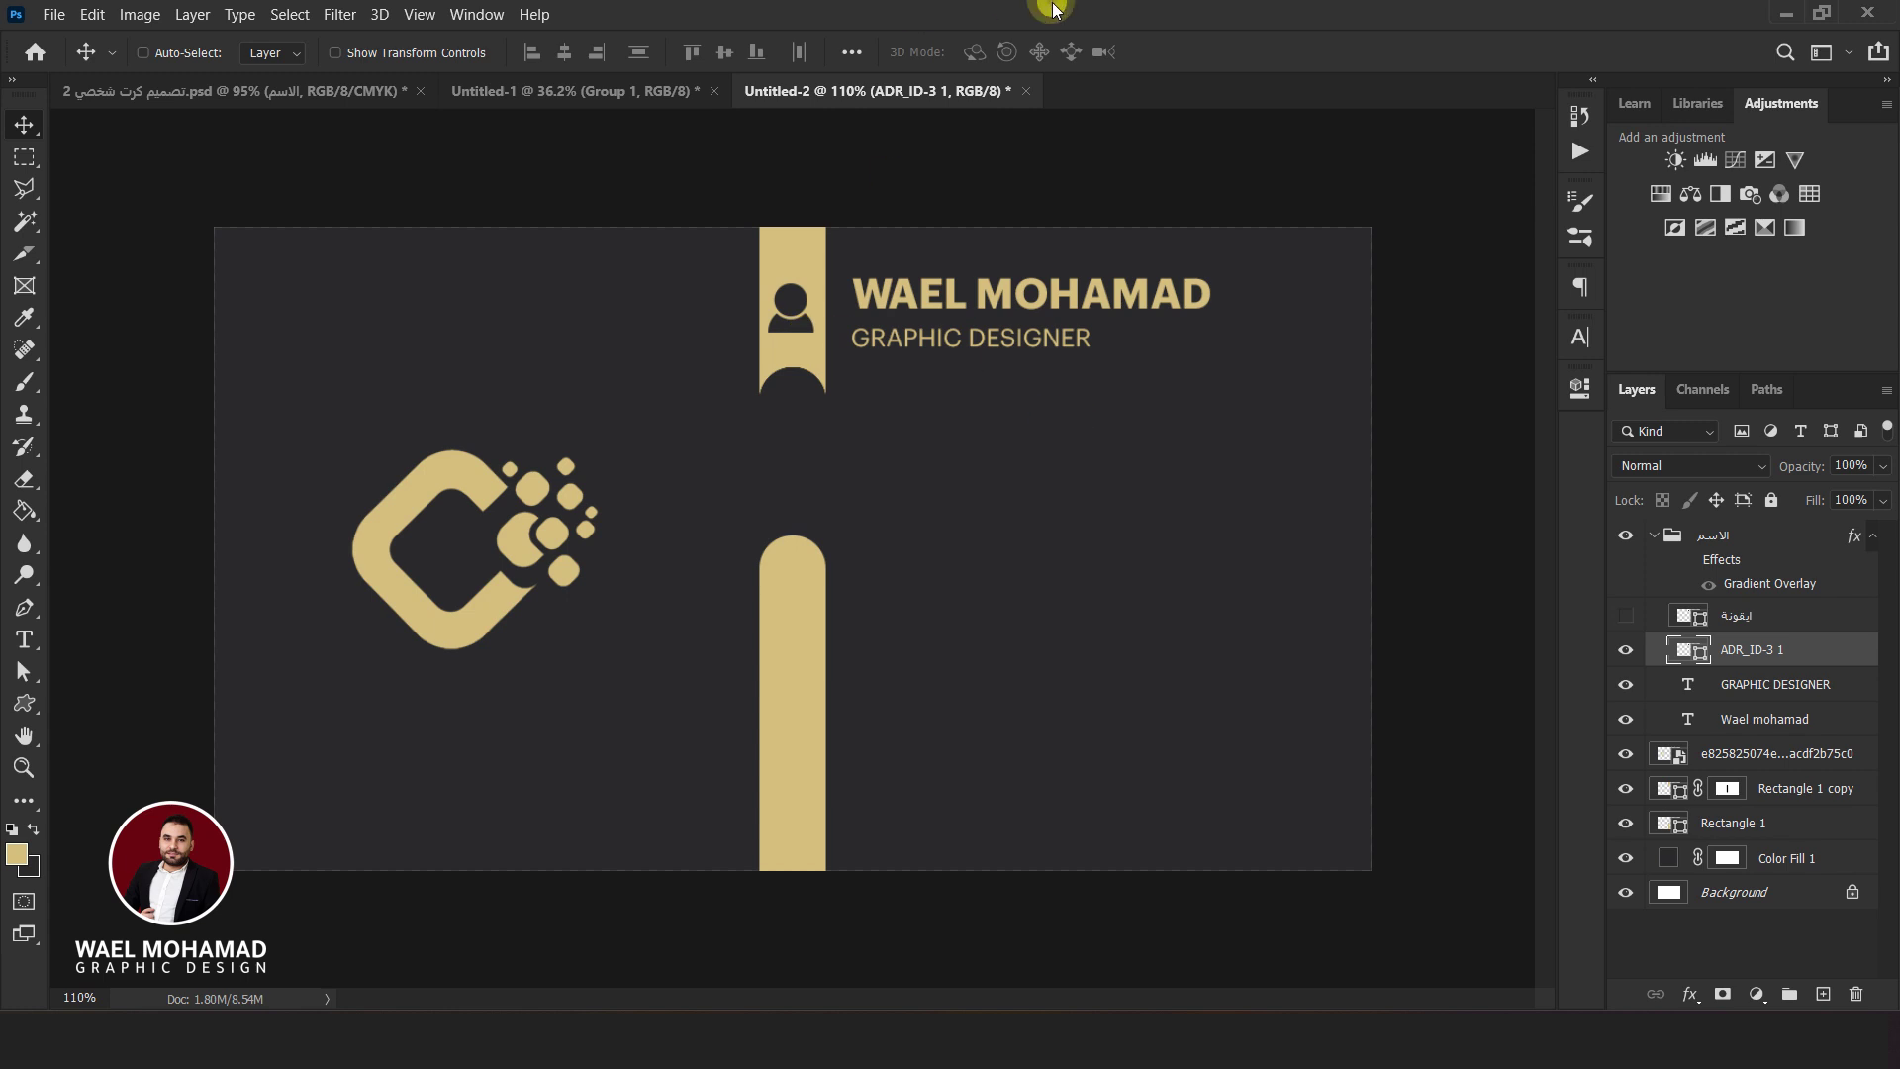
Browse the phone, envelope, globe and Twitter custom shapes, finally choosing the LinkedIn shape
right_click(22, 710)
click(84, 820)
right_click(22, 705)
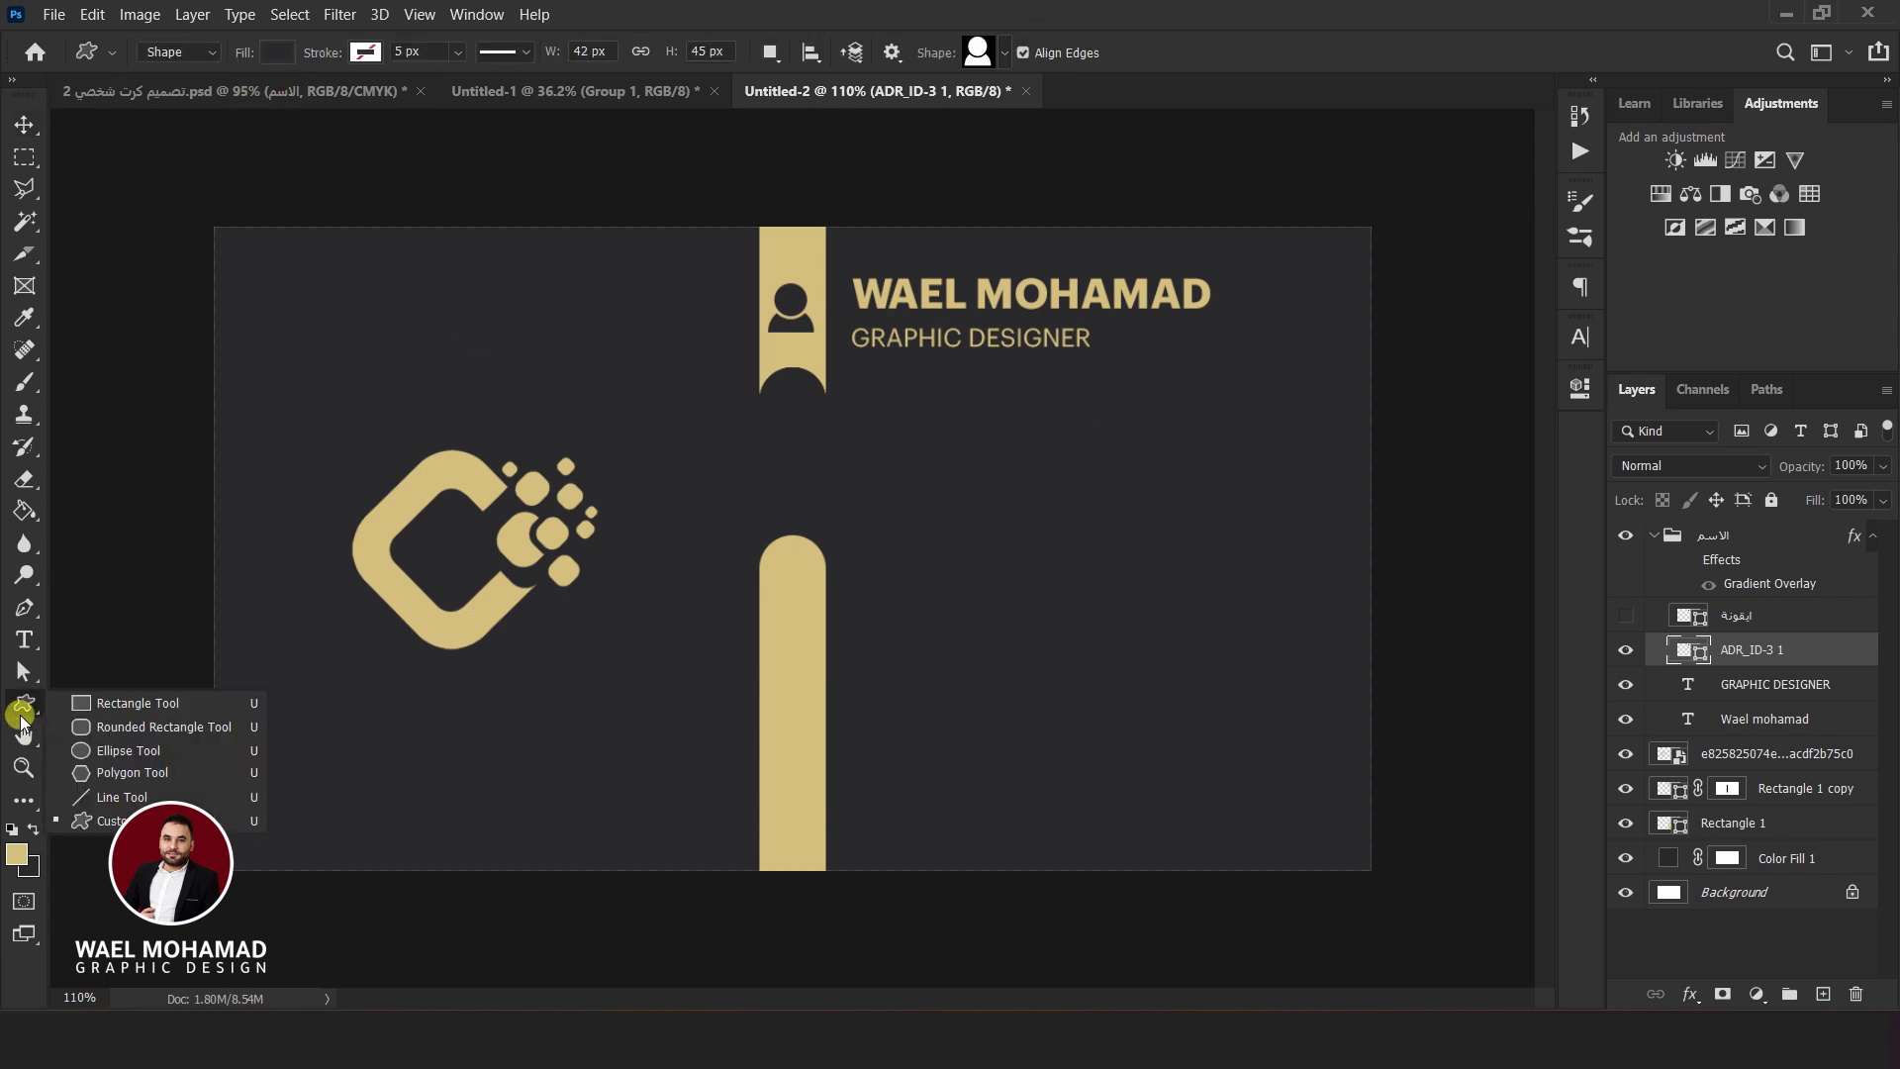
click(988, 51)
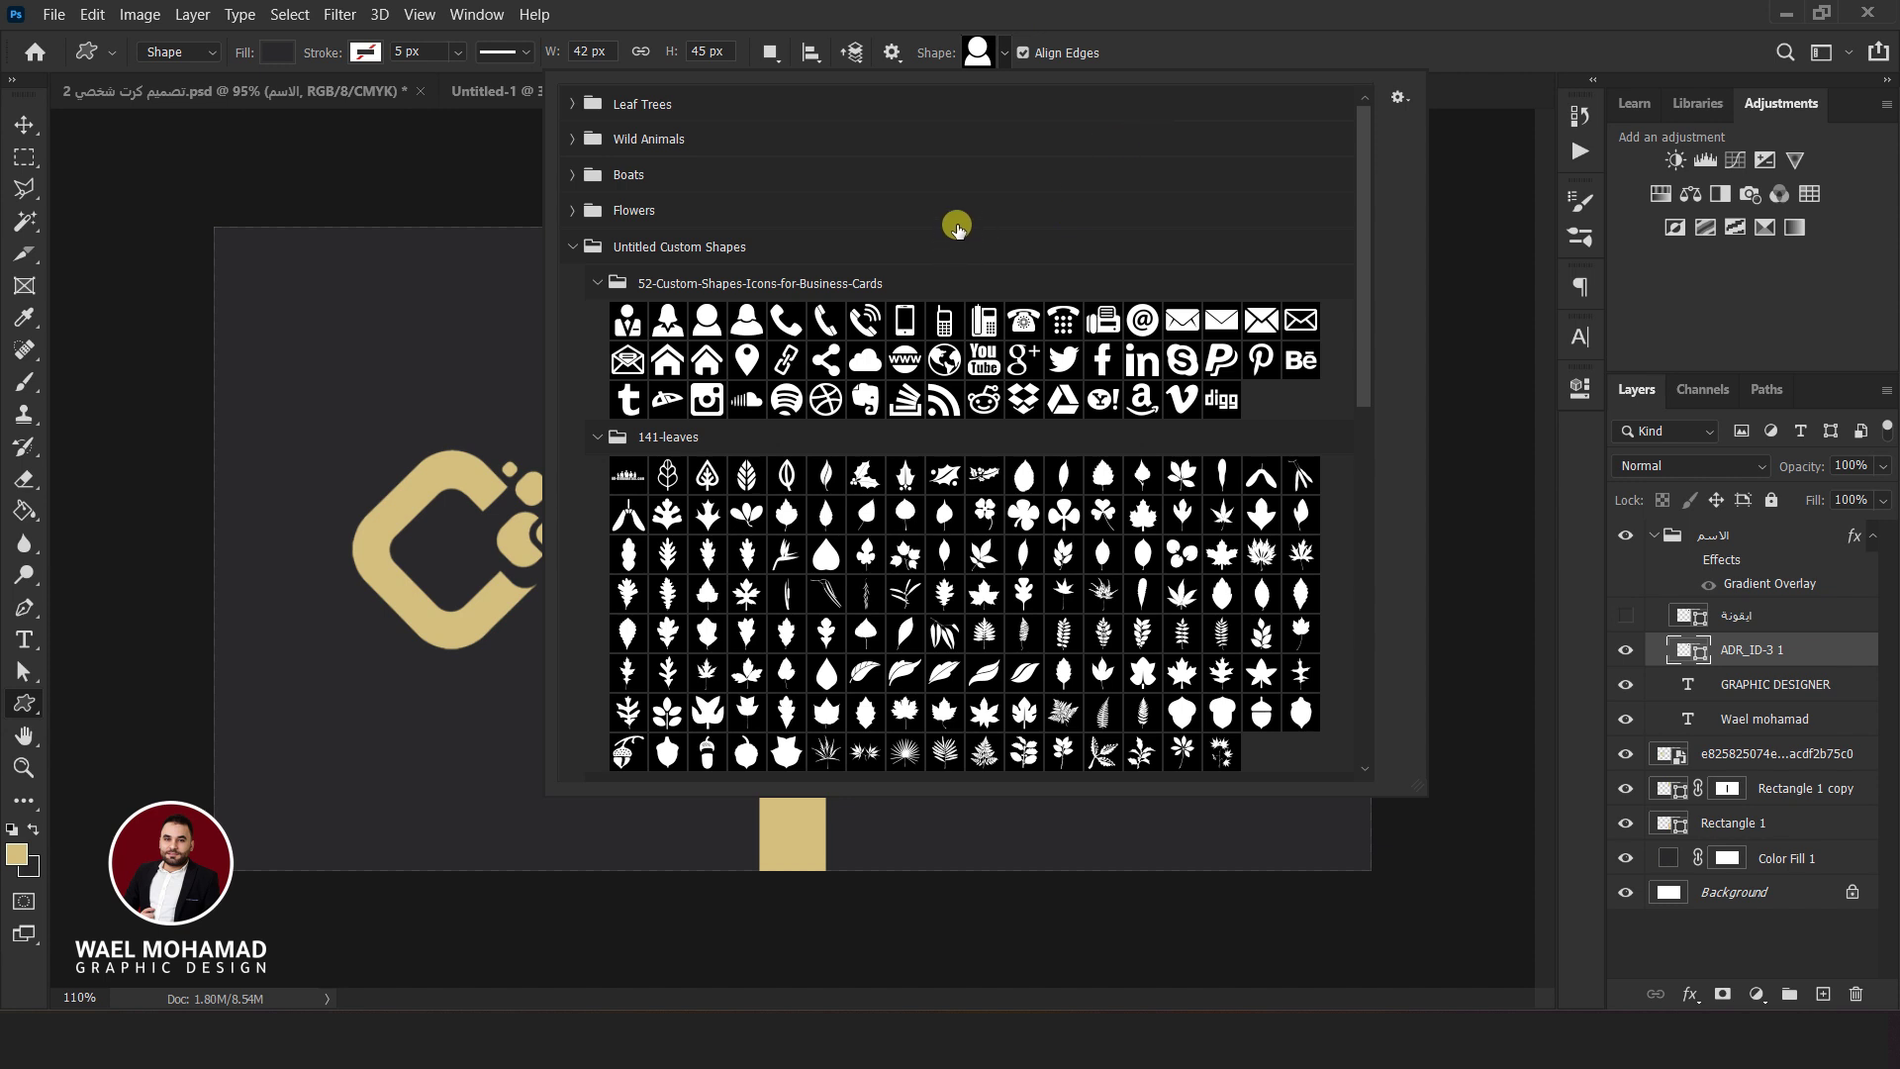
click(790, 329)
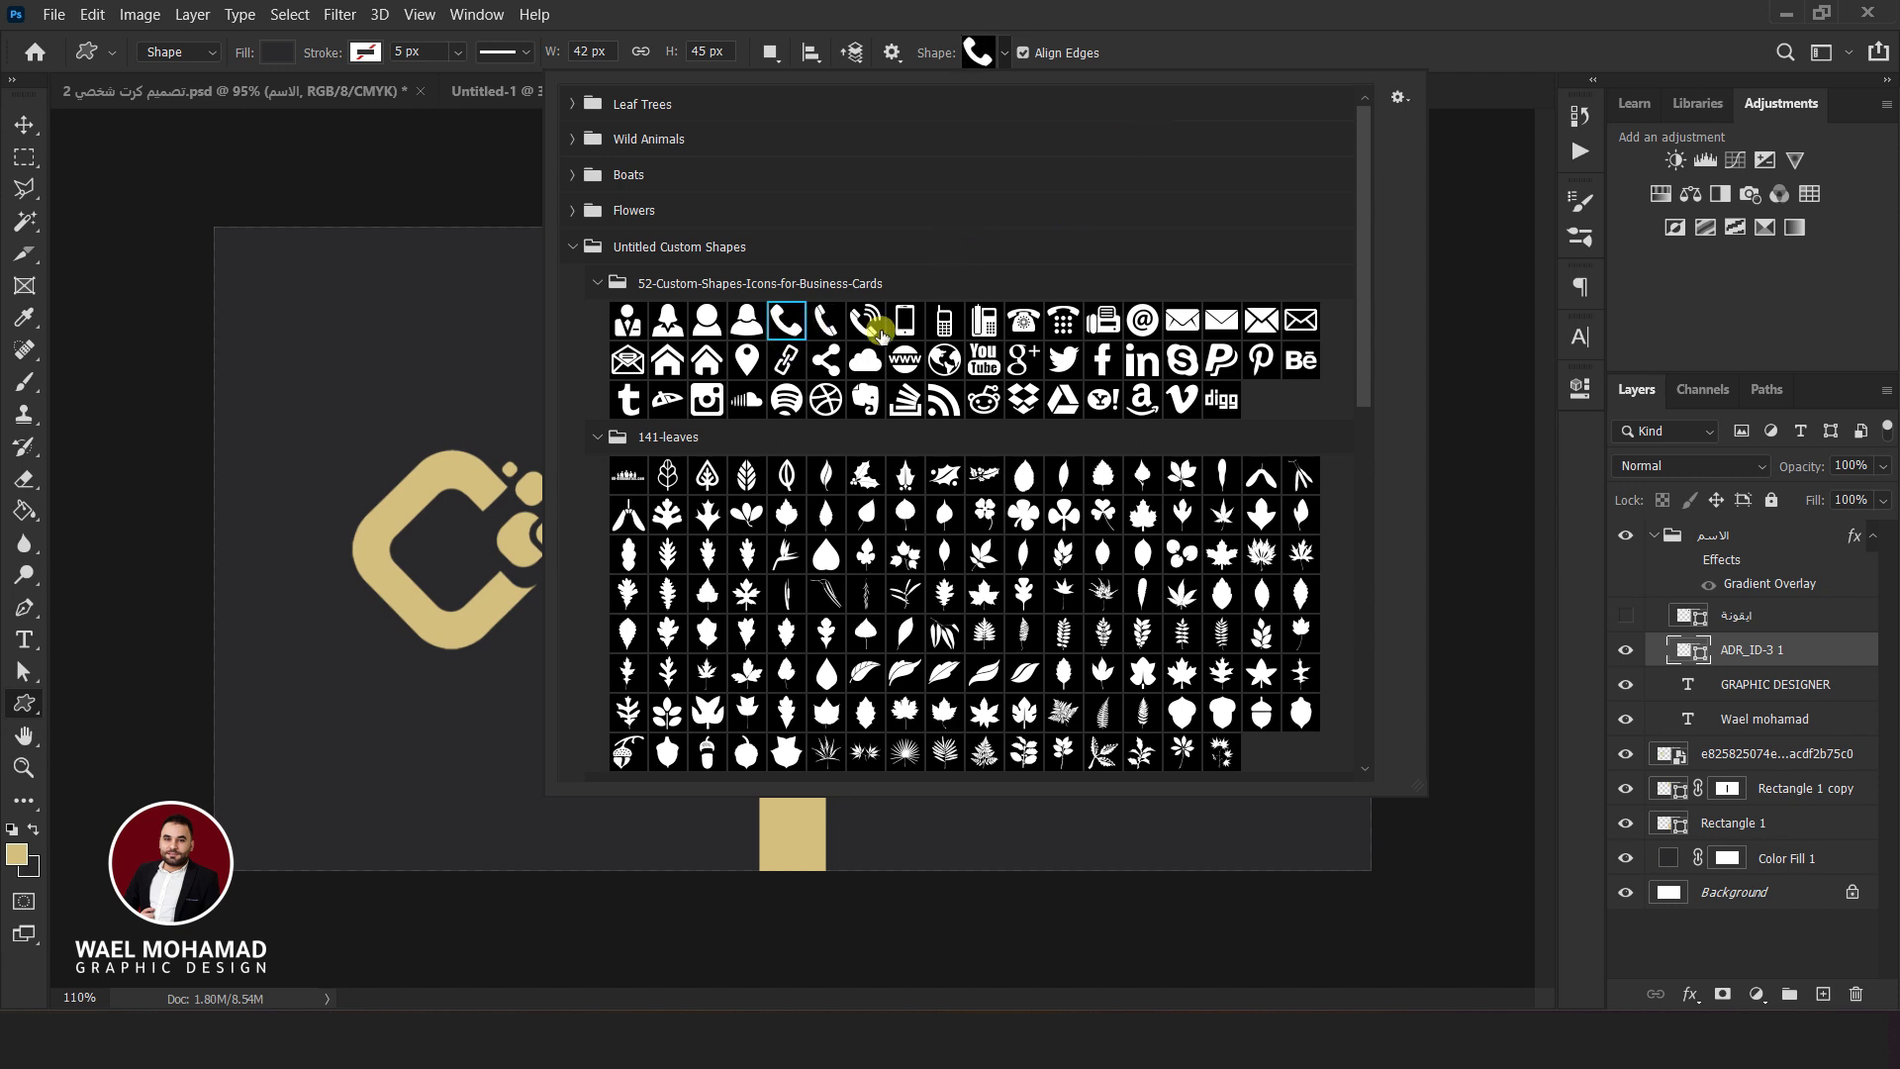
click(1185, 324)
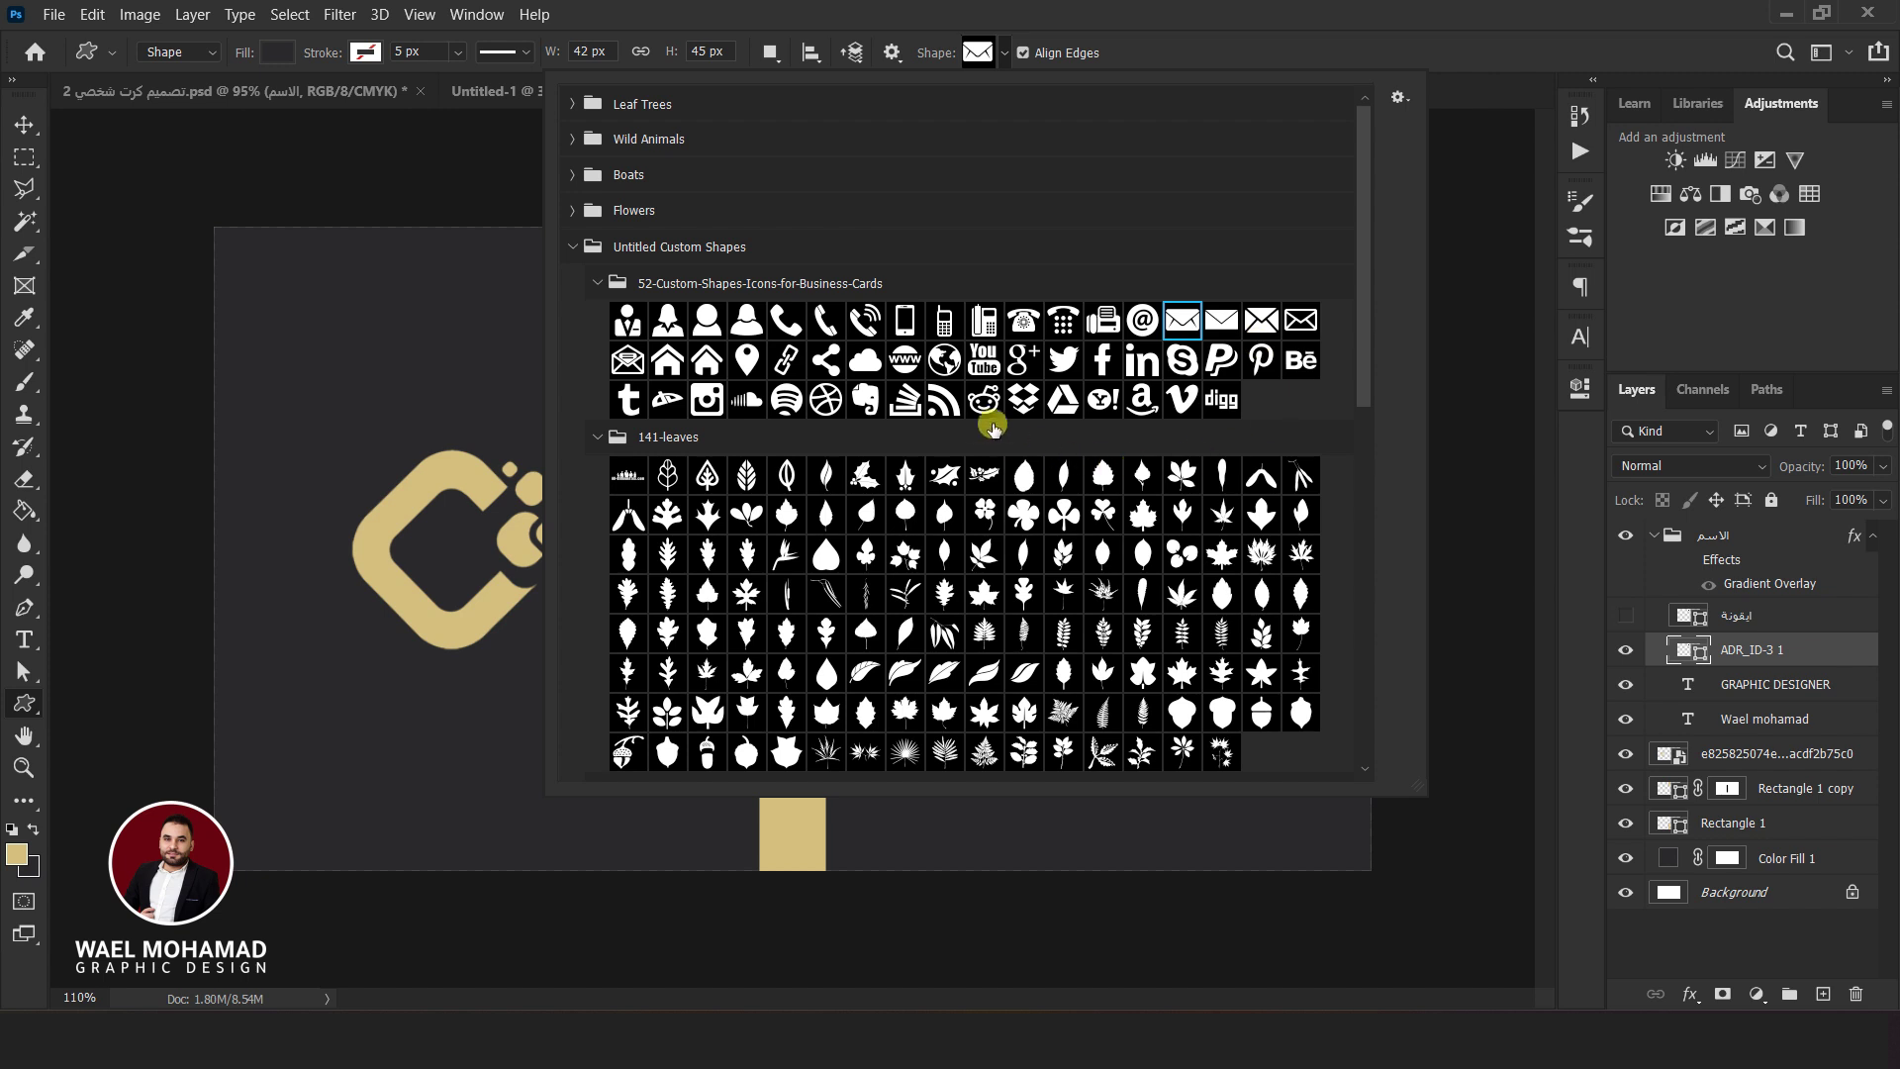
click(945, 372)
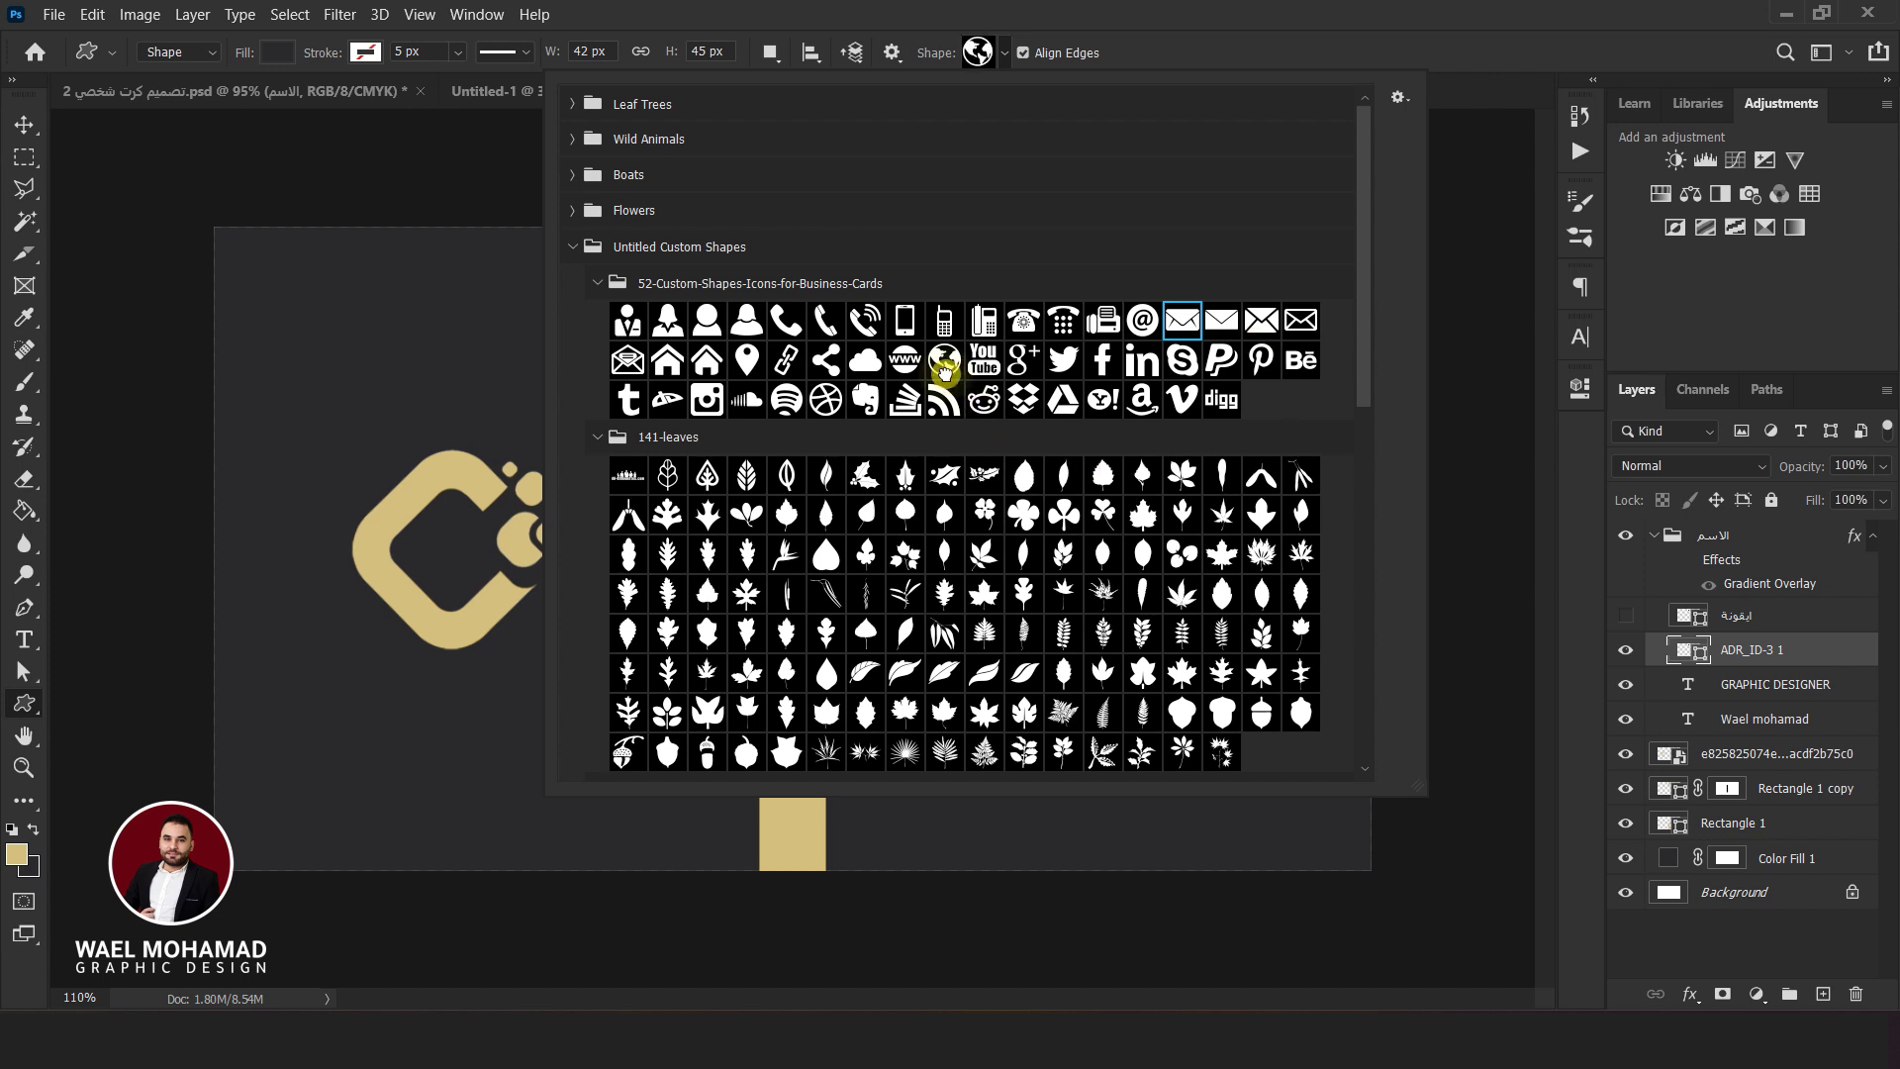
click(1069, 362)
click(1144, 362)
Close the shape picker and switch to the finished business-card design document
click(1182, 8)
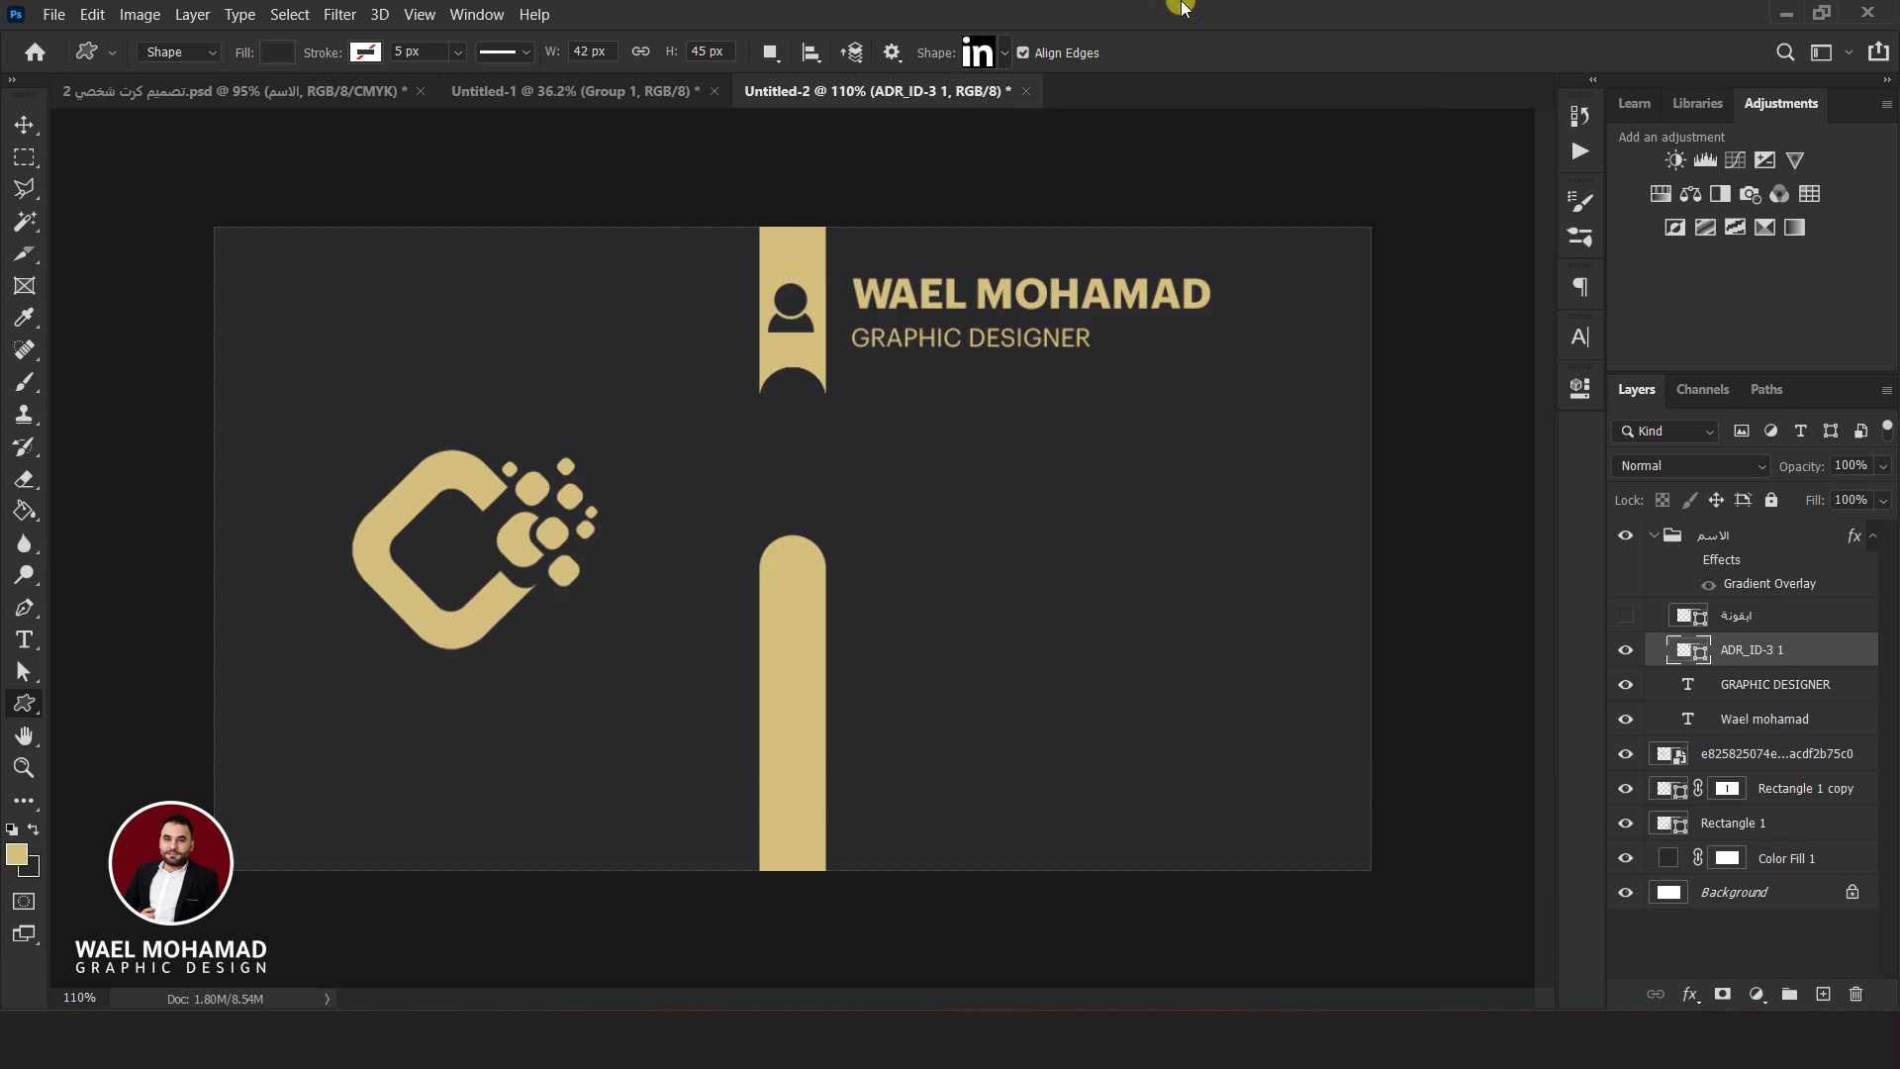
click(1006, 54)
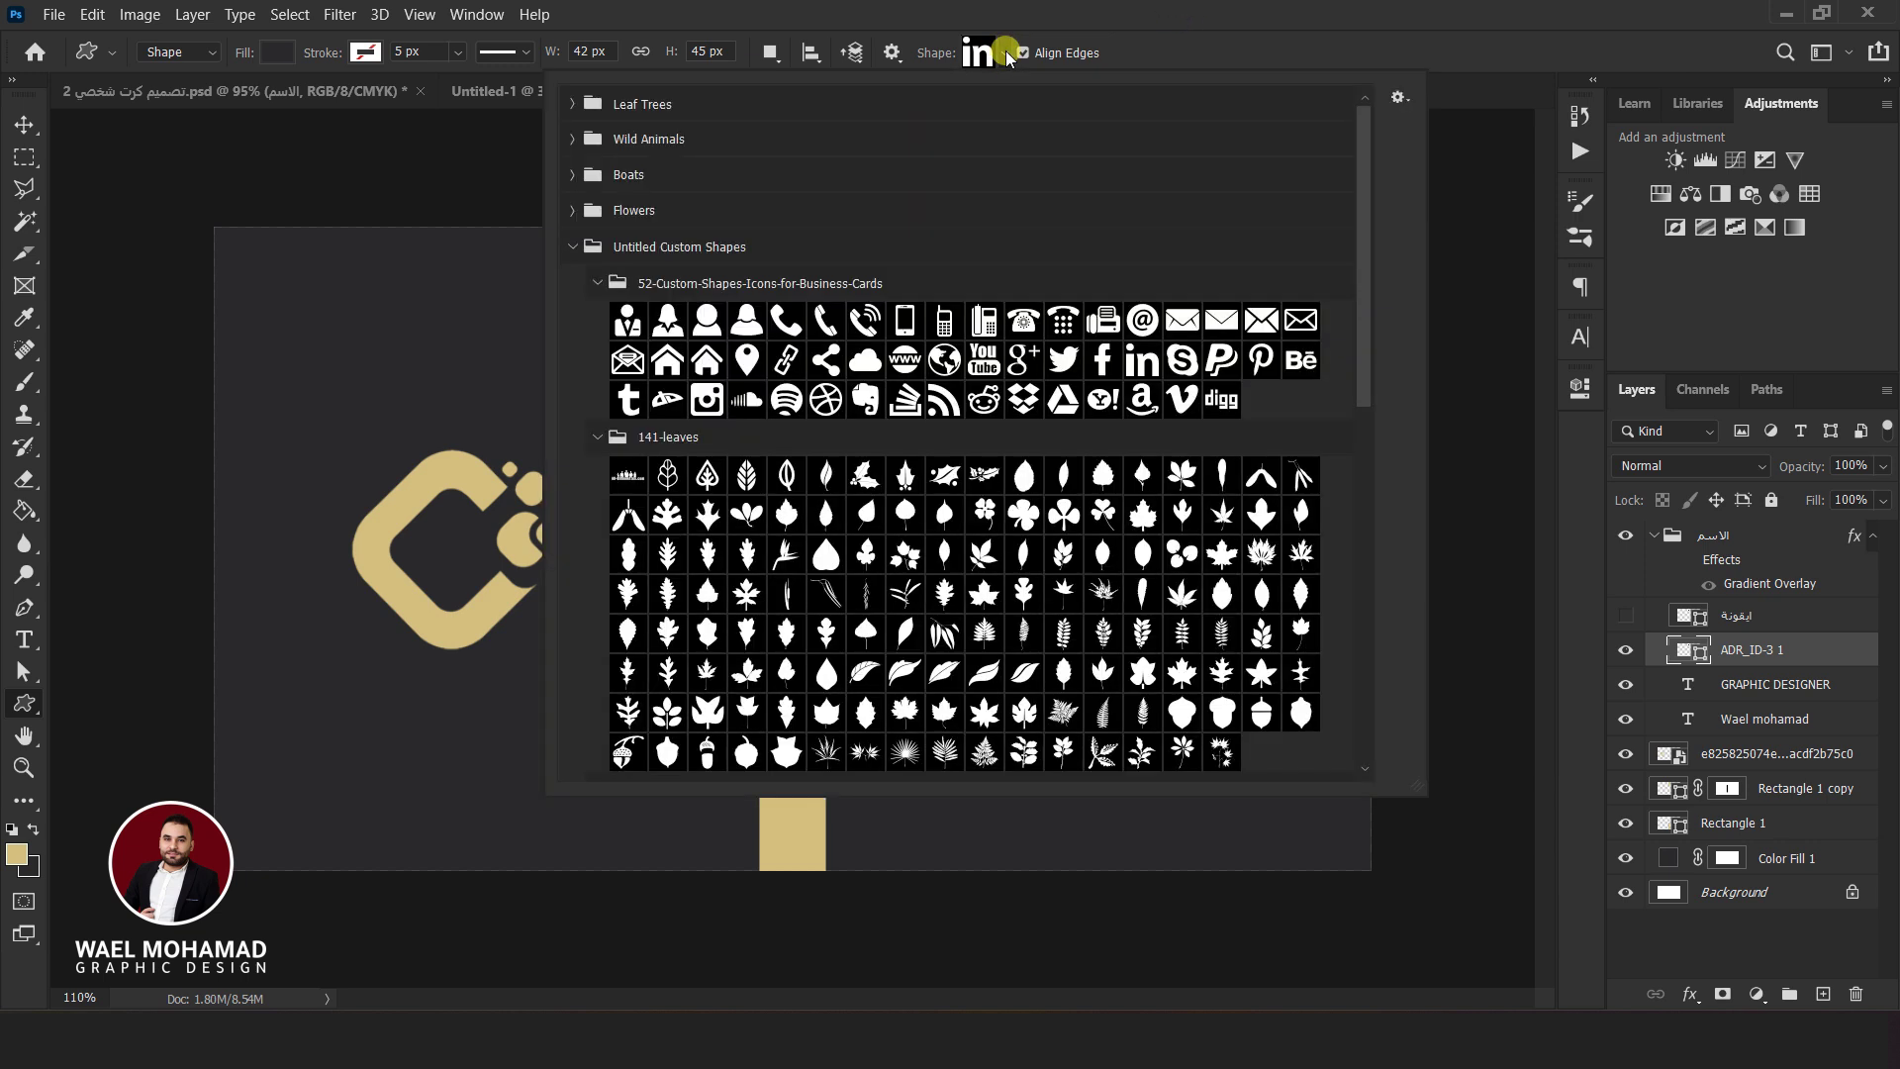
click(1143, 8)
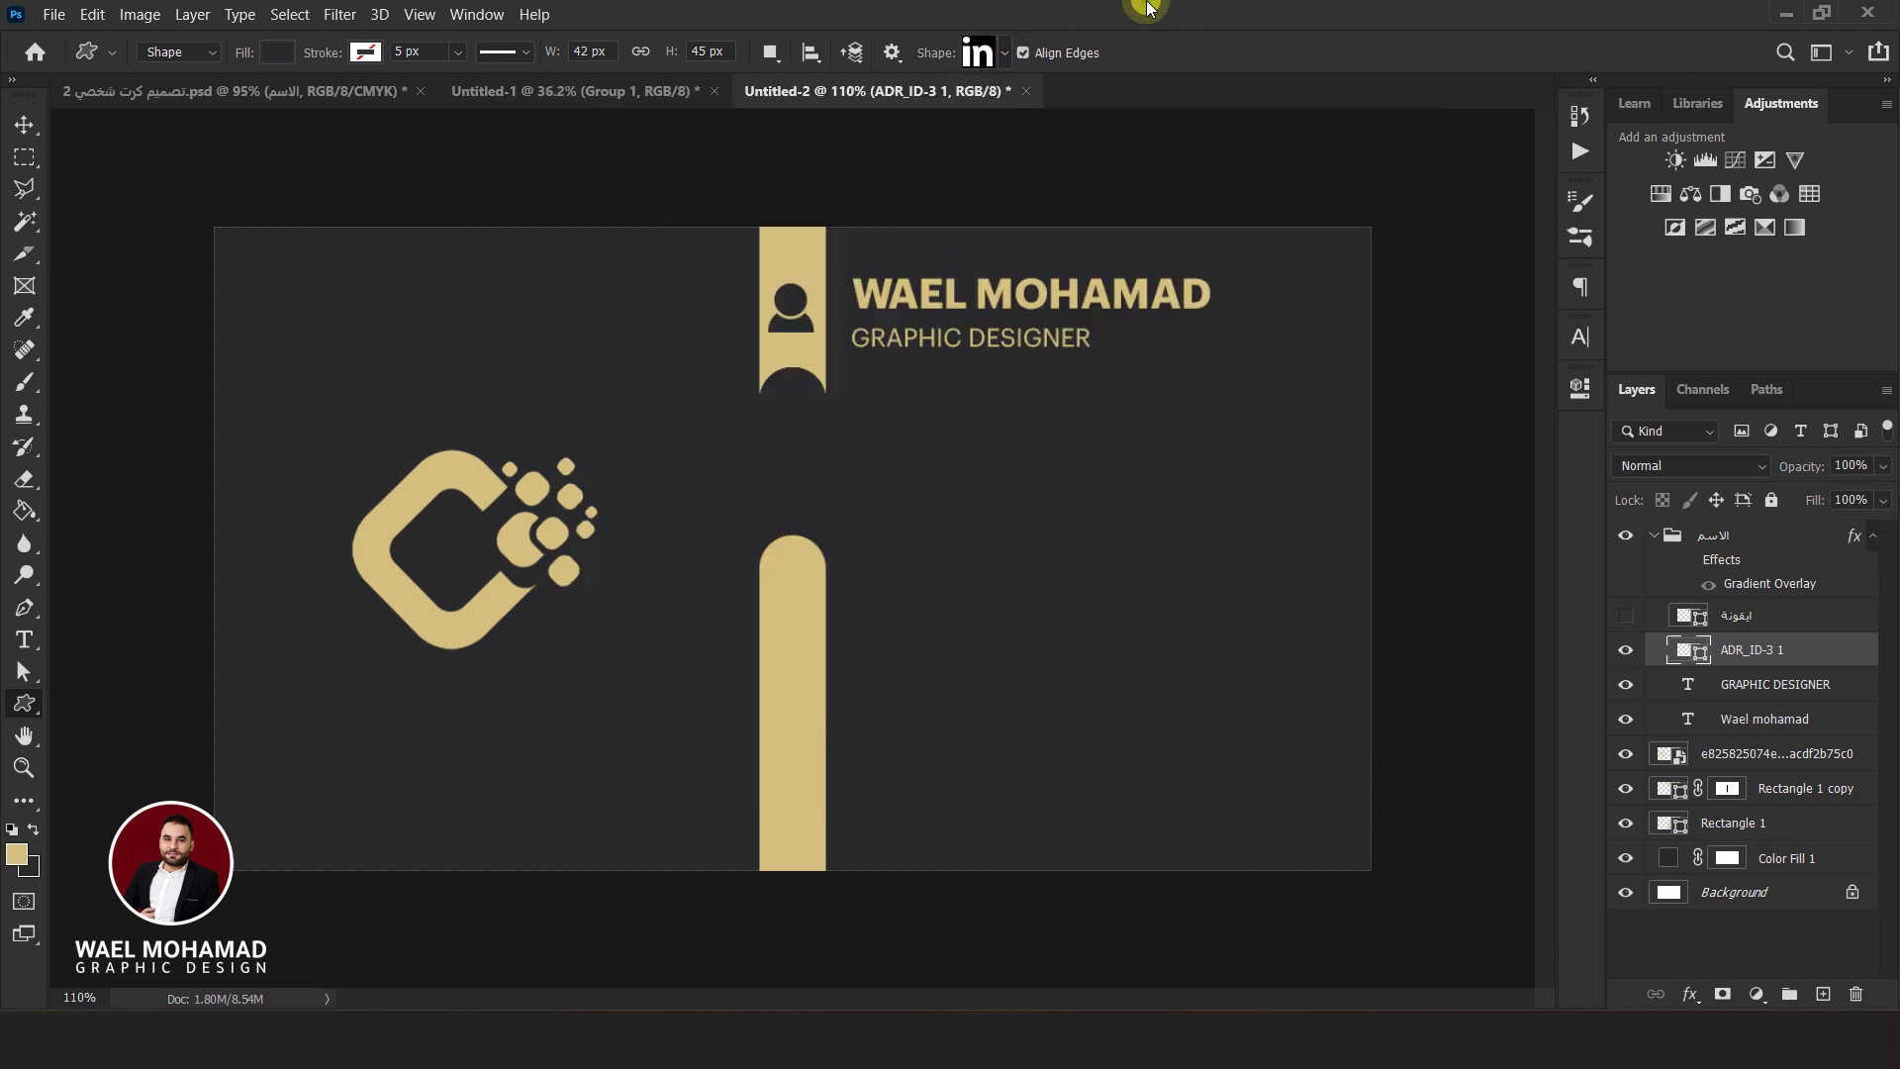
click(161, 89)
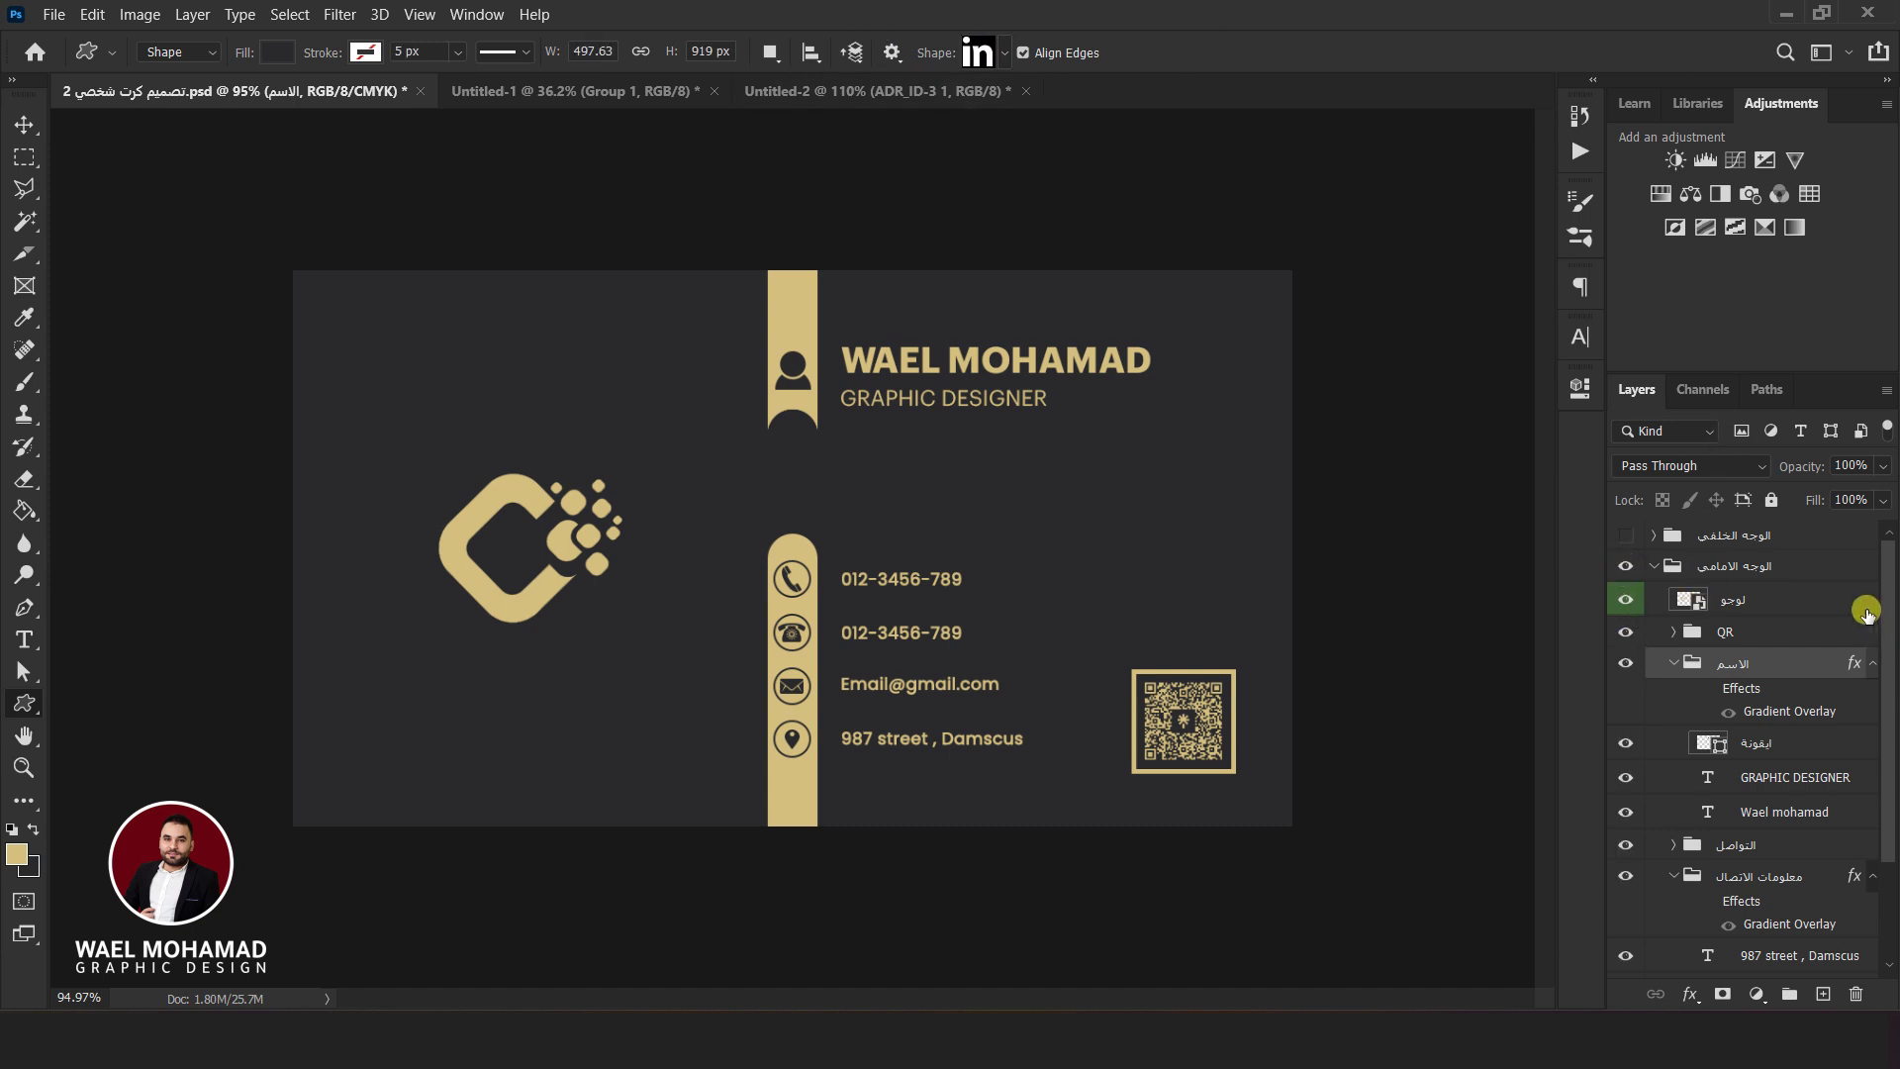
Copy the التواصل and معلومات الاتصال contact groups into the new card, nudged slightly right
click(1736, 844)
shift+click(1759, 876)
mouse_move(1759, 850)
mouse_down()
mouse_move(829, 86)
mouse_move(700, 466)
mouse_move(928, 661)
mouse_move(947, 709)
mouse_up()
key(Right)
key(Right)
key(Right)
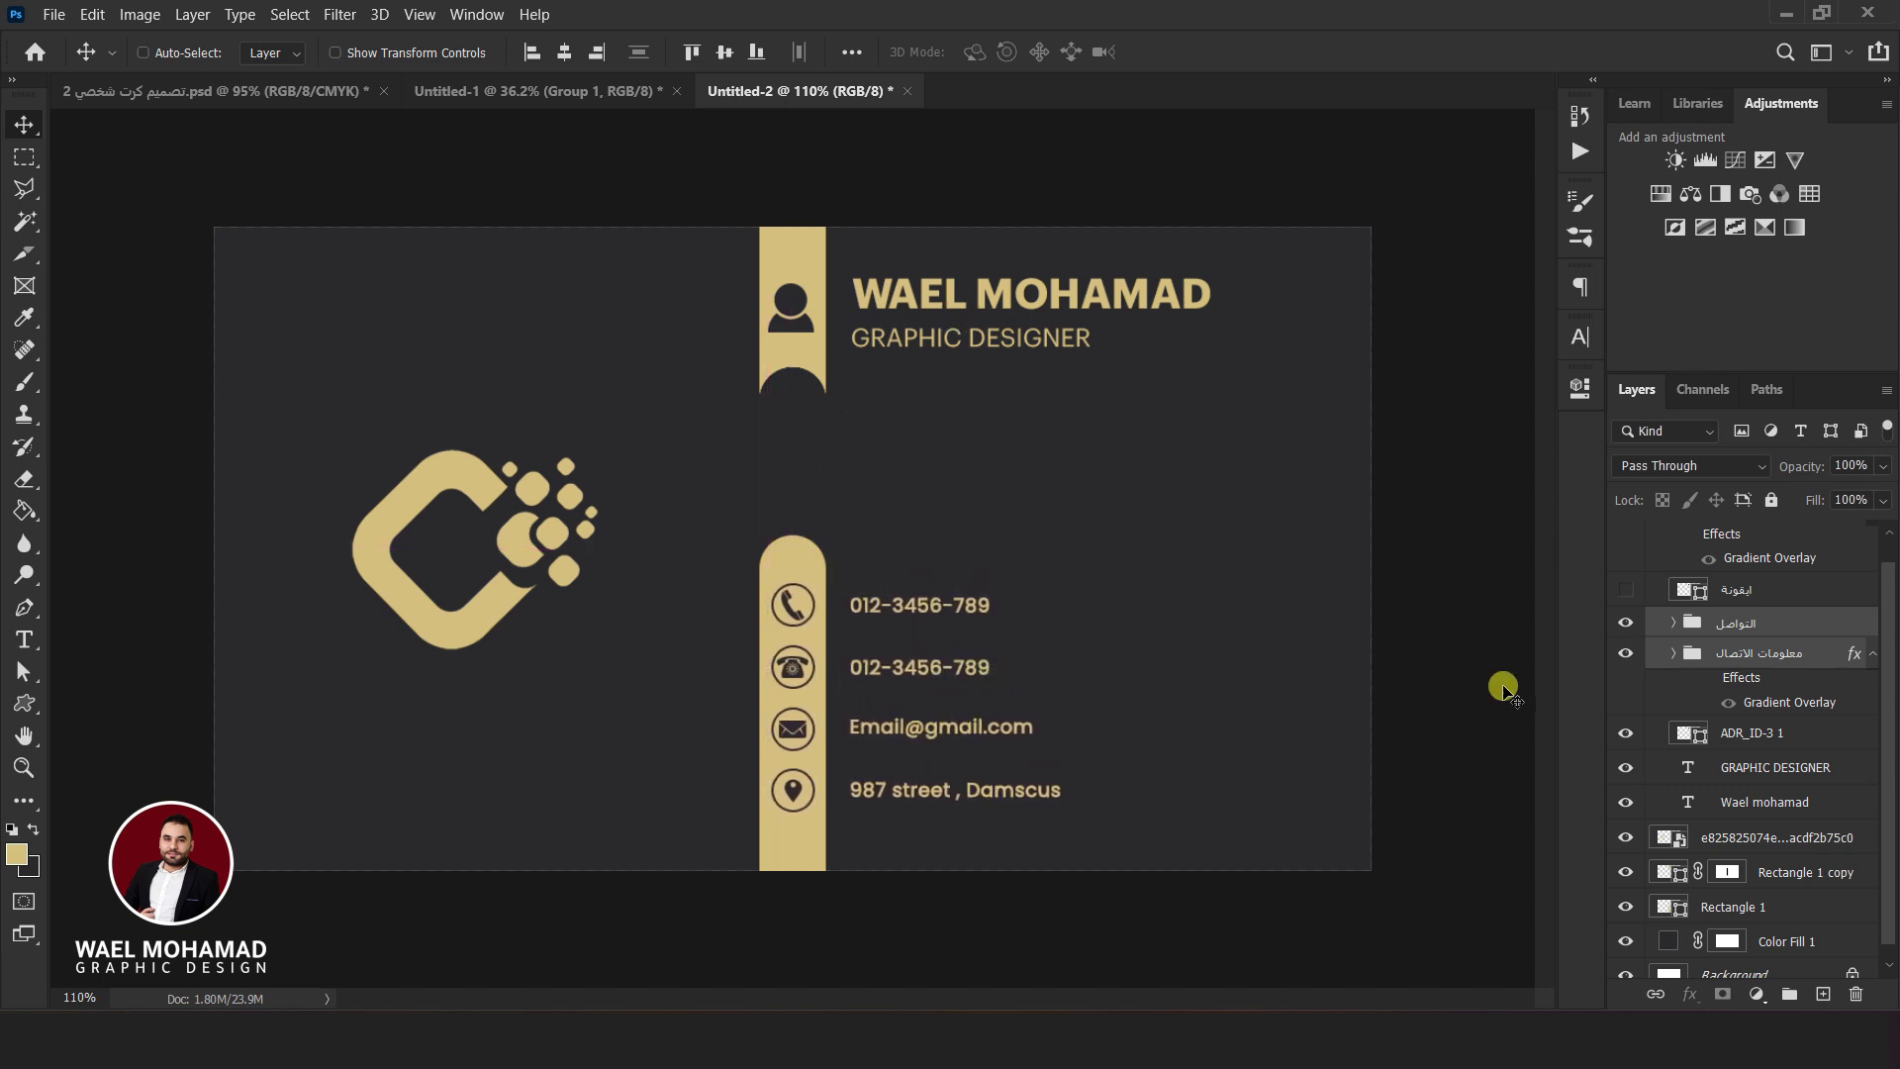
click(1673, 648)
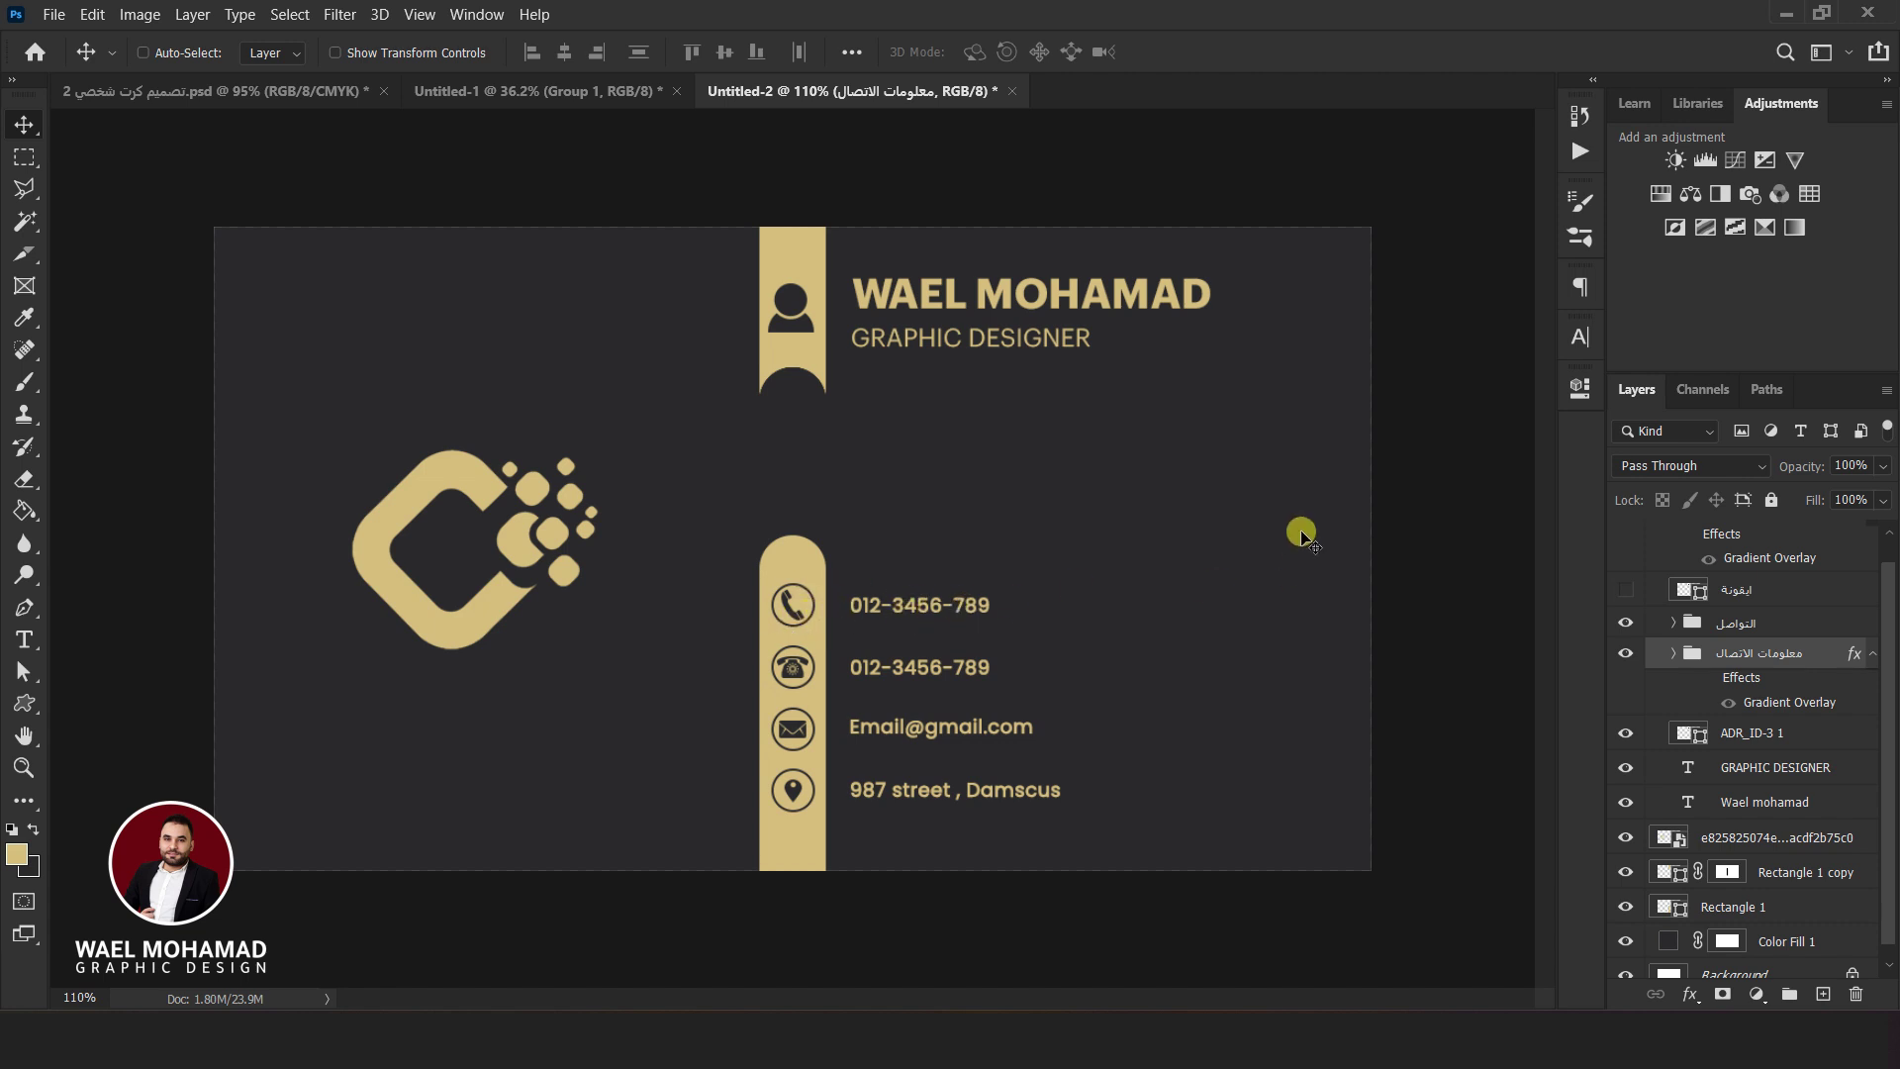
click(1673, 653)
Nudge the two phone numbers and the email line into place beside their gold icons
click(1791, 837)
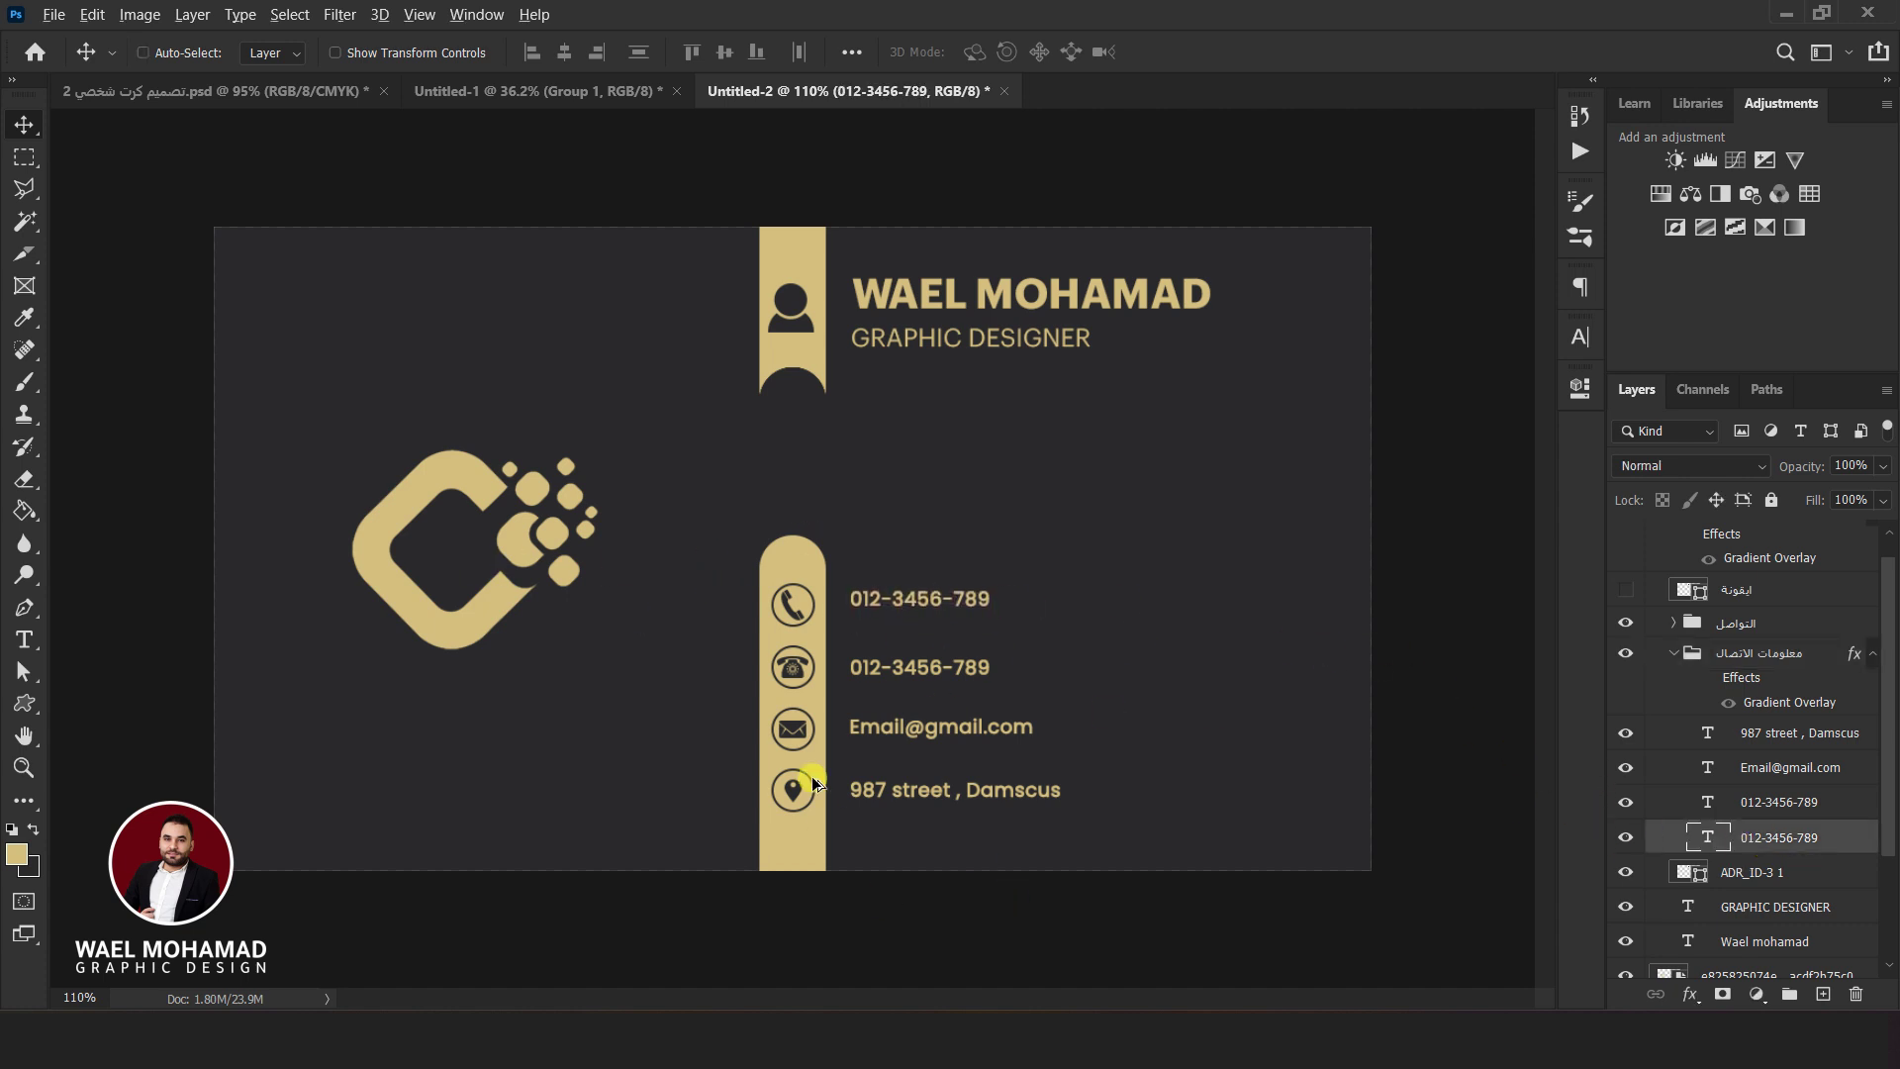
scroll(851, 653, up, 5)
scroll(862, 640, up, 1)
drag(950, 512, 865, 520)
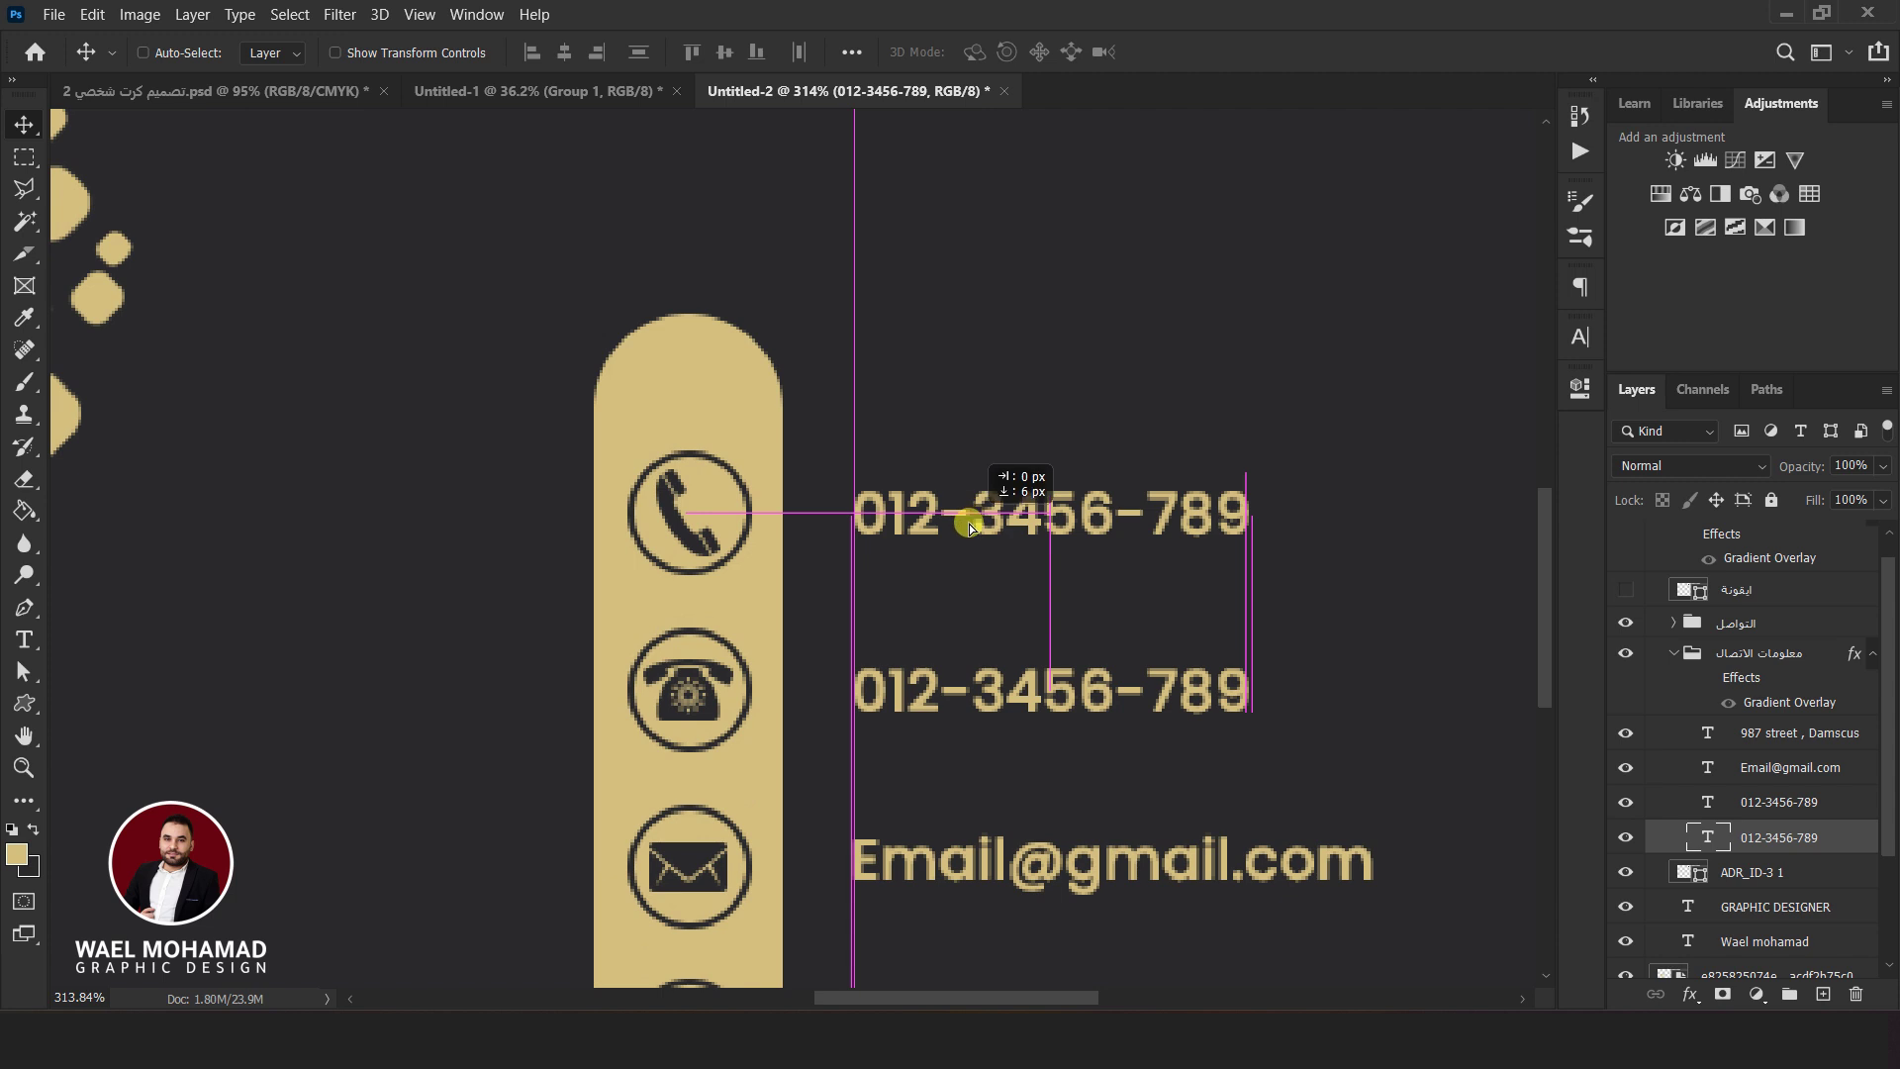
mouse_move(980, 513)
mouse_down()
mouse_move(1013, 526)
mouse_move(940, 465)
mouse_move(968, 335)
mouse_up()
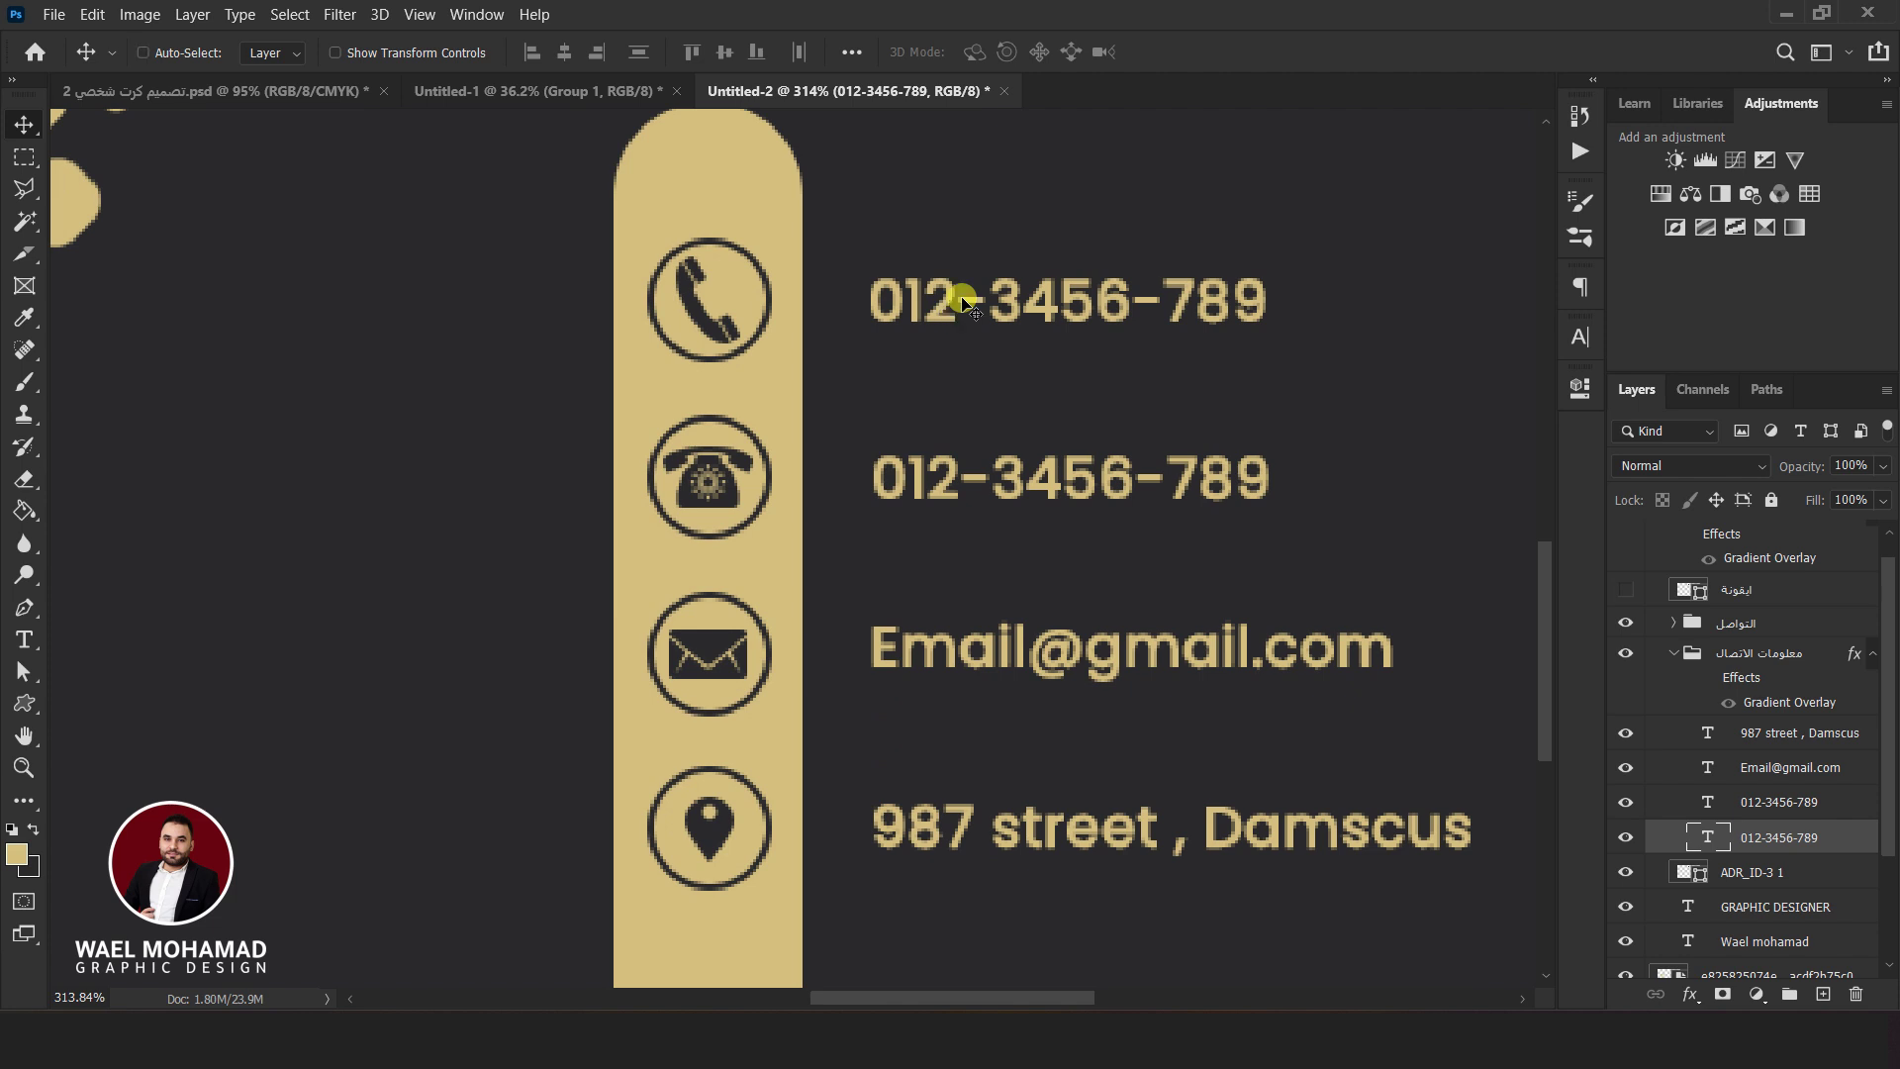
drag(965, 300, 987, 306)
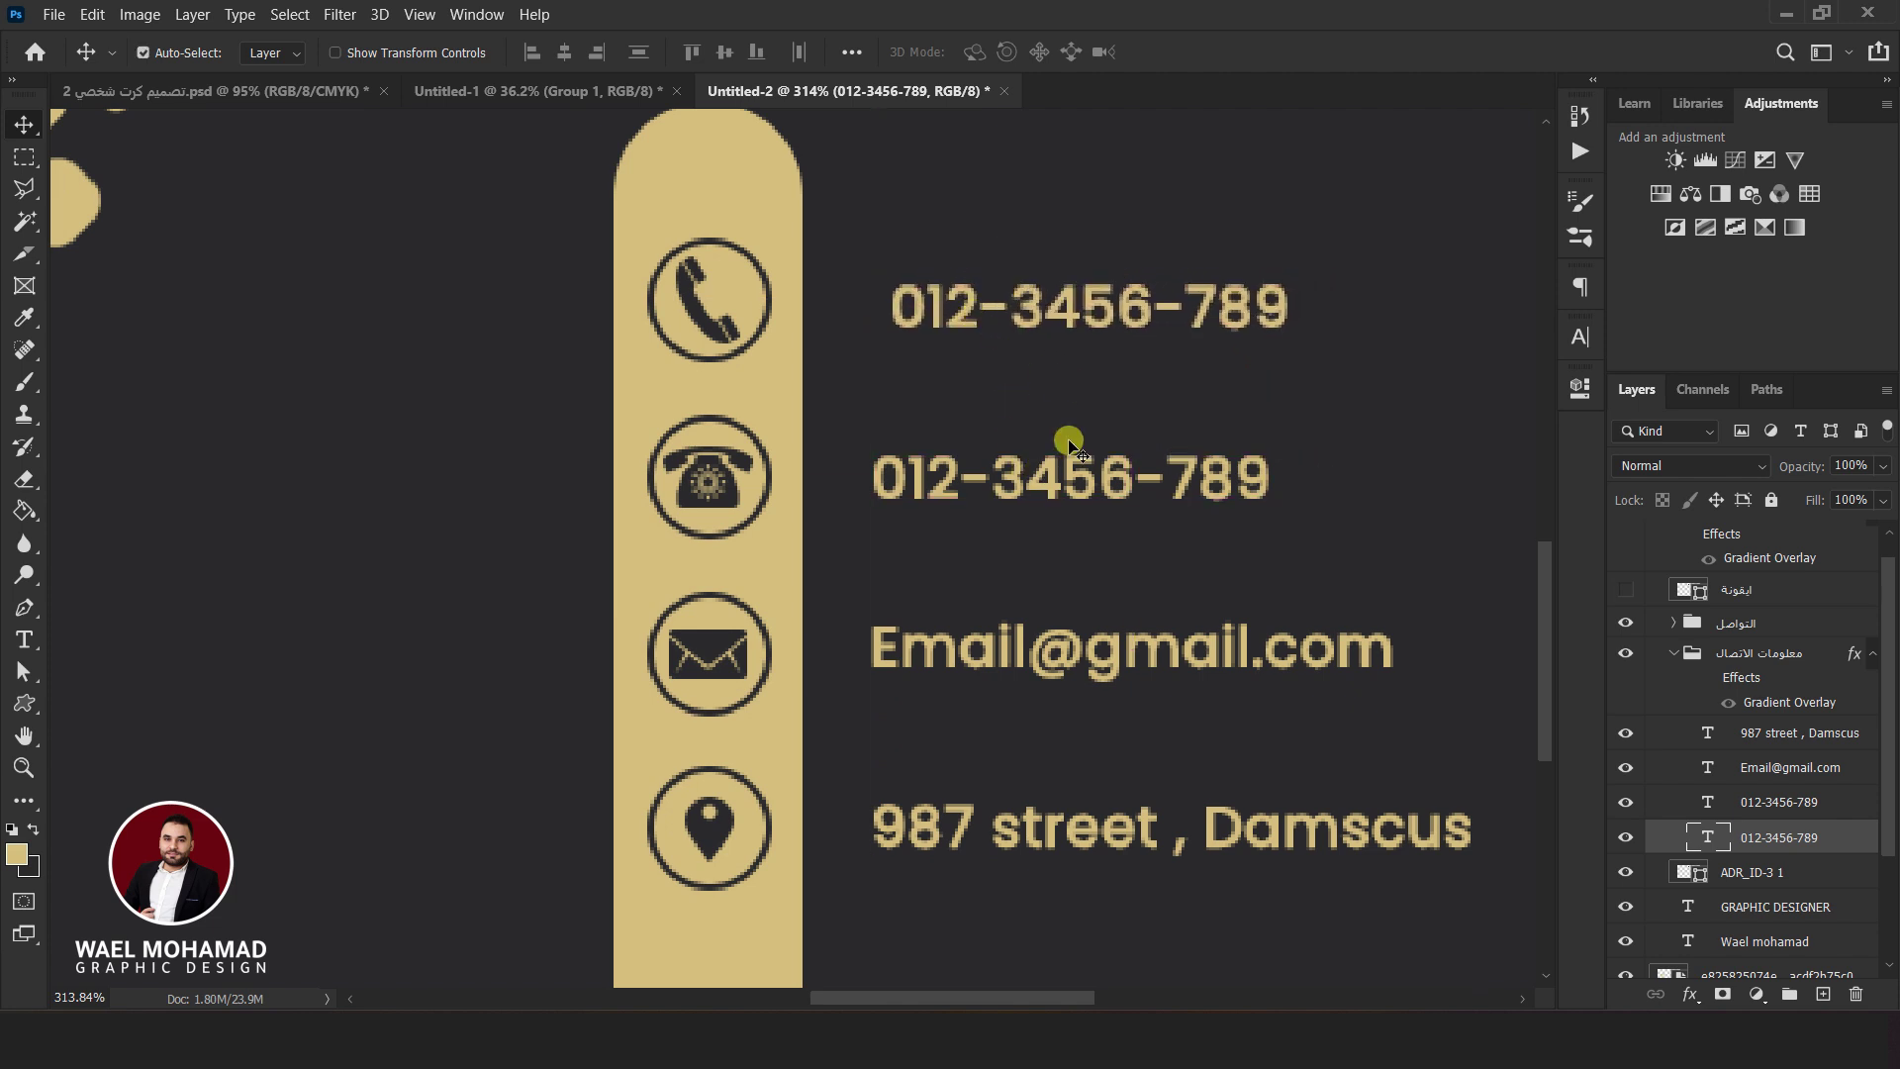
drag(1069, 441, 1079, 440)
drag(1052, 615, 1040, 614)
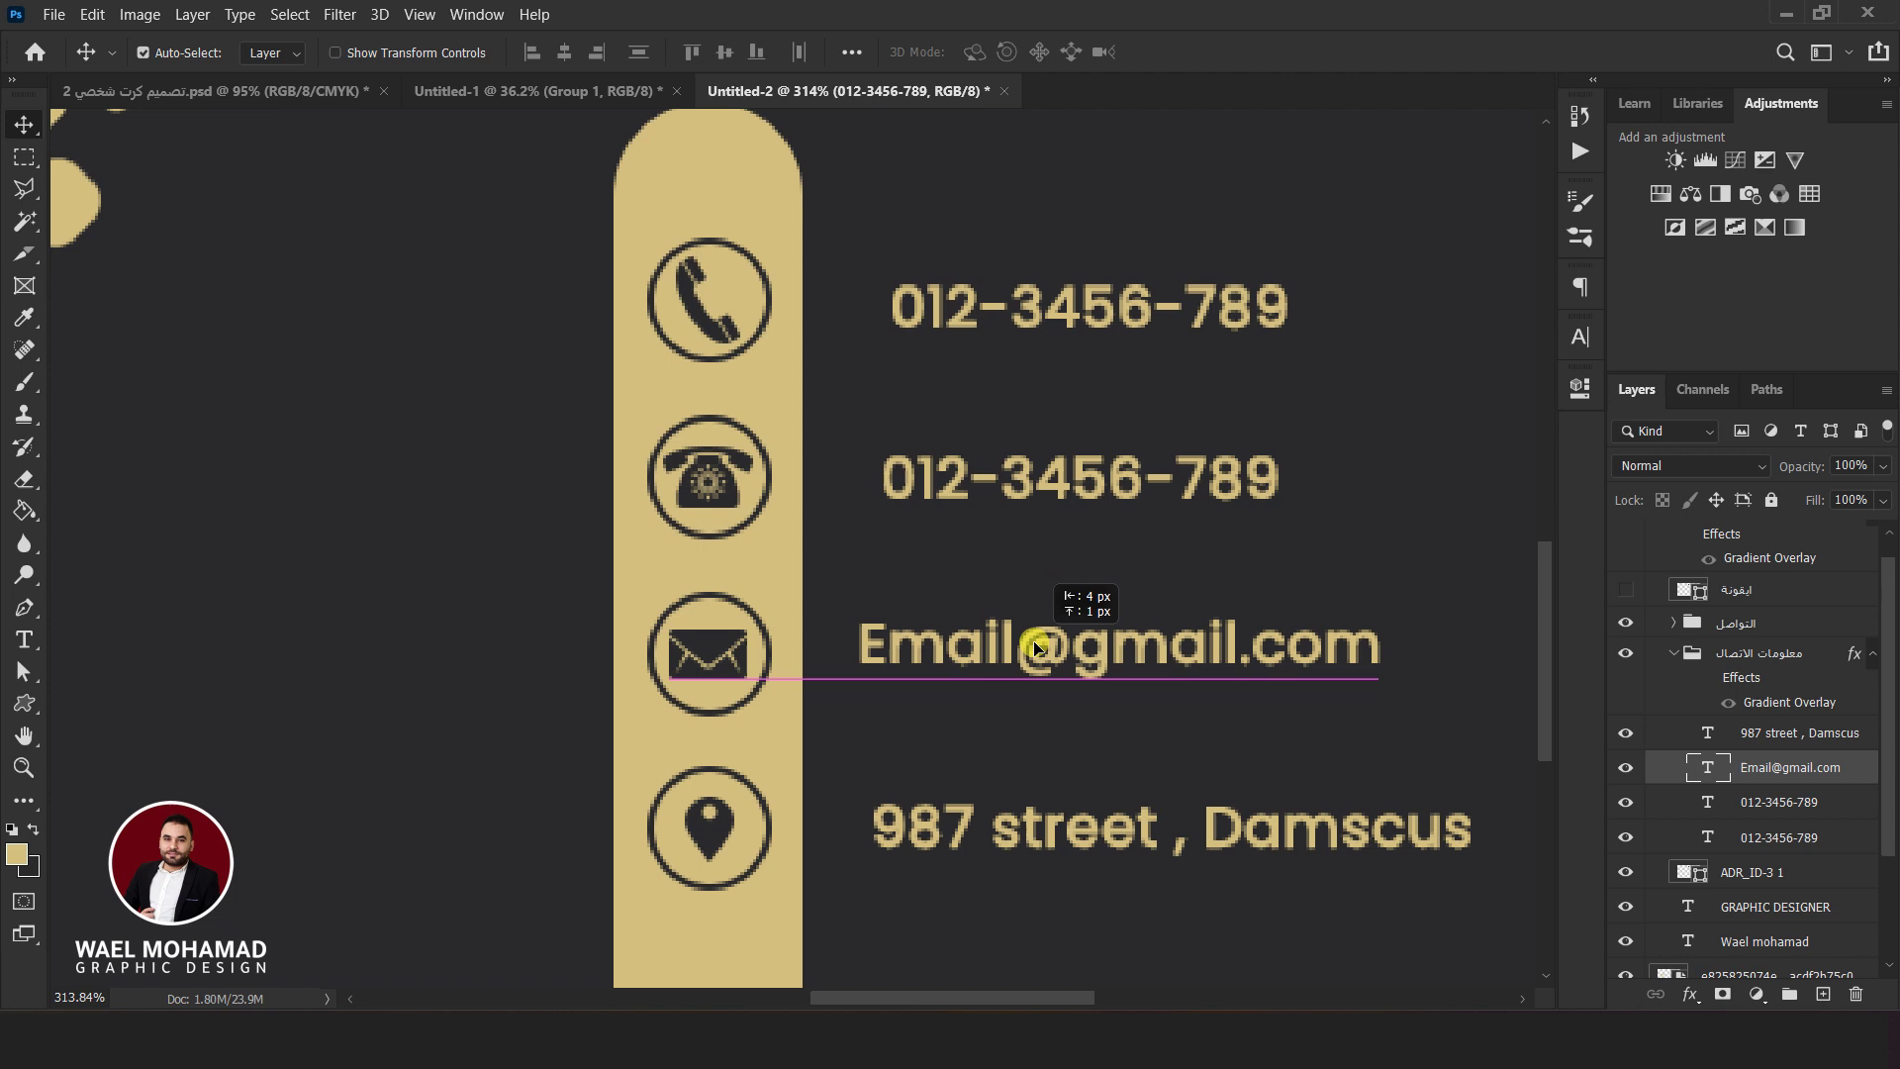
click(1039, 789)
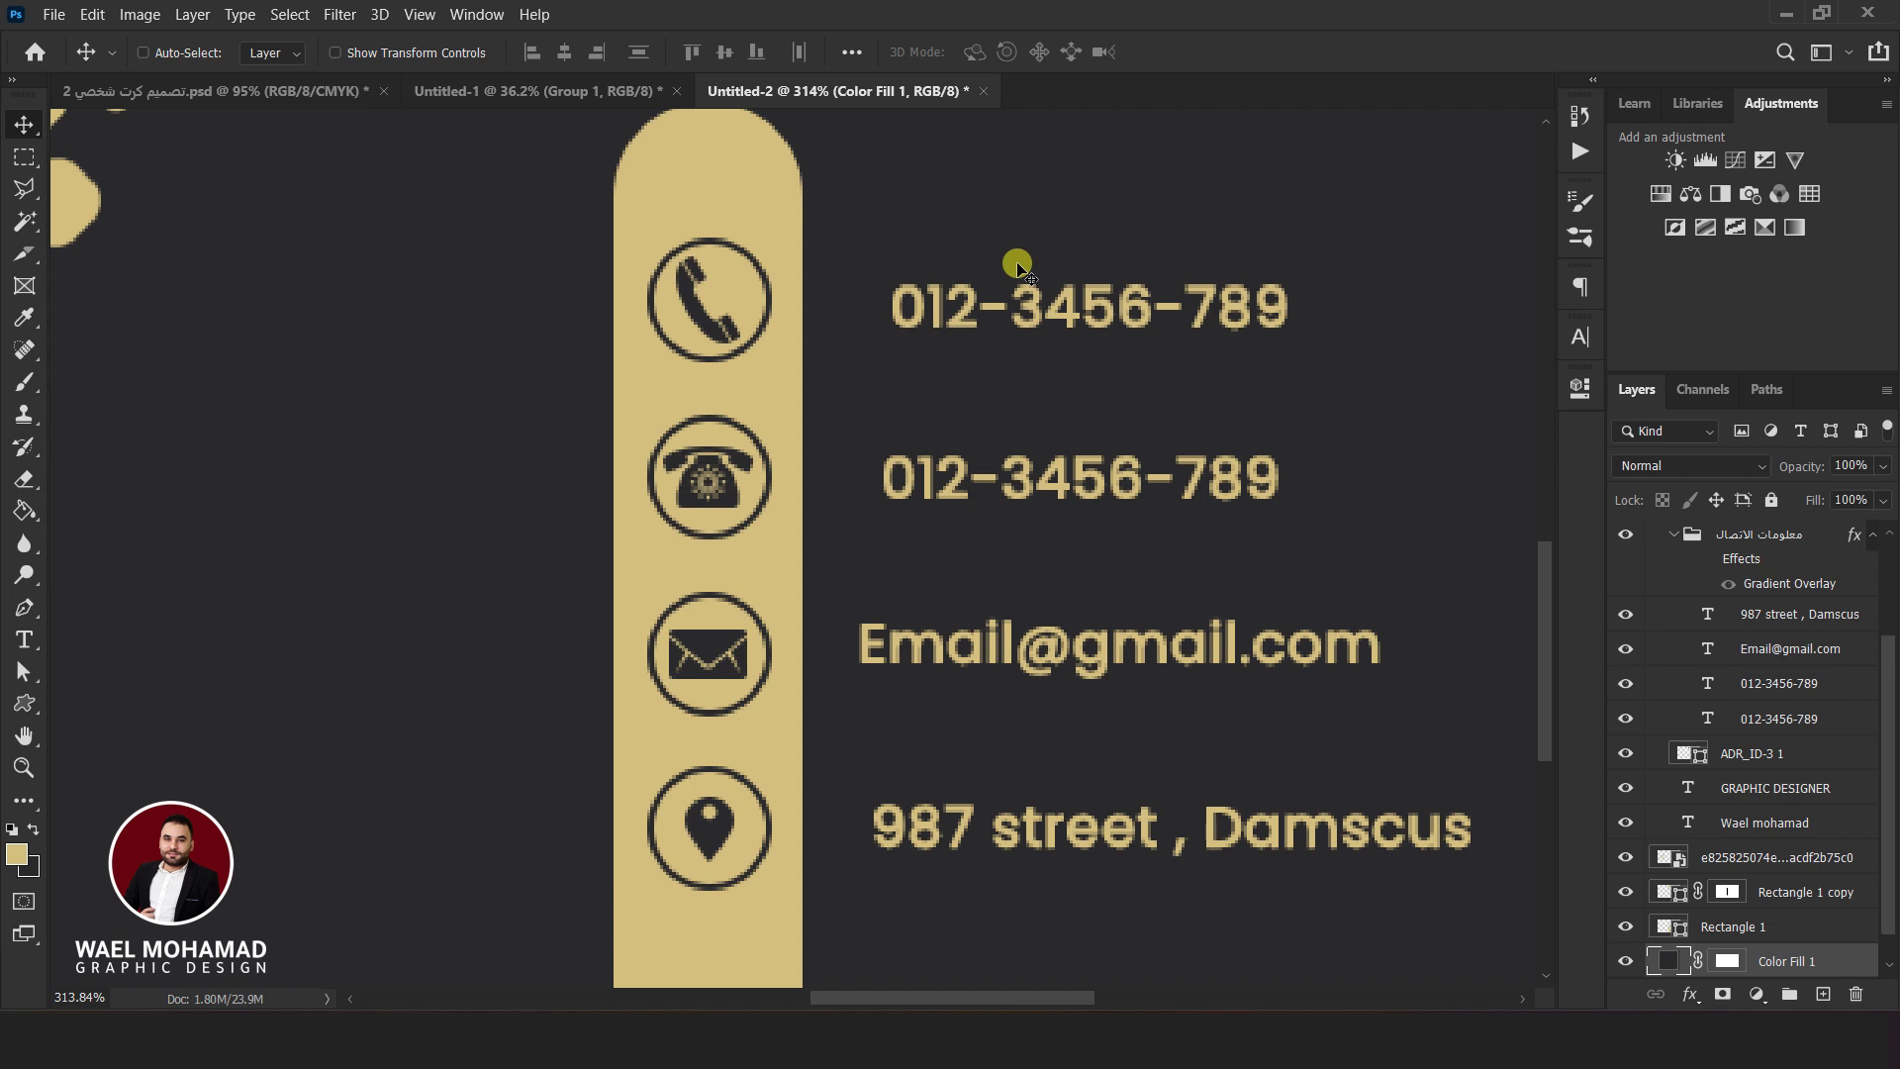
Select the four contact text layers, toggling visibility to identify each line
drag(1892, 707, 1891, 676)
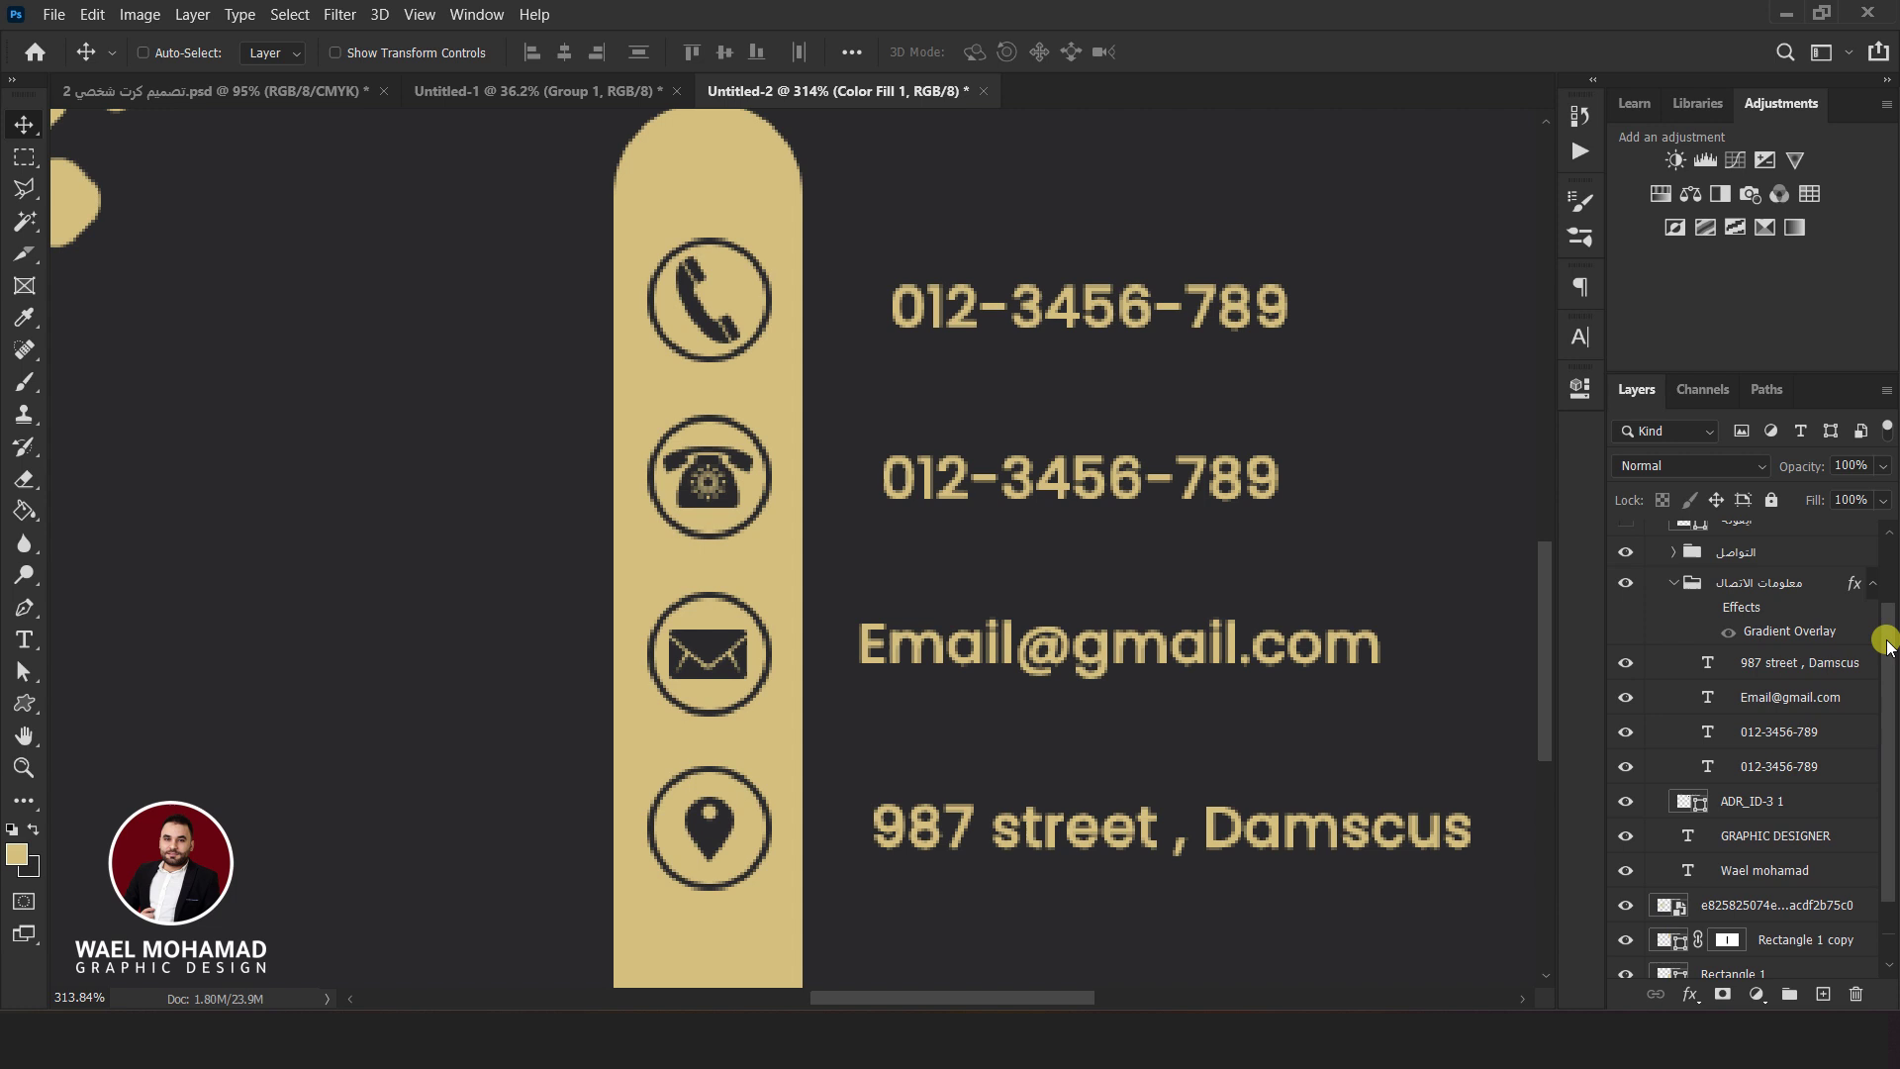
click(1781, 768)
click(1626, 768)
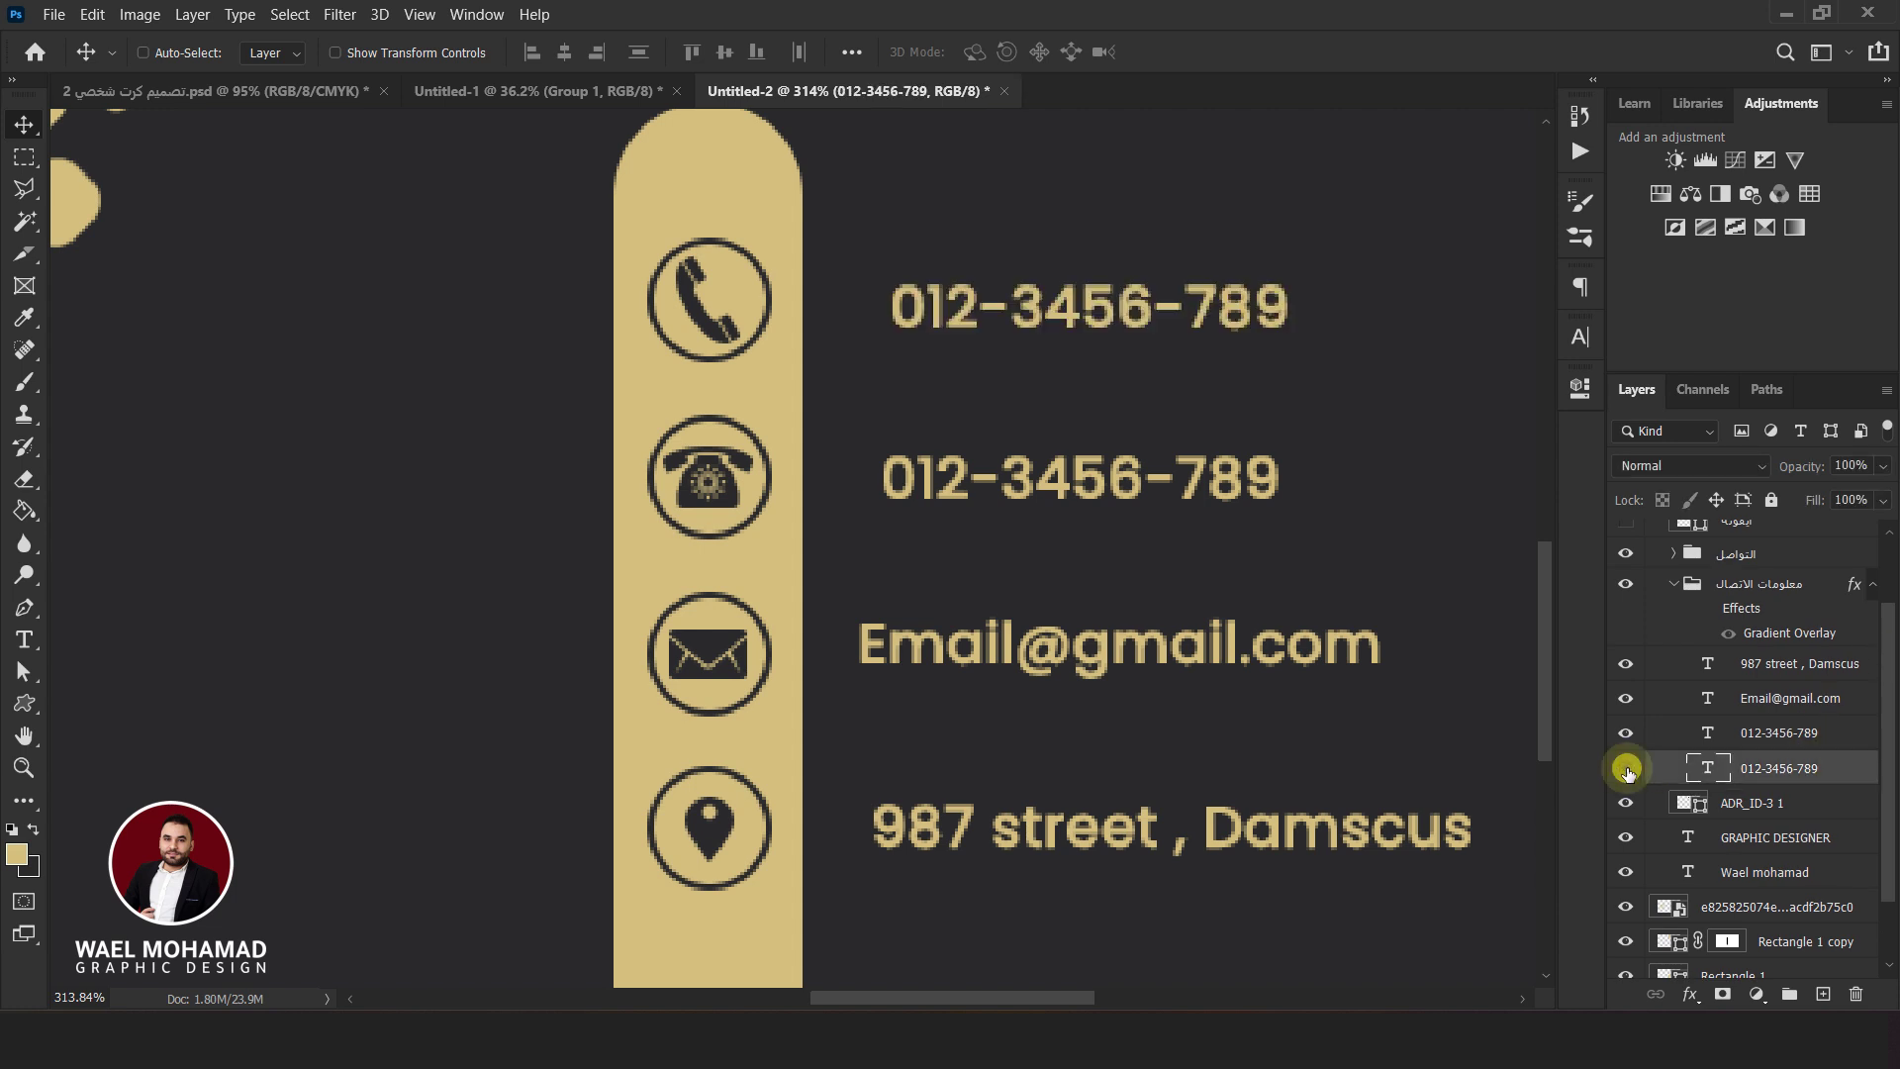
shift+click(1742, 663)
click(1626, 663)
click(1626, 698)
click(1626, 732)
click(1626, 770)
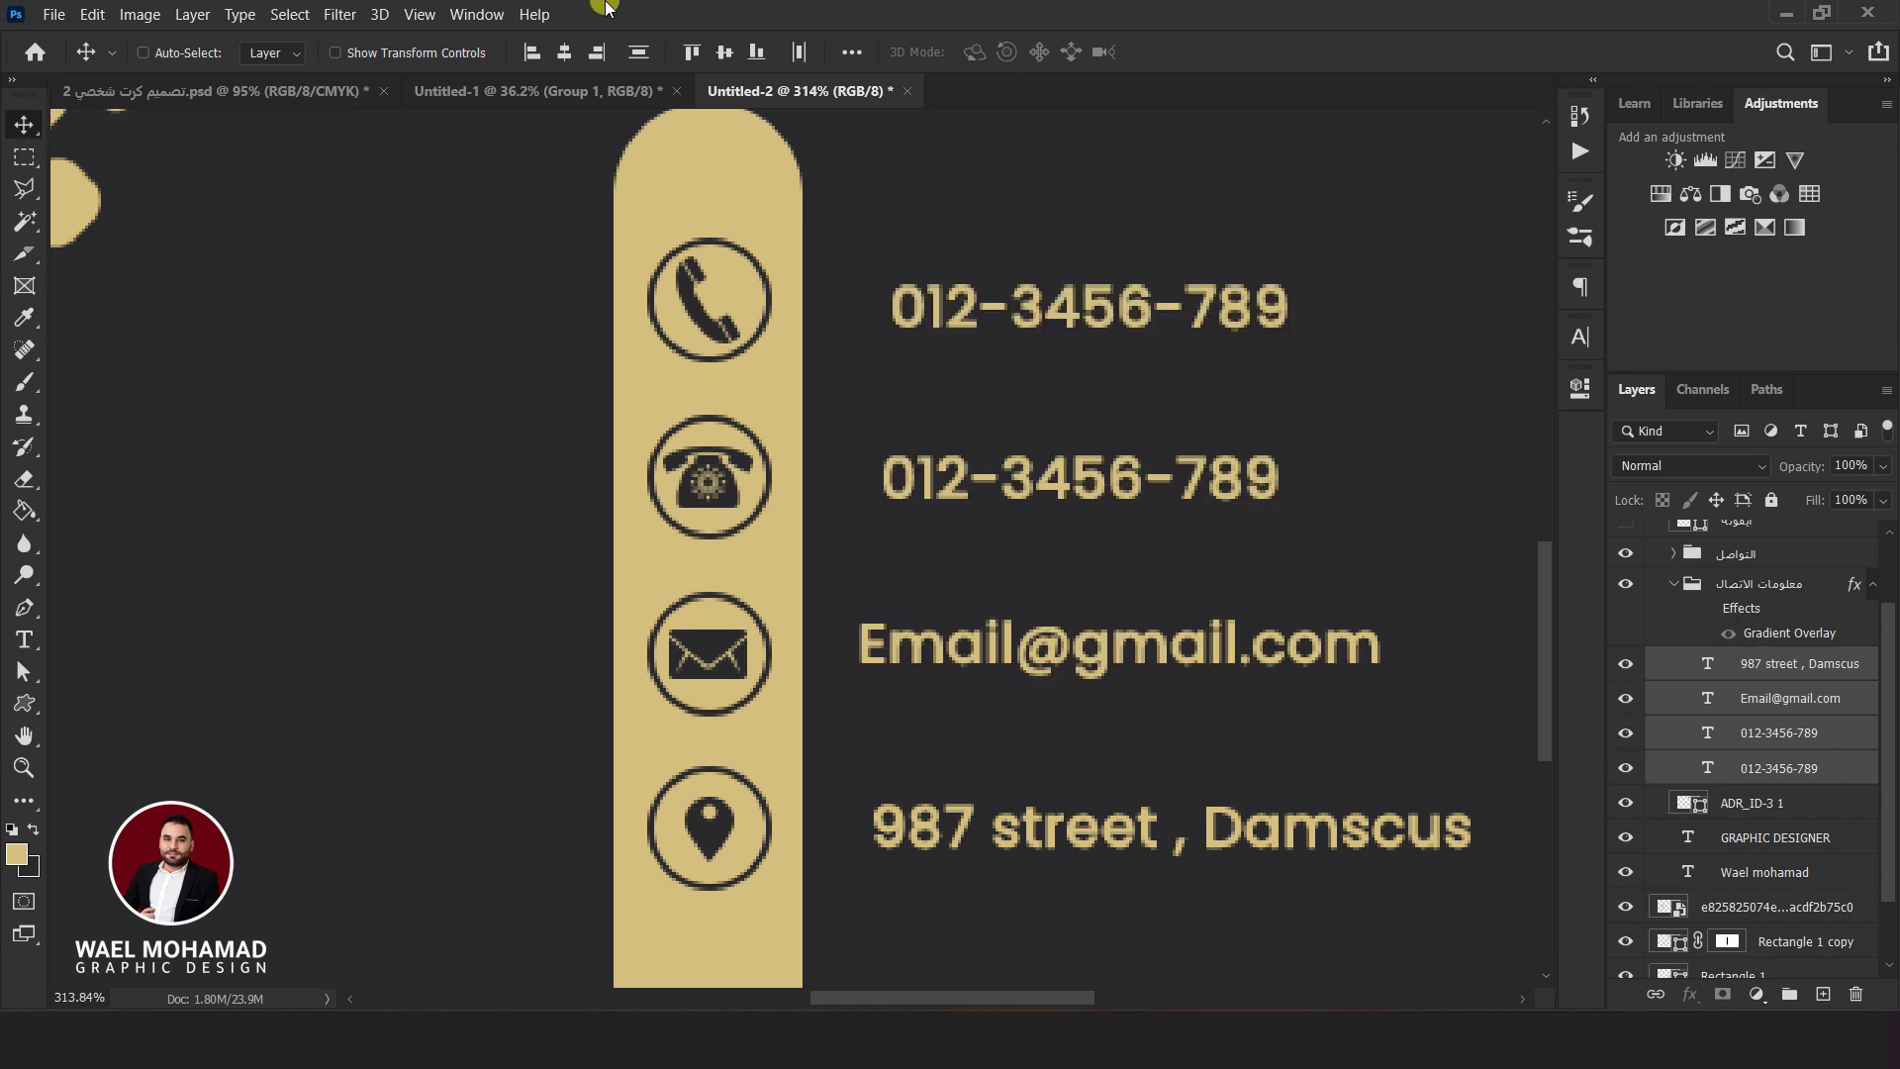
Align the four contact lines by their left edges and fit the card on screen
click(532, 53)
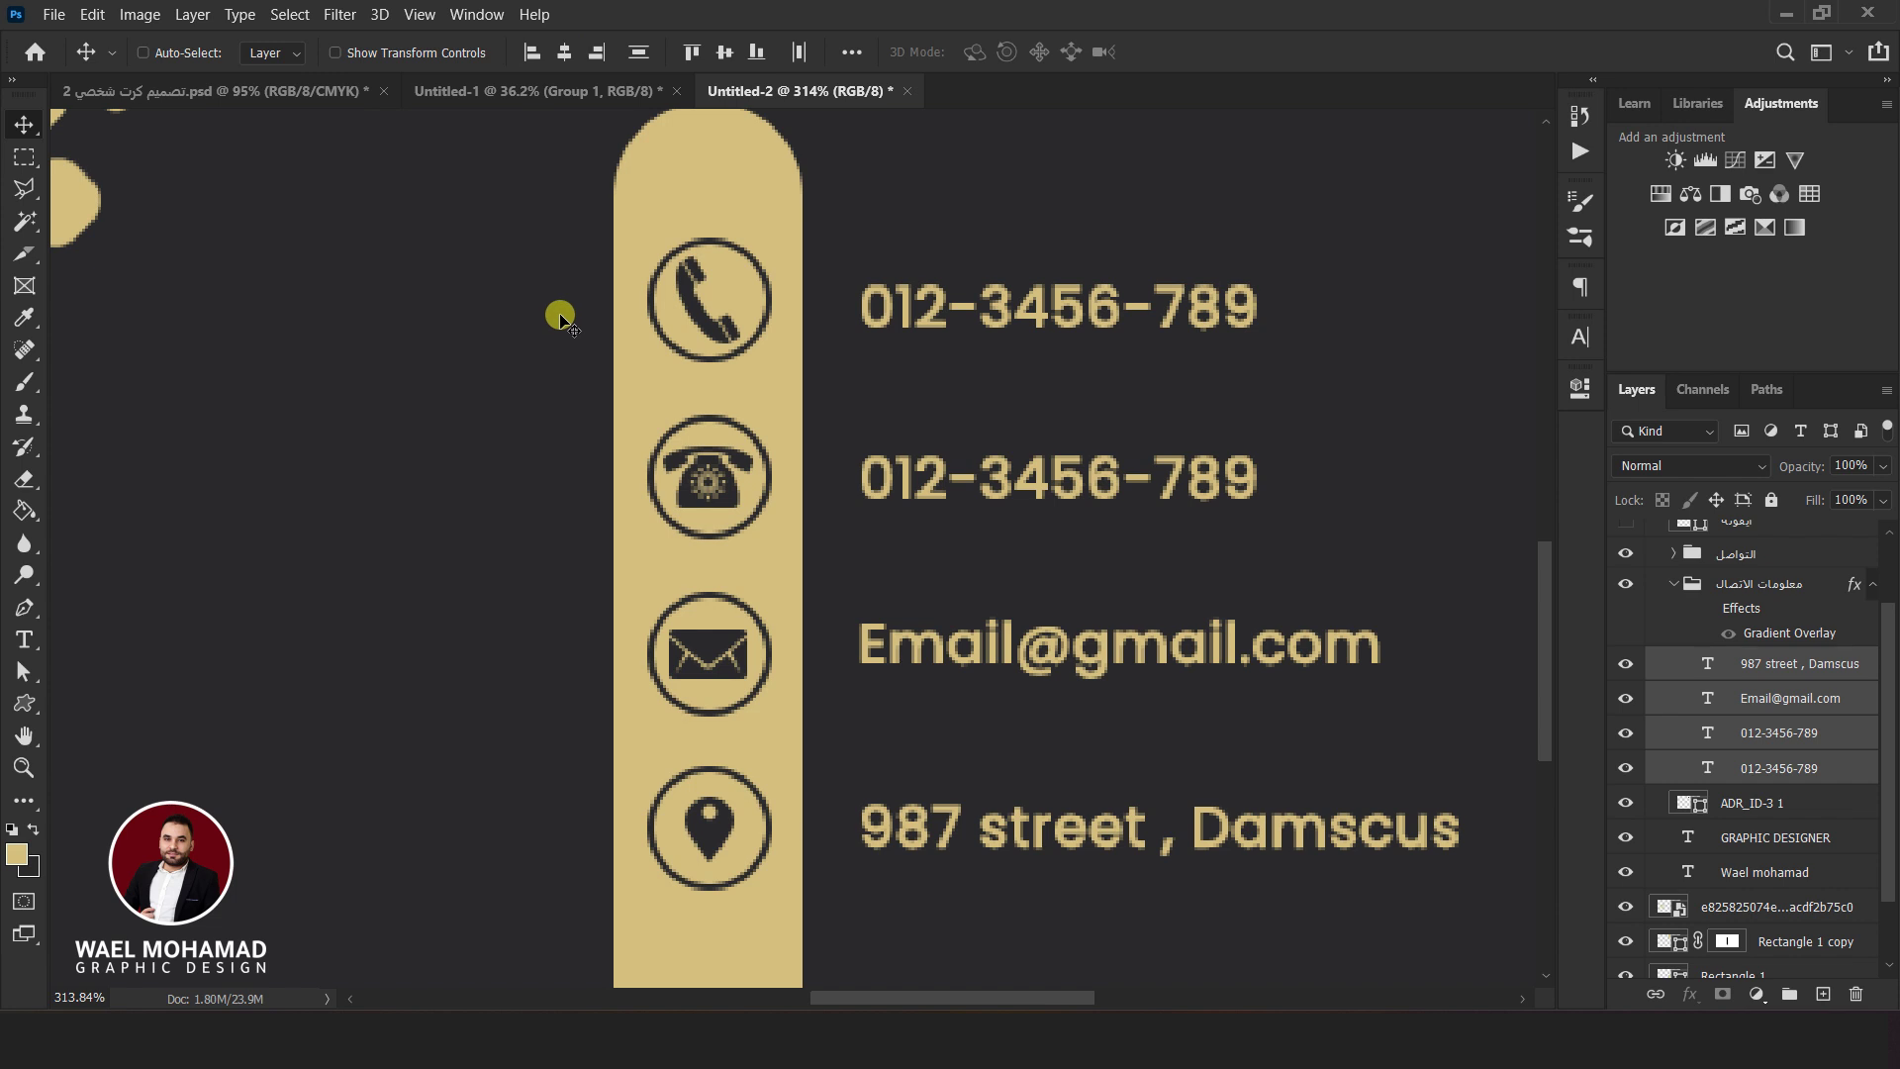
click(596, 52)
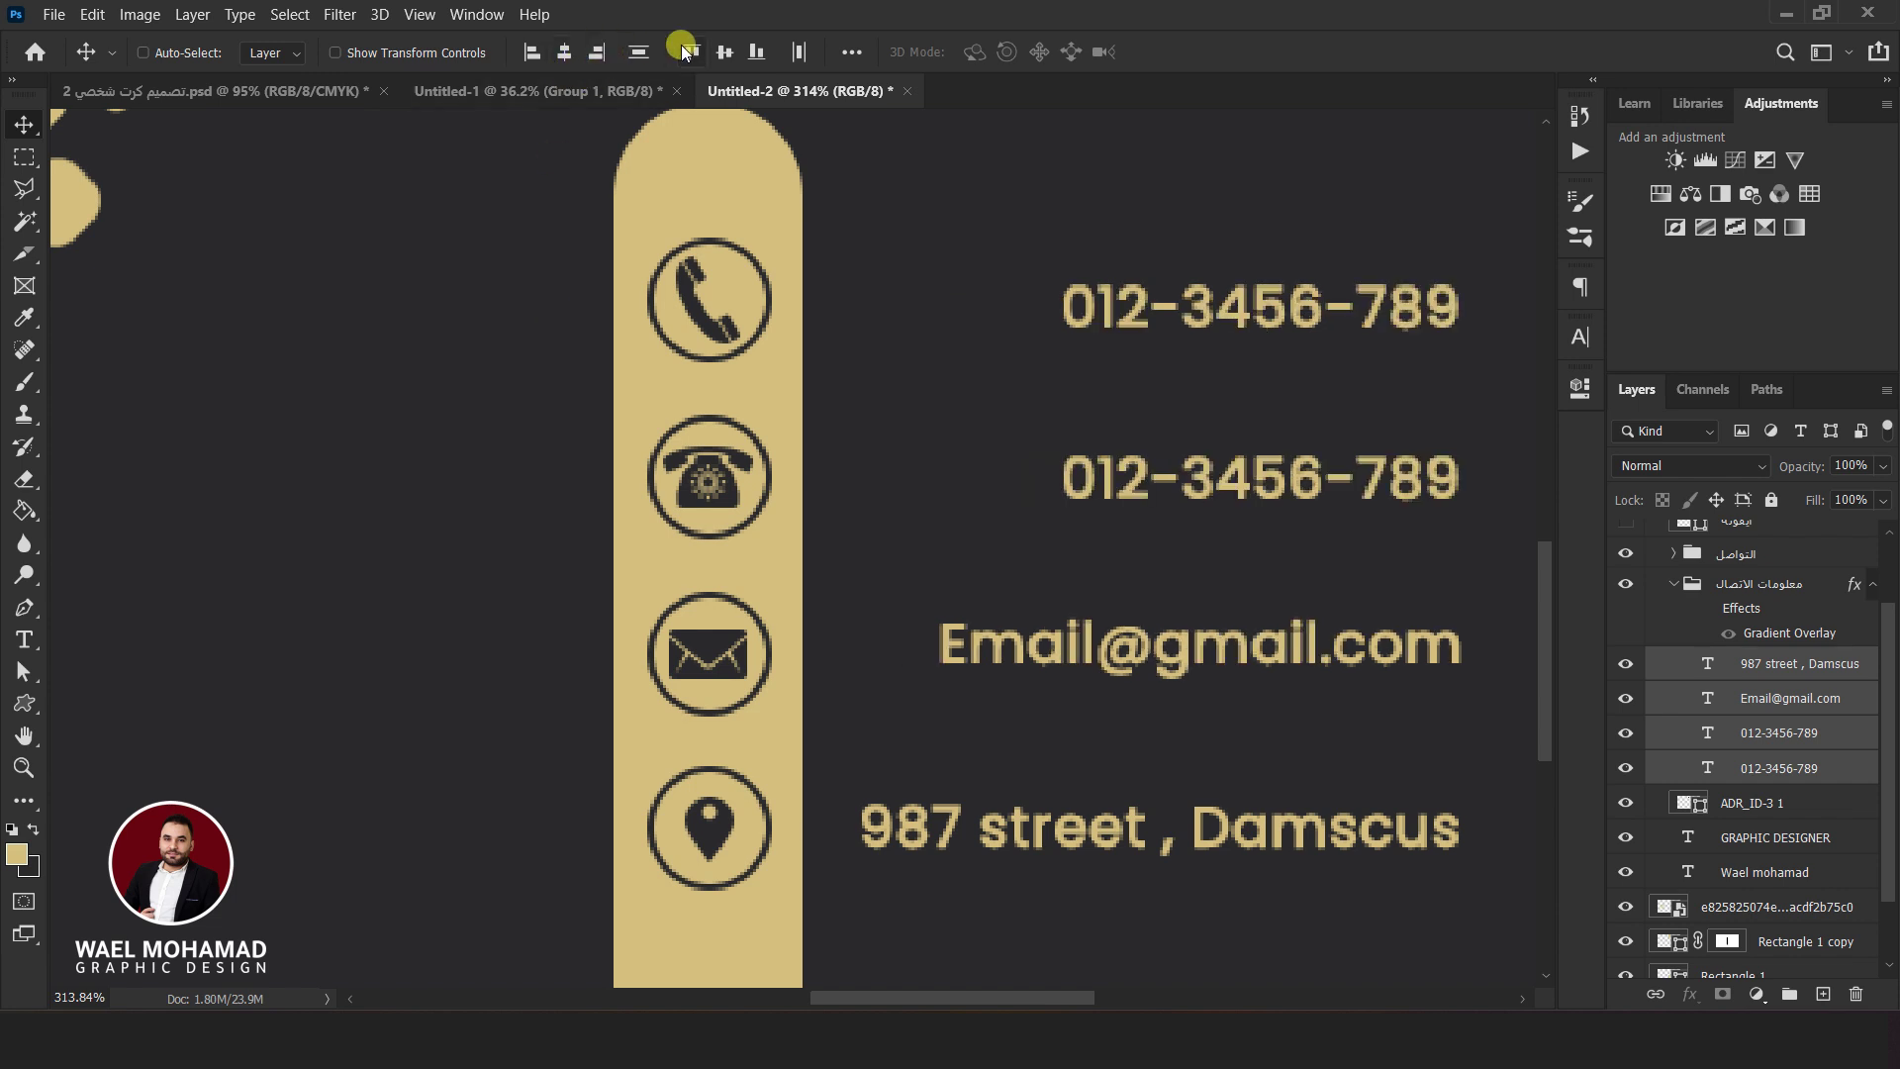
click(532, 52)
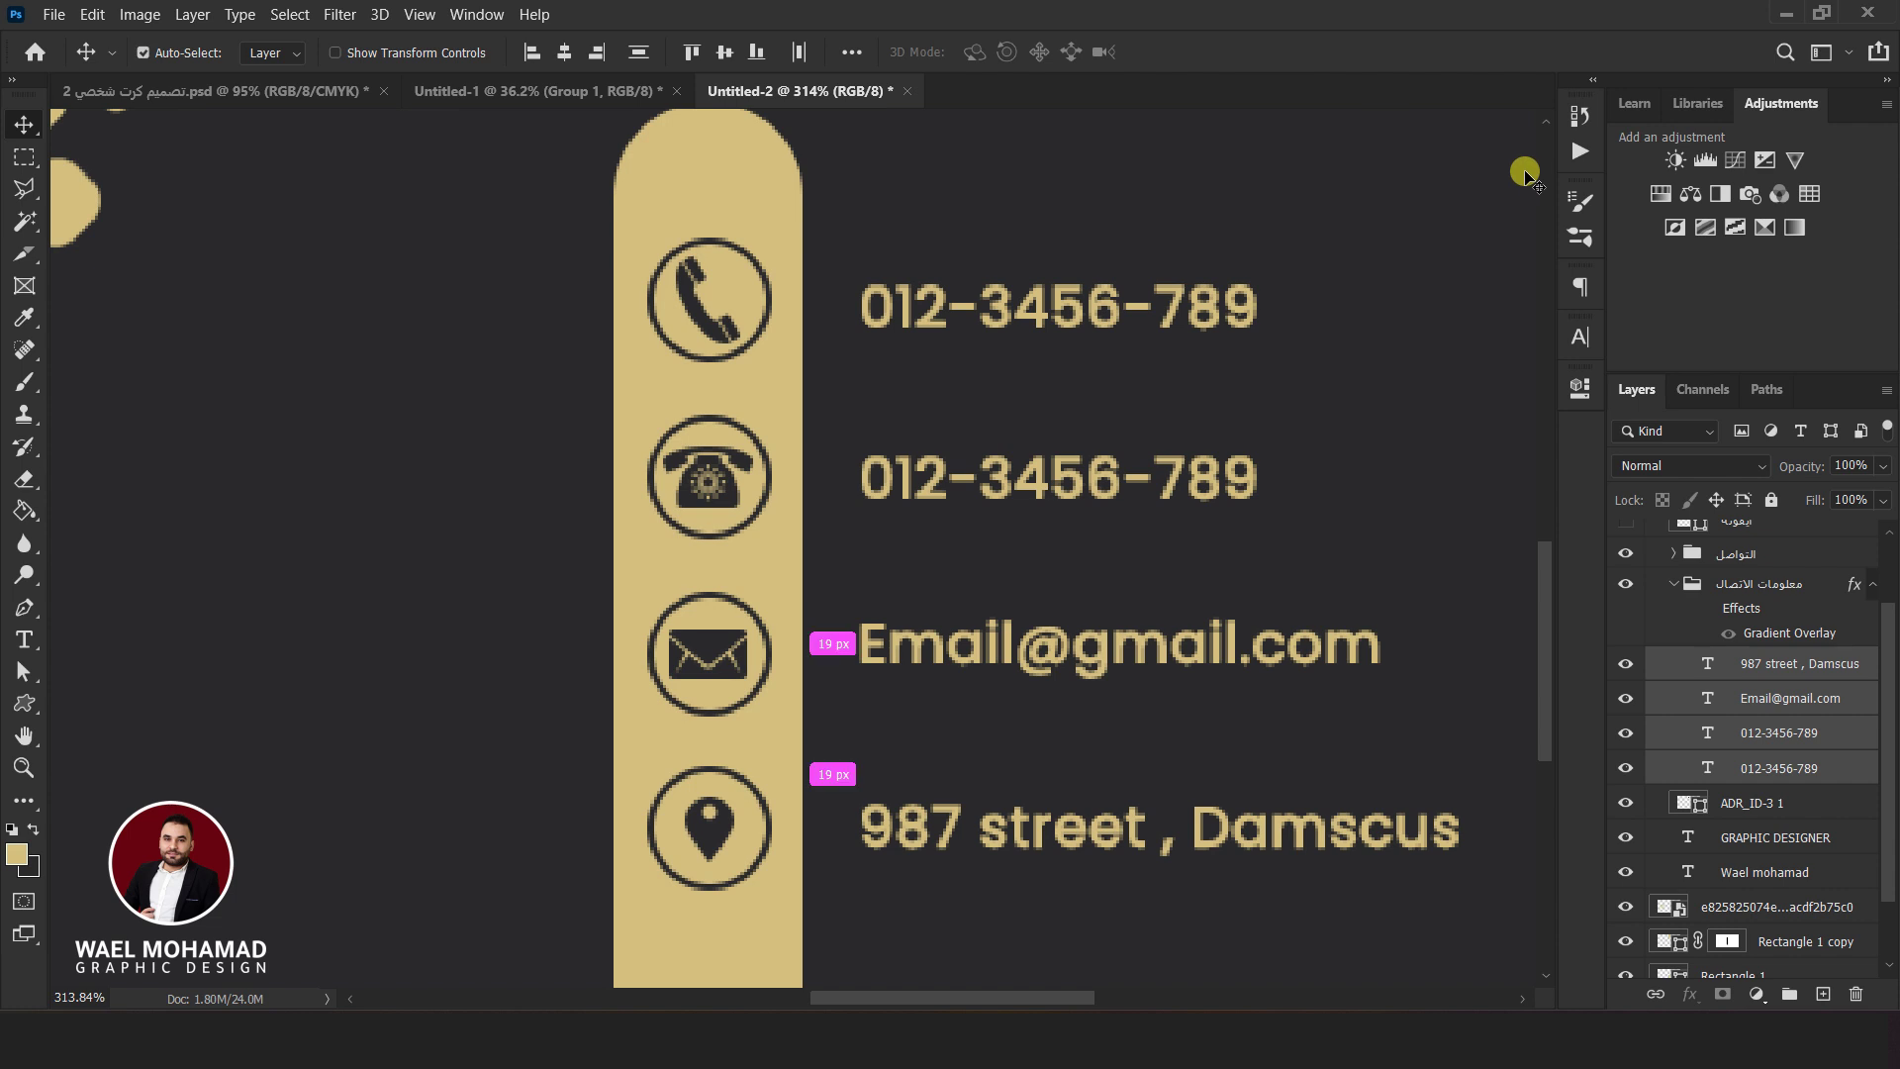
key(ctrl+0)
key(z)
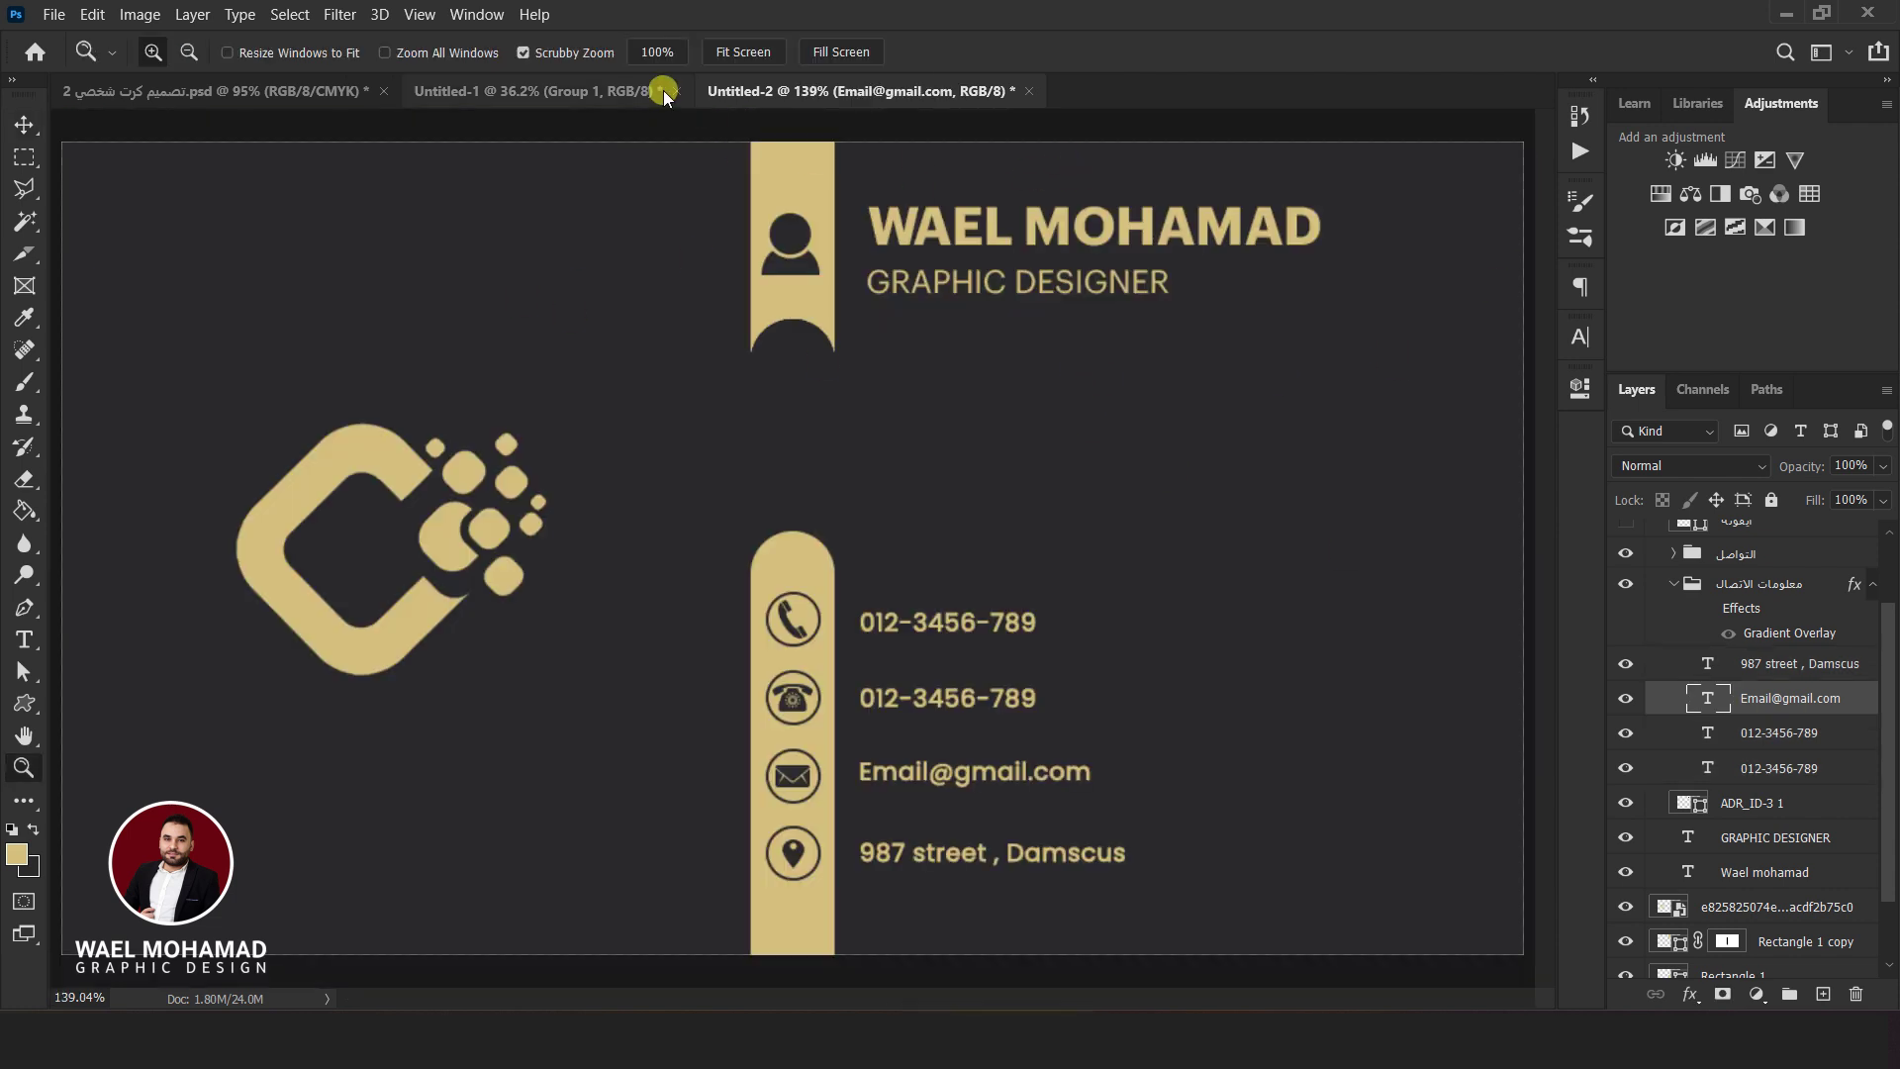
Add a default new guide layout to the card and select the name heading
click(420, 14)
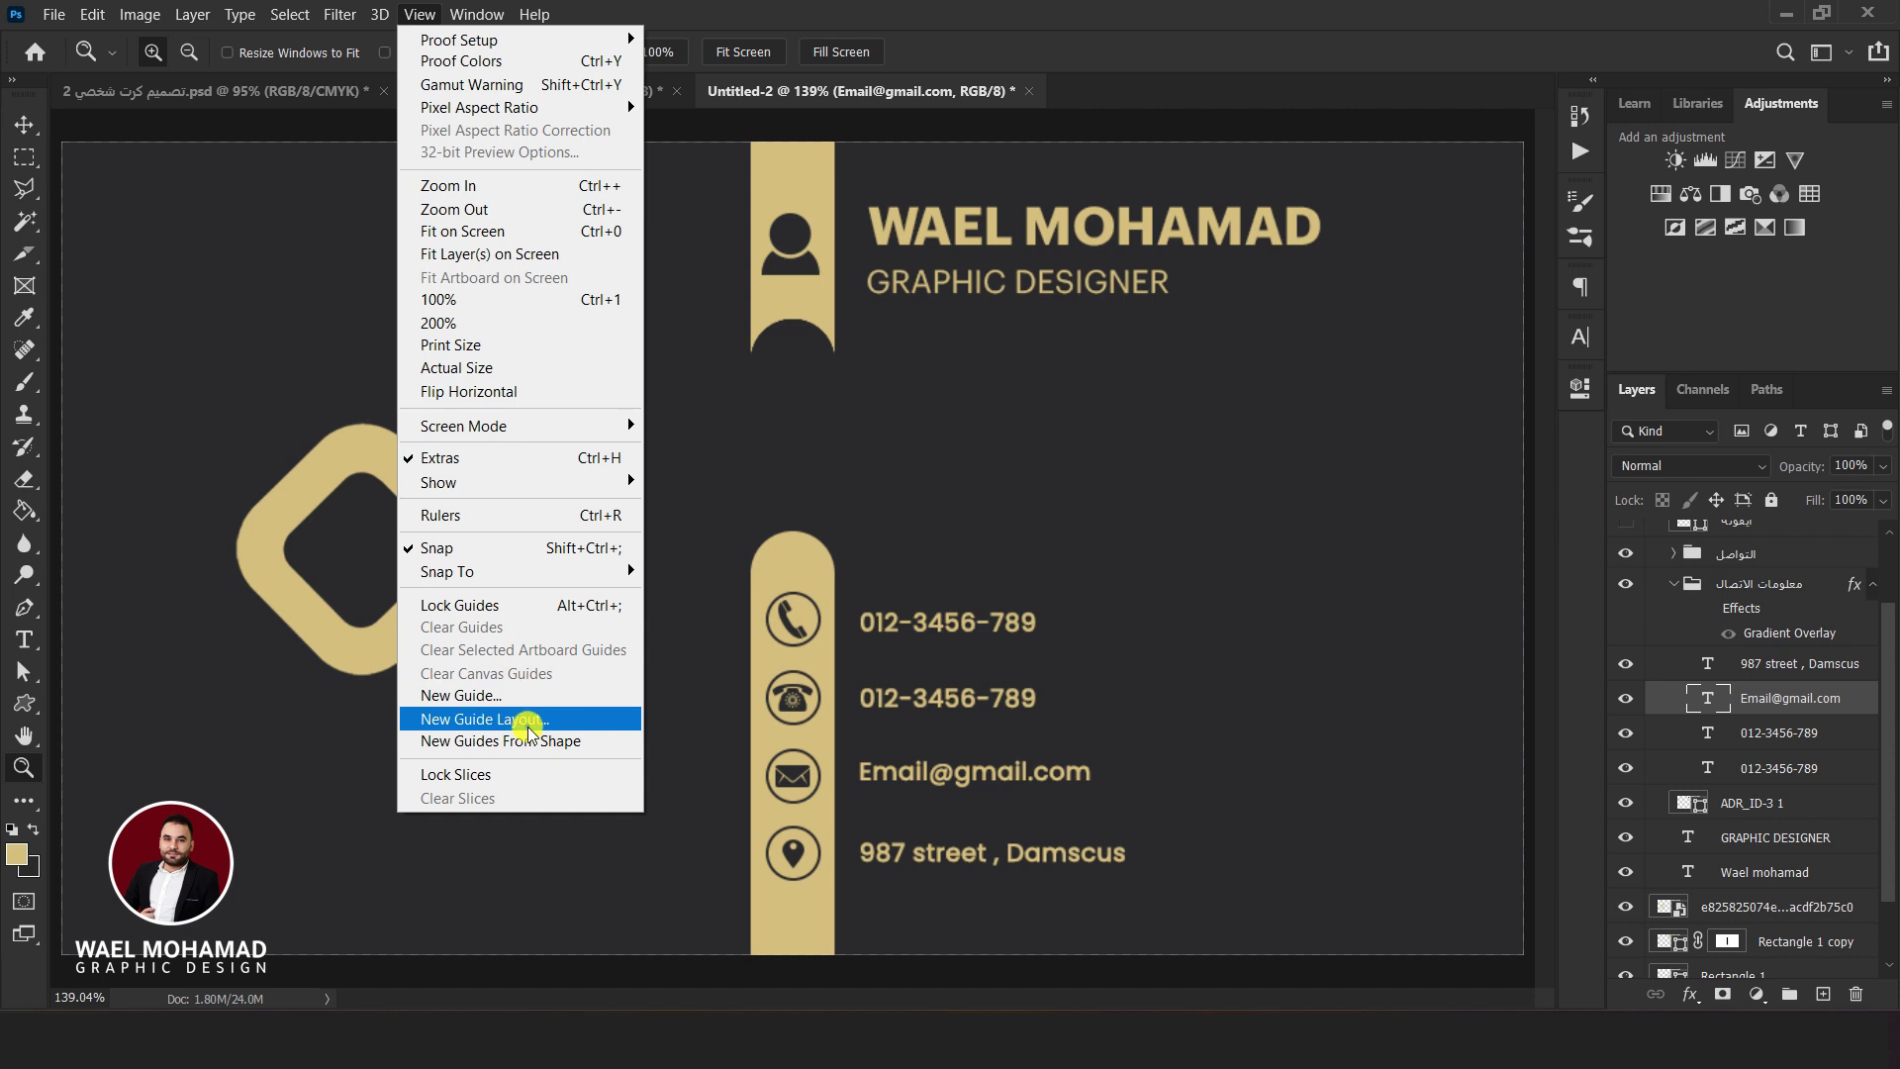
click(516, 722)
click(1314, 216)
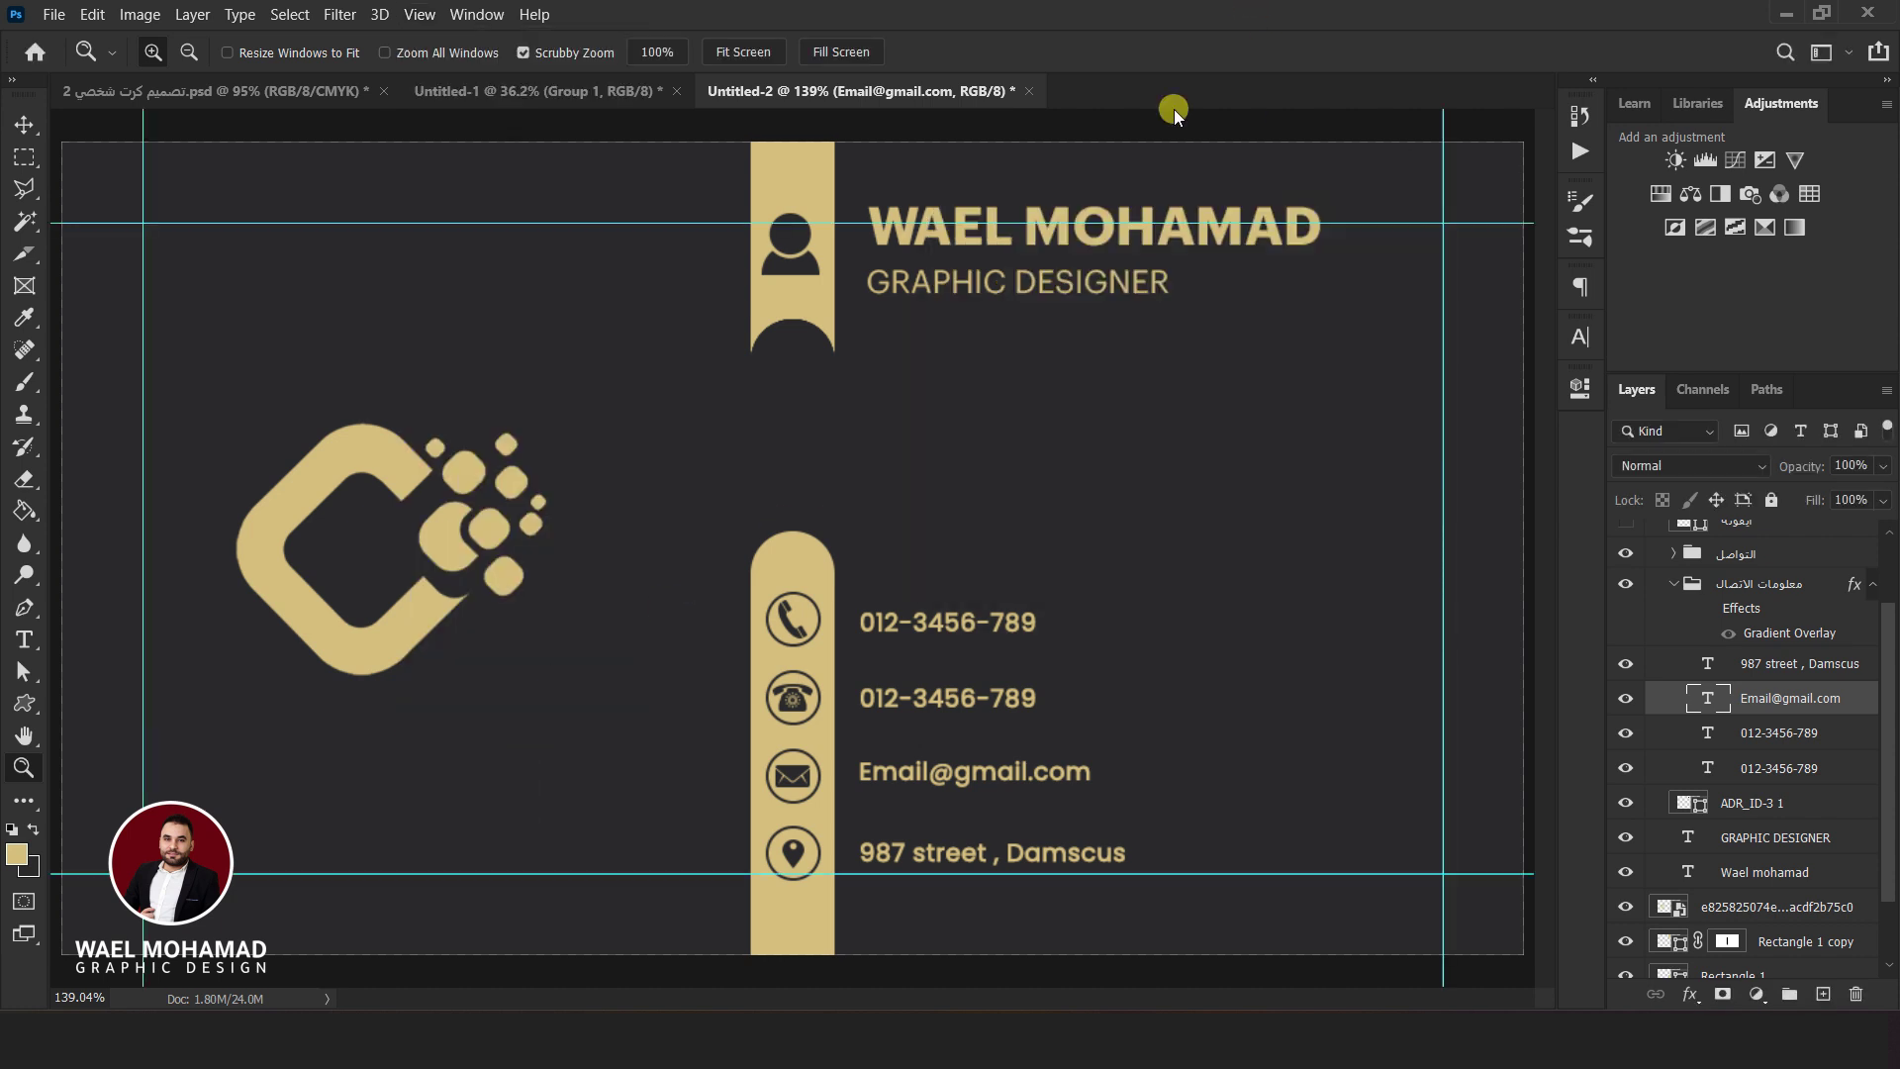
drag(787, 450, 299, 299)
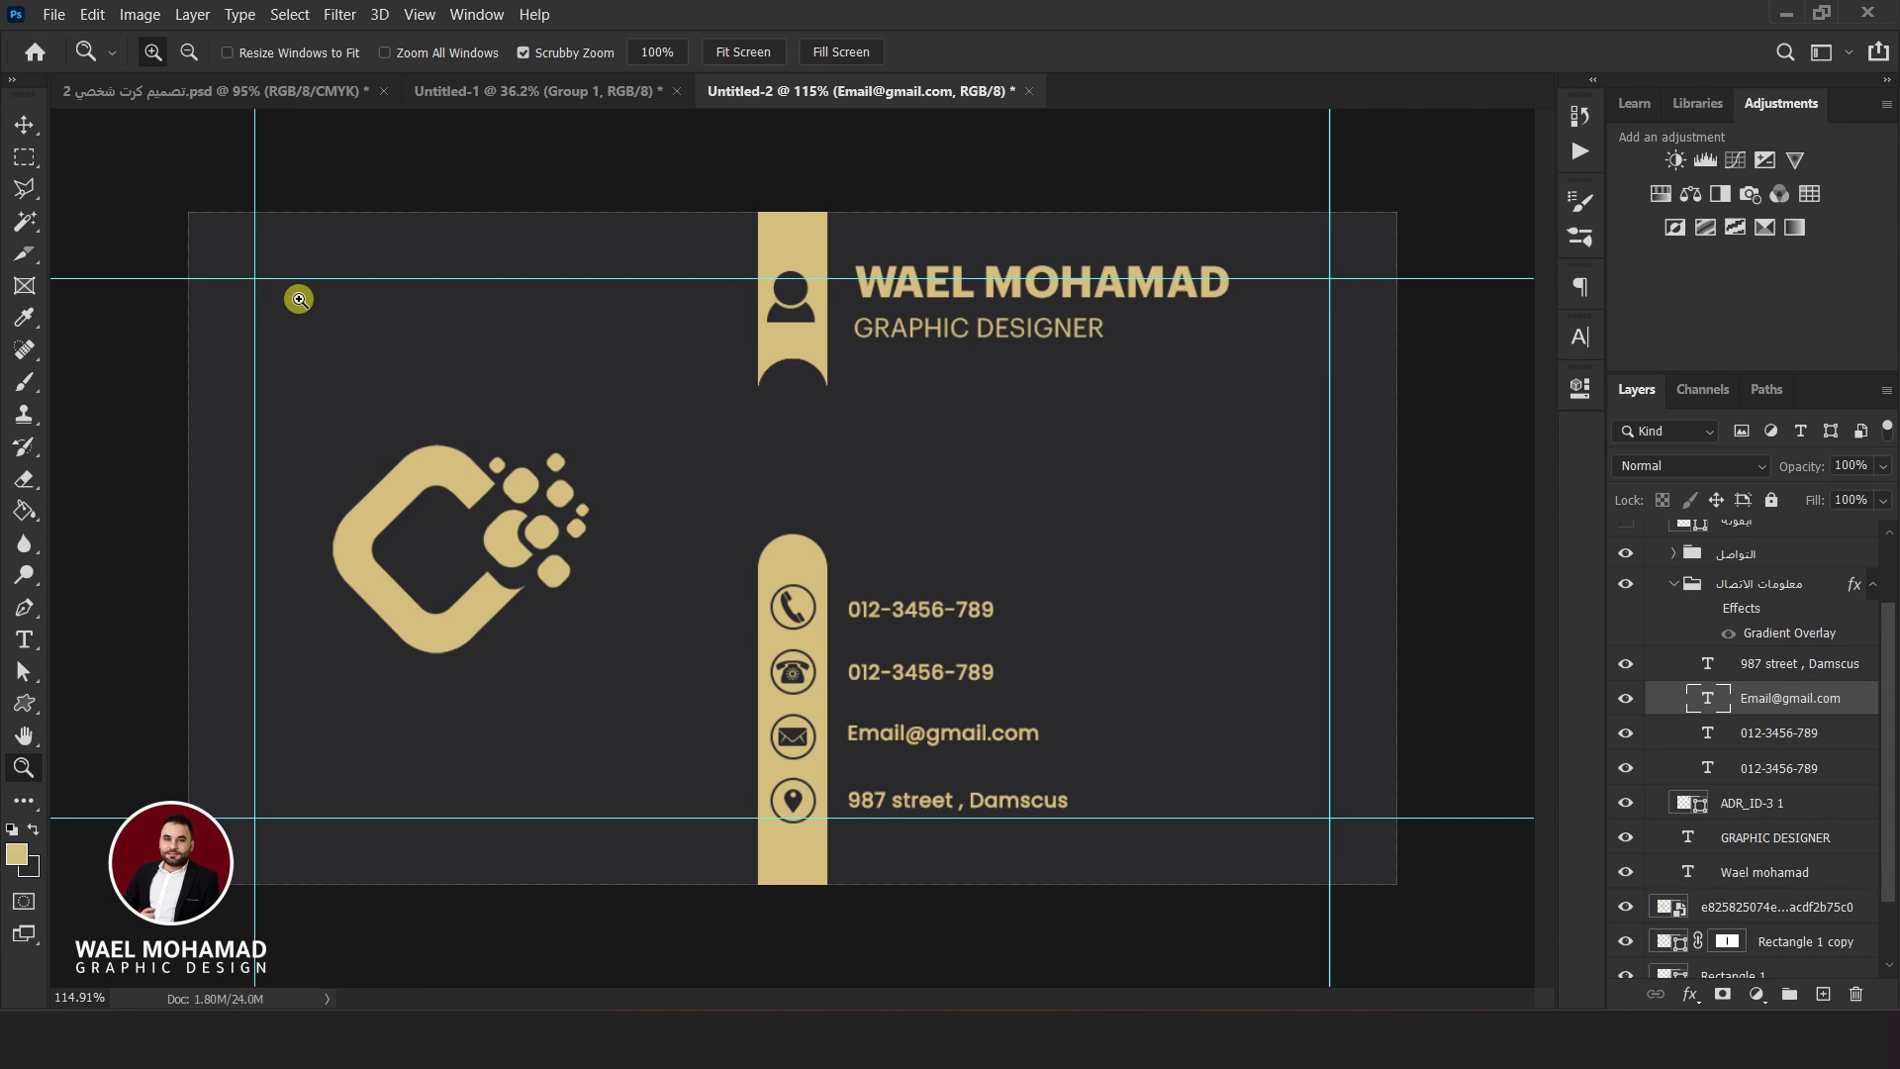
key(v)
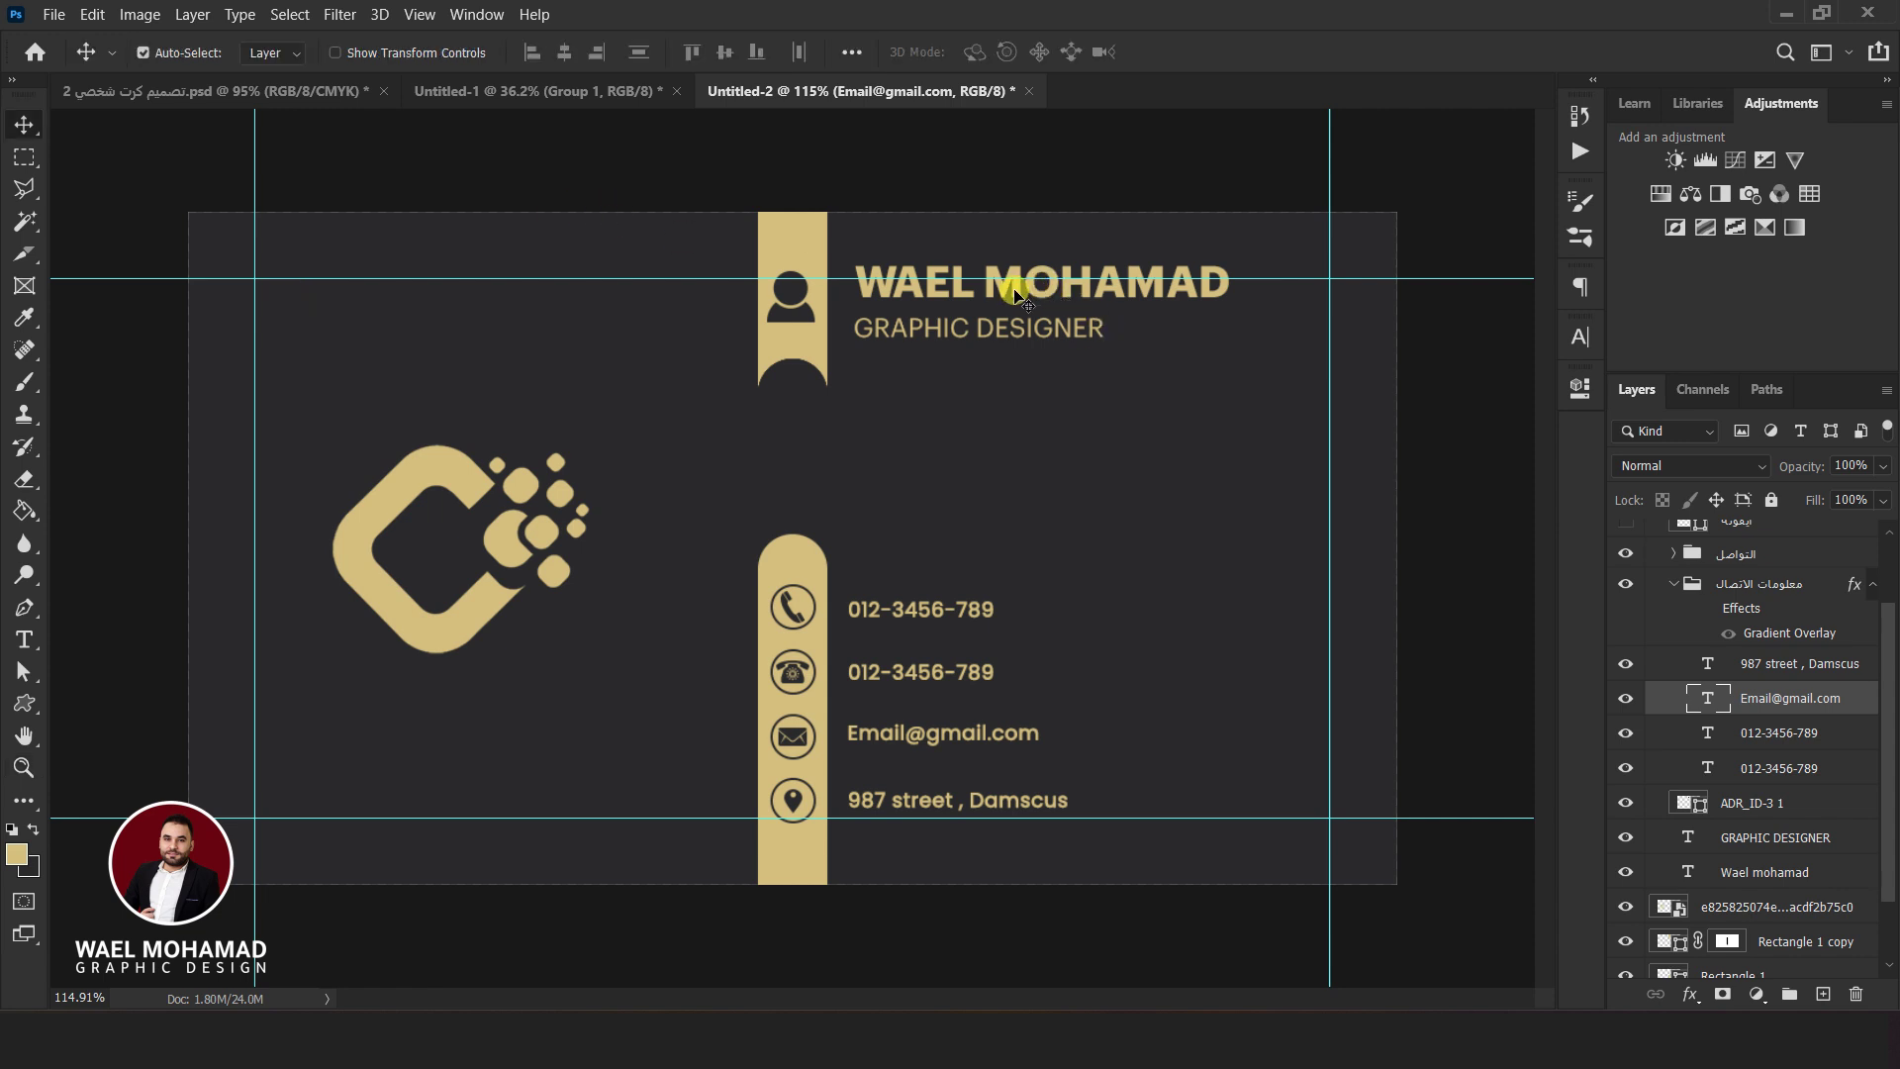
ctrl+click(1010, 284)
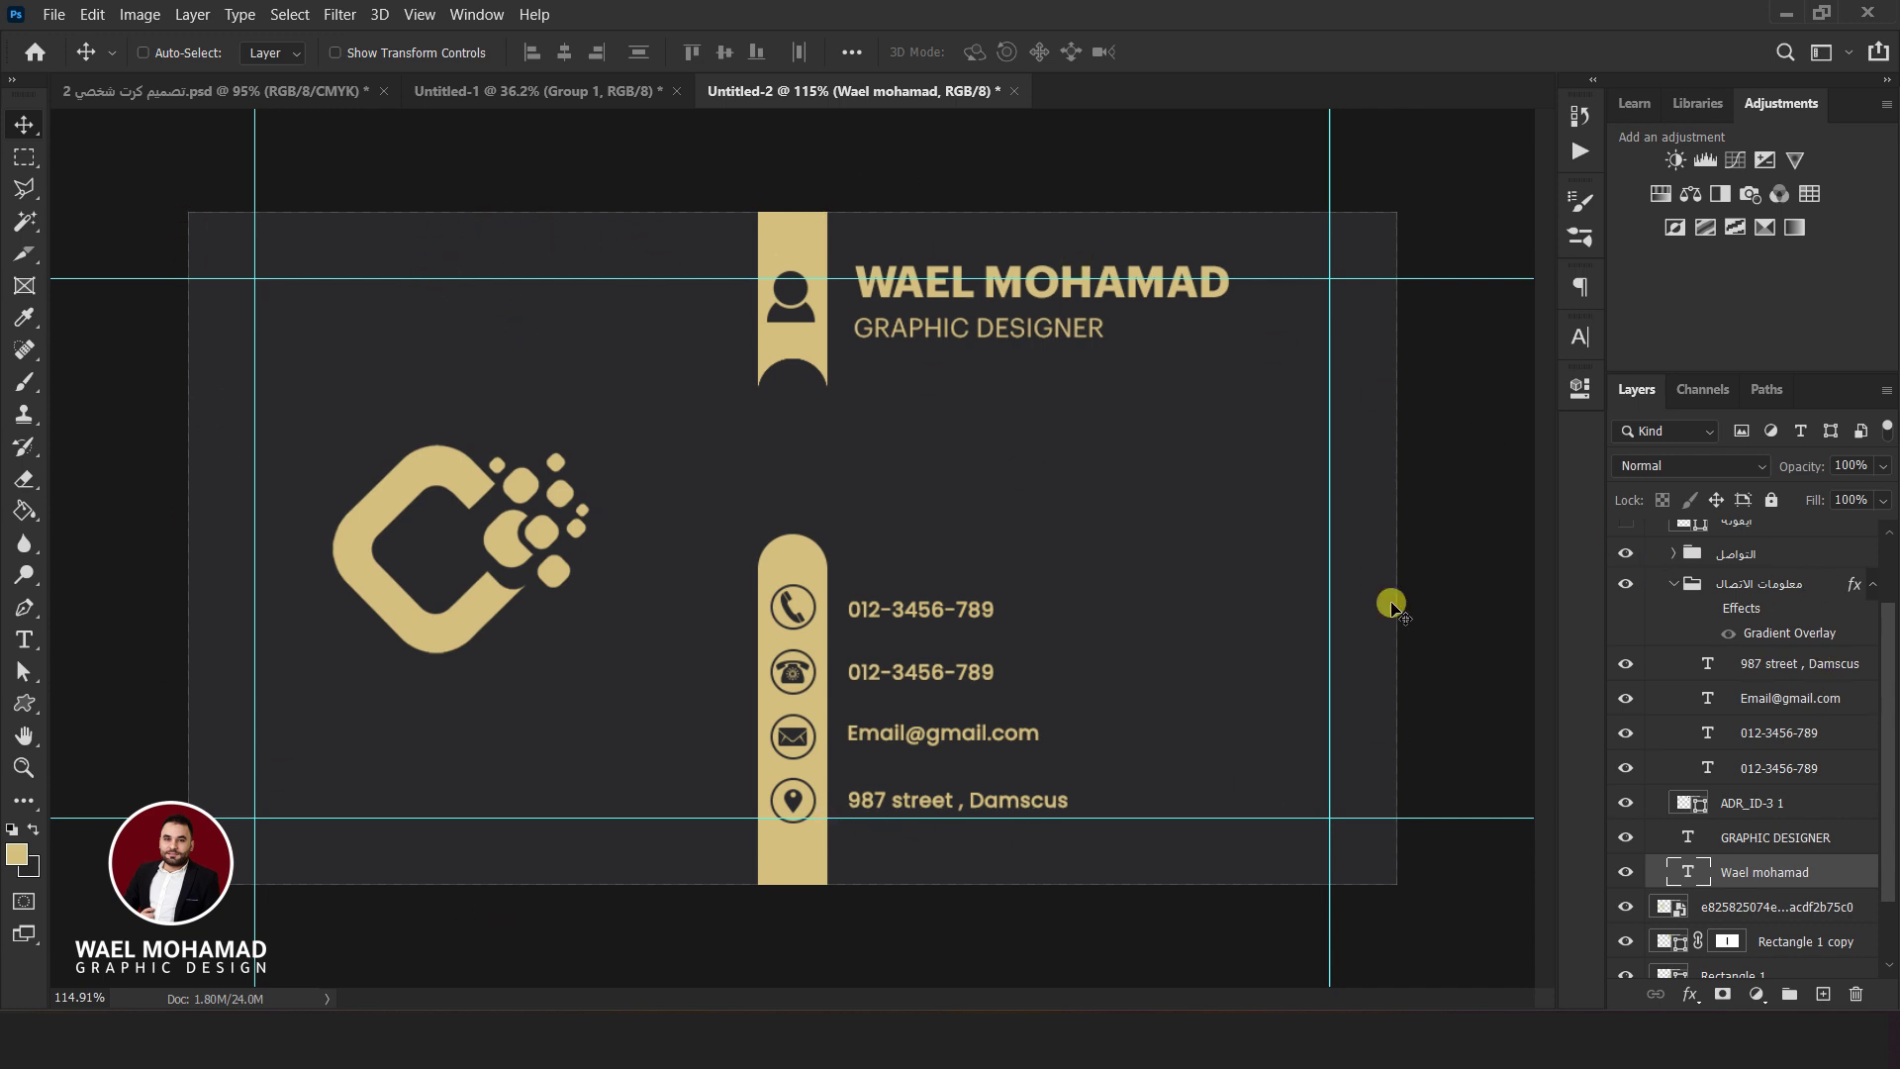
click(428, 20)
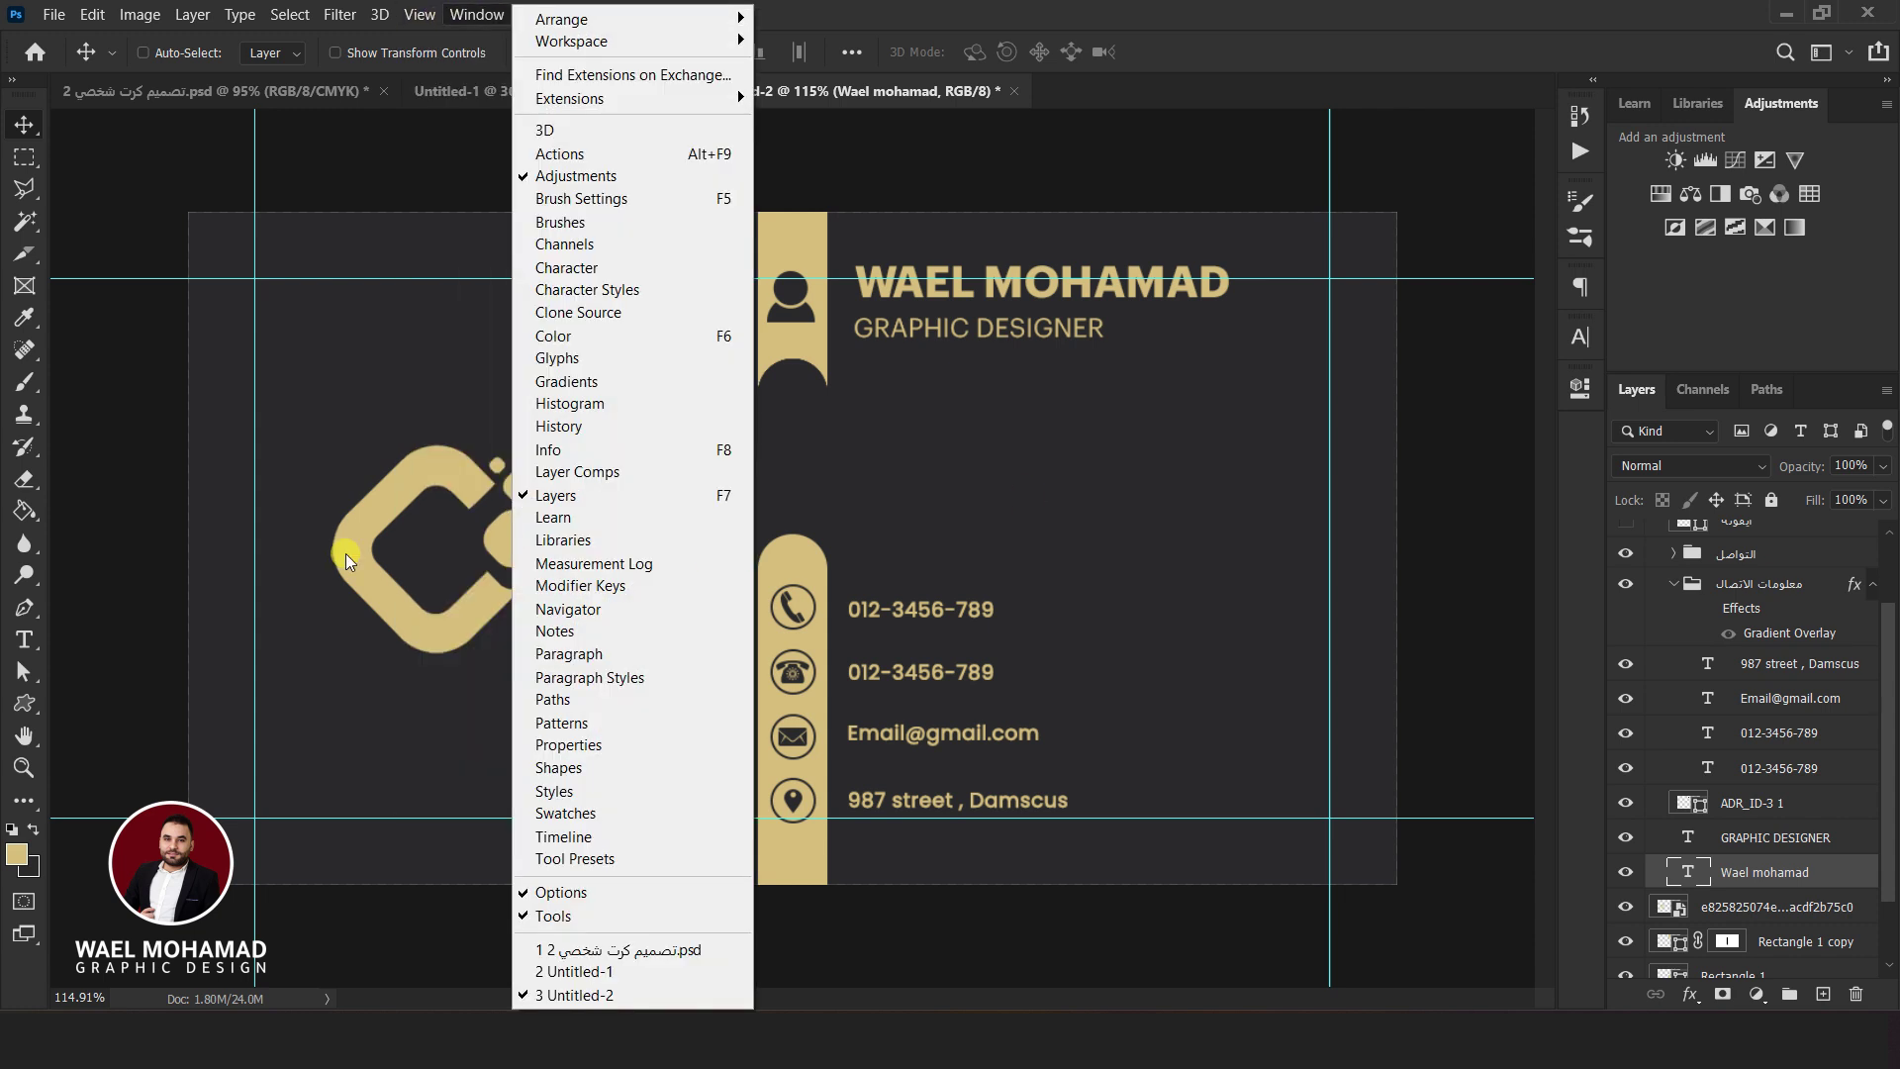
Enable margin guides in the guide layout with 0.5 cm margins
click(418, 15)
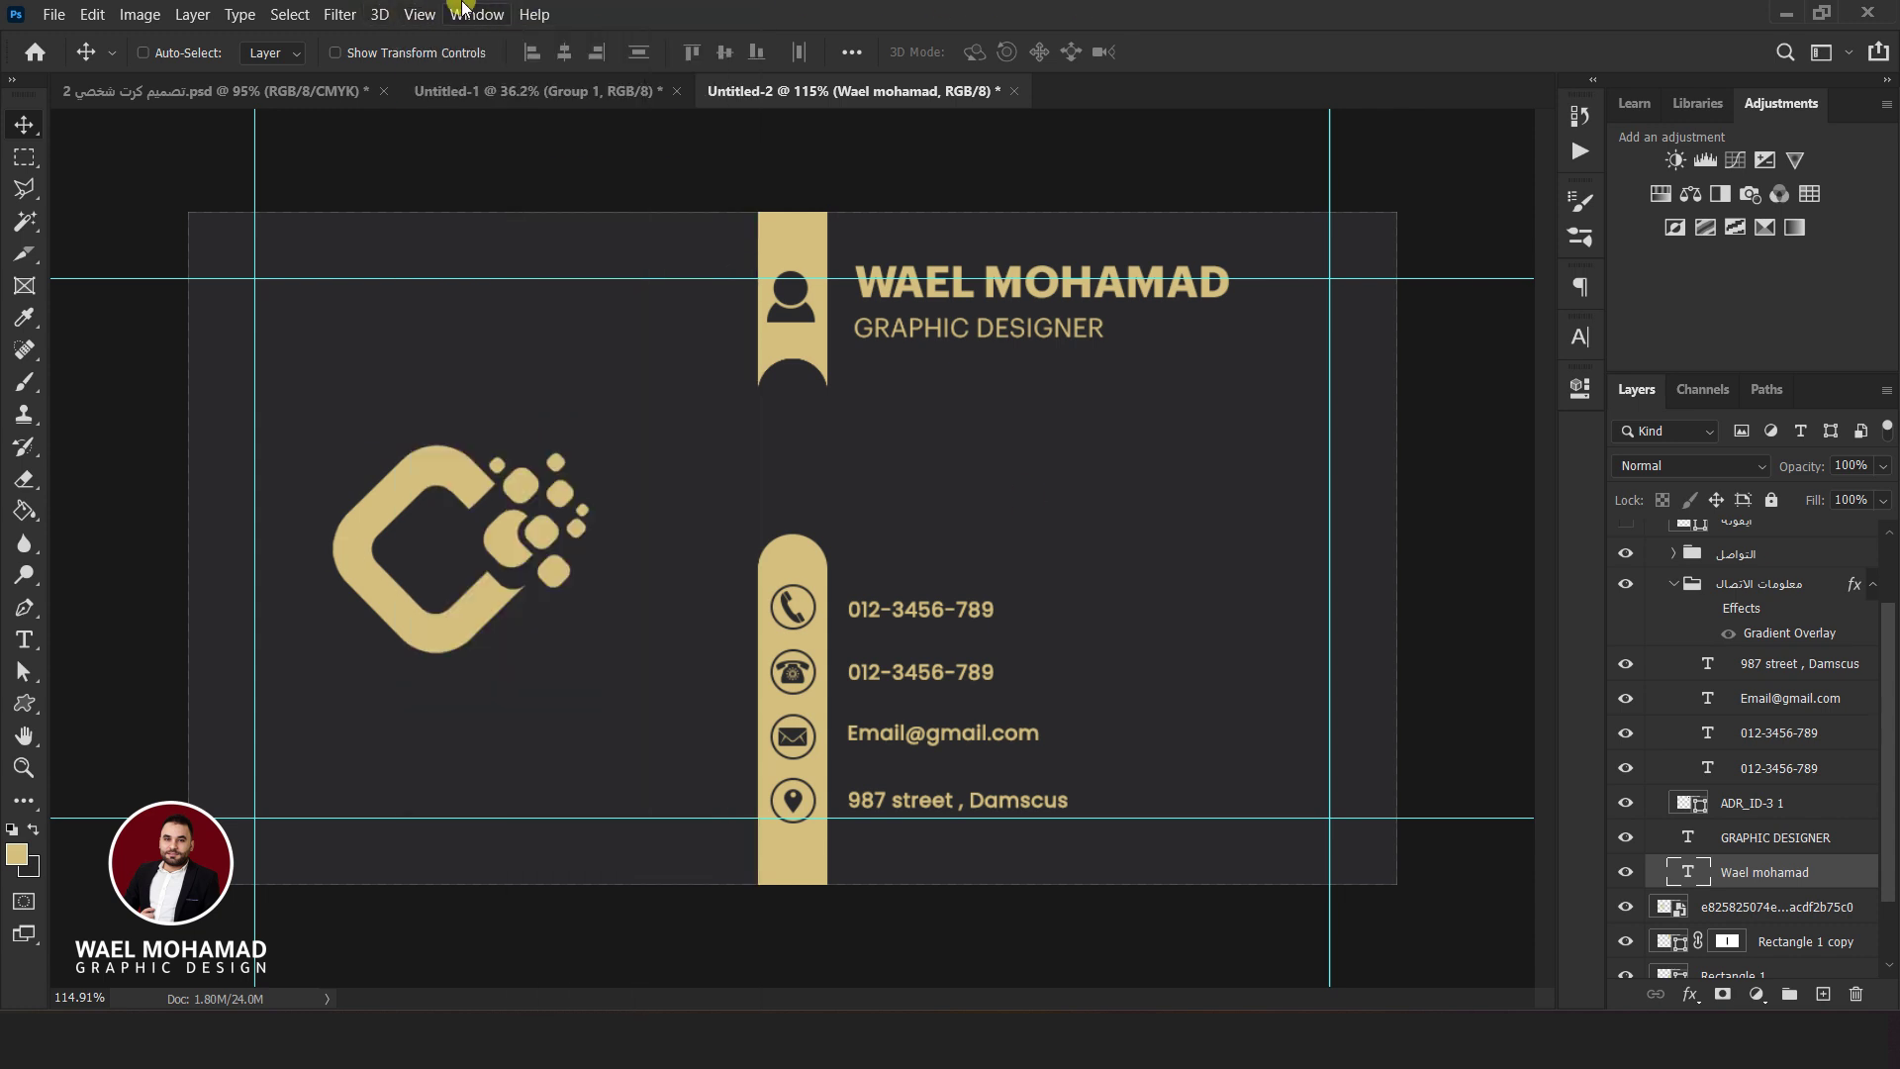
click(566, 722)
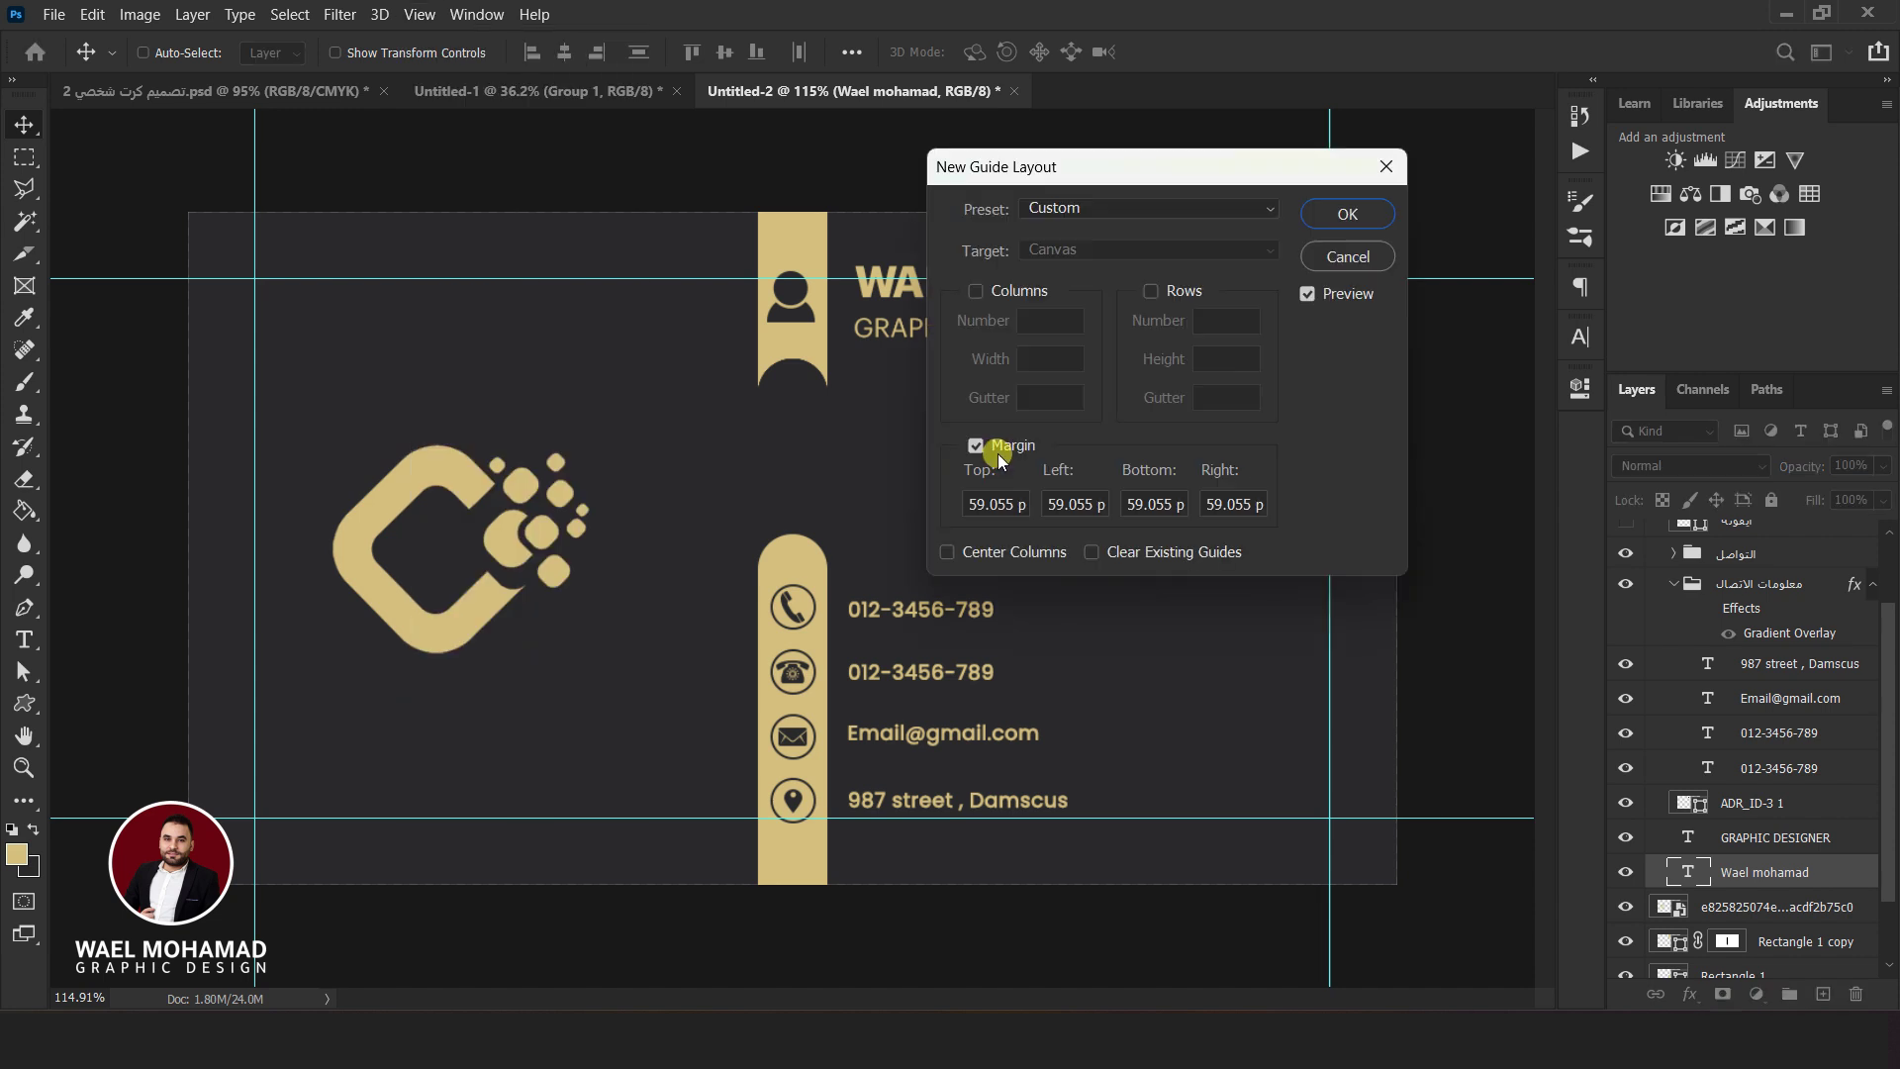
click(974, 447)
click(992, 505)
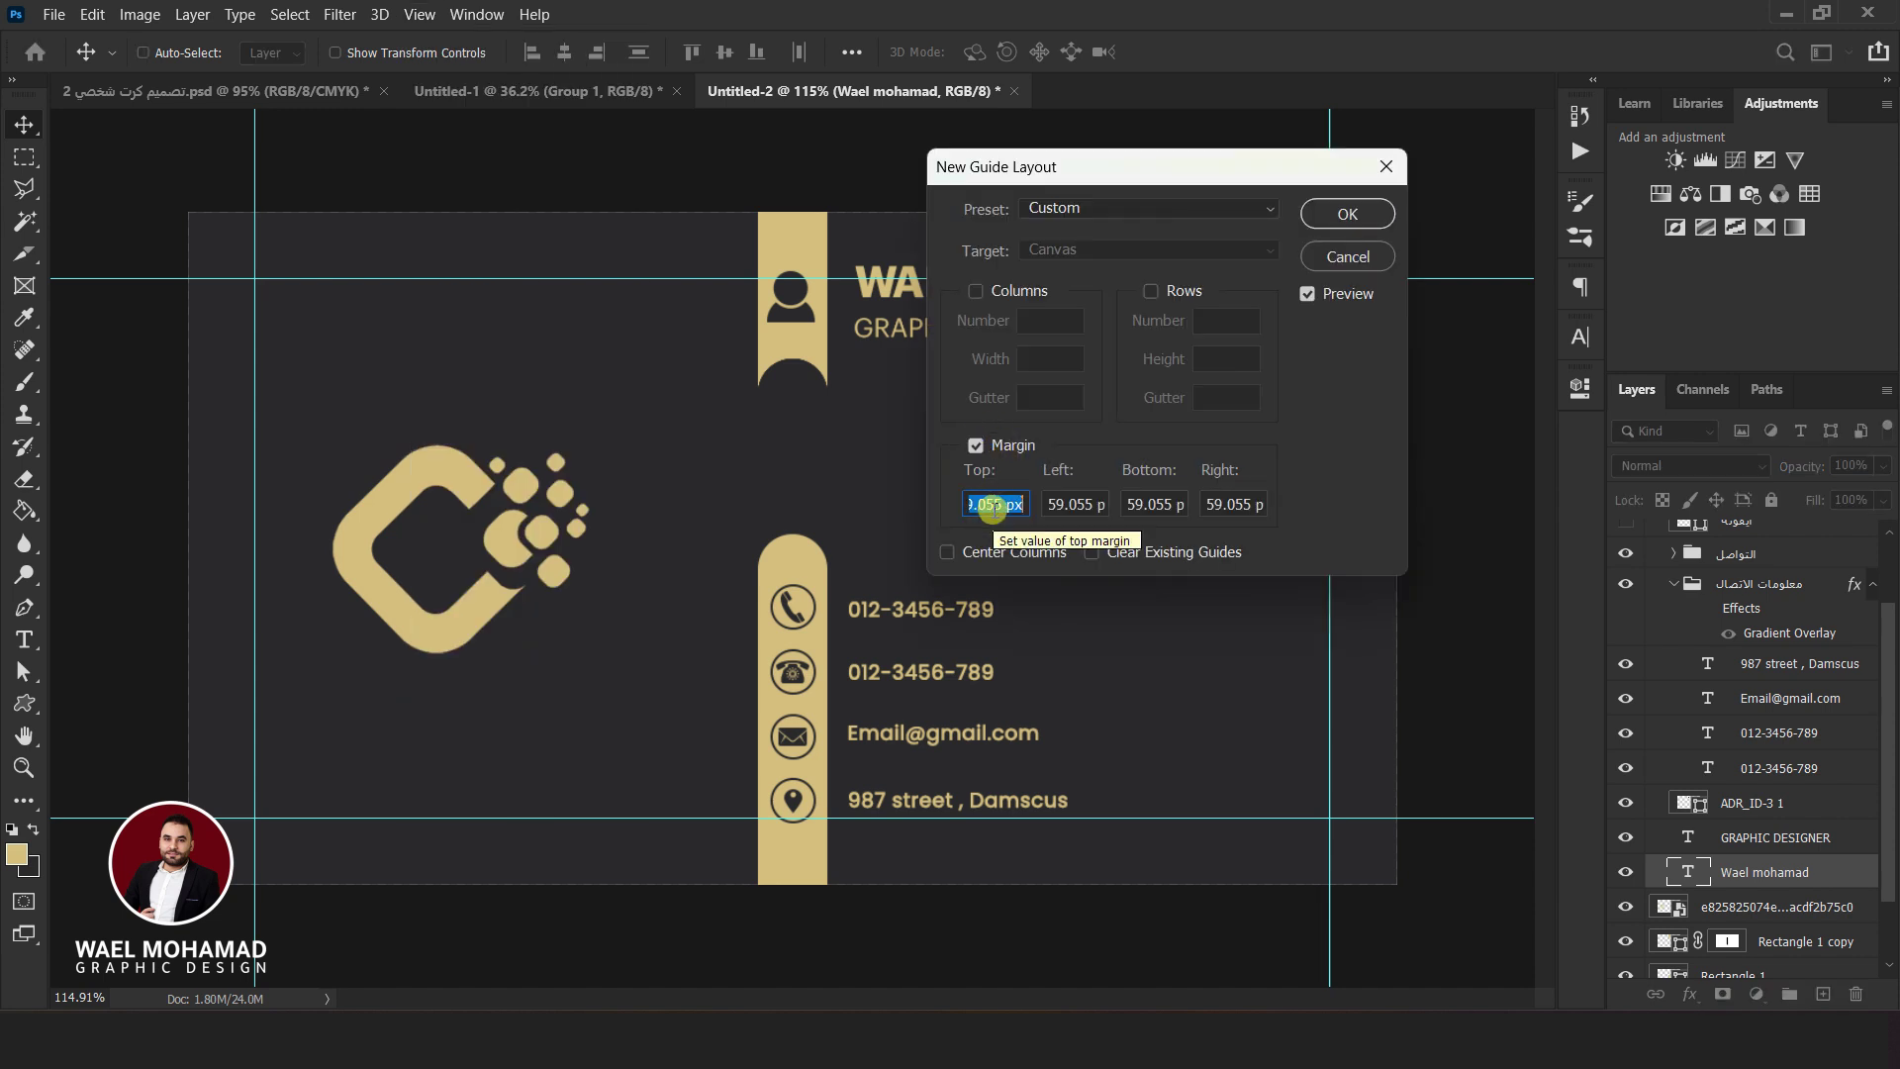
text(0.5)
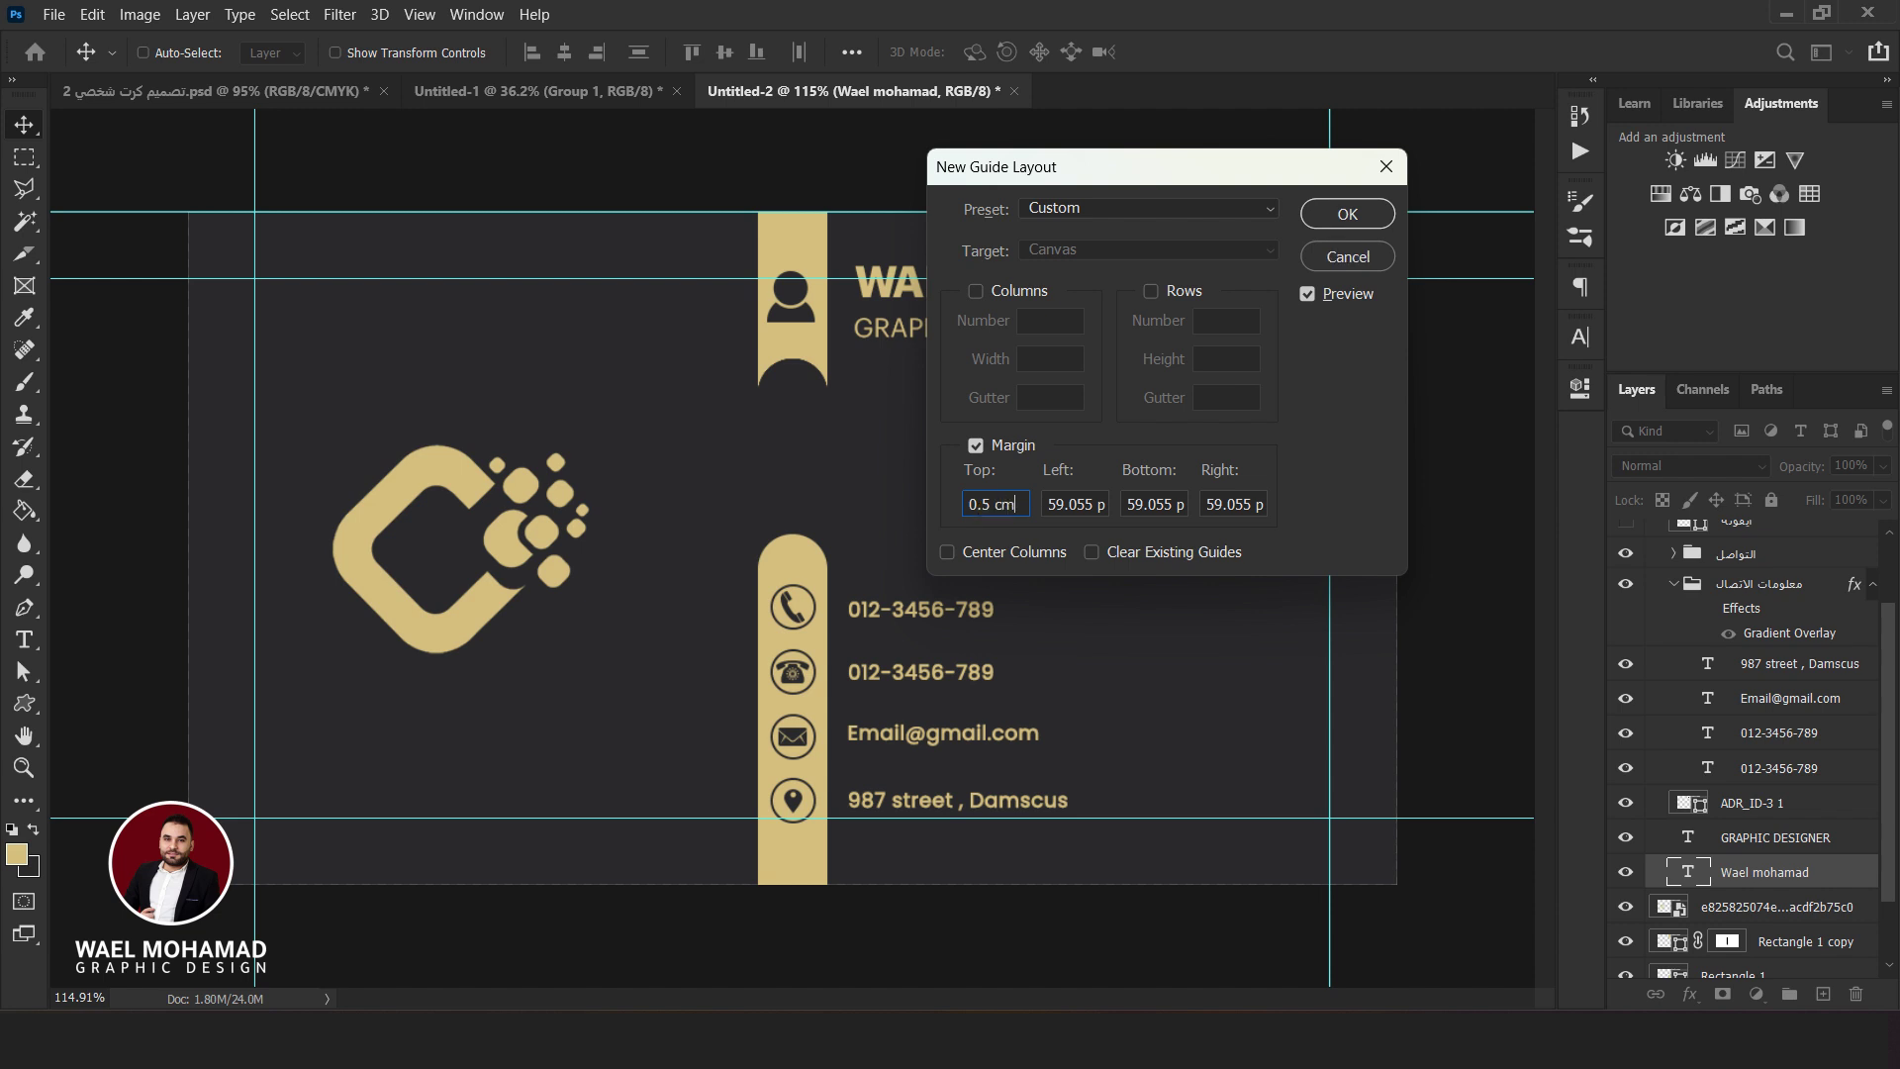
click(993, 506)
click(1074, 504)
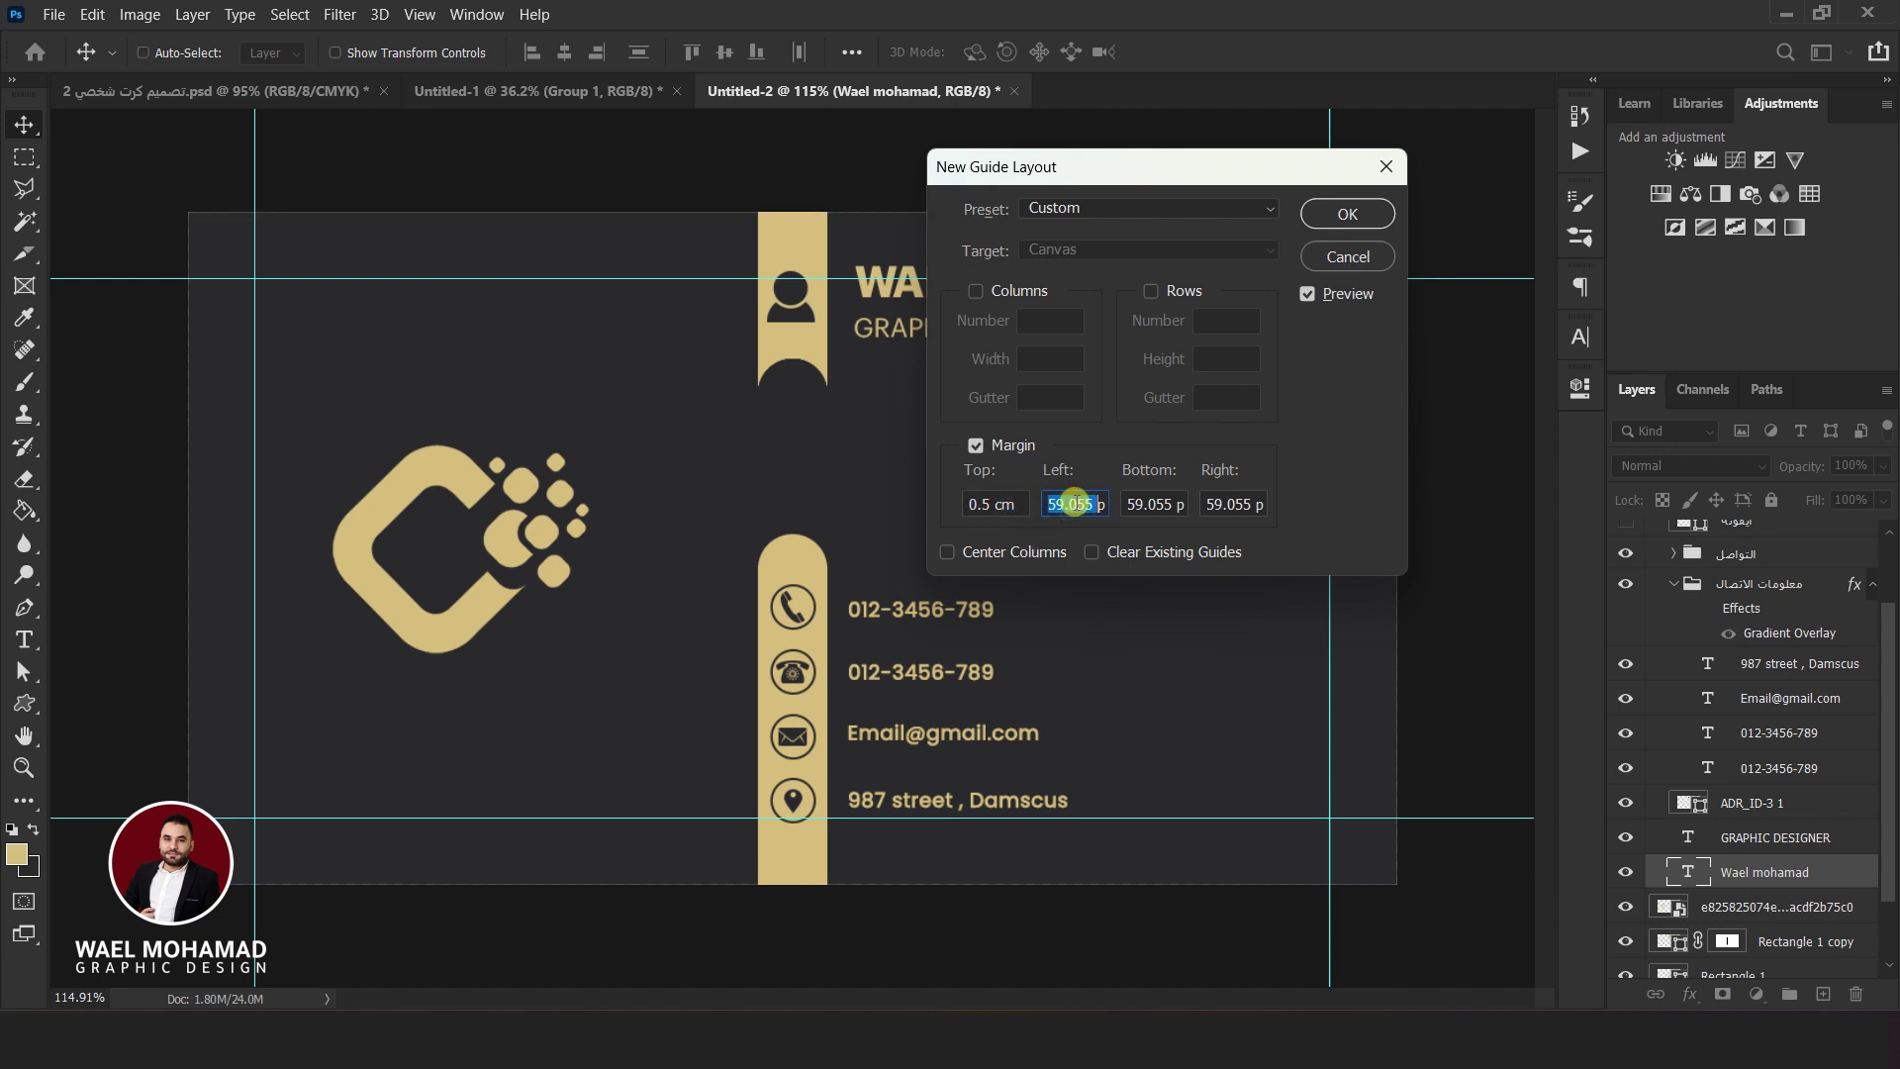
text(0.5 cm)
click(1153, 504)
text(0.5 cm)
click(1233, 506)
Close the guide layout dialog, then try moving the name group down and undo it
click(1333, 248)
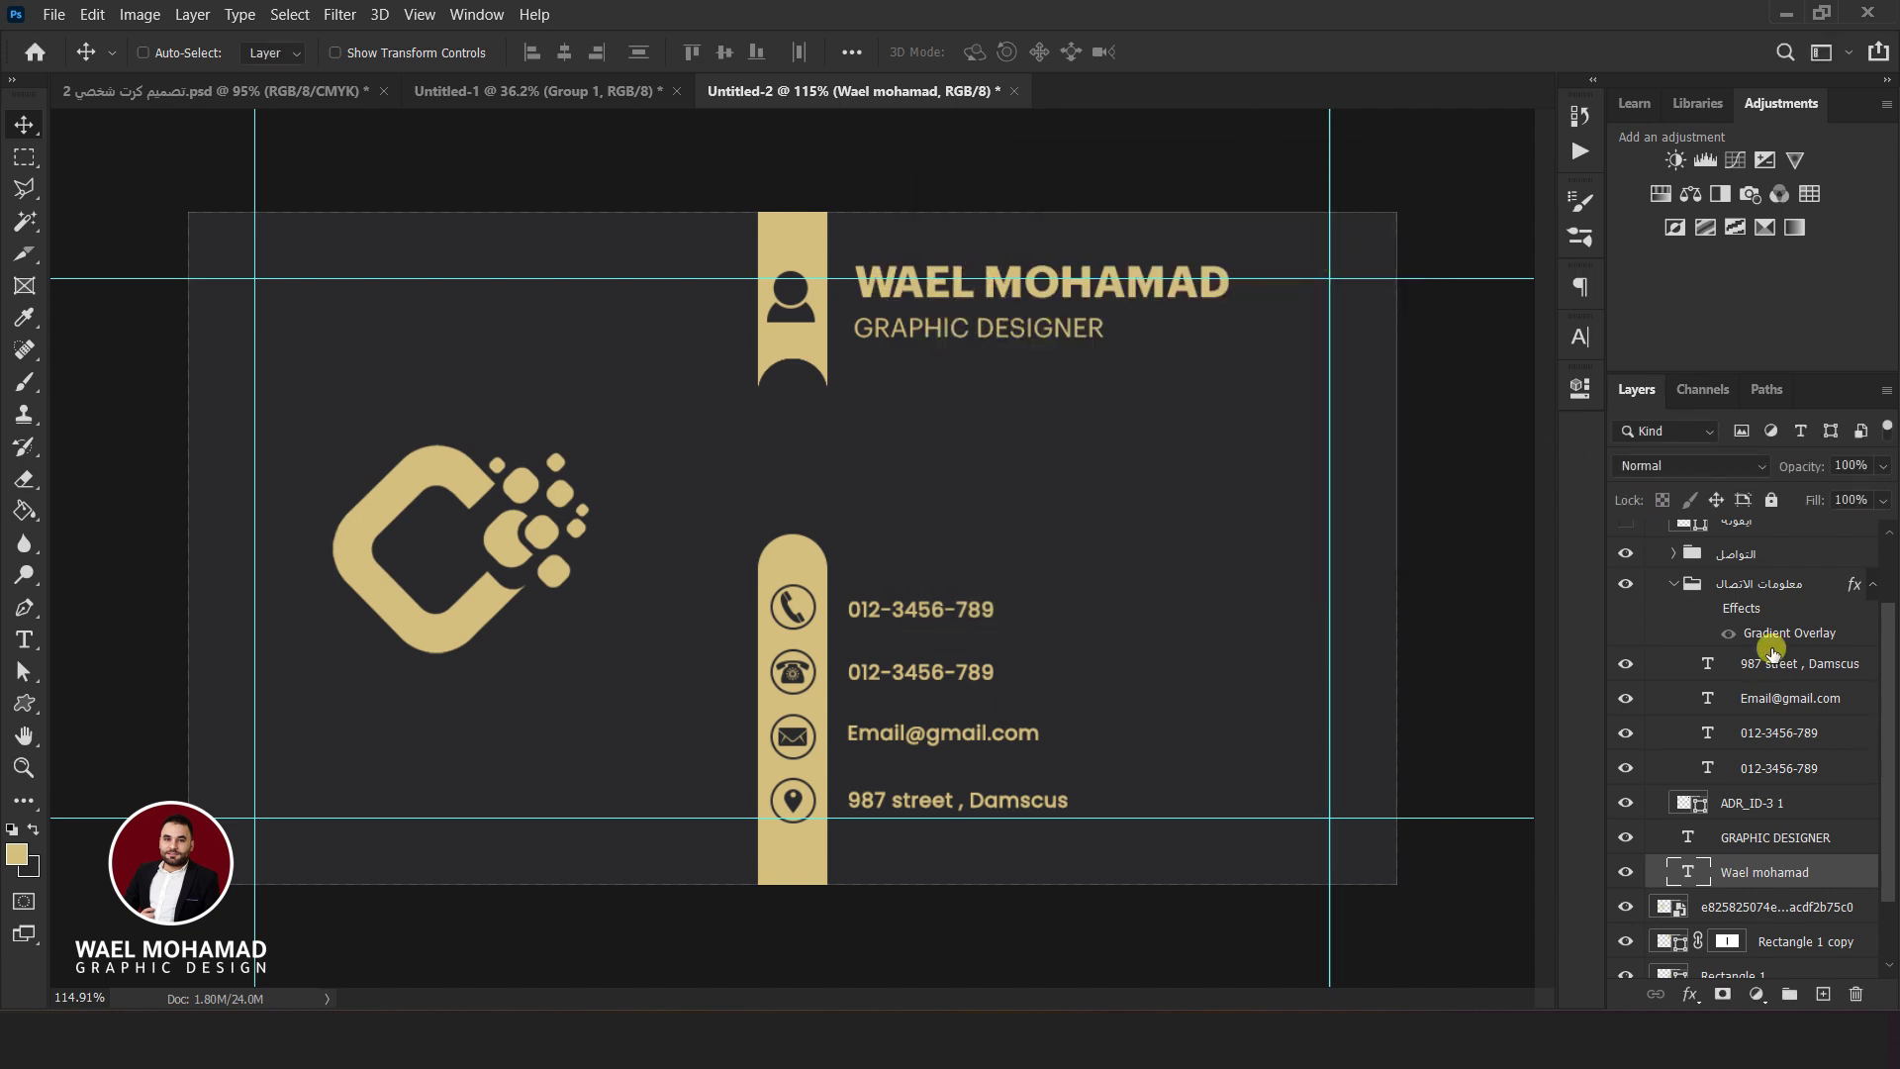
mouse_move(1889, 669)
mouse_down()
mouse_move(1890, 625)
mouse_move(1766, 614)
mouse_up()
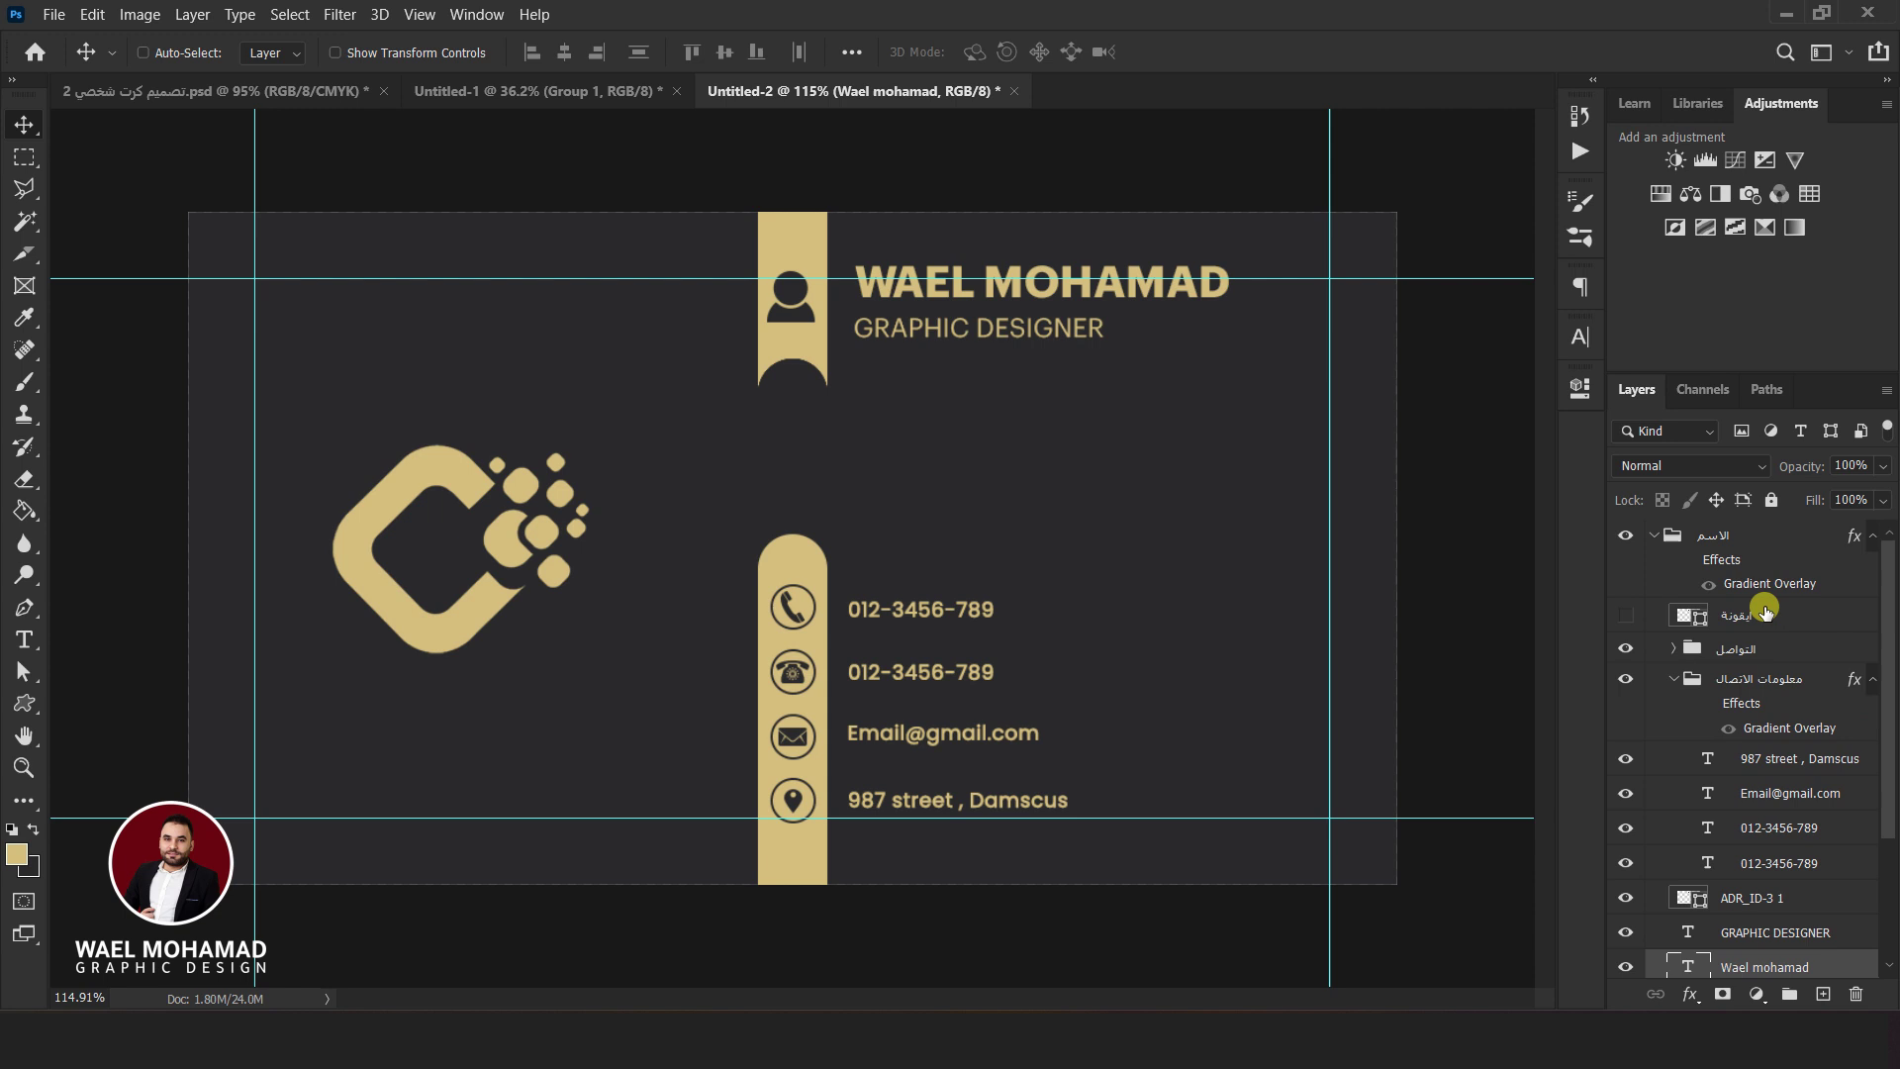
click(1626, 534)
drag(1287, 514, 1287, 543)
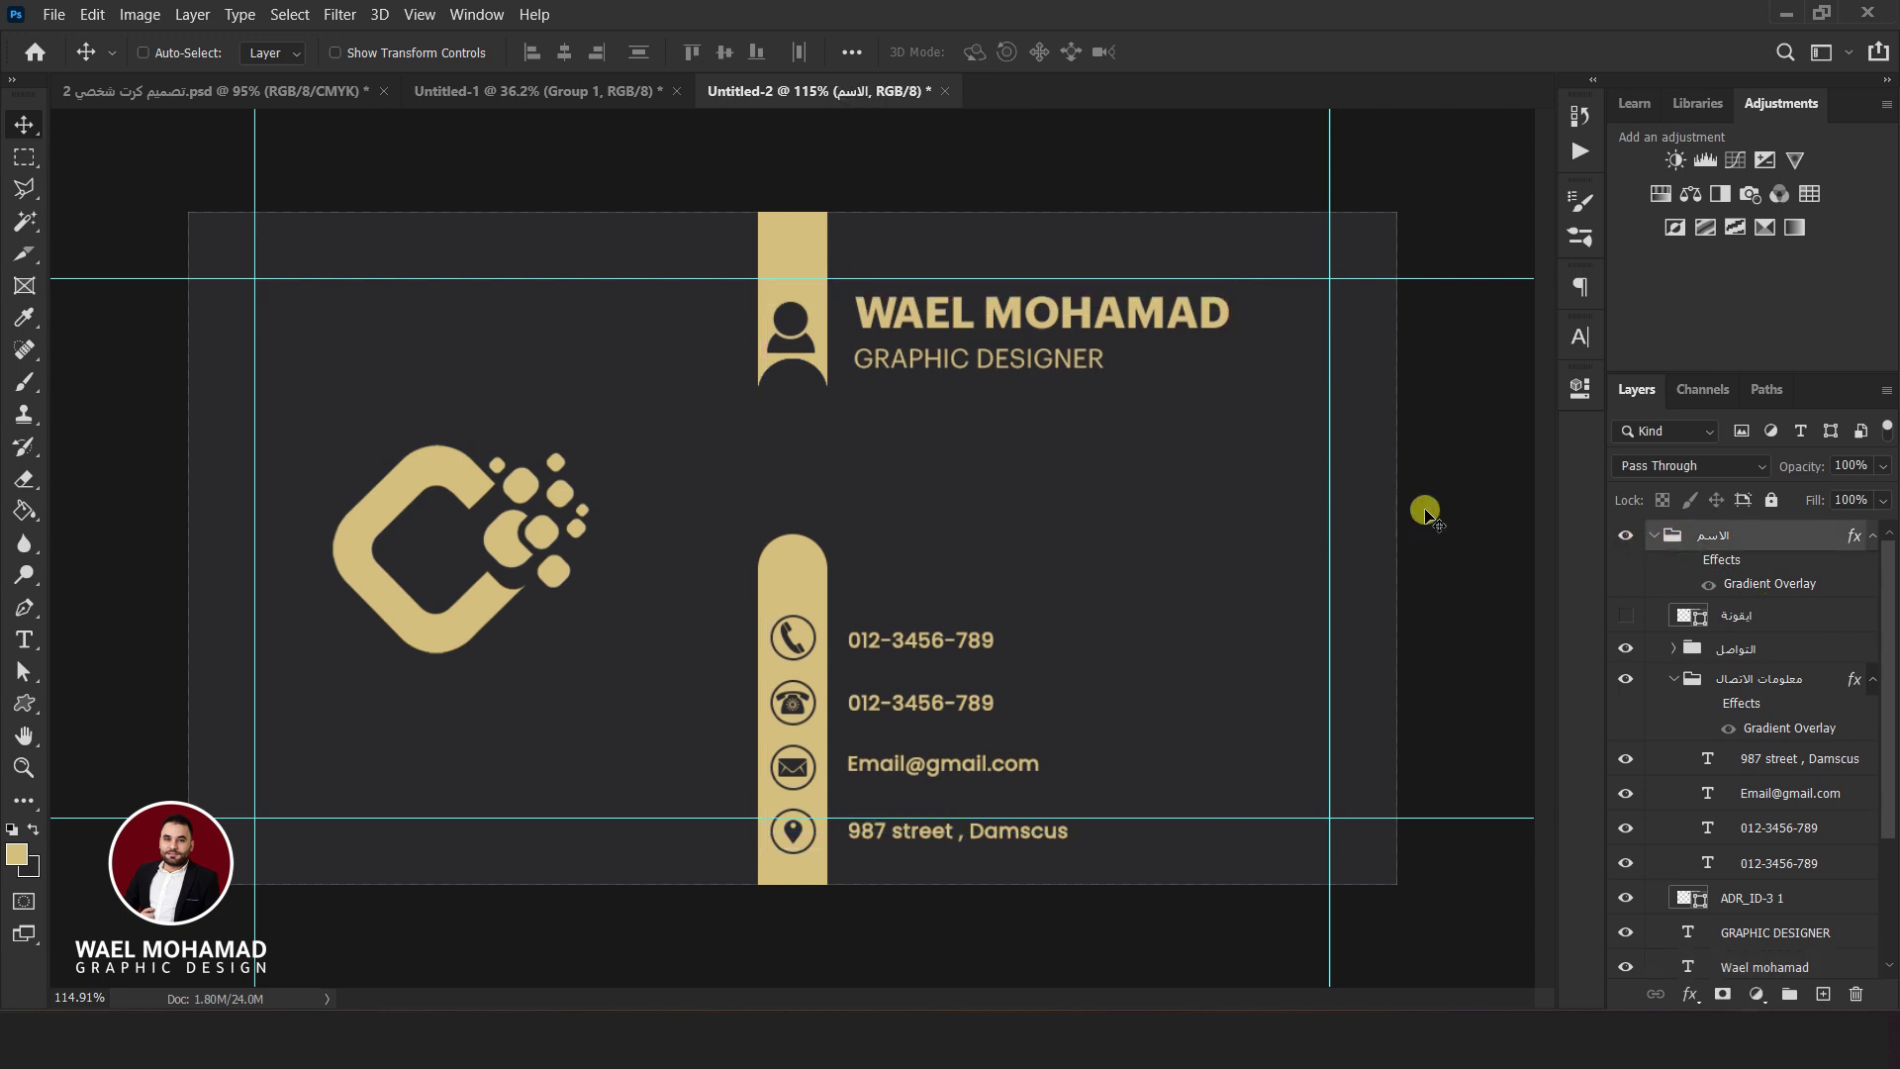
key(ctrl+z)
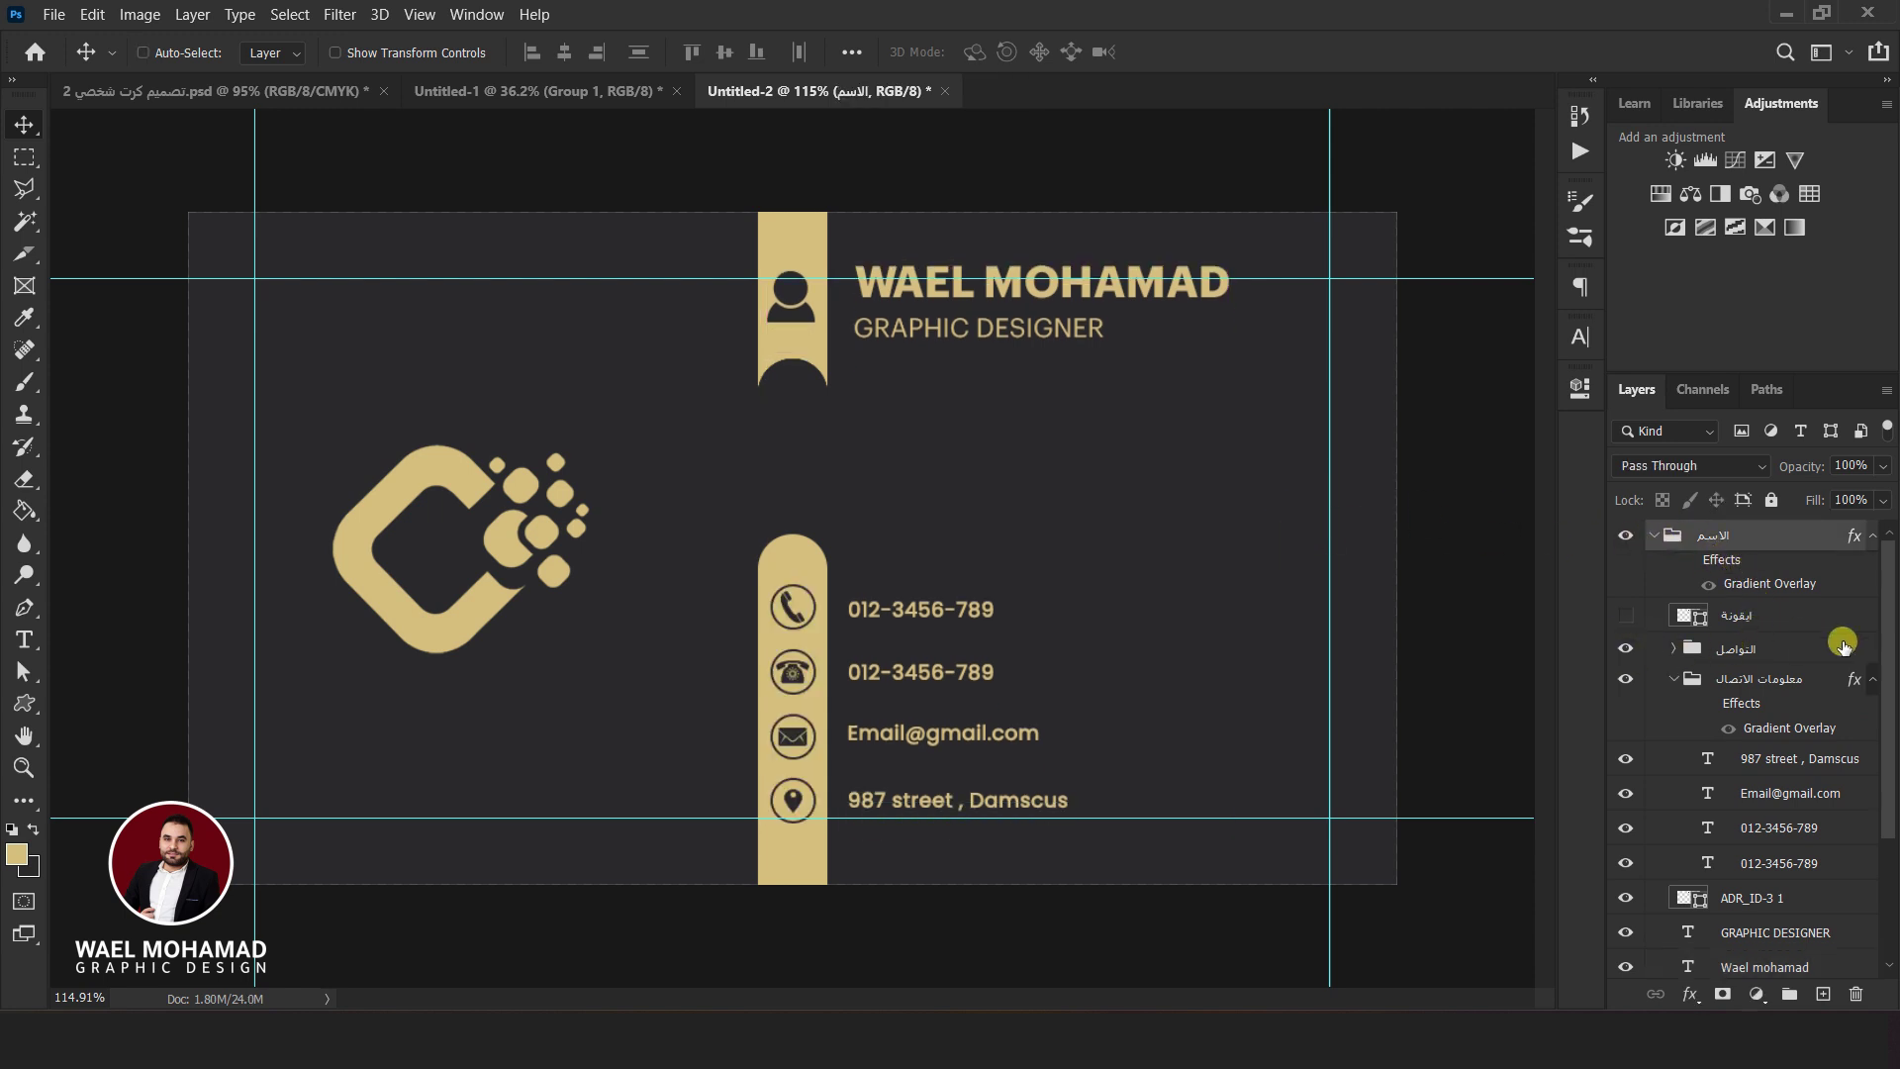
click(1674, 679)
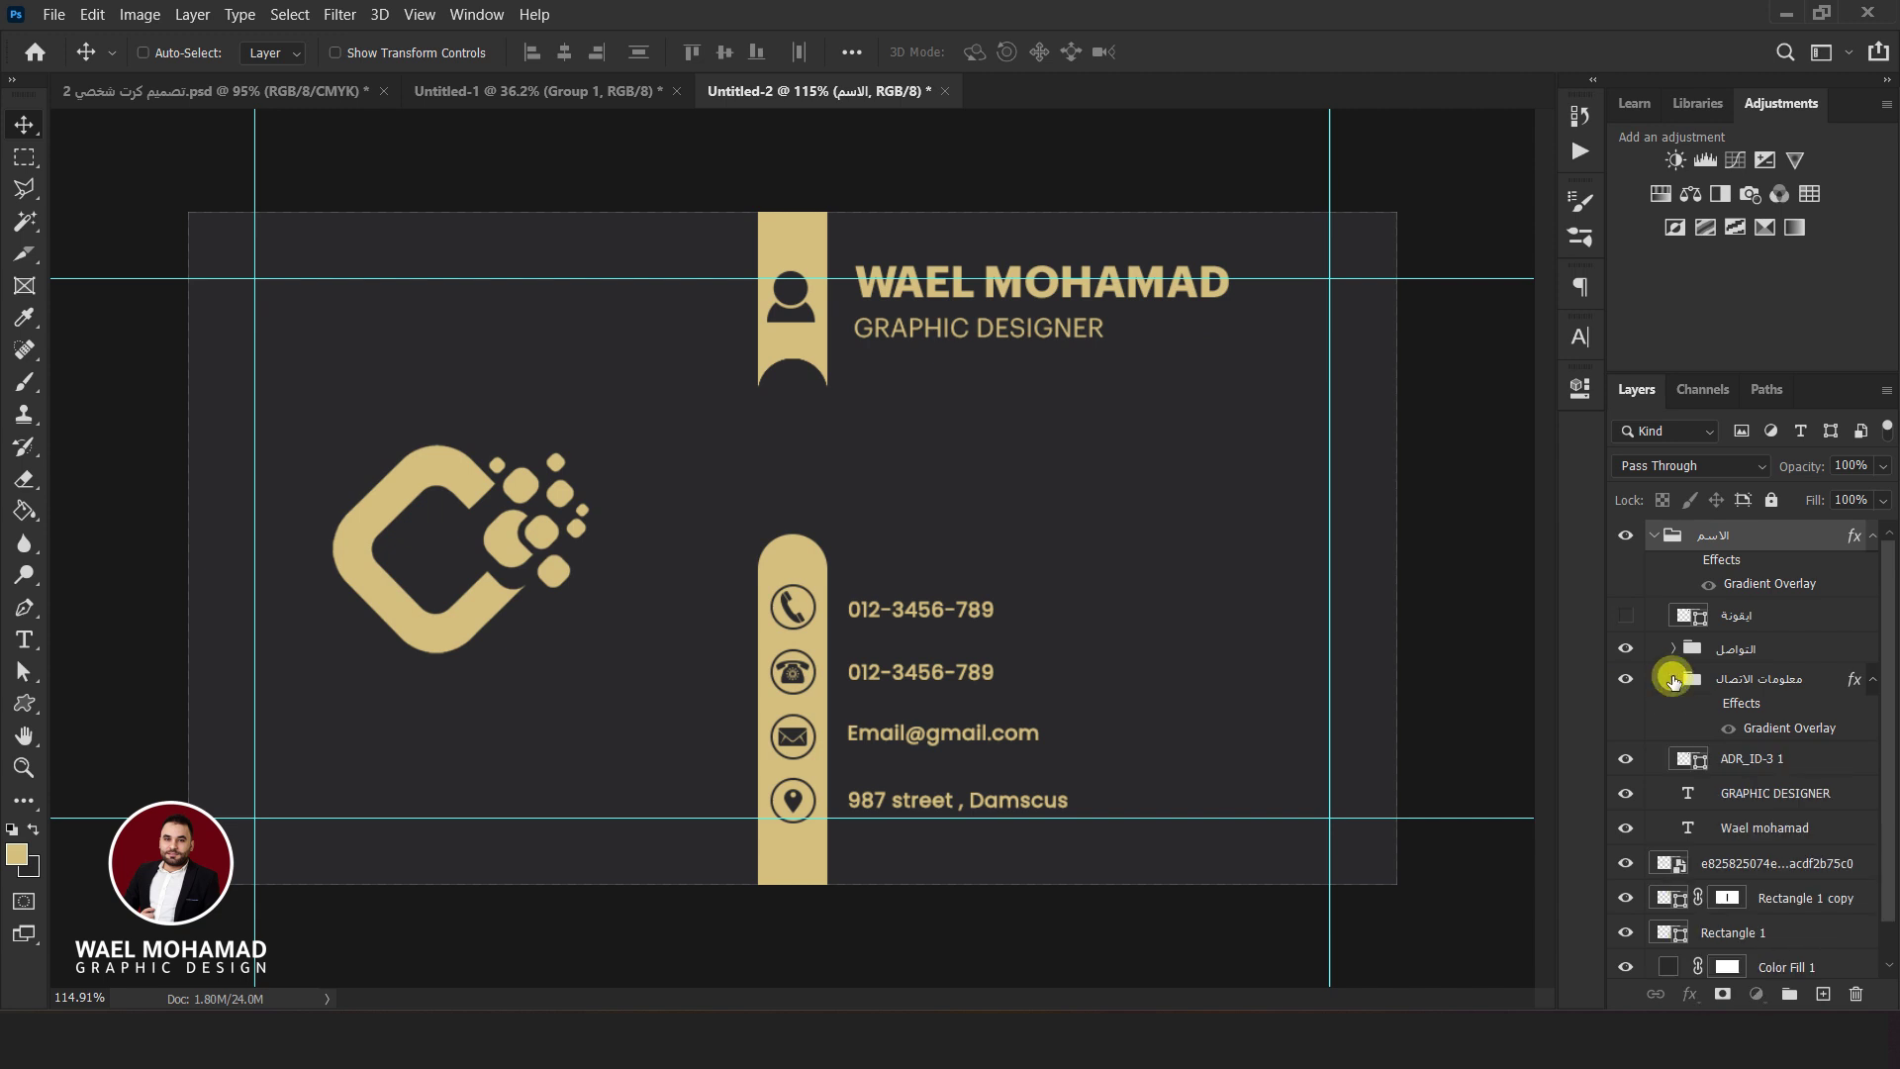
Move the name and title down slightly and align them with the contacts' left edge
click(1761, 827)
shift+click(1772, 792)
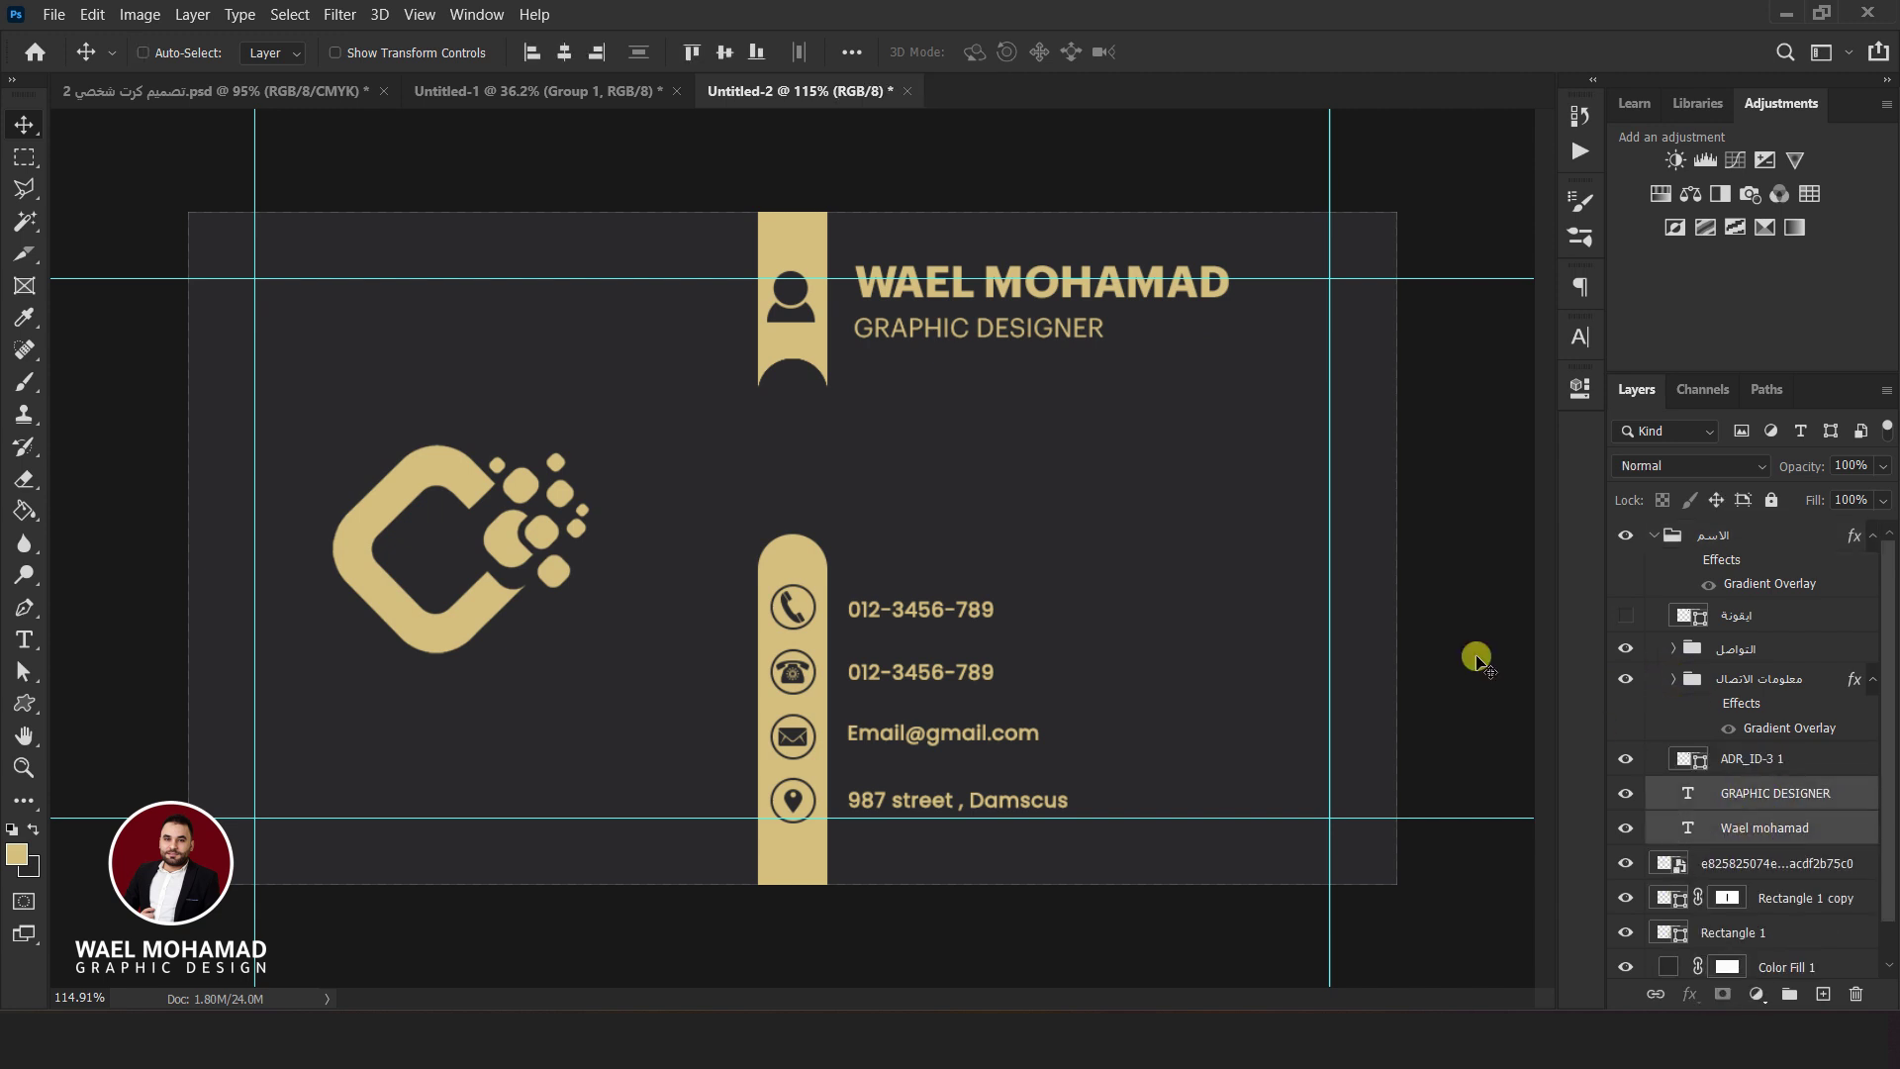
drag(1085, 362, 1085, 394)
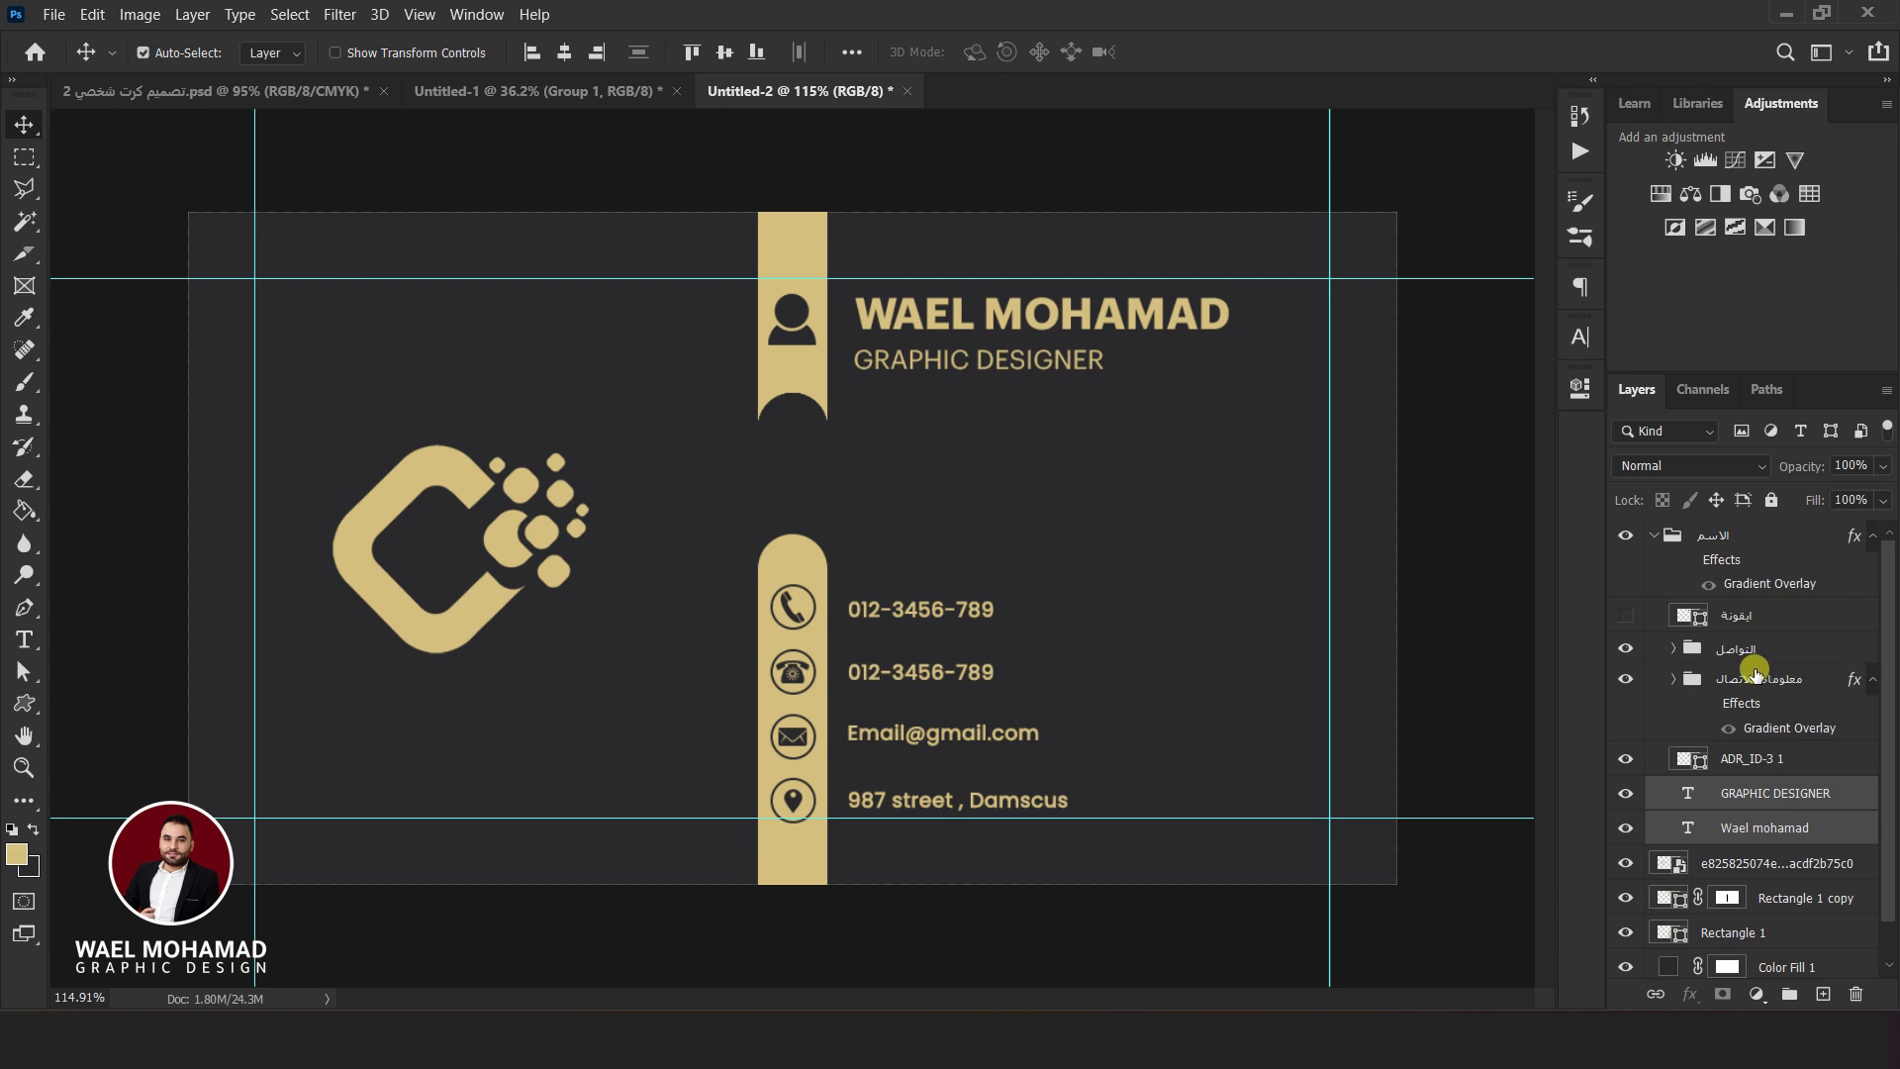
ctrl+click(1762, 677)
click(544, 52)
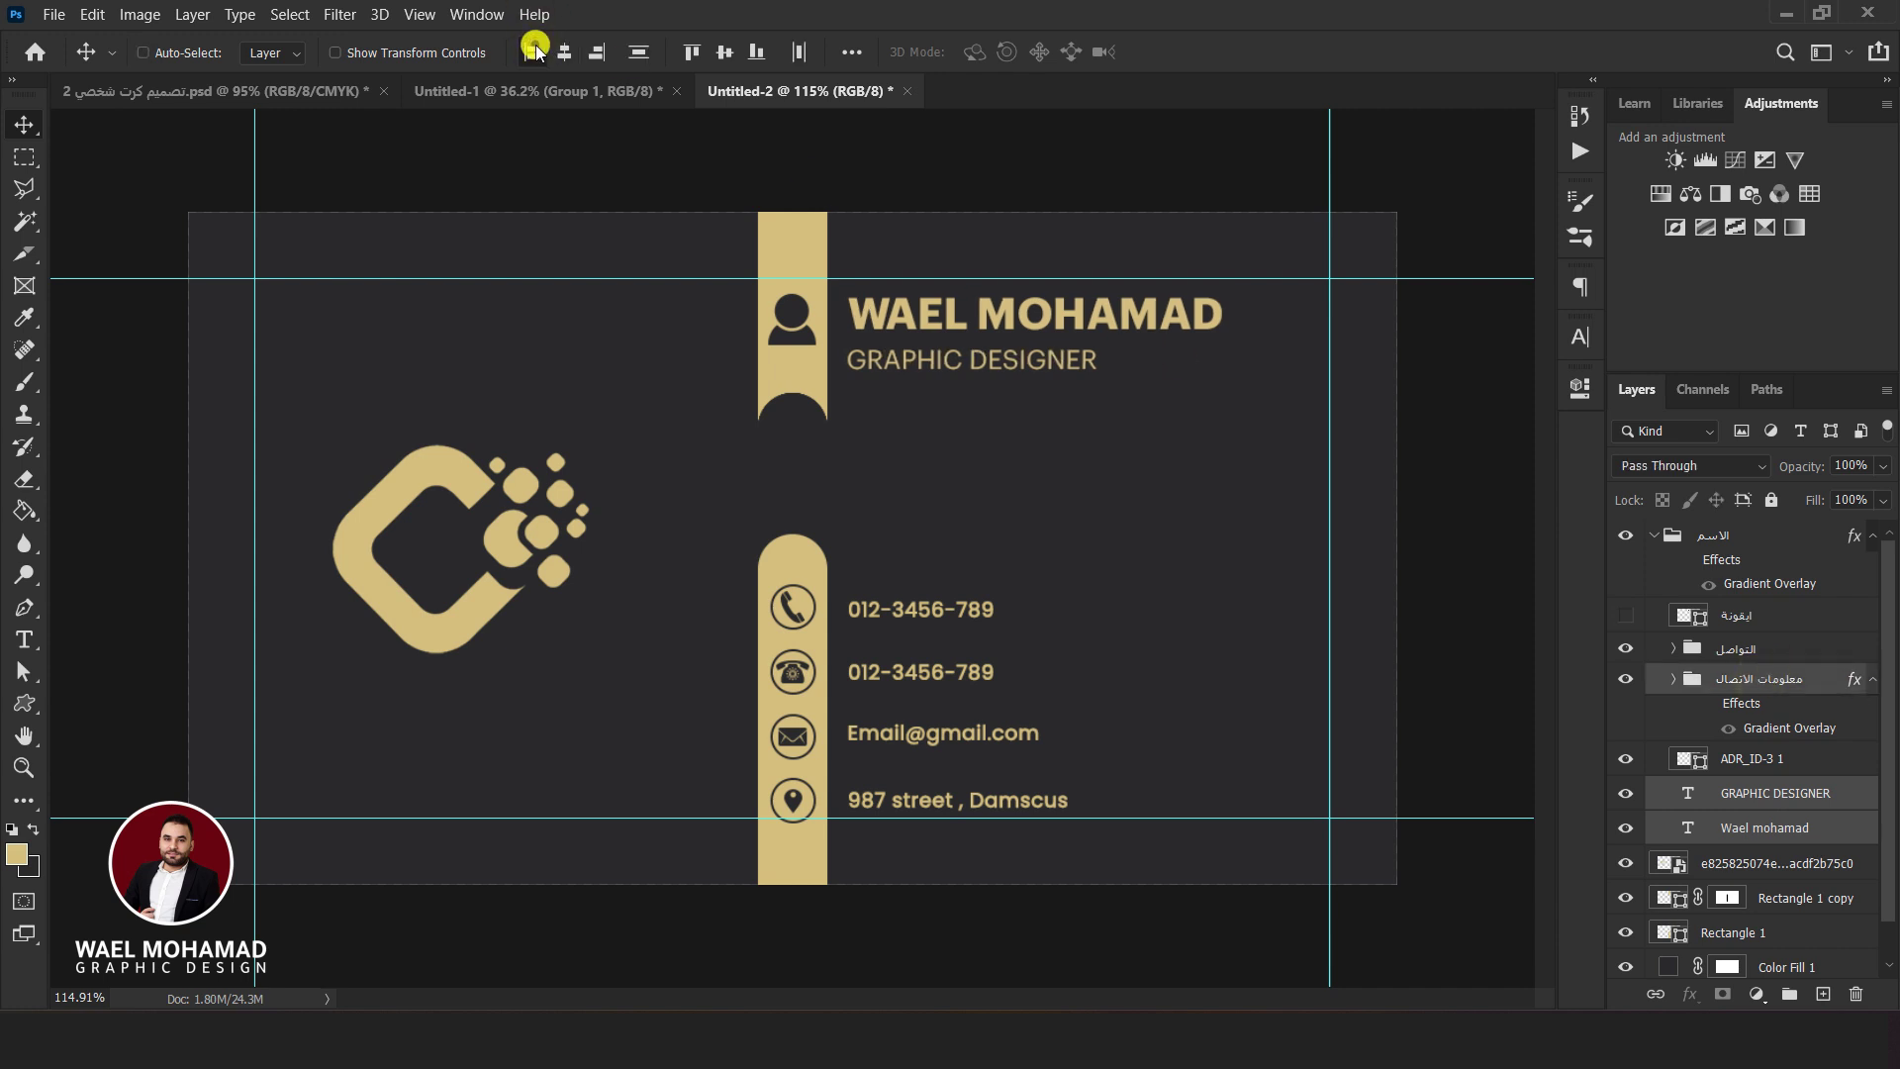
key(ctrl+semicolon)
Select every front-side layer from Color Fill 1 up to the top layer
scroll(1059, 526, down, 2)
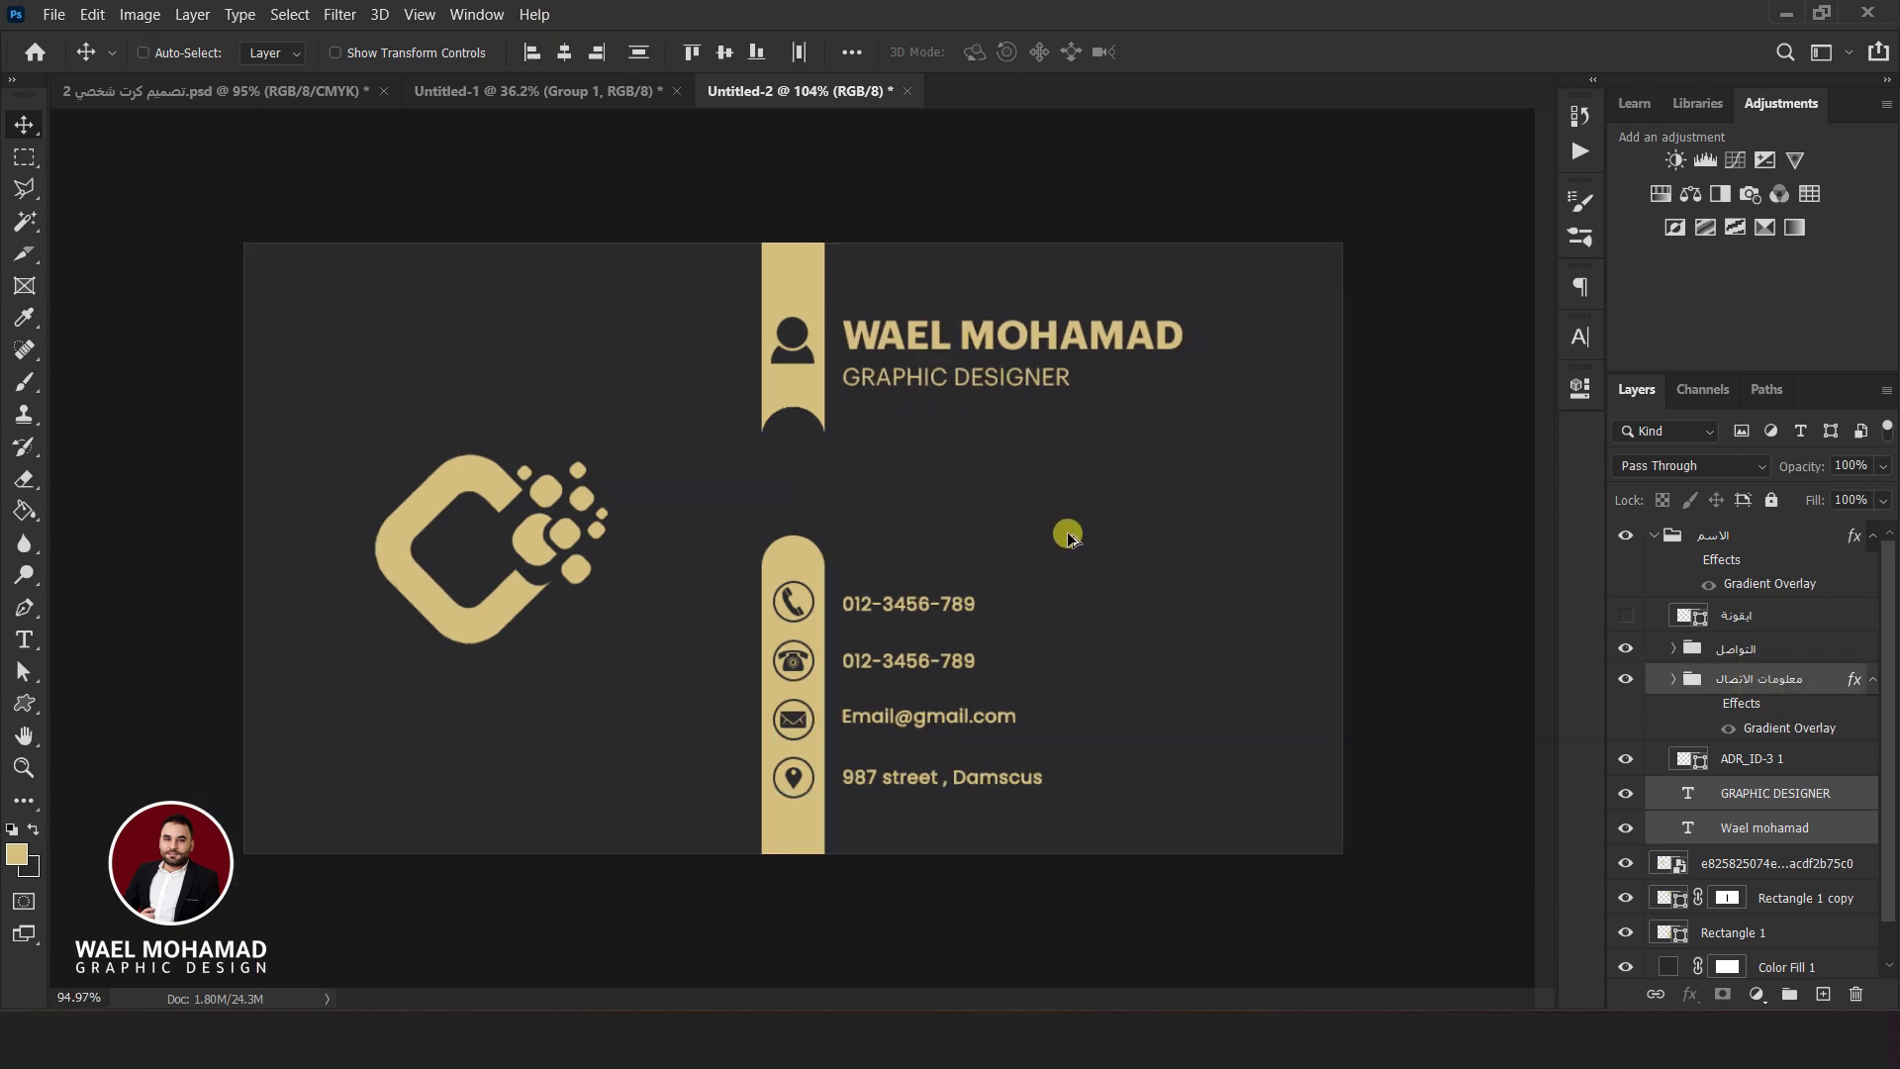
scroll(1824, 924, down, 1)
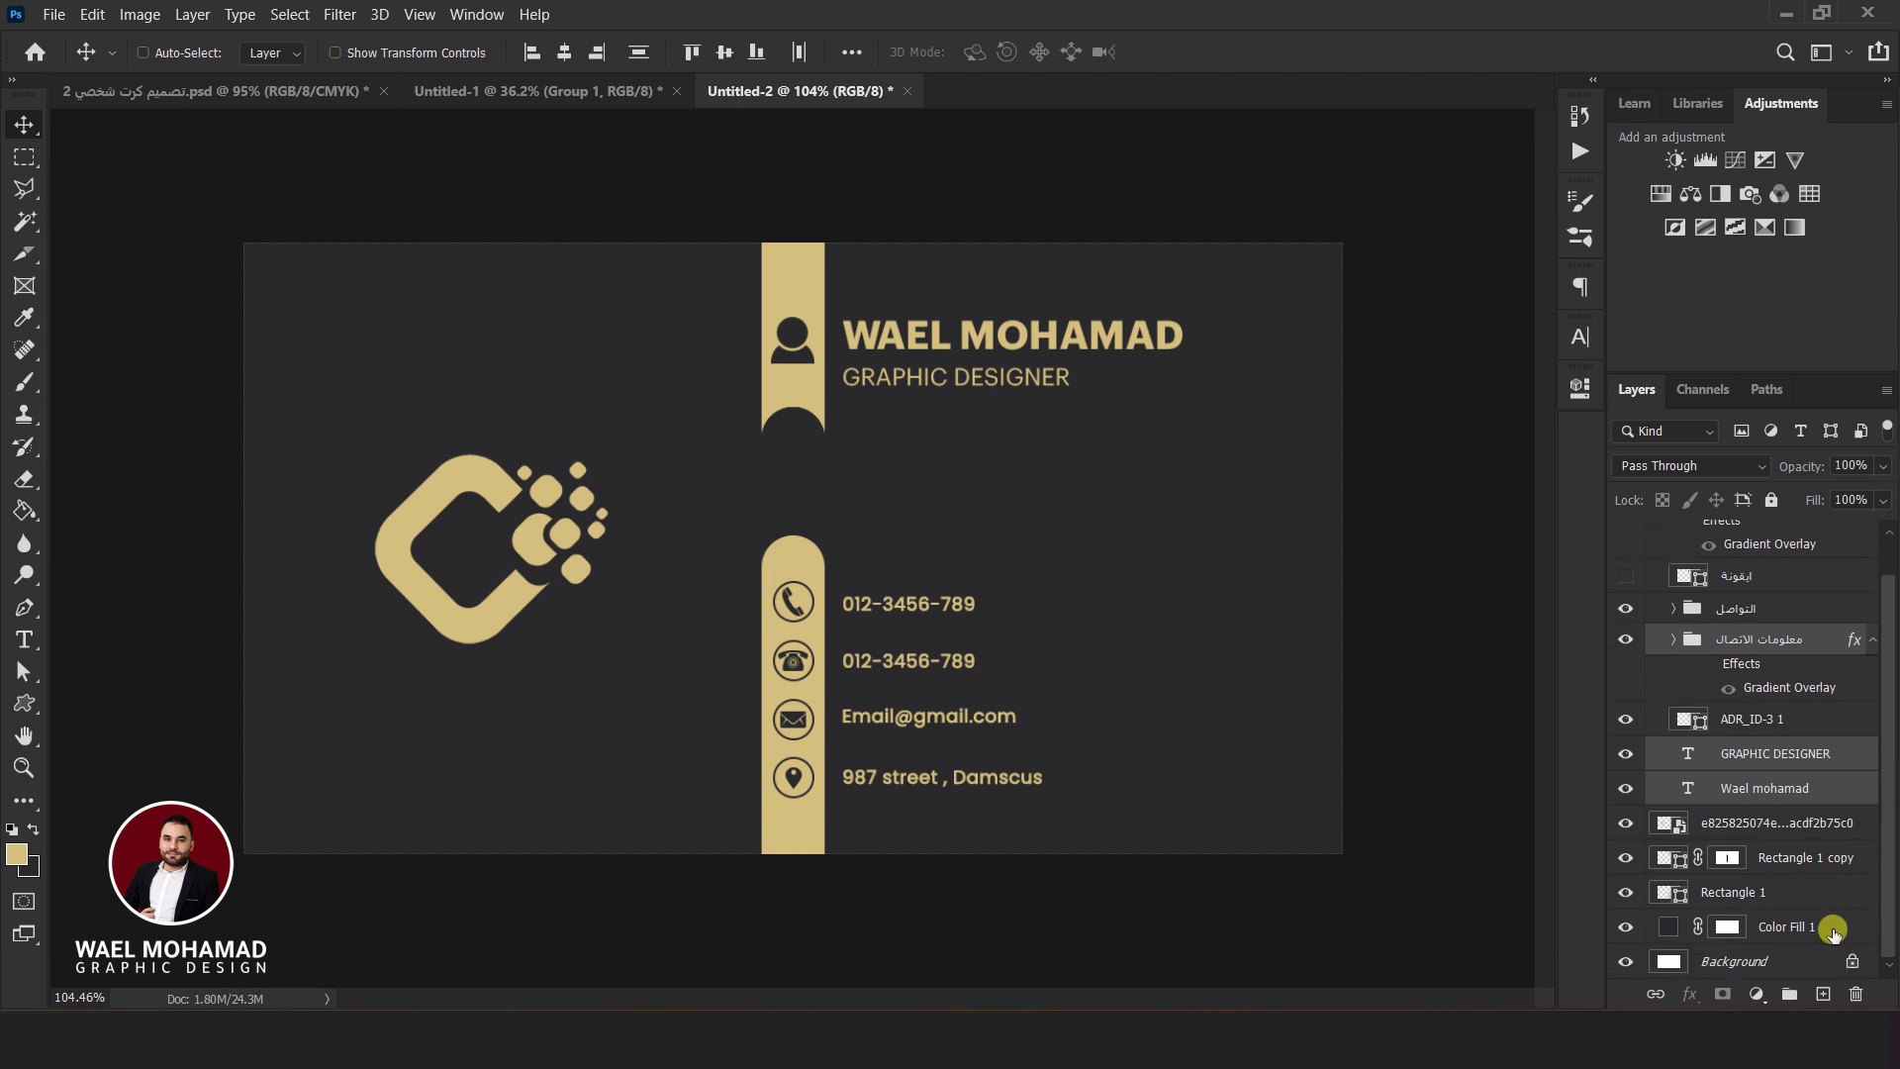
click(1811, 893)
click(1824, 927)
scroll(1877, 617, up, 1)
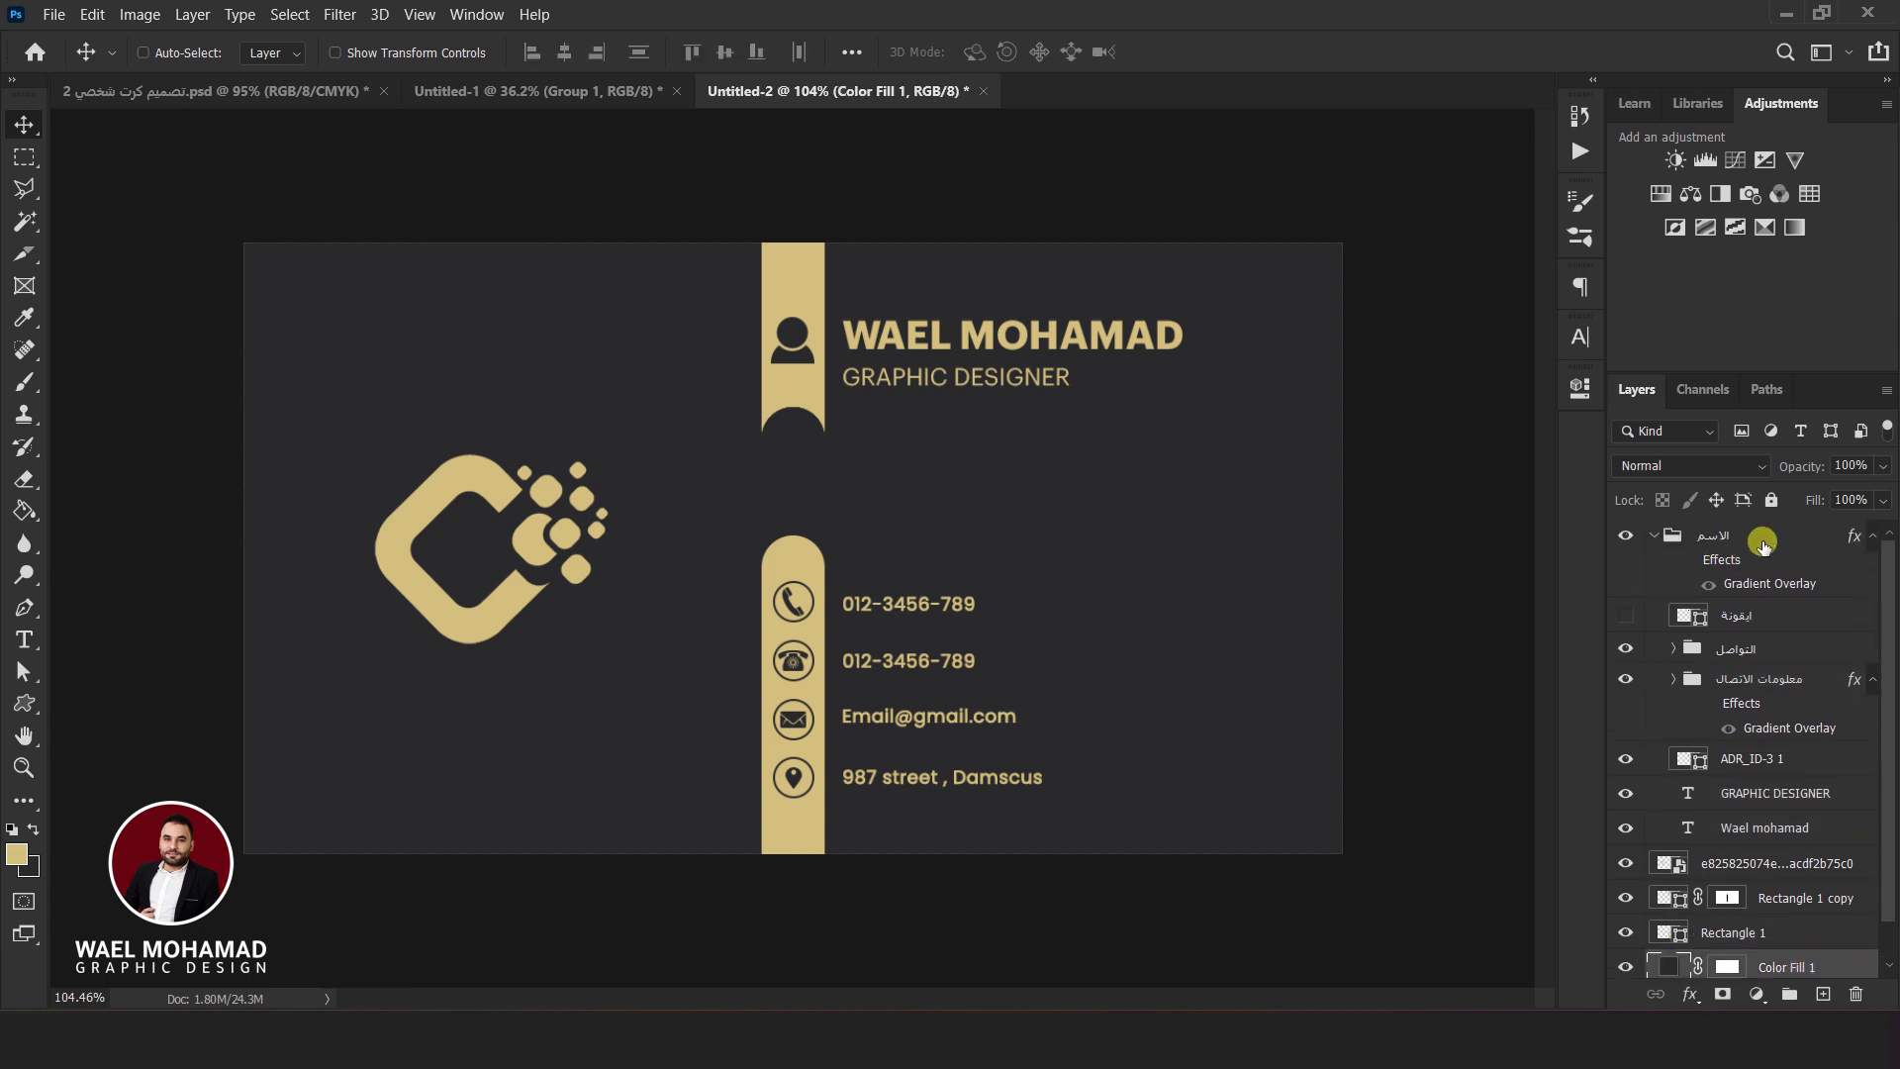
shift+click(1754, 536)
Group the selected layers as الوجه الاول, then glance at the mockup and return
key(ctrl+g)
double_click(1713, 536)
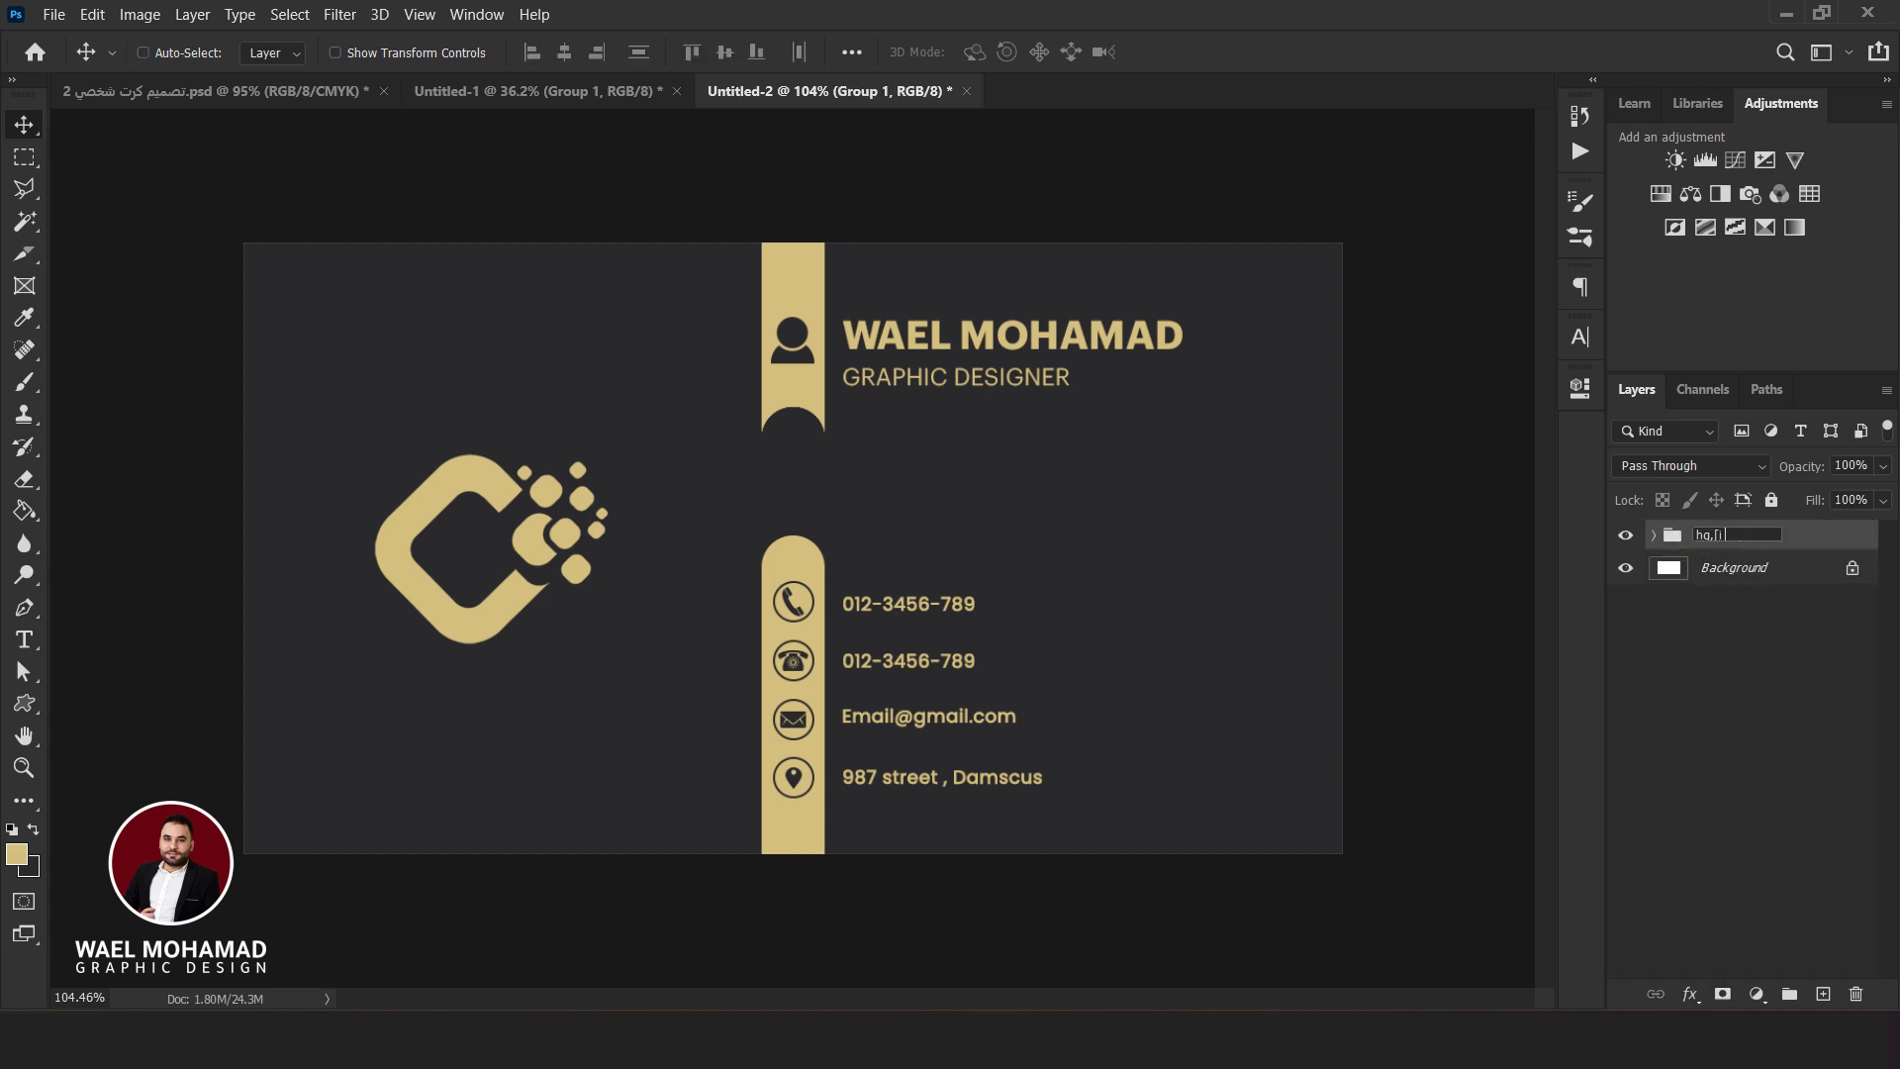
key(Return)
click(1652, 535)
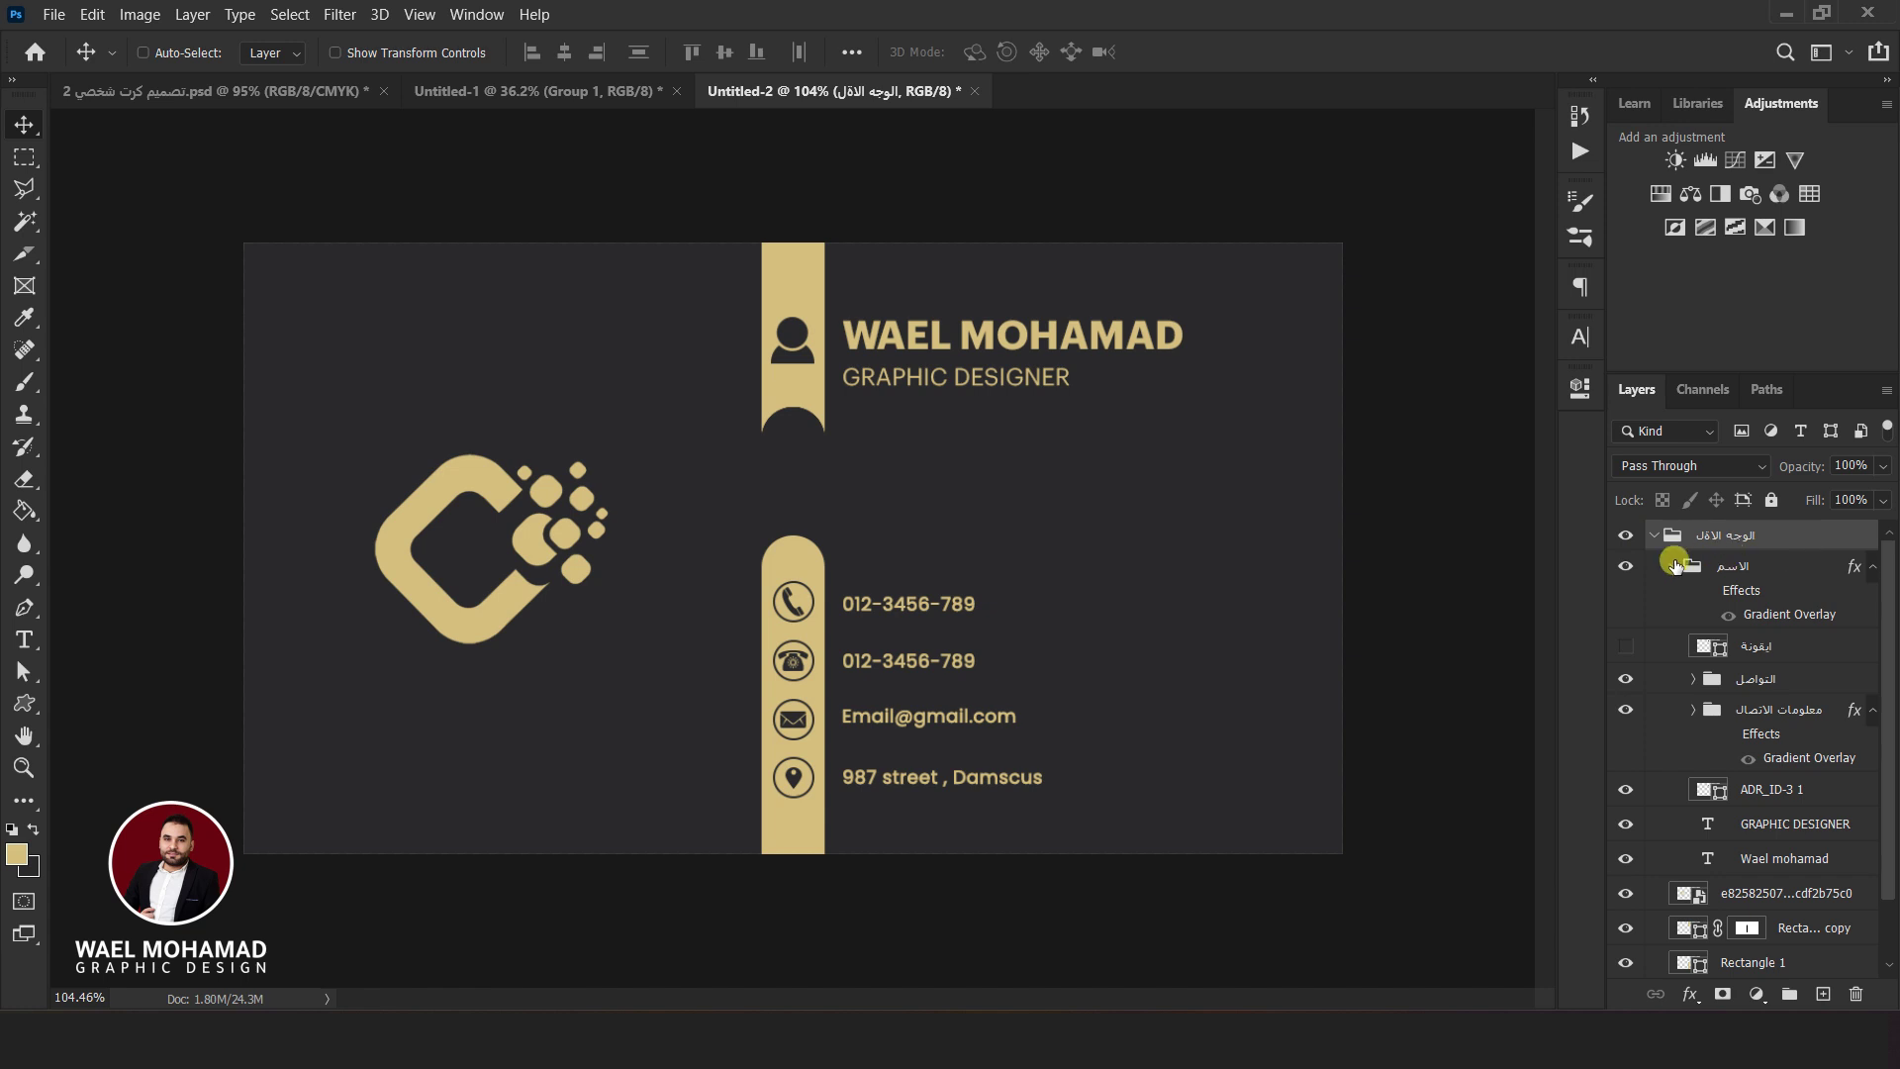
click(572, 92)
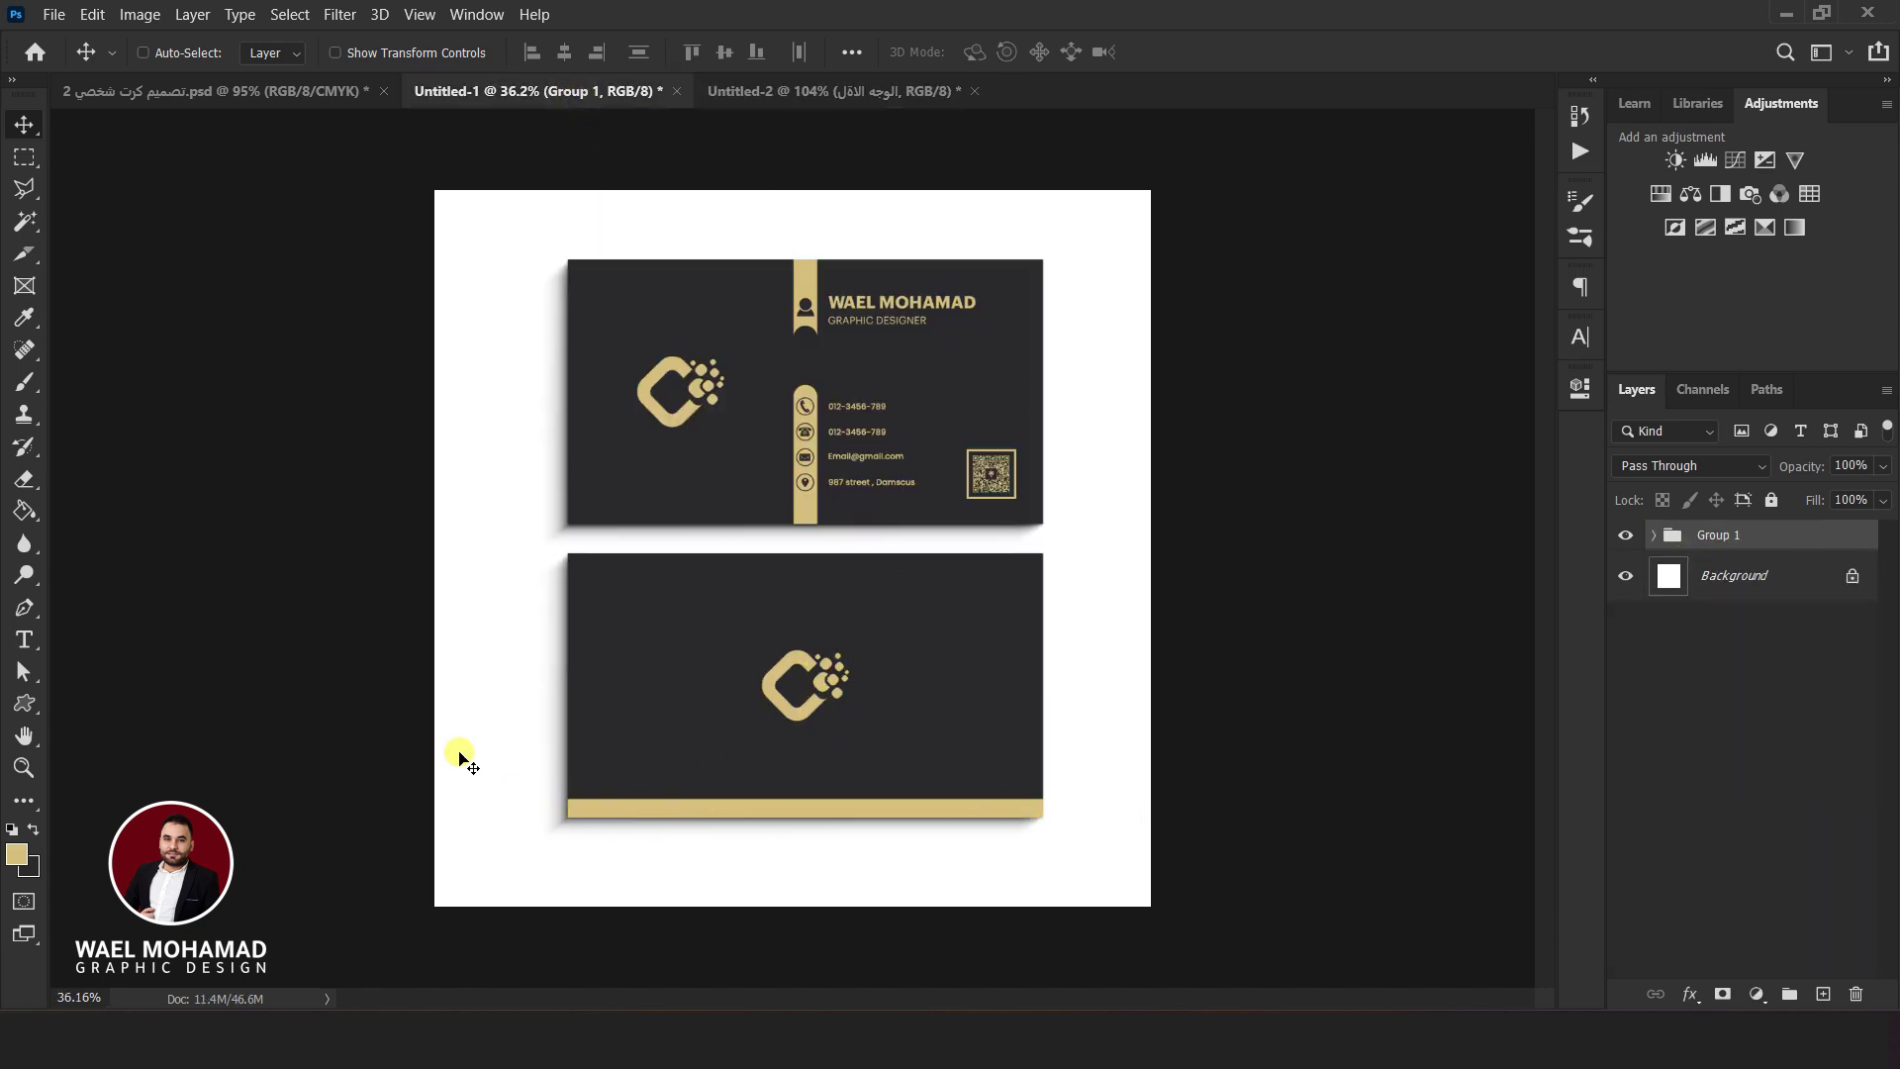
click(822, 92)
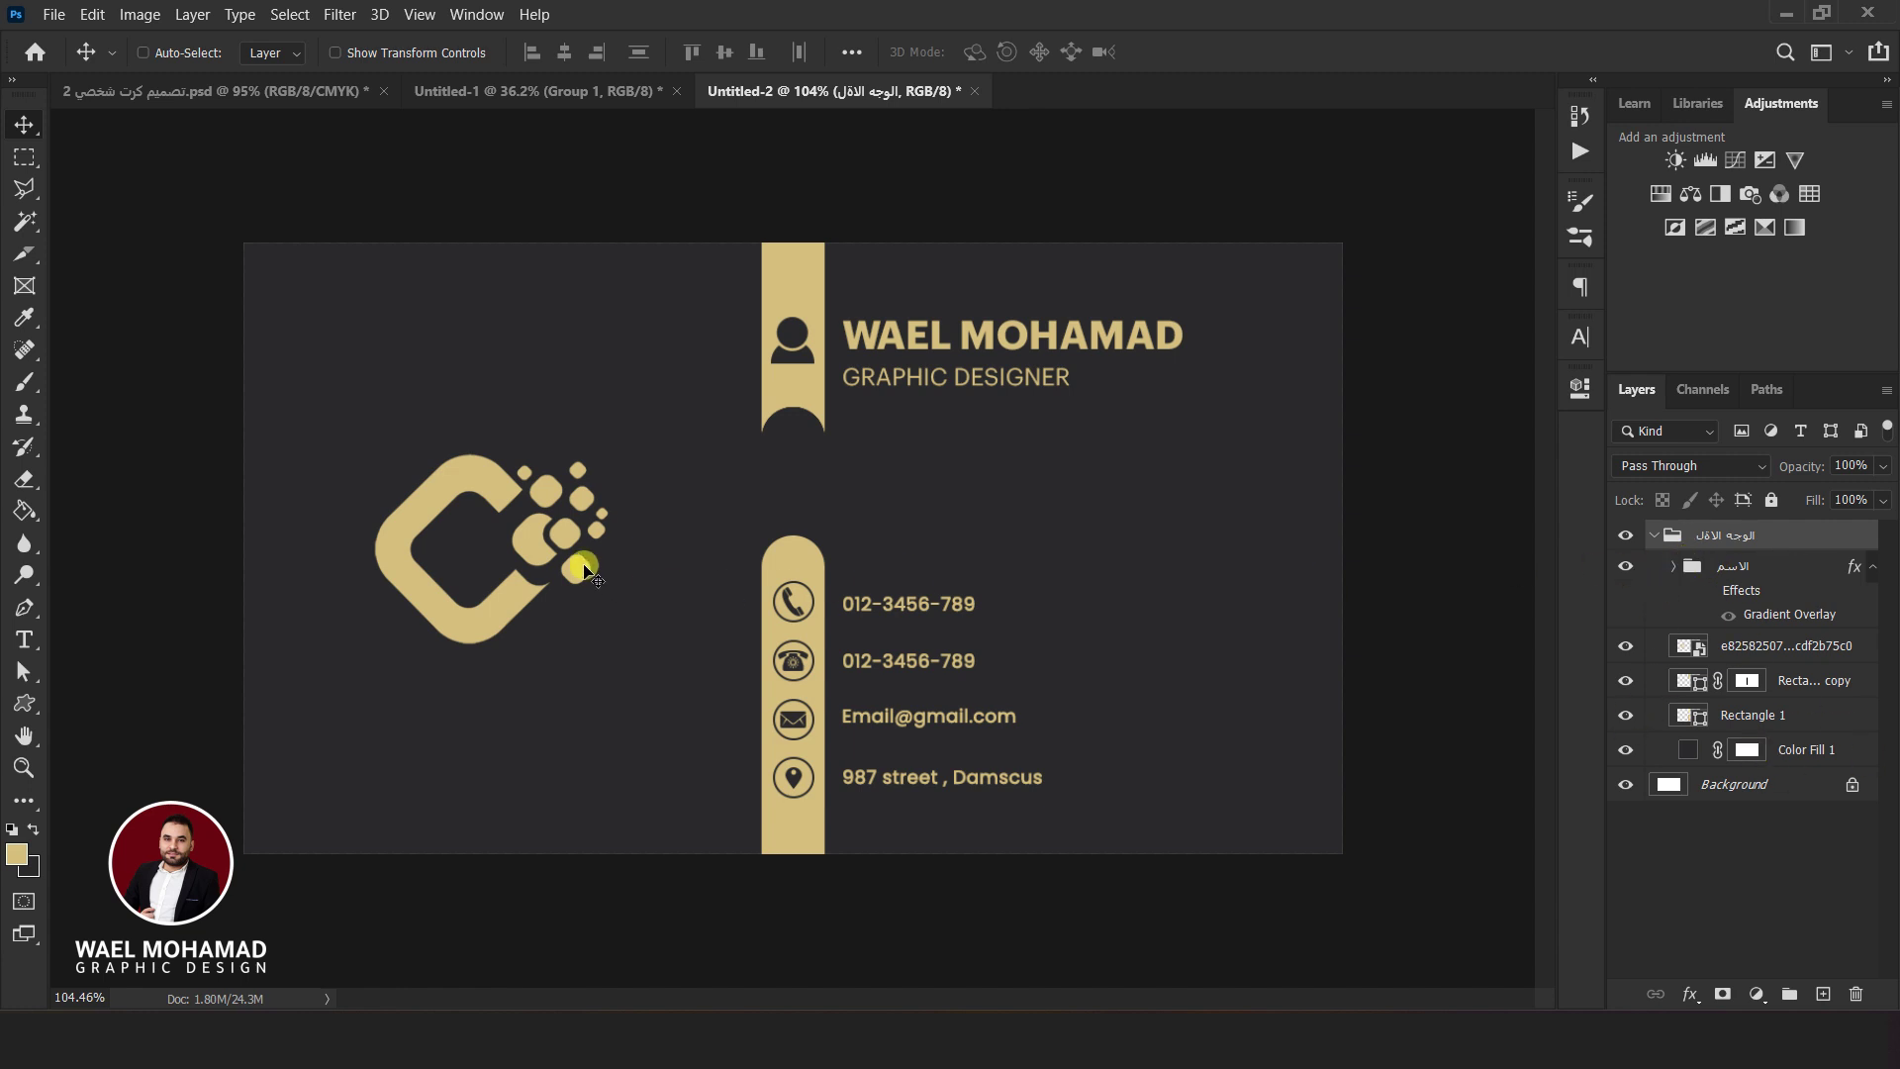
Rename the logo layer to لوجو and Alt-drag a copy above the front-side group
ctrl+click(515, 607)
double_click(1786, 646)
text(لوجو)
key(Return)
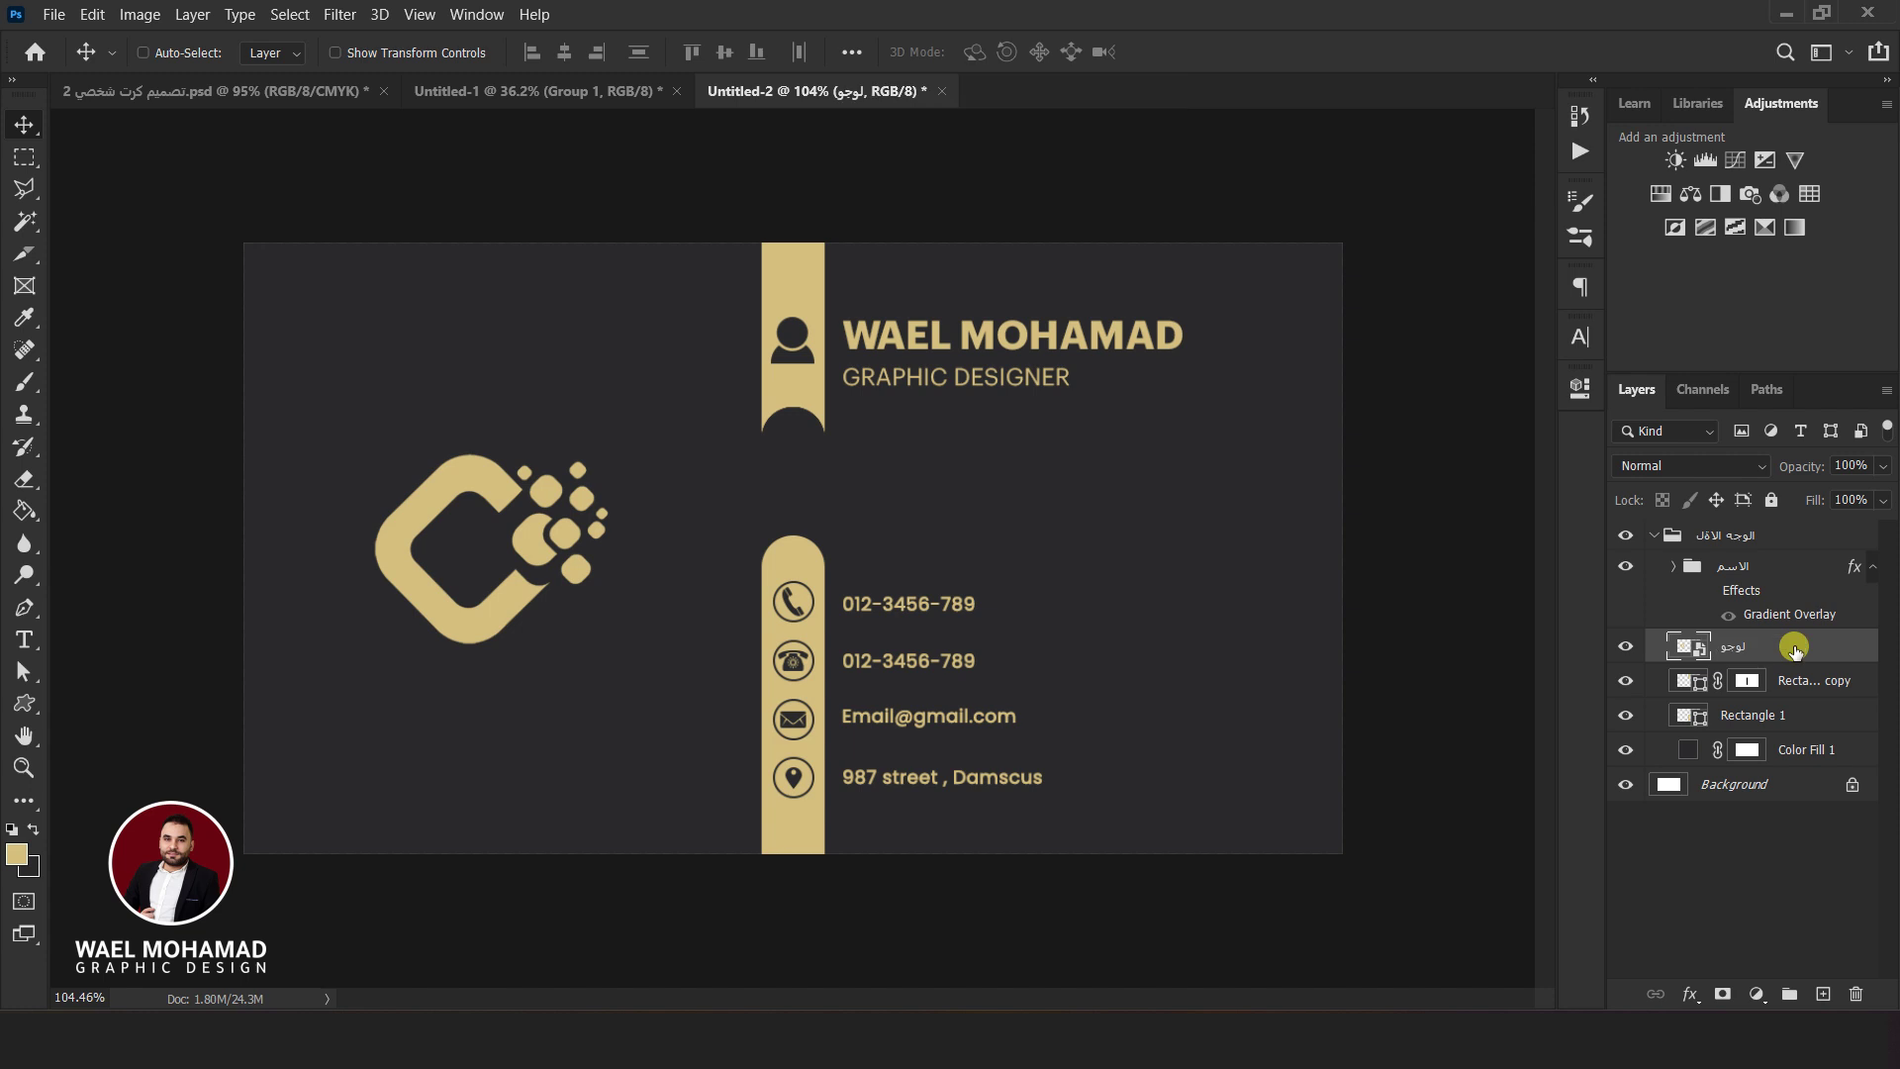
mouse_move(1795, 648)
mouse_down()
mouse_move(1823, 994)
mouse_move(1780, 518)
mouse_up()
Move the Color Fill 1 background layer out of the front-side group
click(1654, 571)
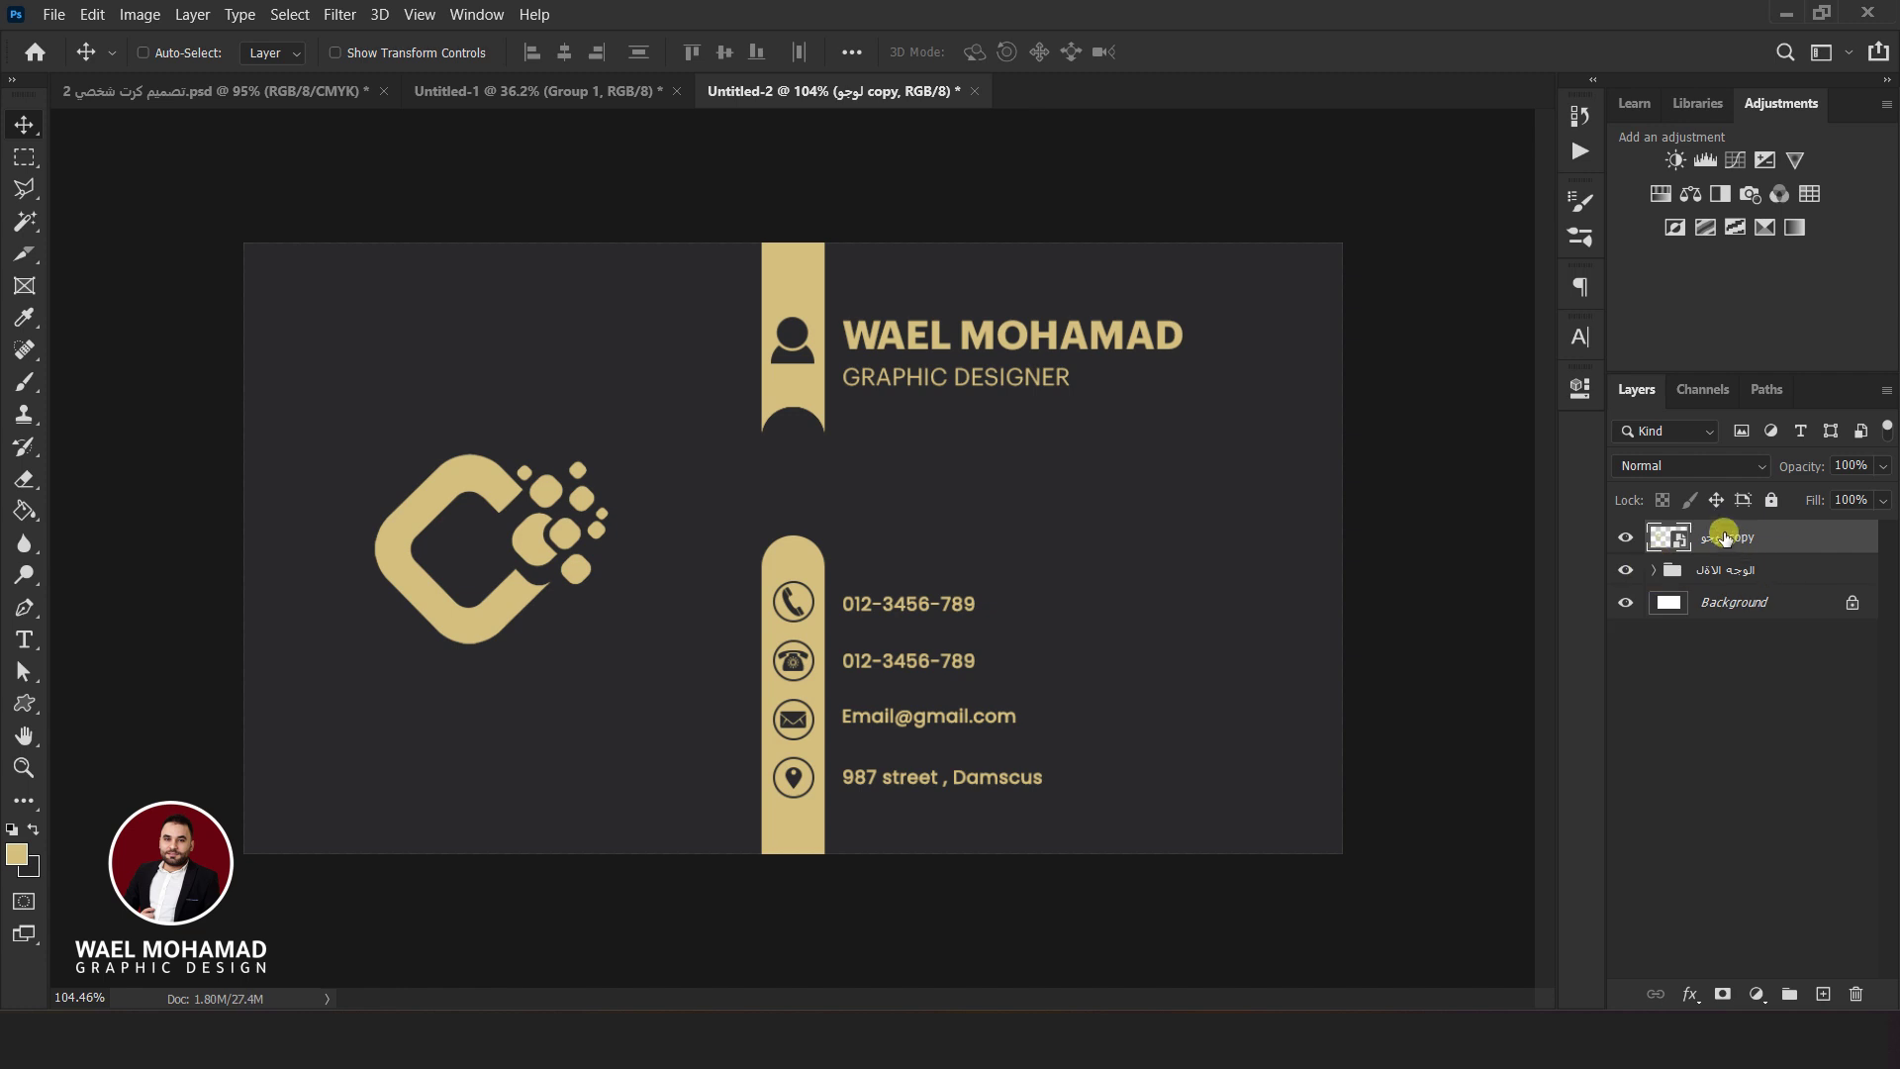
click(1626, 570)
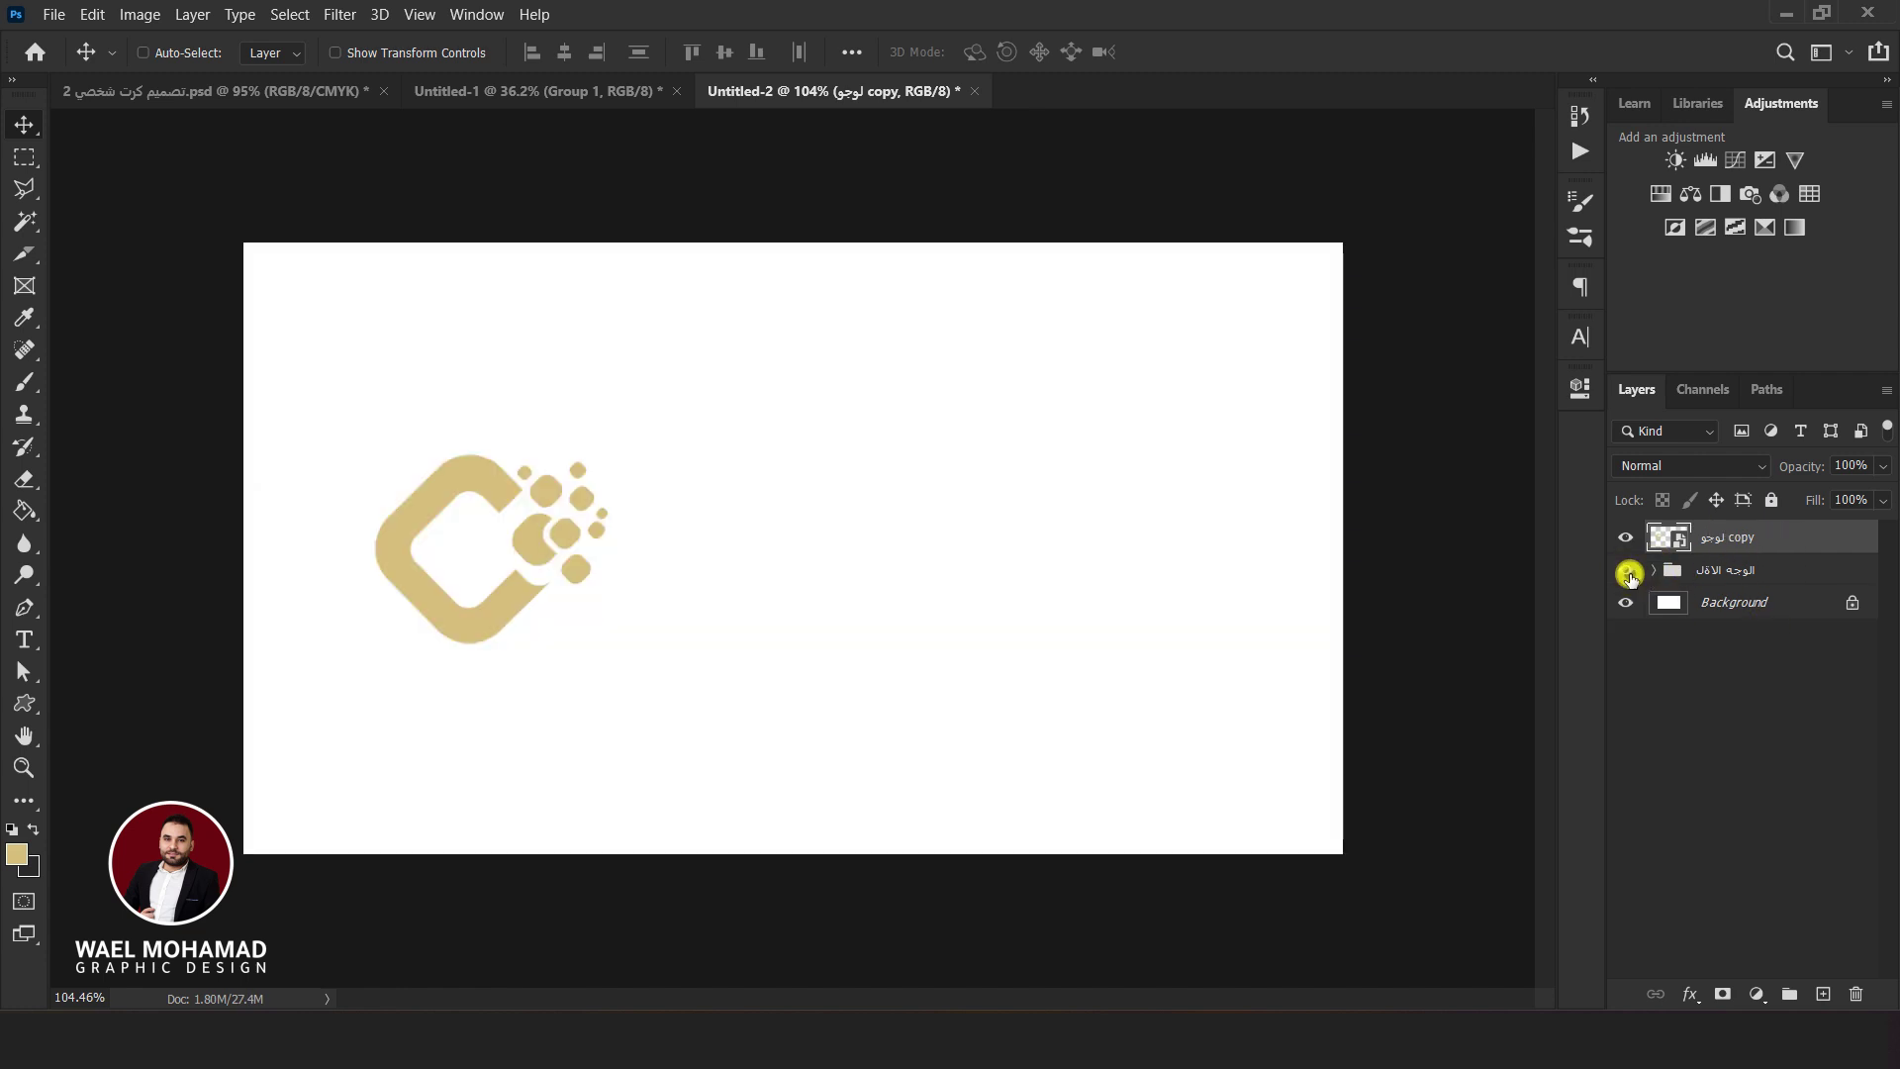
click(1628, 573)
click(1664, 574)
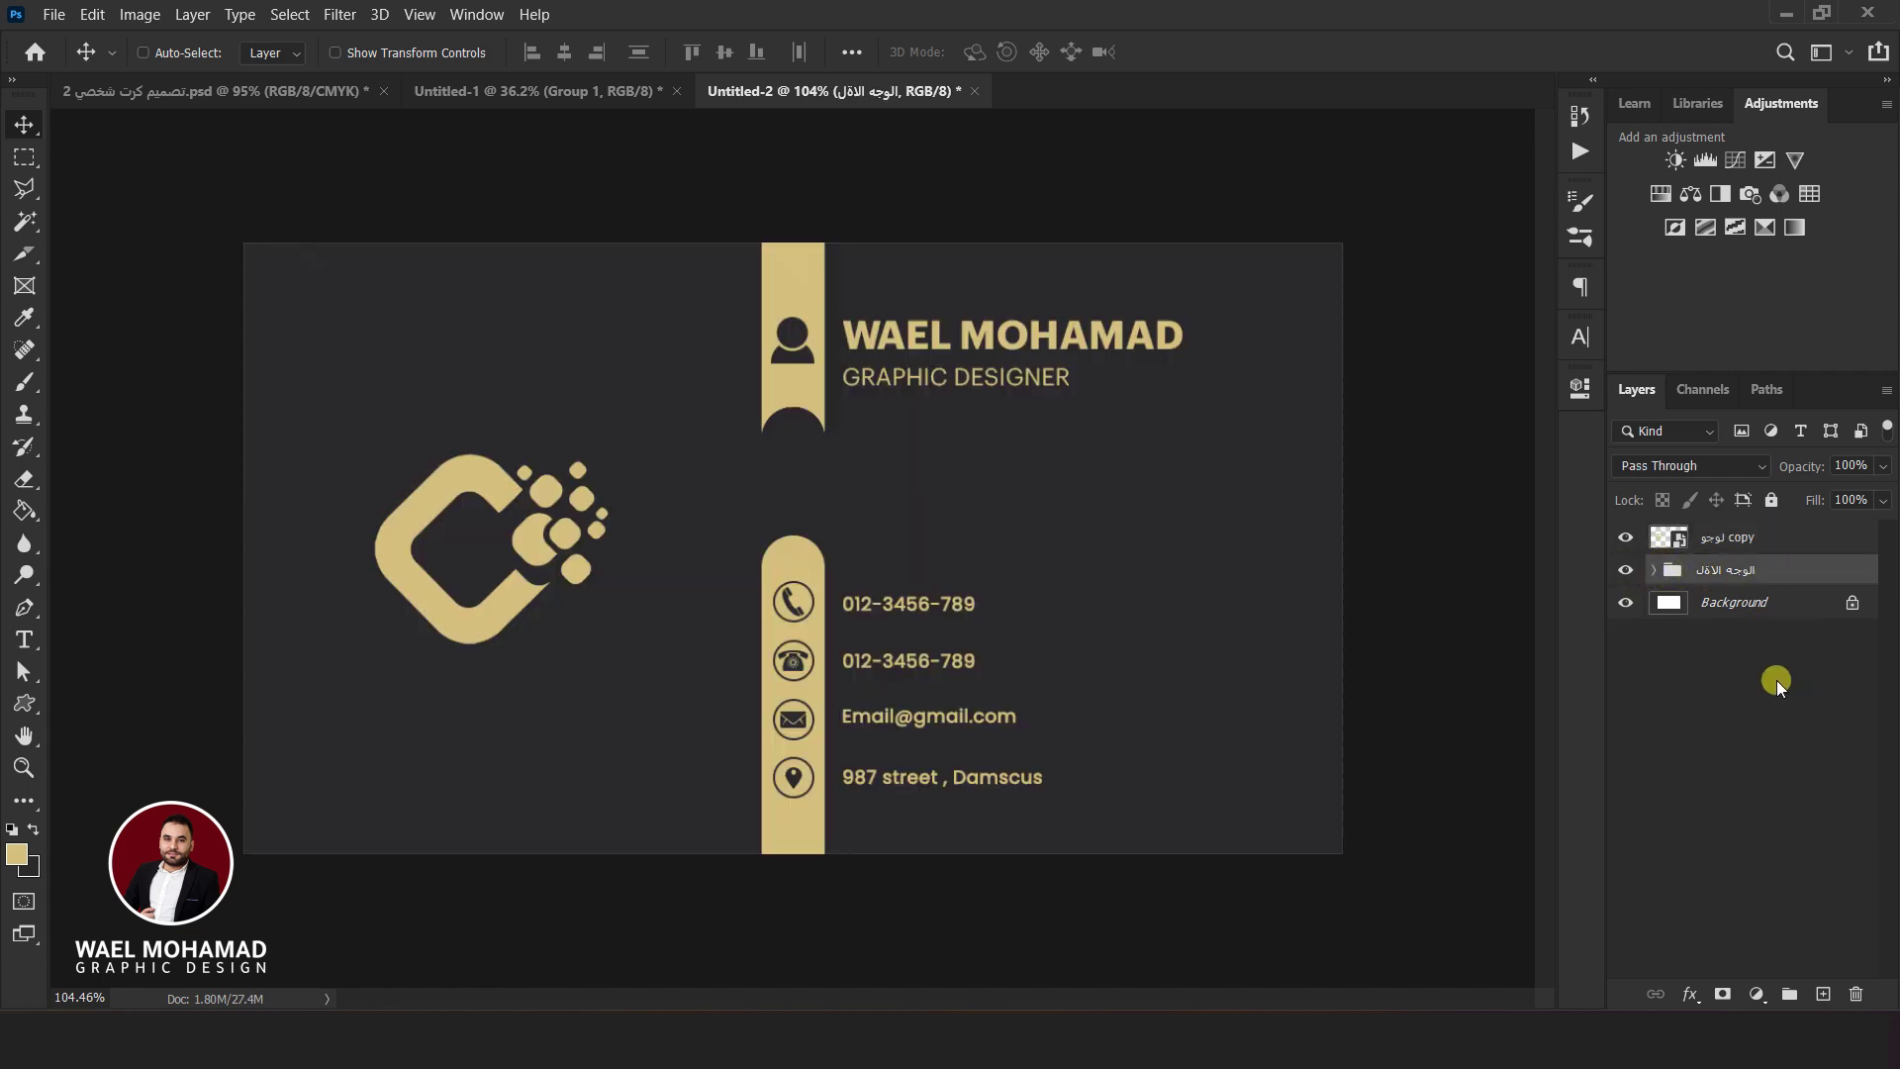
click(1658, 571)
mouse_move(1802, 782)
mouse_down()
mouse_move(1802, 815)
mouse_move(1801, 792)
mouse_up()
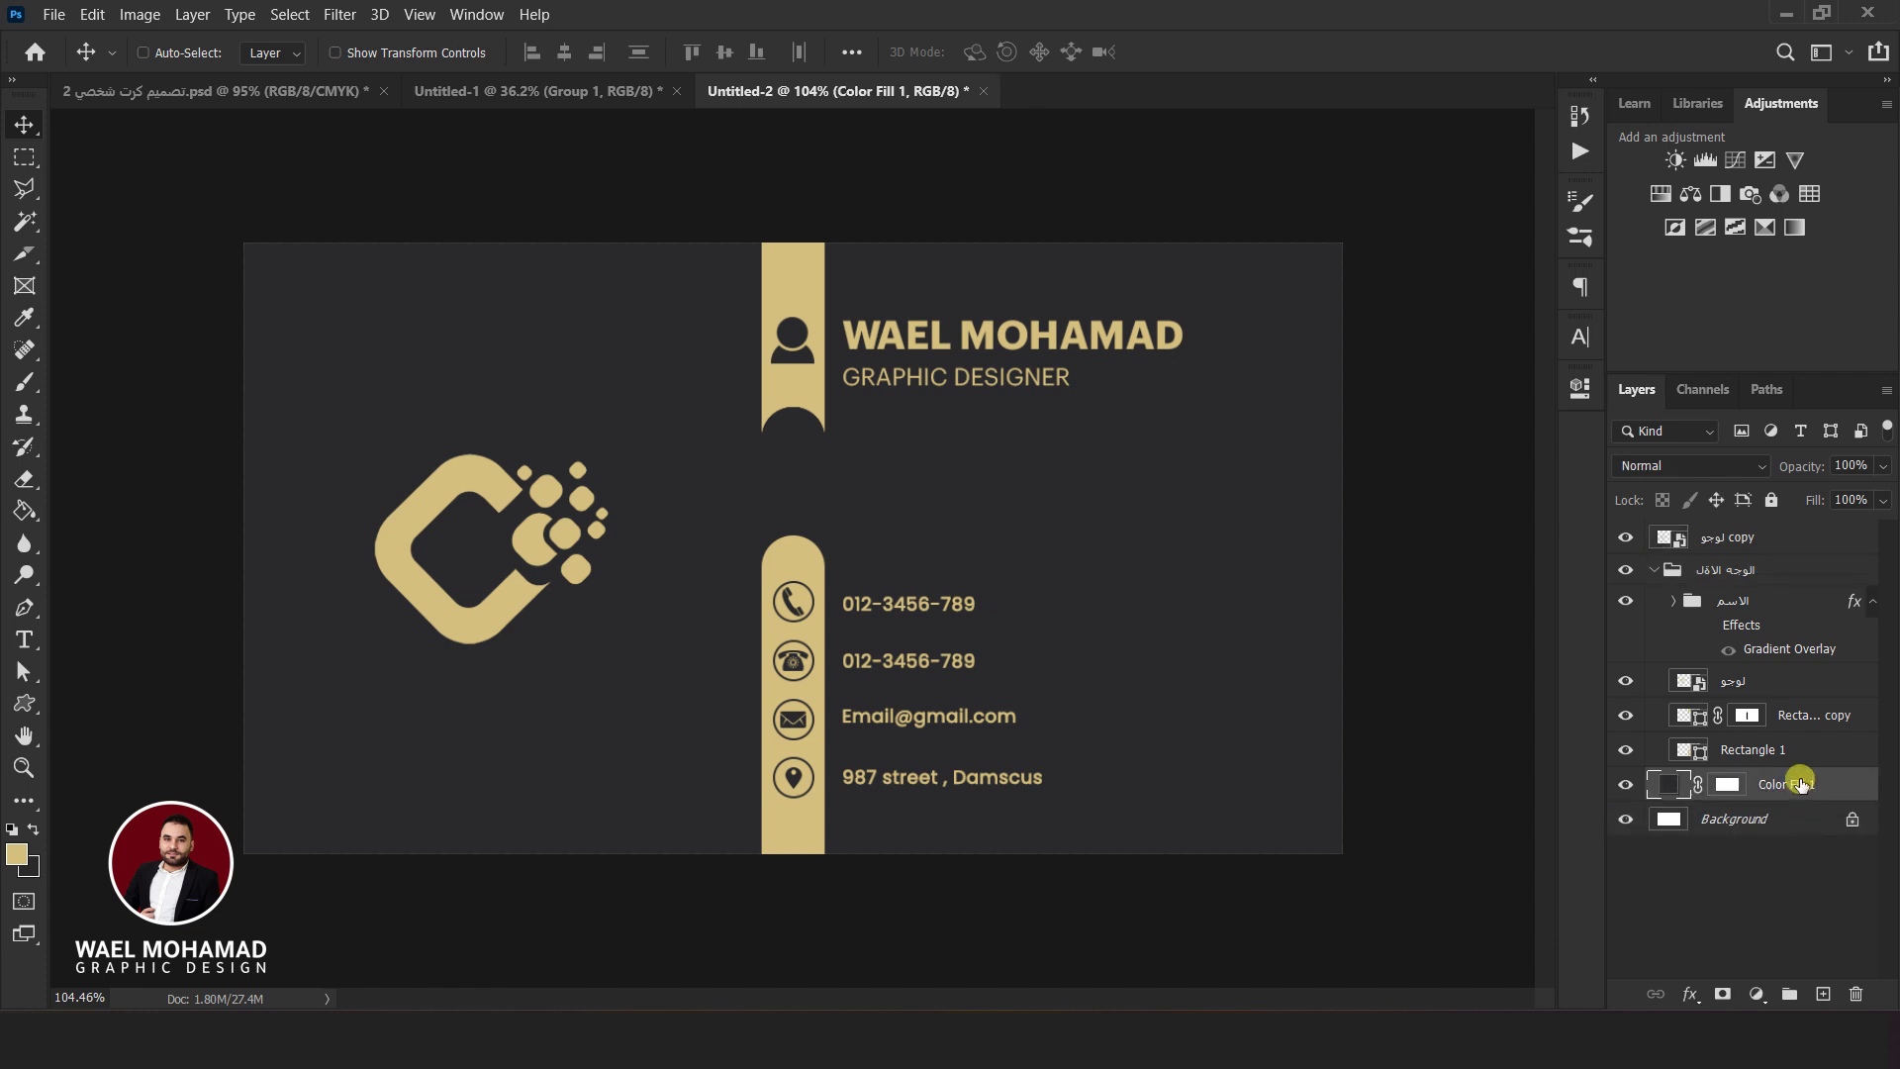
click(1662, 573)
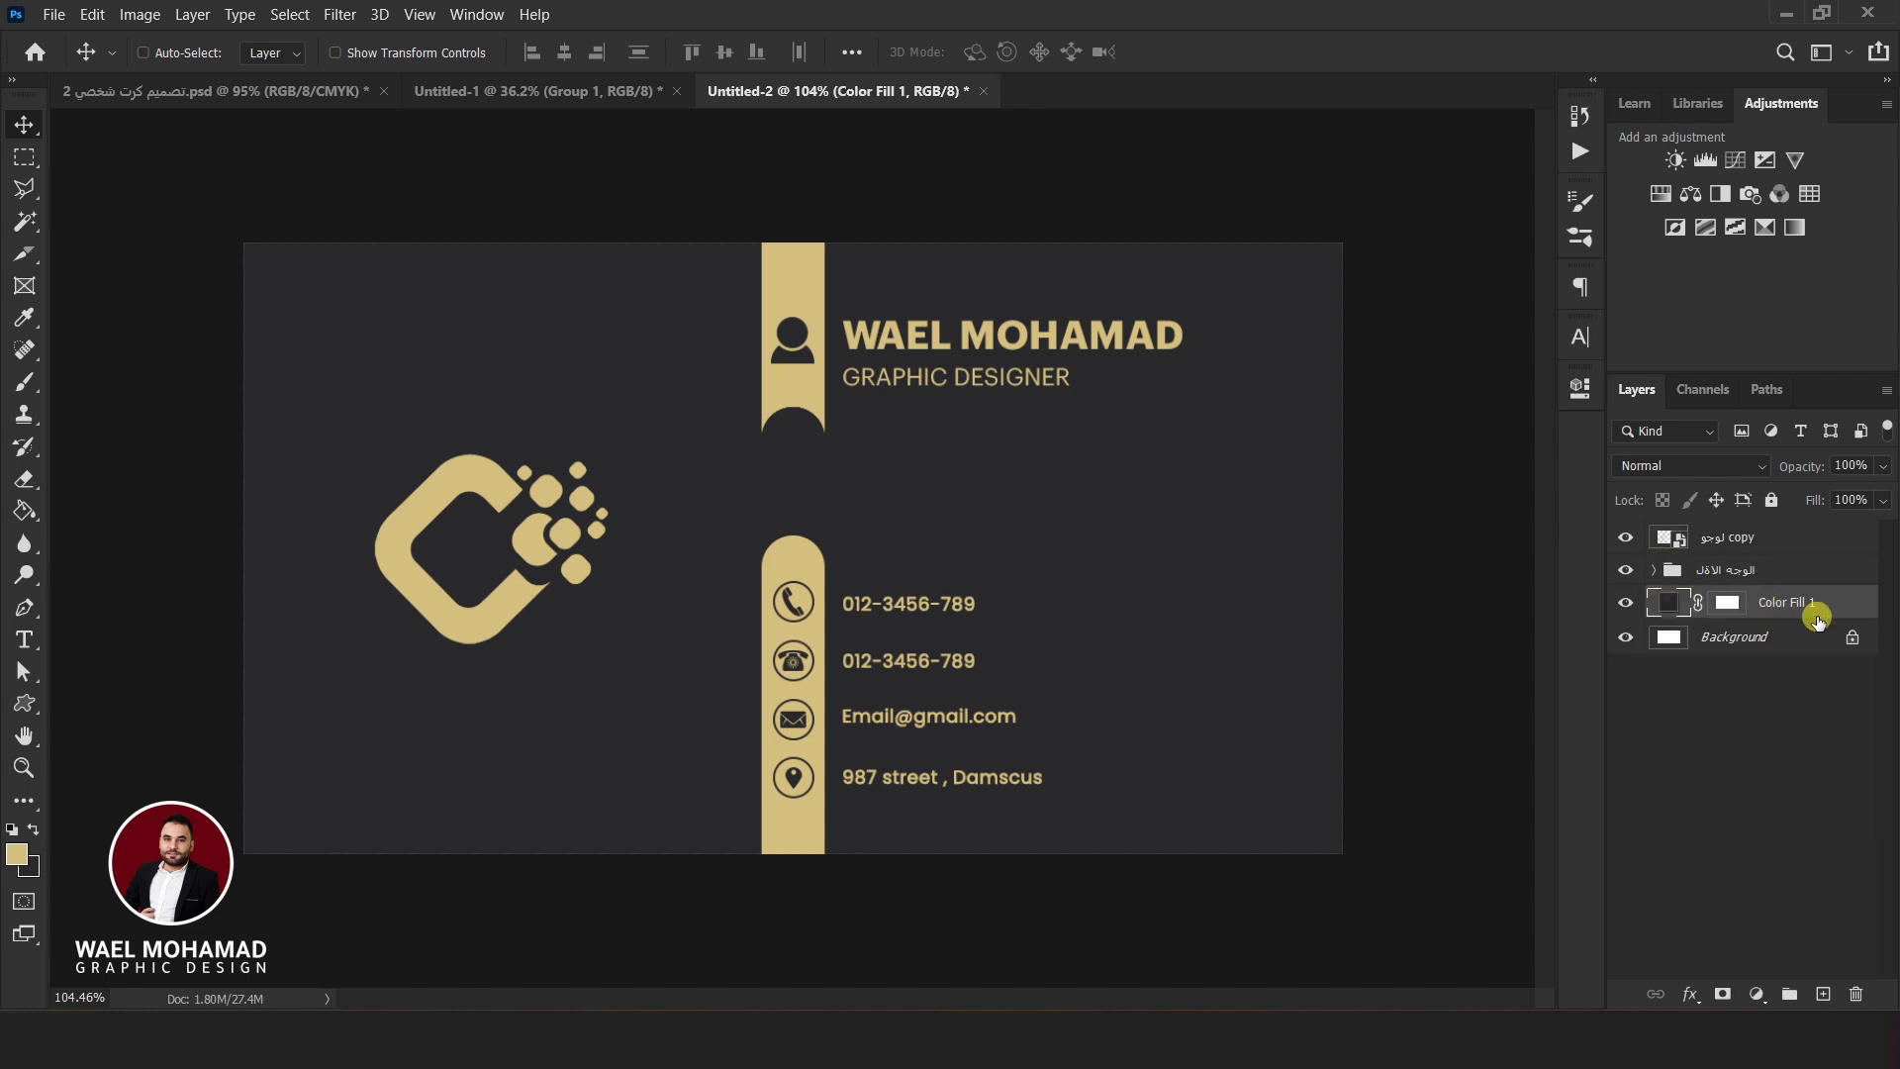
Hide the الوجه الاول front-side group, leaving the لوجو copy visible
click(1771, 570)
click(1625, 570)
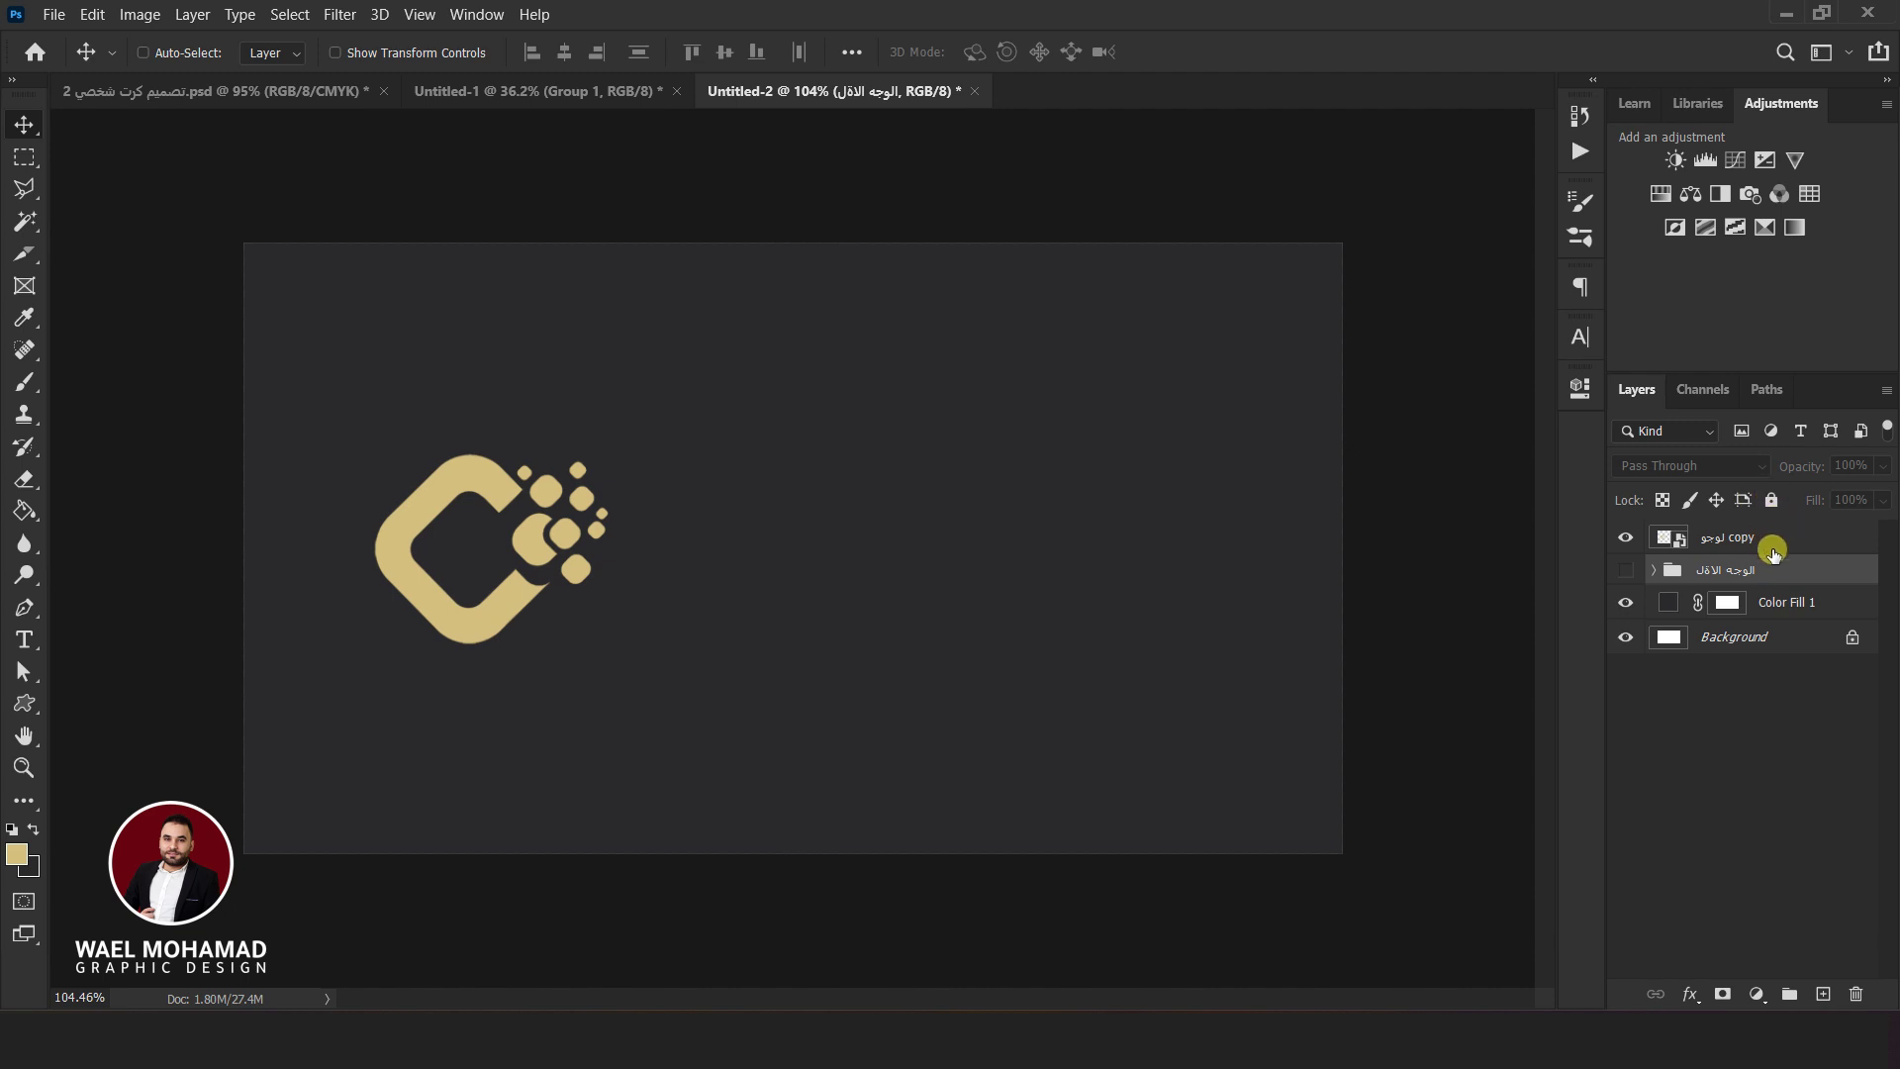
click(1772, 547)
click(1626, 540)
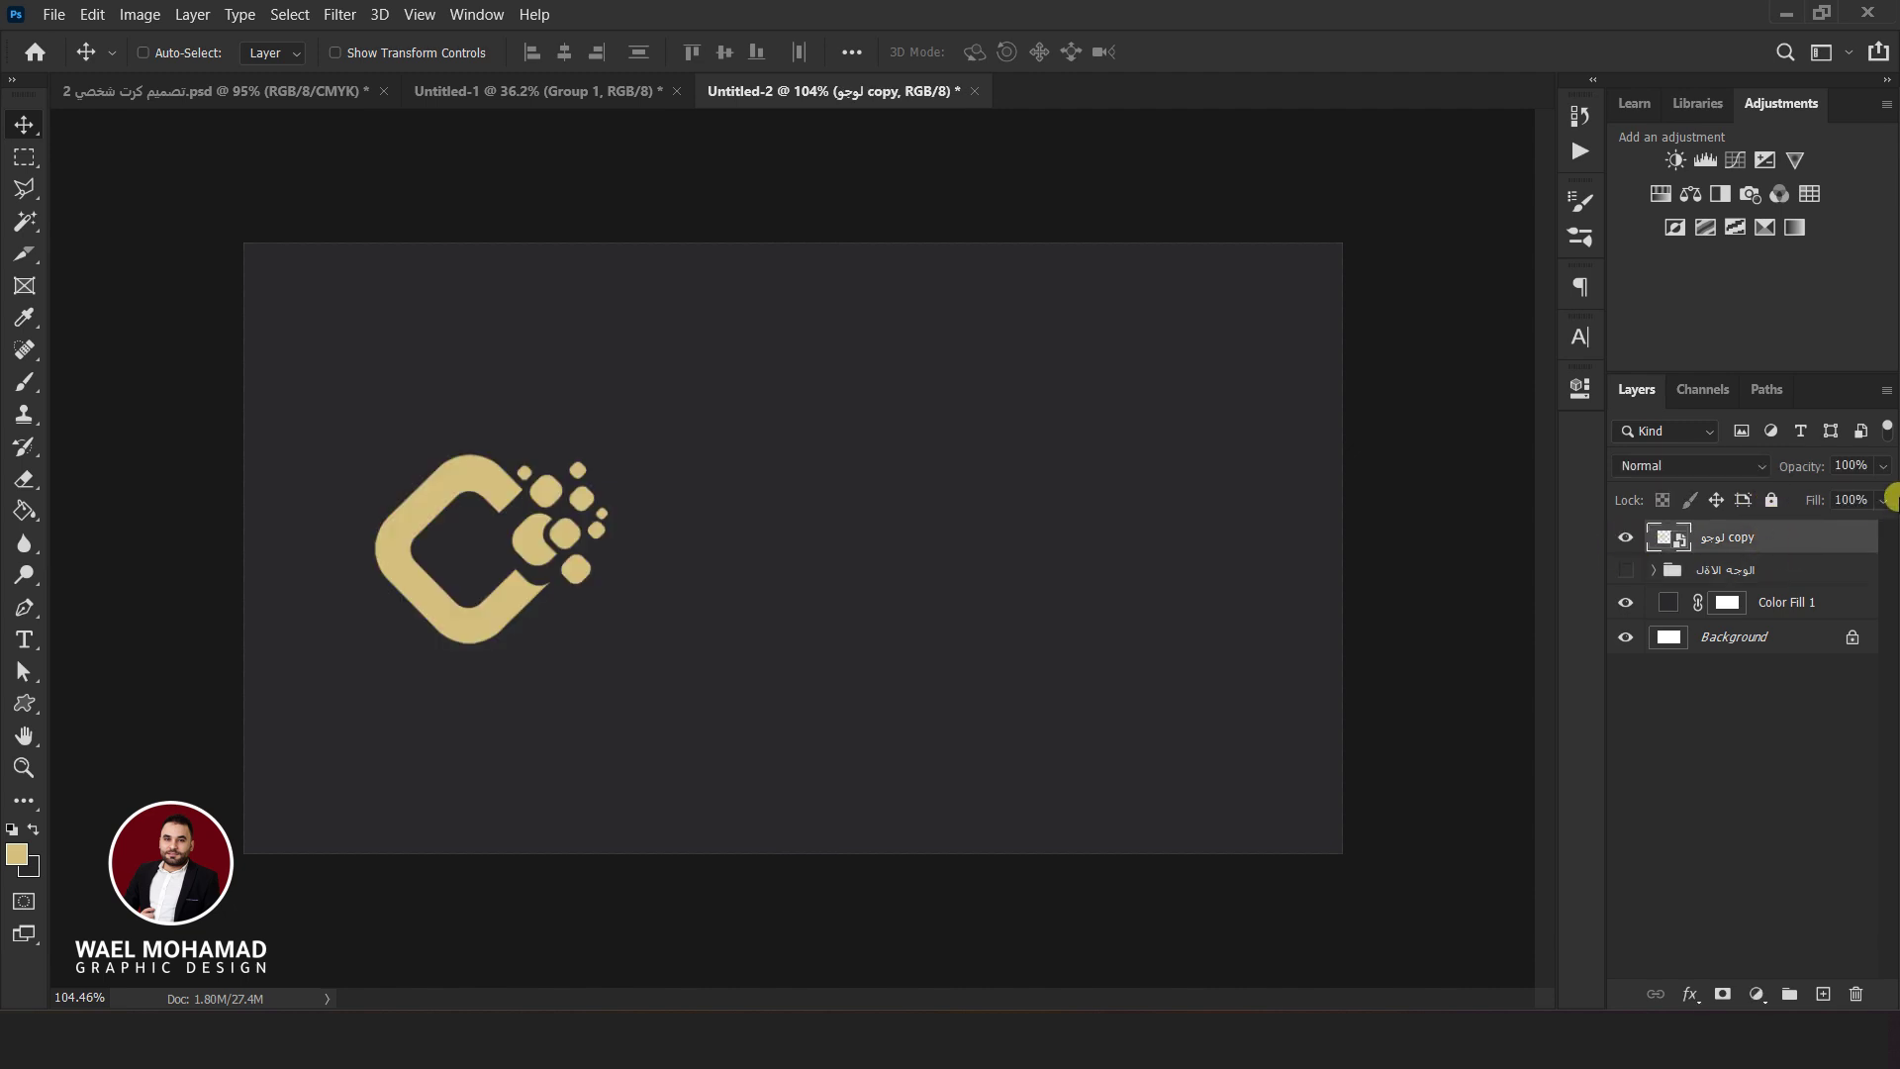
Centre the logo copy horizontally on the whole canvas, then deselect
key(ctrl+a)
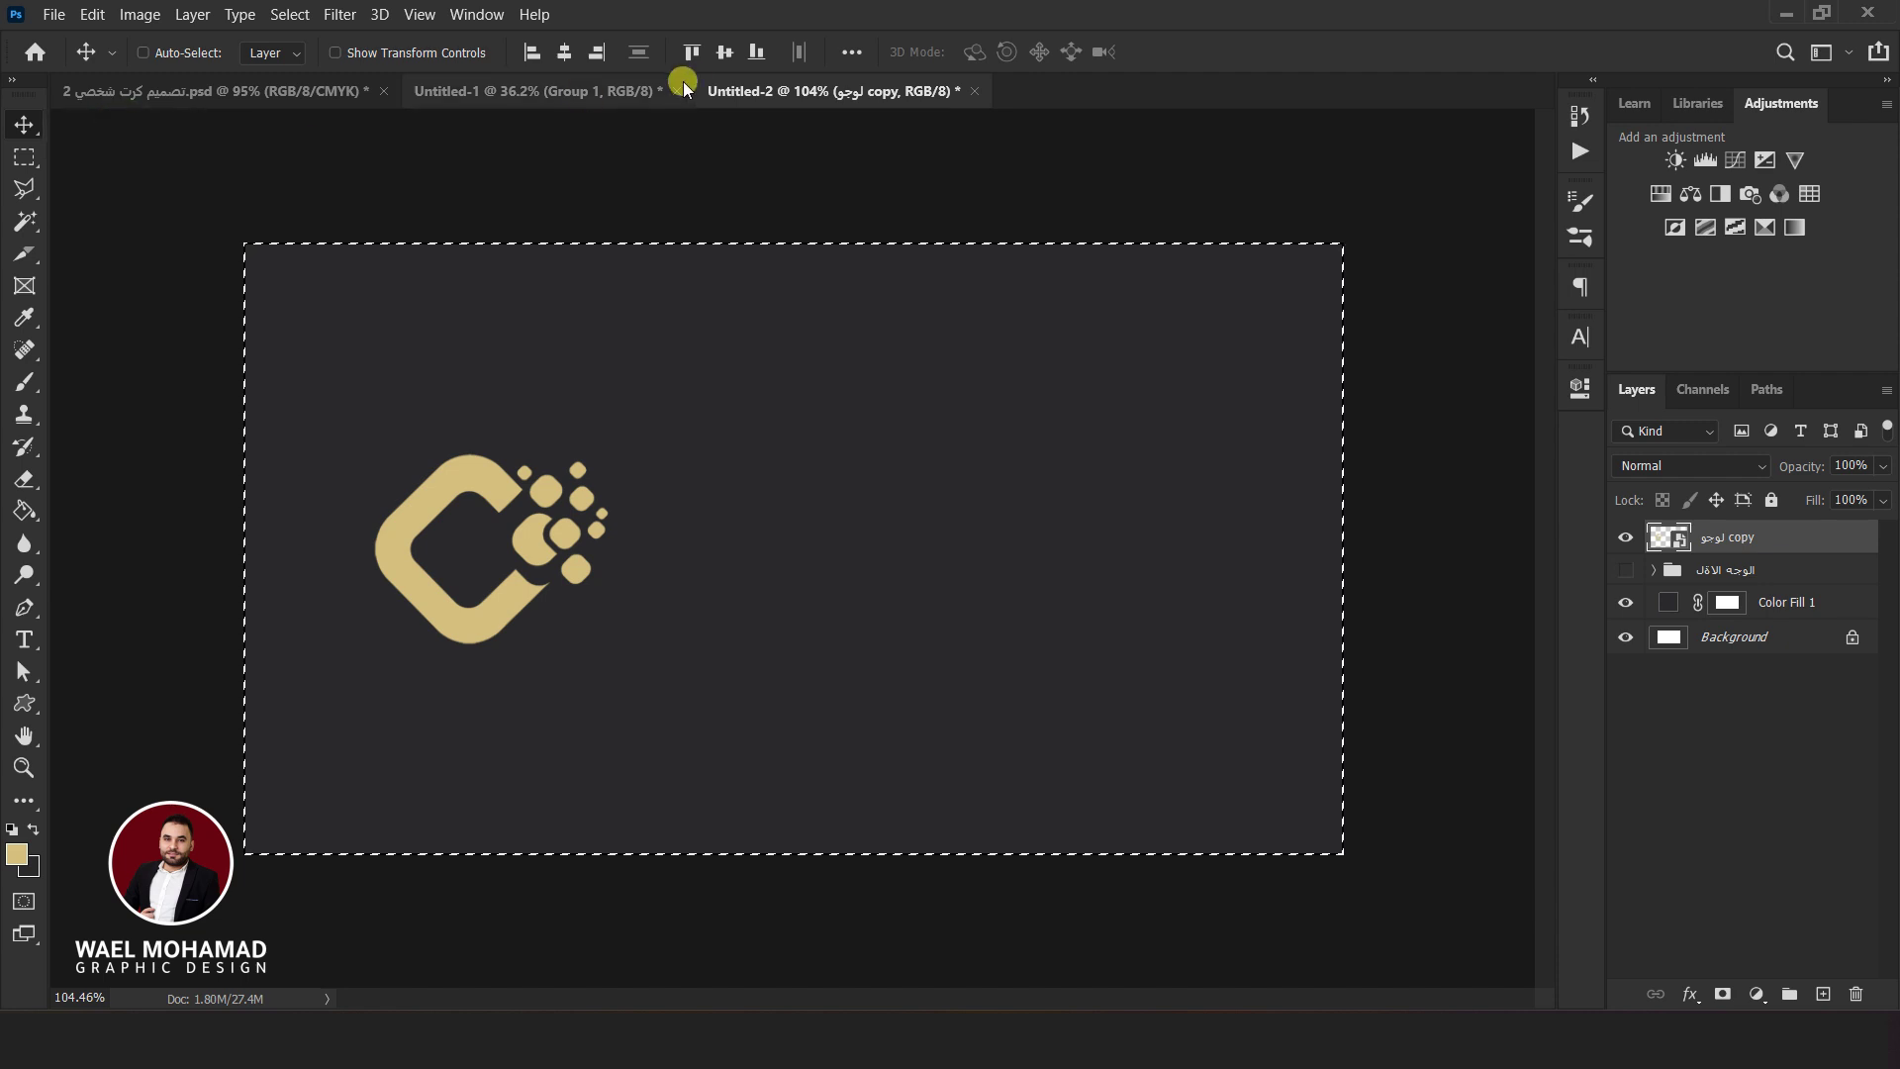
click(561, 53)
click(1064, 12)
key(ctrl)
key(ctrl+d)
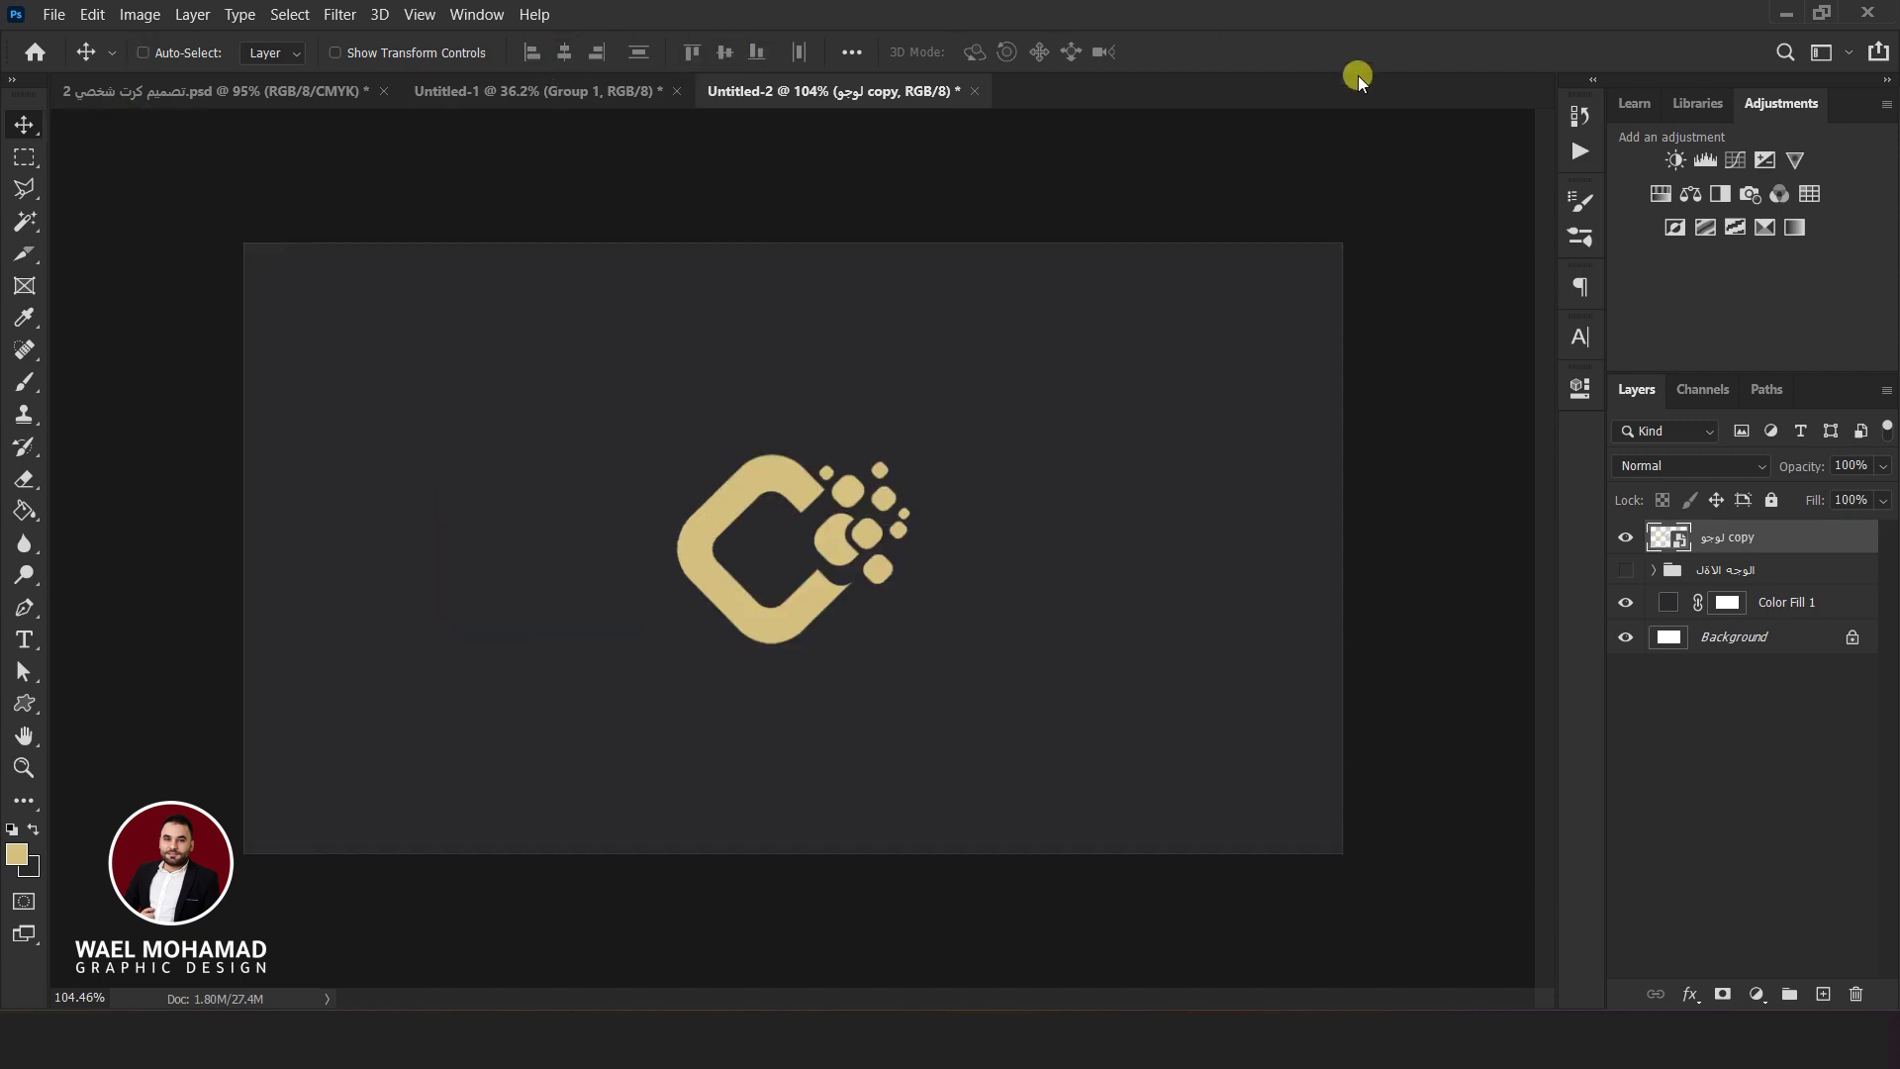
click(1787, 572)
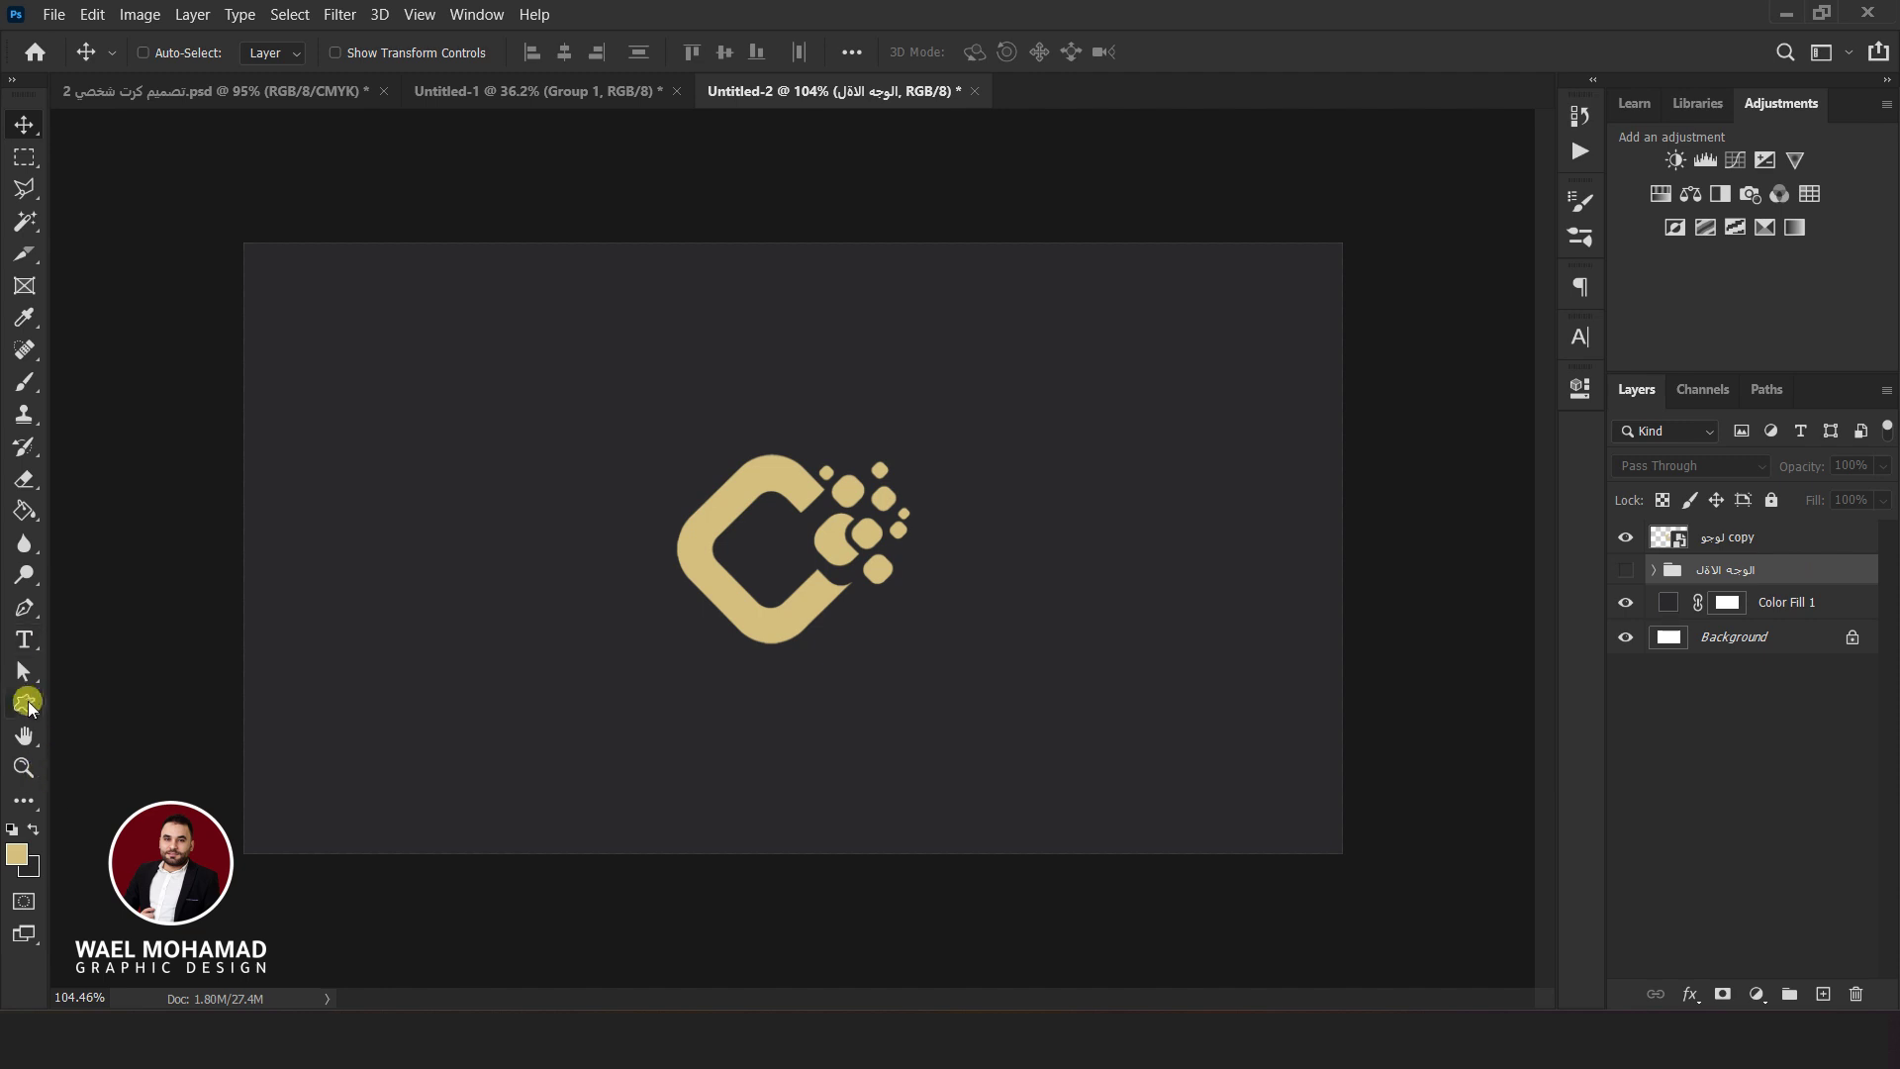
Draw a full-width rectangle along the card's bottom edge filled with the logo's gold d4bf7c
click(24, 703)
click(93, 703)
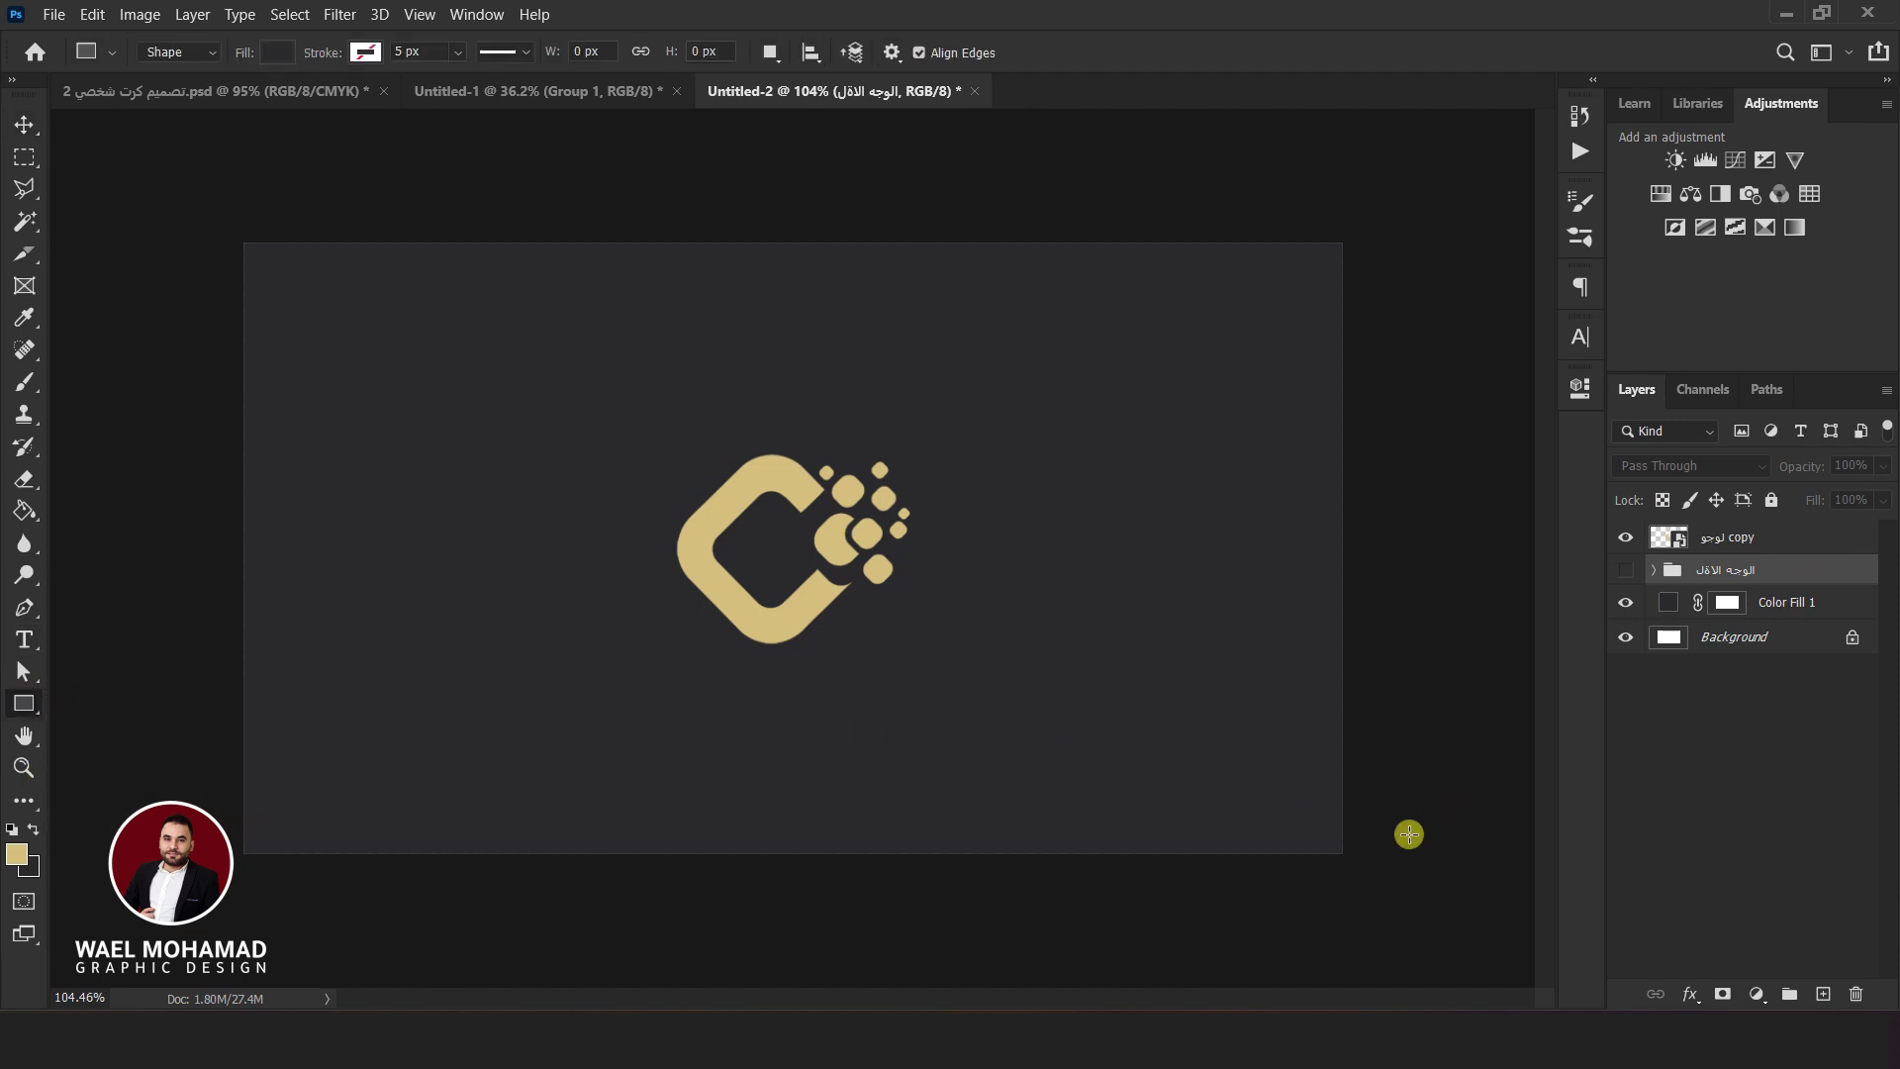
drag(1409, 834, 230, 878)
click(283, 49)
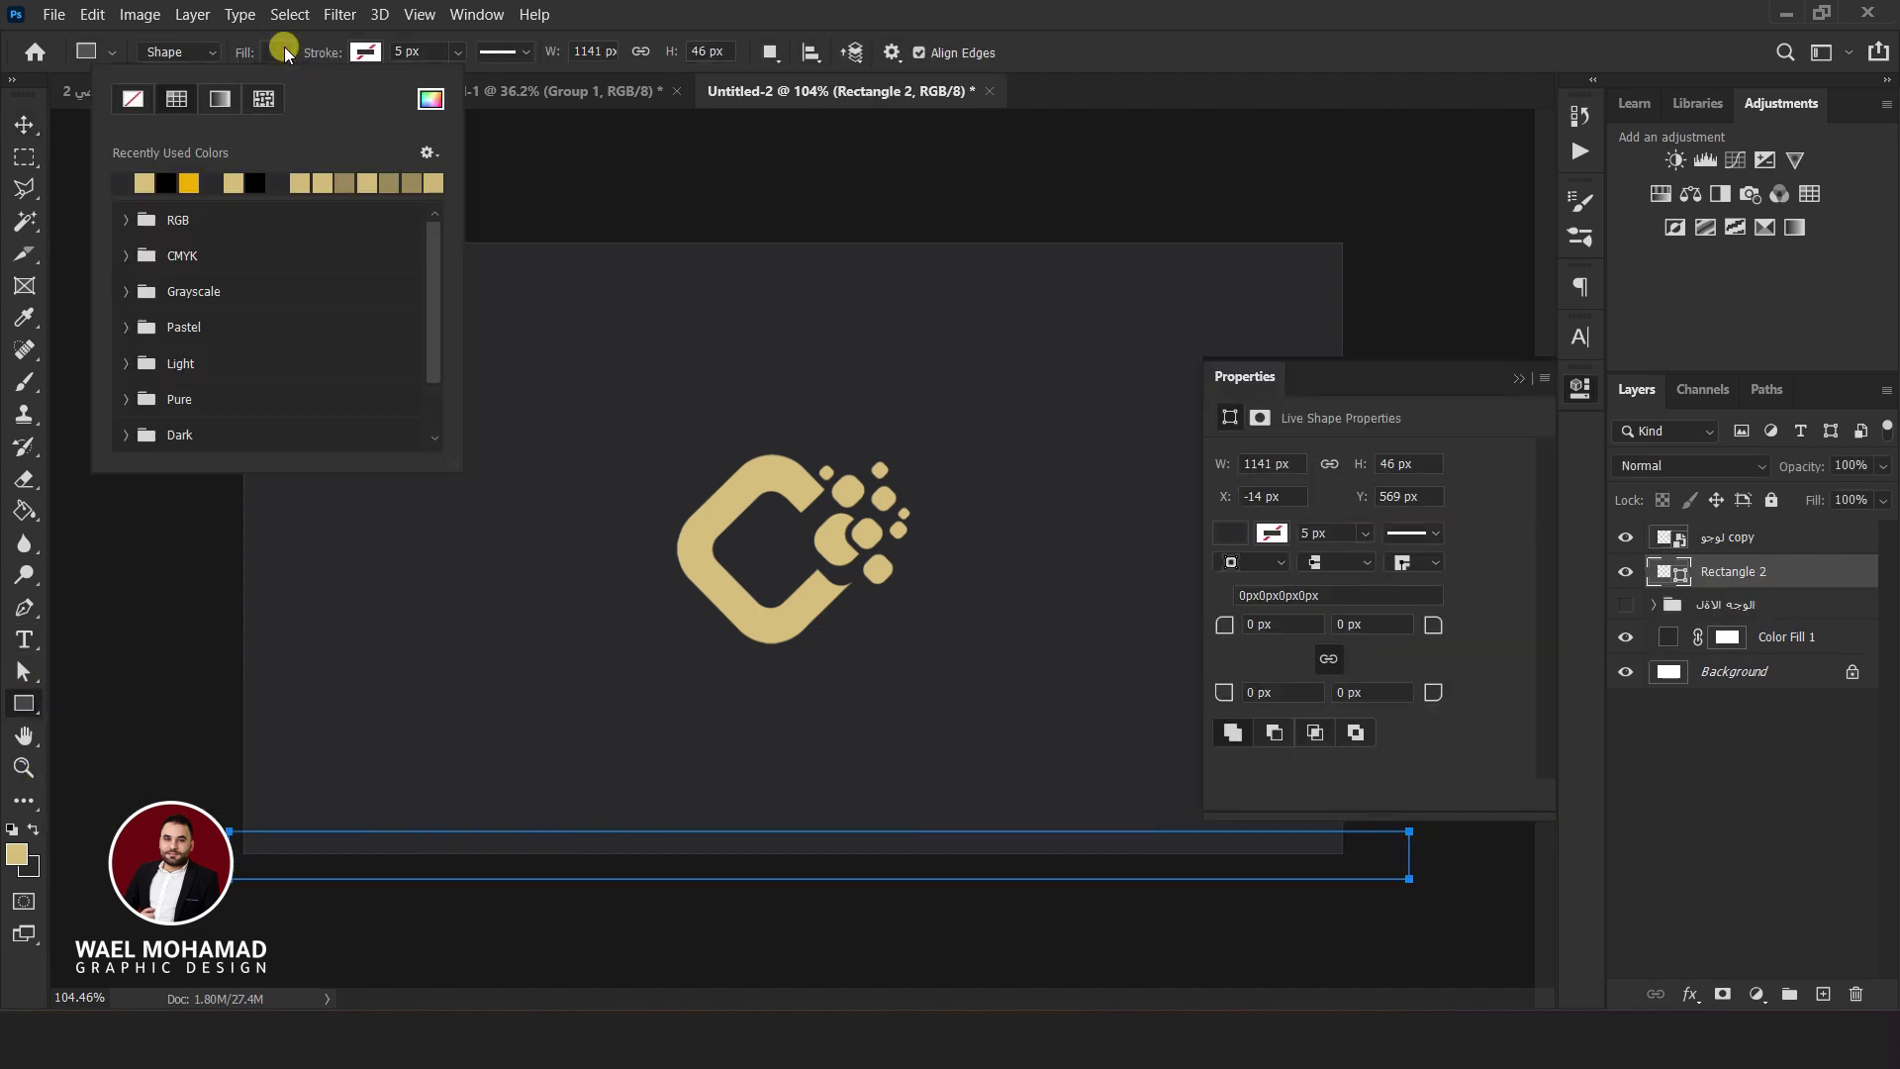
click(431, 99)
click(763, 476)
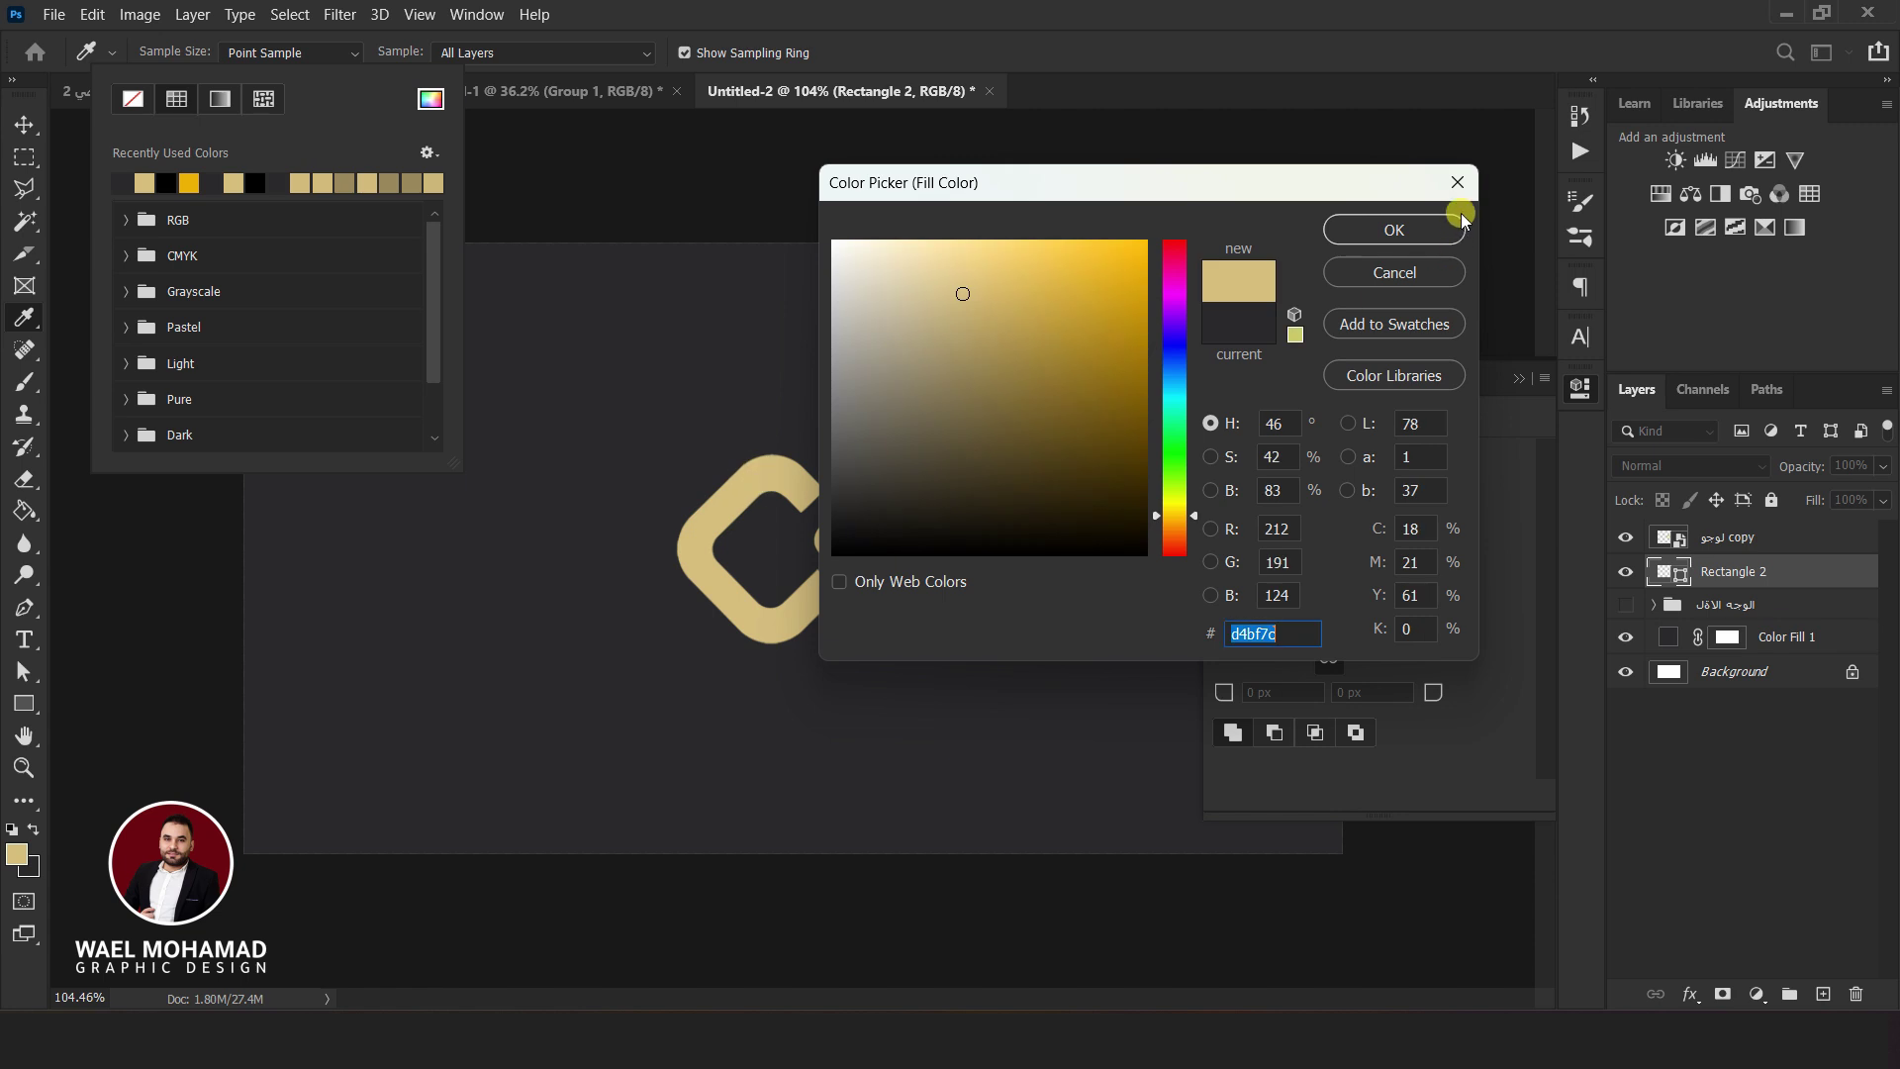
click(1395, 229)
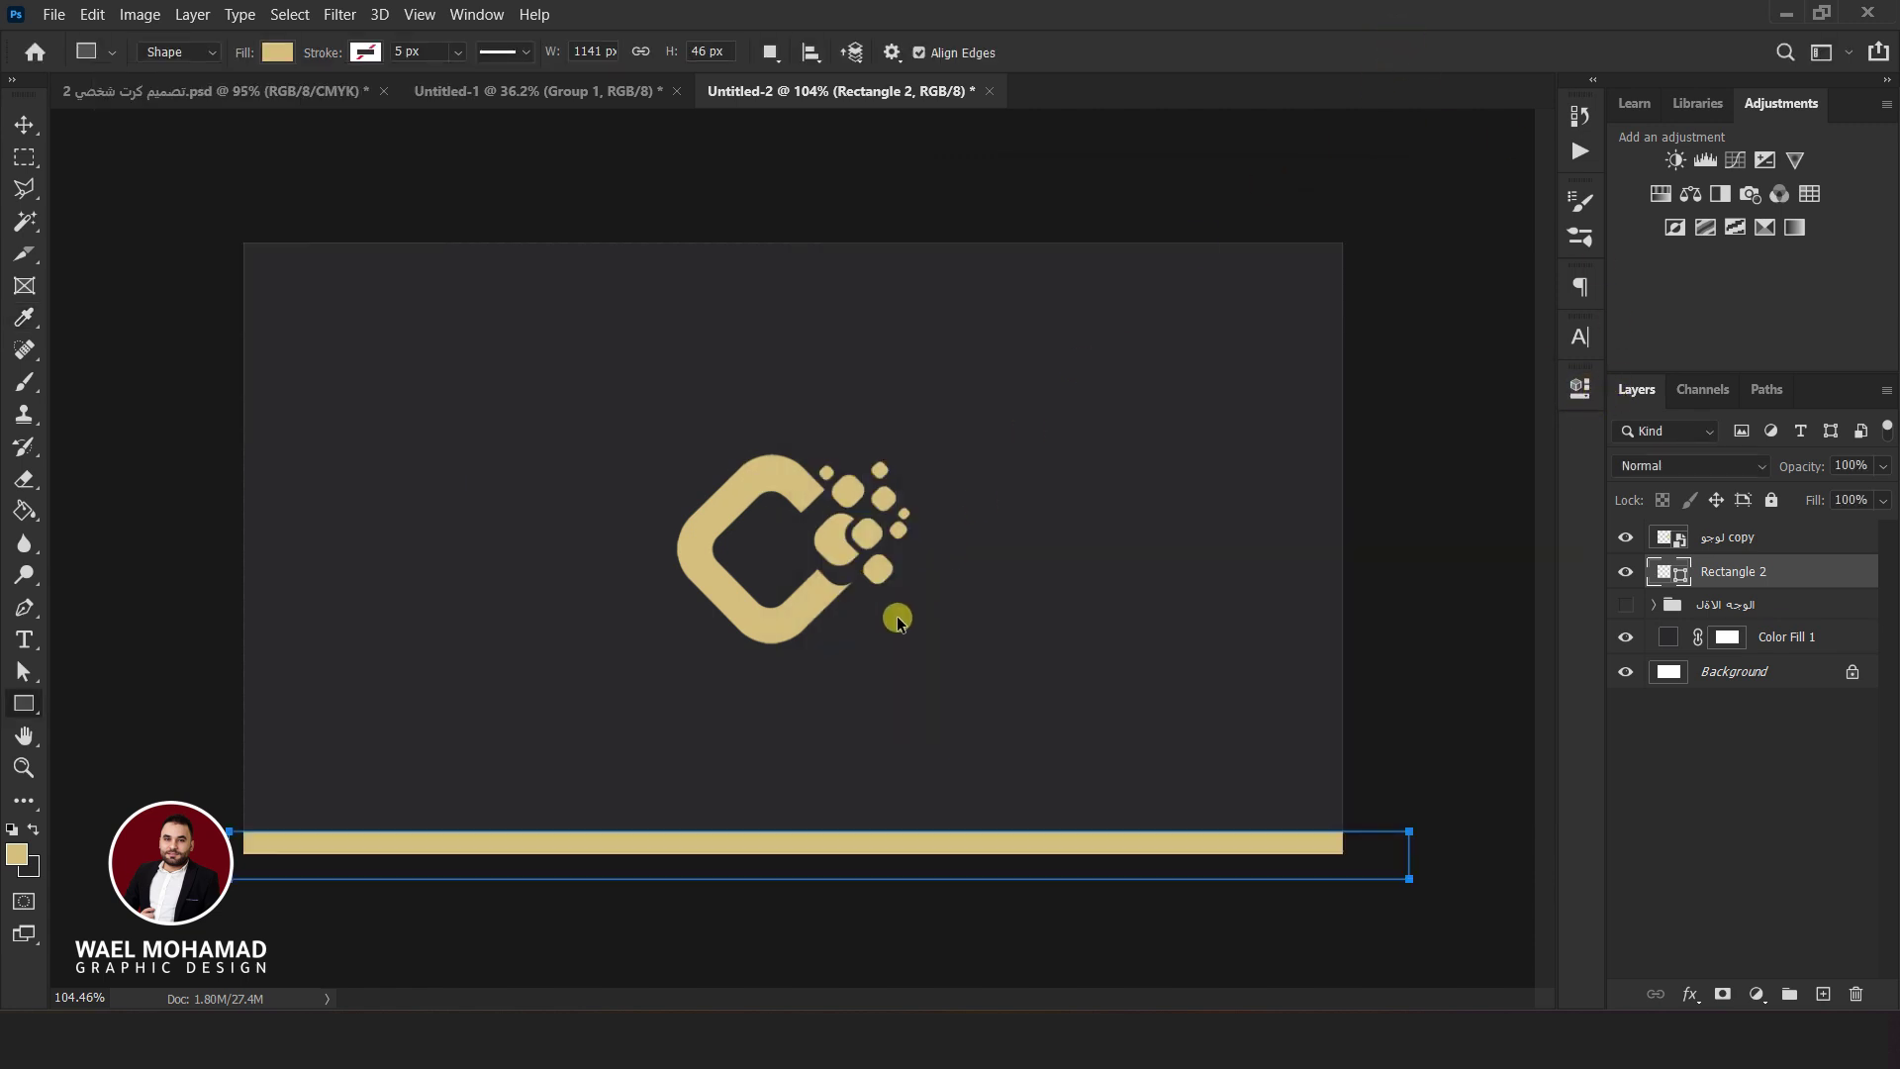
drag(820, 824, 818, 805)
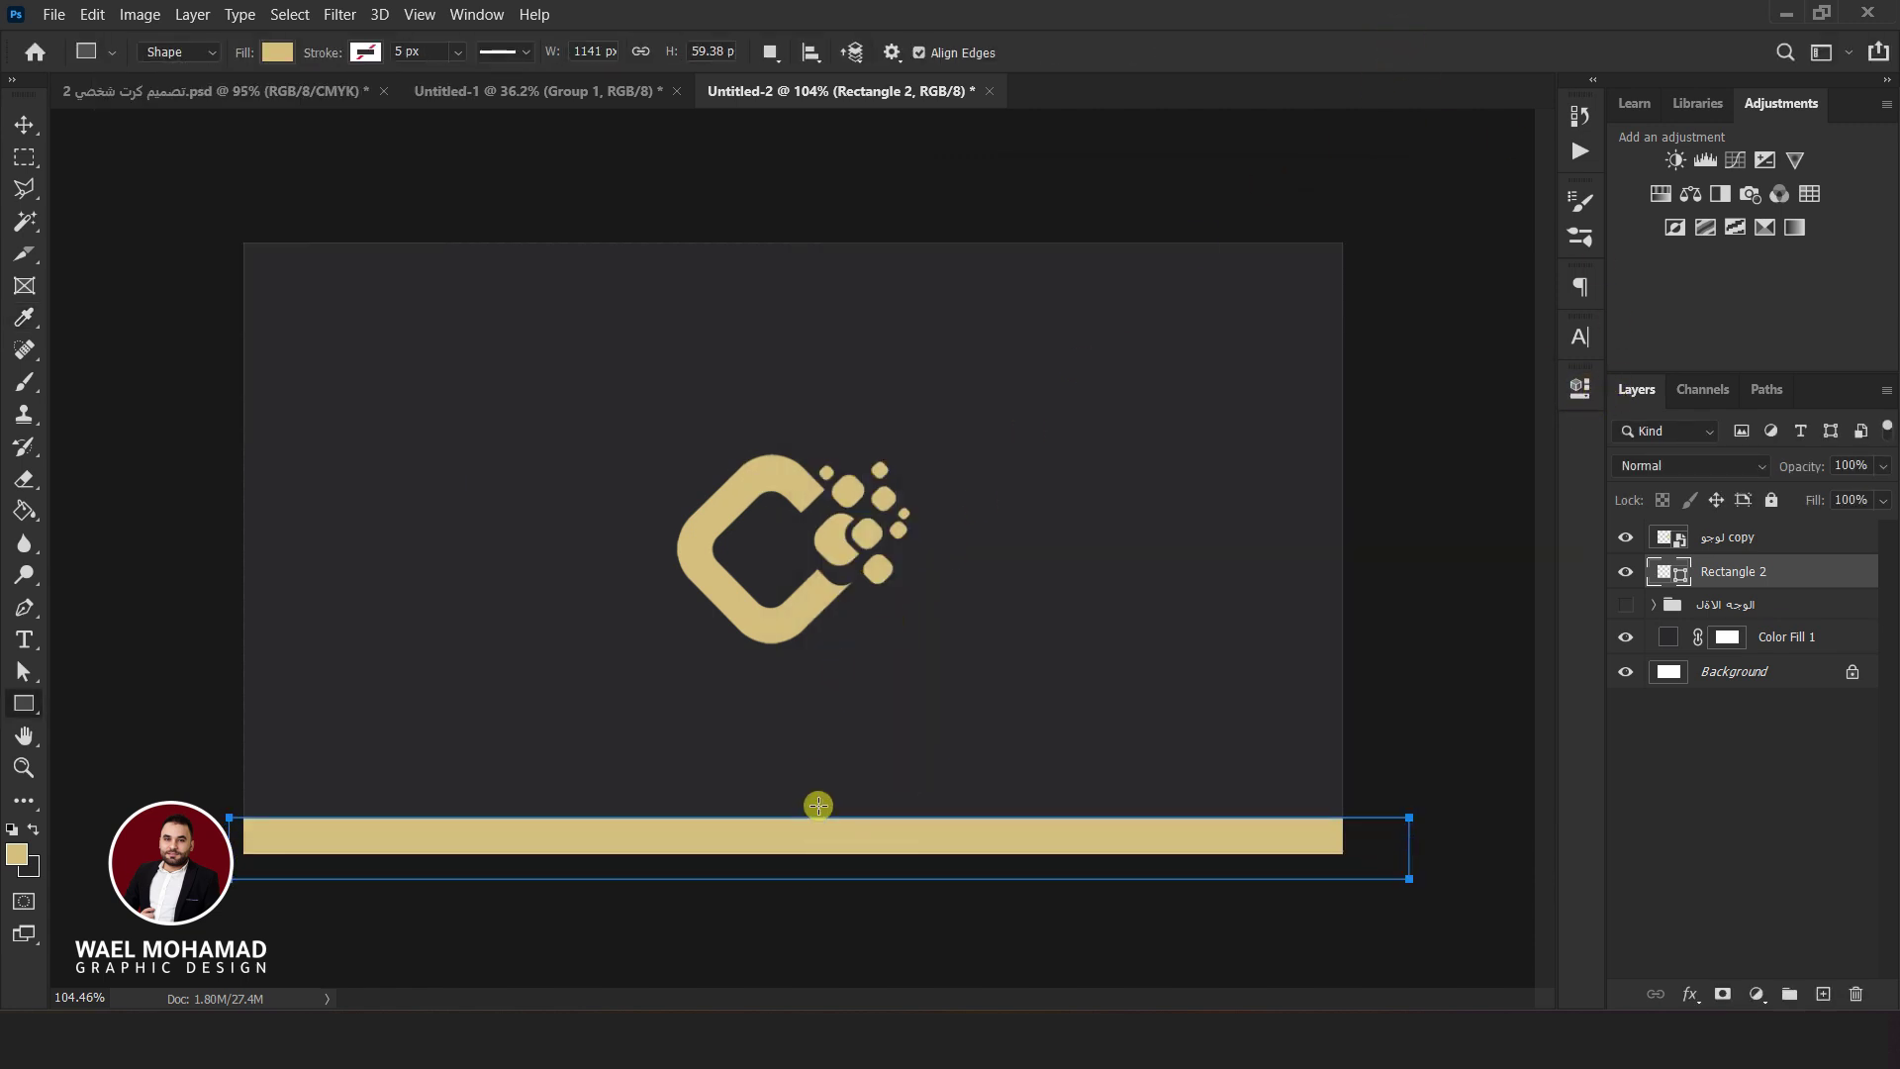
Group the gold bar with the logo copy as the back side
click(22, 123)
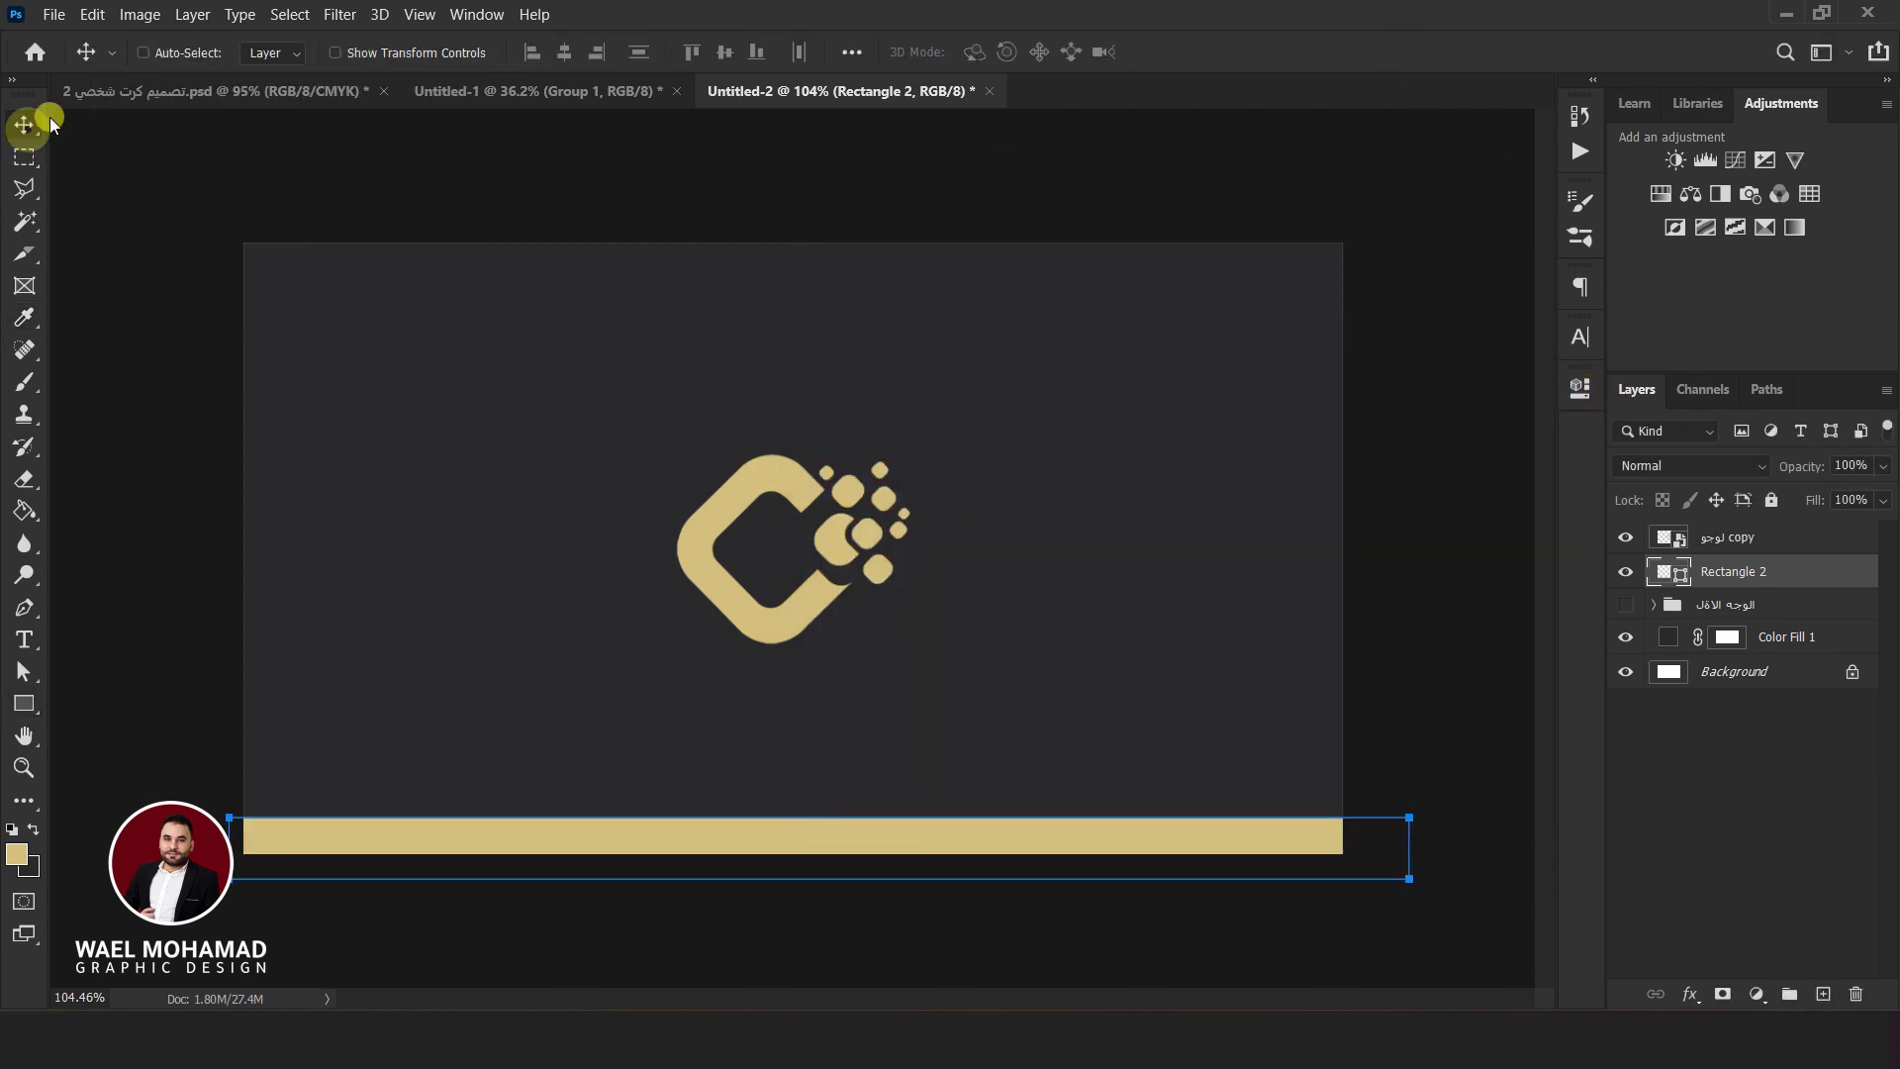
click(1760, 549)
key(ctrl+g)
double_click(1717, 534)
text(الوجه الامامي)
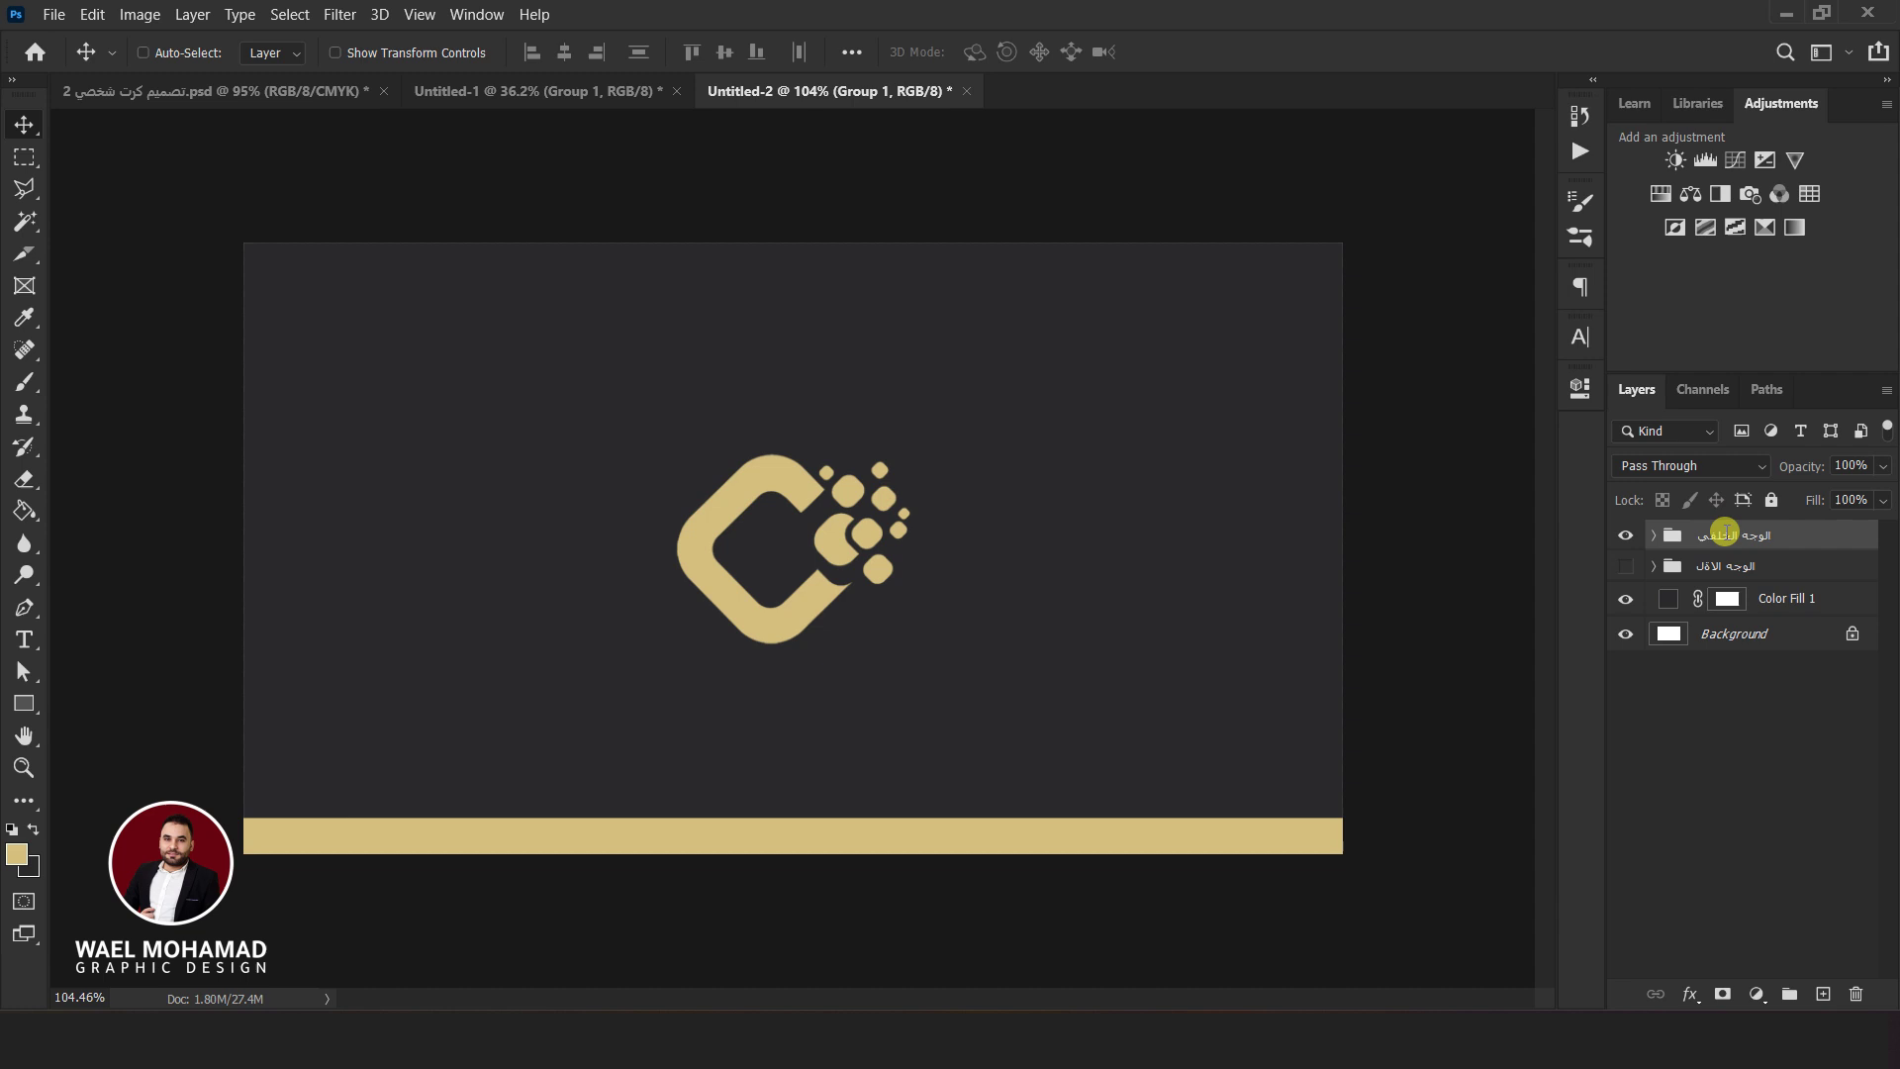
click(597, 87)
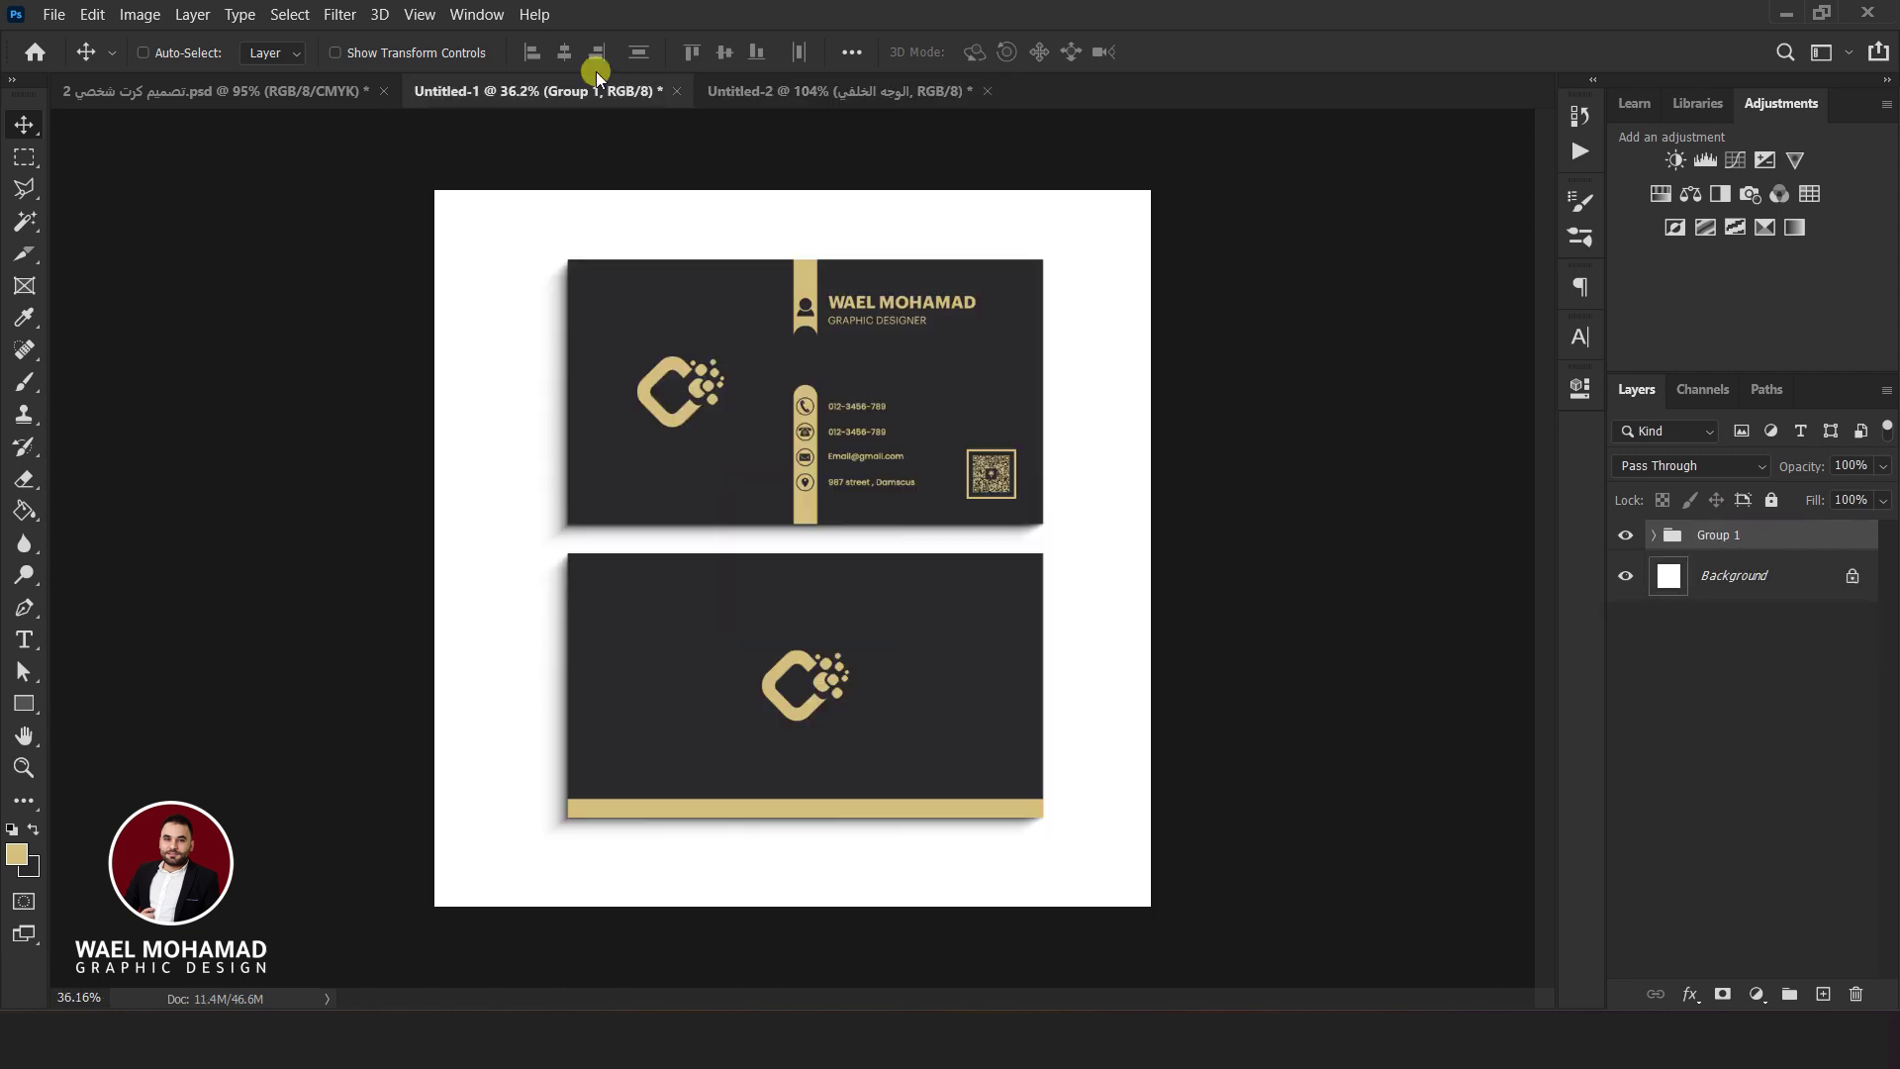